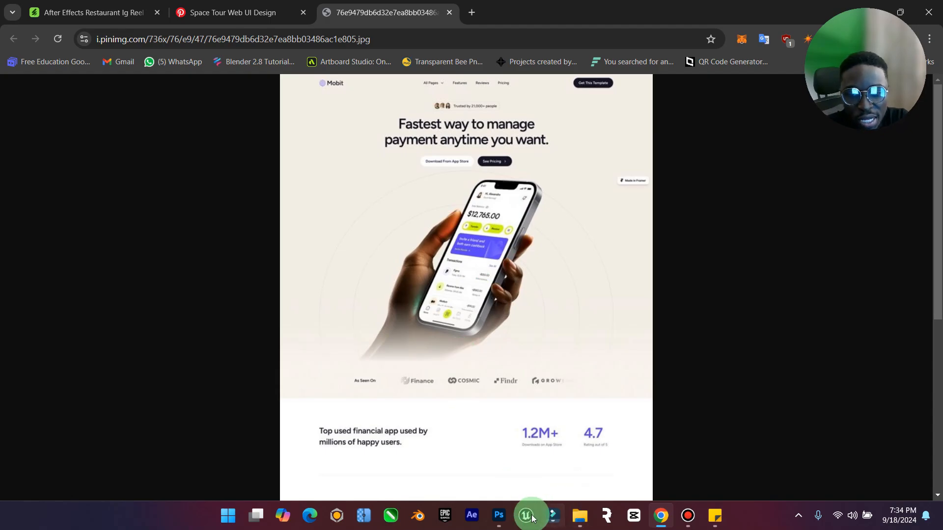
Step: Open the Downloads folder in File Explorer, preview the Mars spacesuit helmet image, and close the preview
{"action": "left_click", "coordinate": [585, 524]}
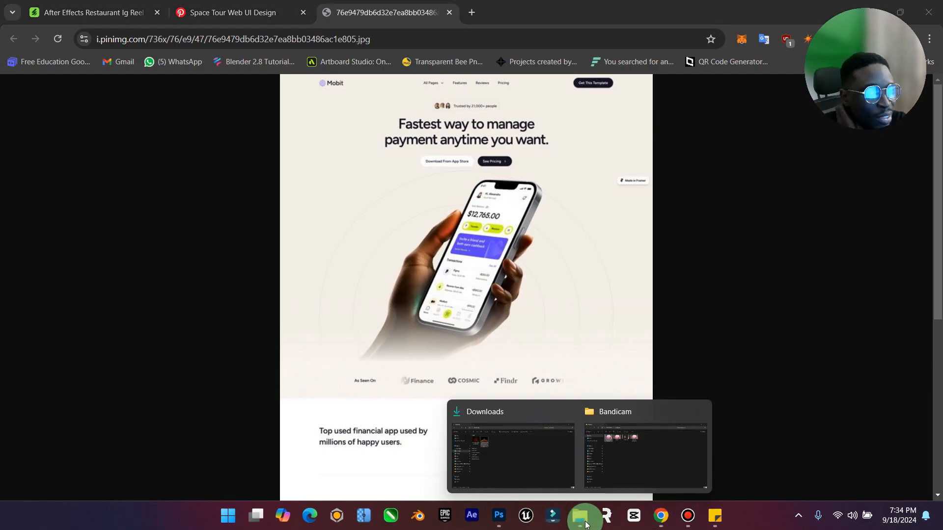
{"action": "left_click", "coordinate": [541, 436]}
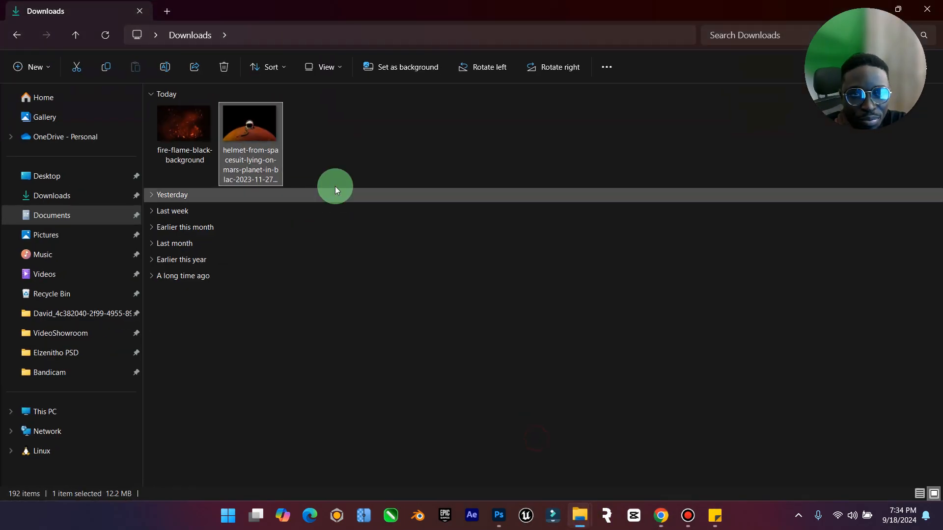
{"action": "double_click", "coordinate": [270, 147]}
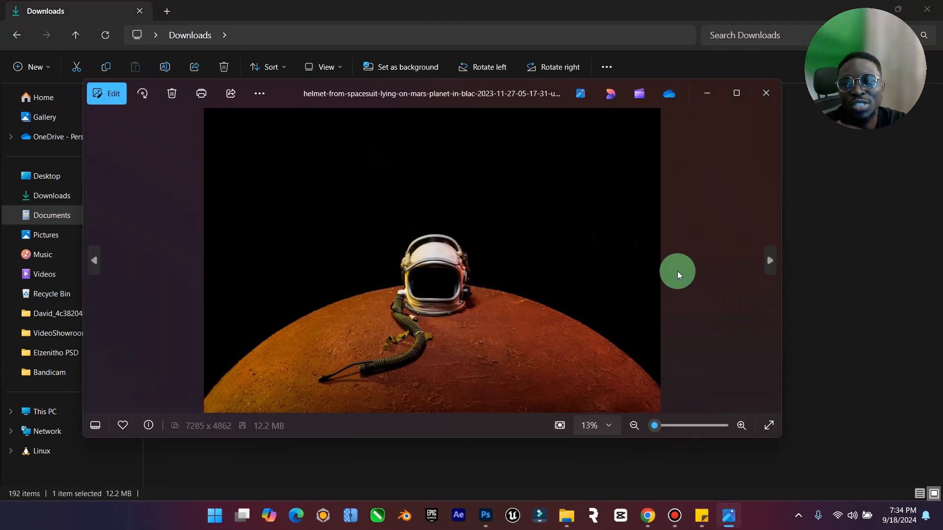
{"action": "left_click", "coordinate": [765, 93]}
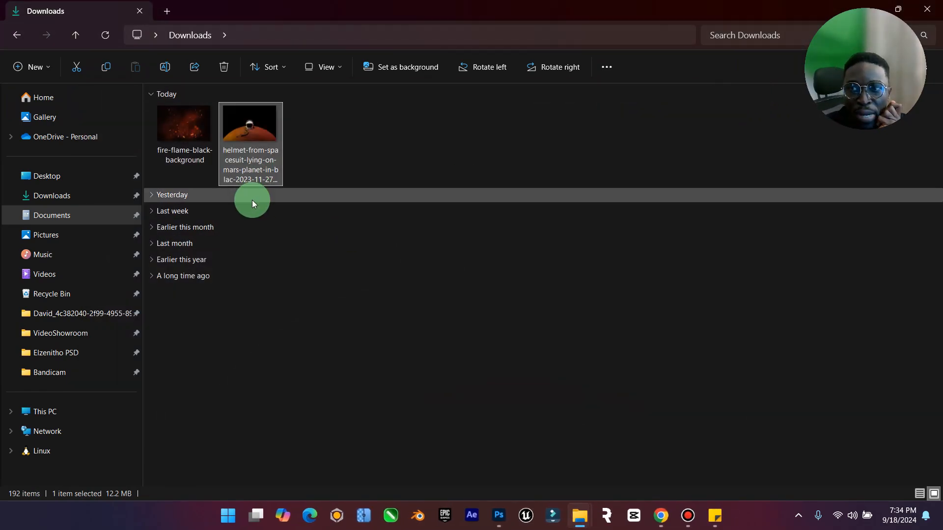
Step: Switch to Photoshop and start a new document from the Web Large preset, 1920 x 1080 px
{"action": "left_click", "coordinate": [497, 515]}
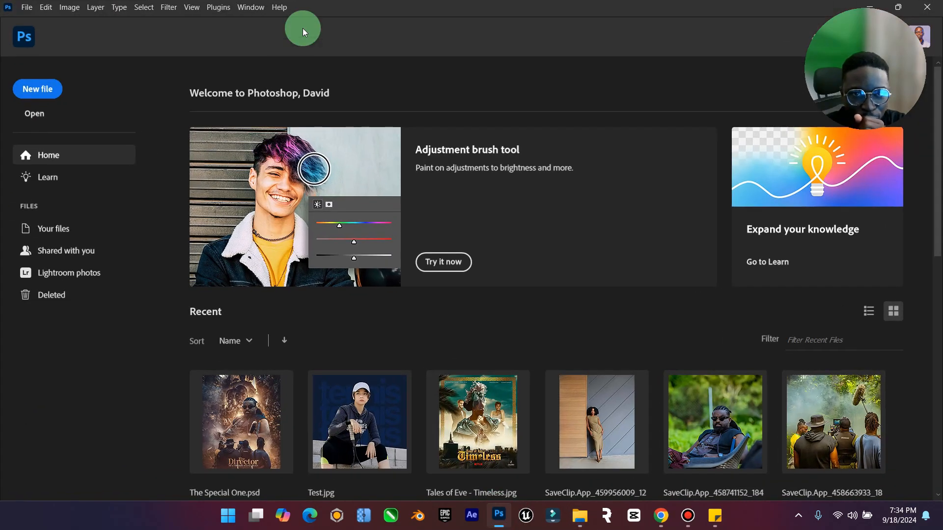
{"action": "left_click", "coordinate": [50, 89]}
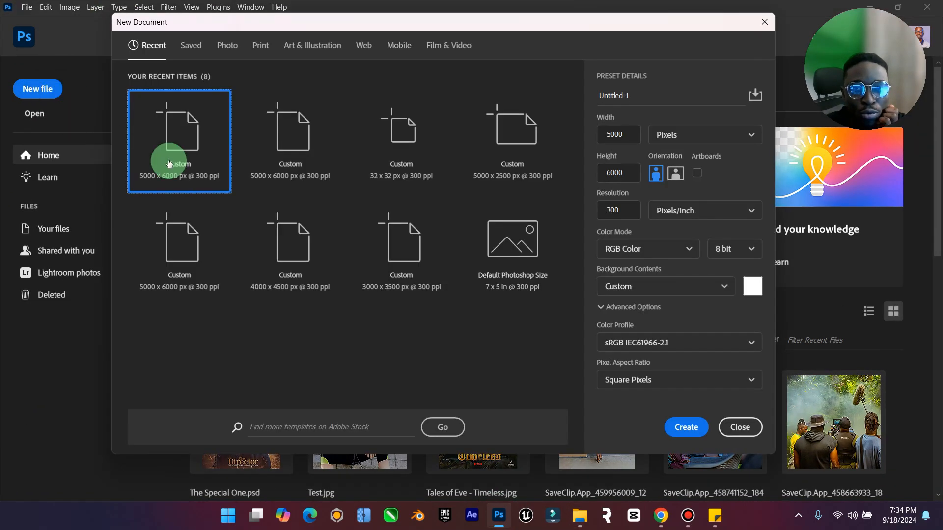
{"action": "left_click", "coordinate": [366, 48]}
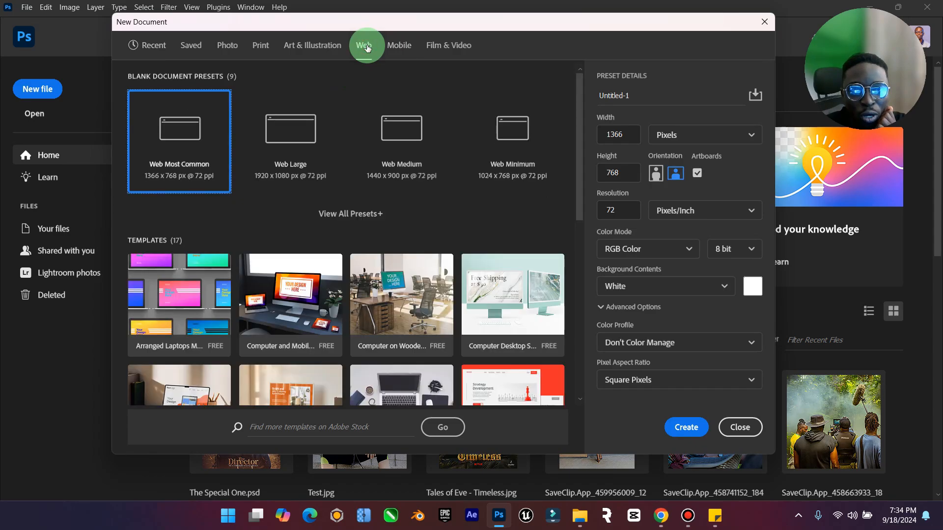
{"action": "left_click", "coordinate": [302, 133]}
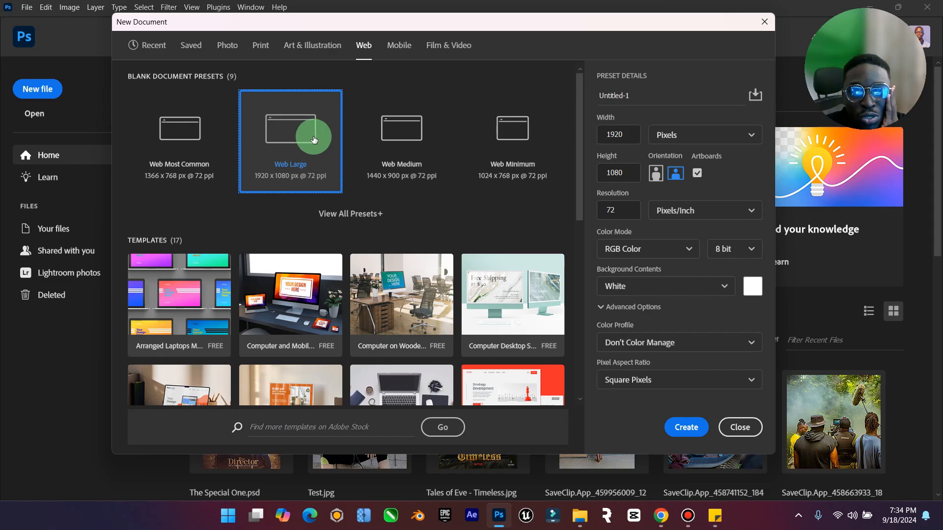
Step: Name the new document Error 404
{"action": "left_click", "coordinate": [654, 96]}
{"action": "key", "text": "Caps_Lock"}
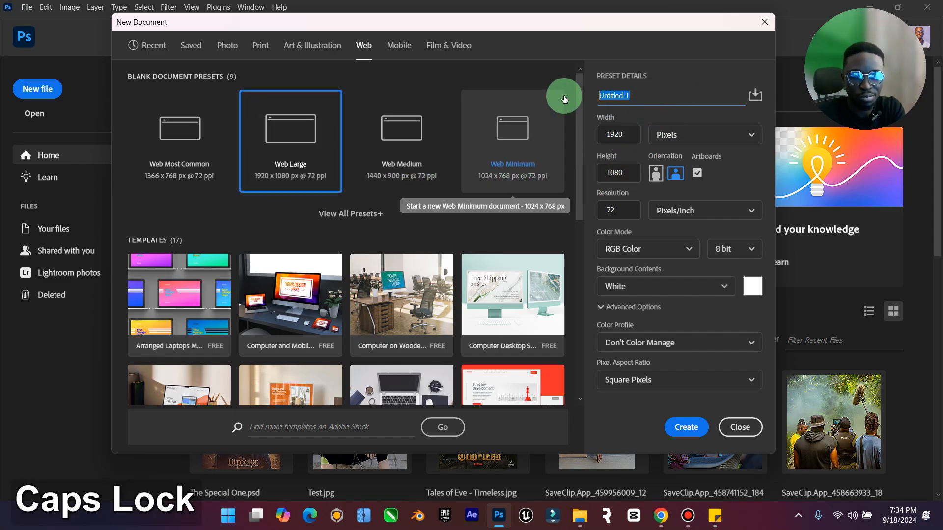
{"action": "type", "text": "Erro"}
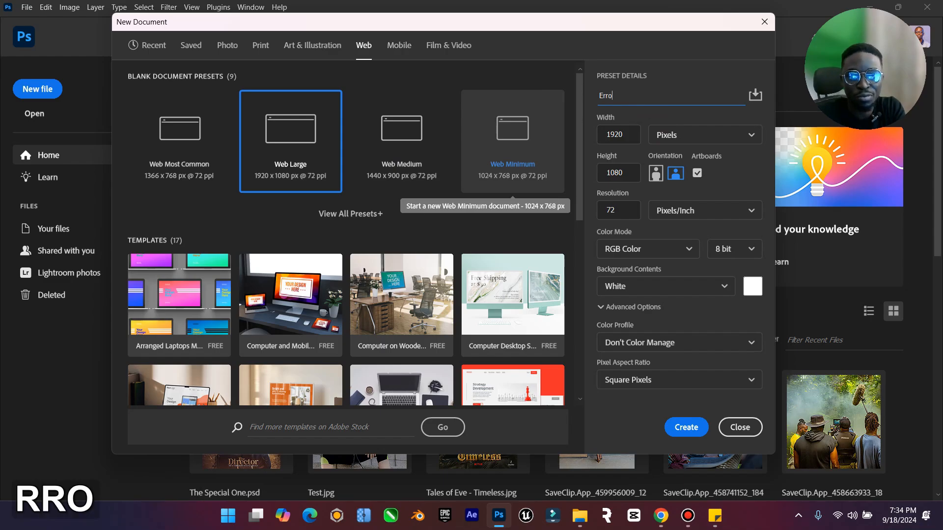
{"action": "type", "text": "r"}
{"action": "key", "text": "Caps_Lock"}
{"action": "type", "text": "4"}
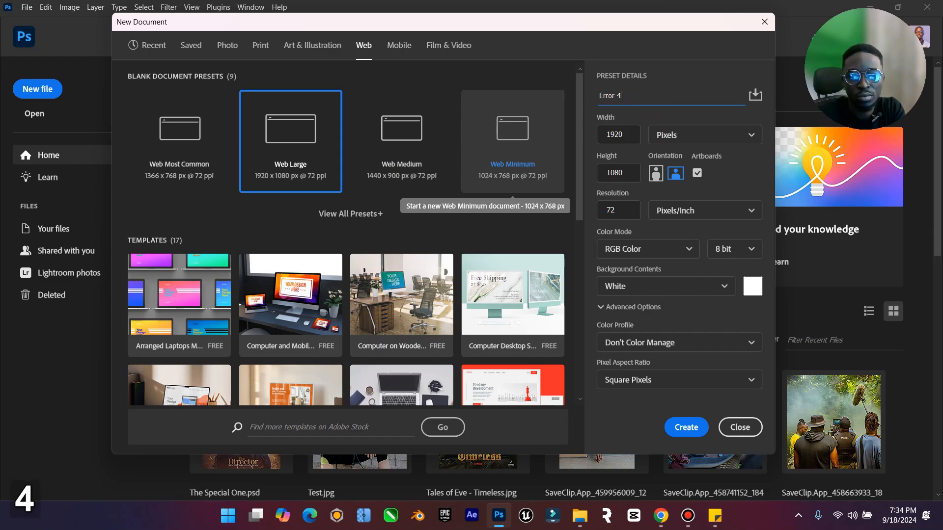
{"action": "key", "text": "Caps_Lock"}
{"action": "type", "text": "04"}
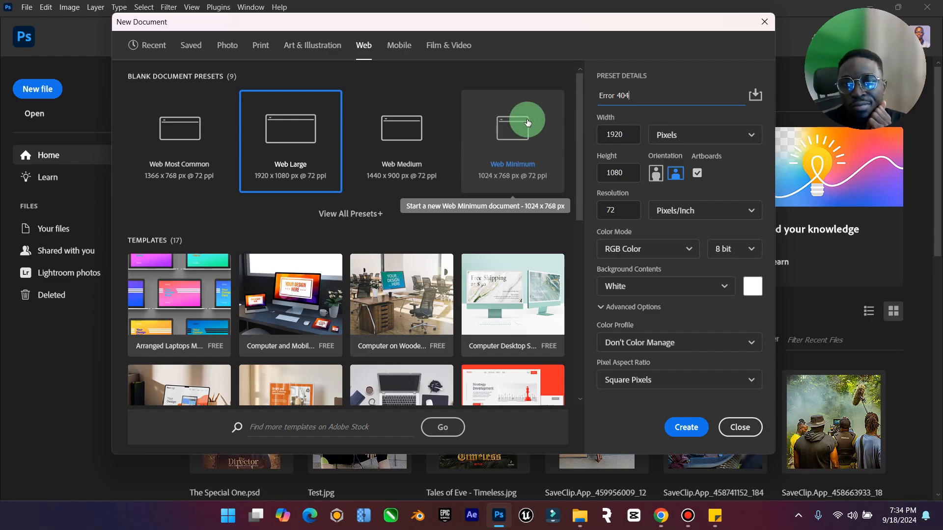
Step: Set the resolution to 300 pixels/inch and the background colour to black, and create the document
{"action": "double_click", "coordinate": [621, 206]}
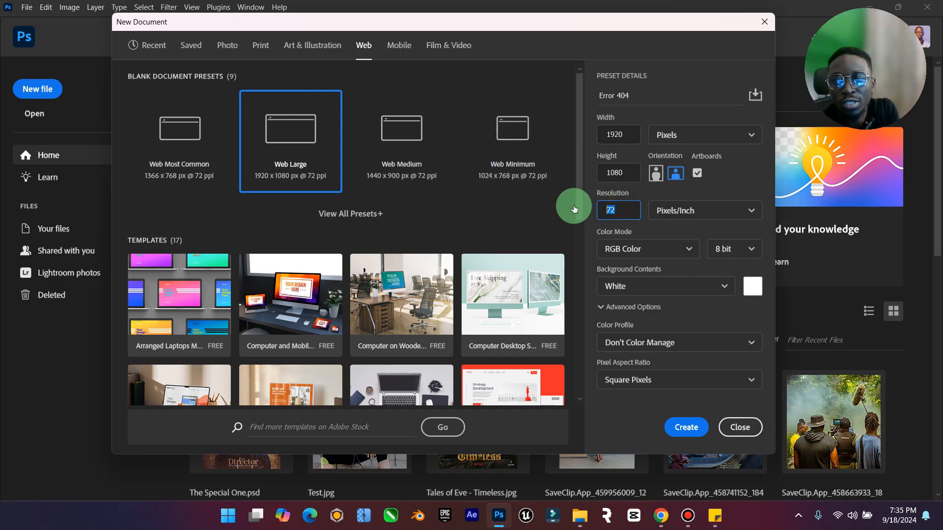
{"action": "type", "text": "3000"}
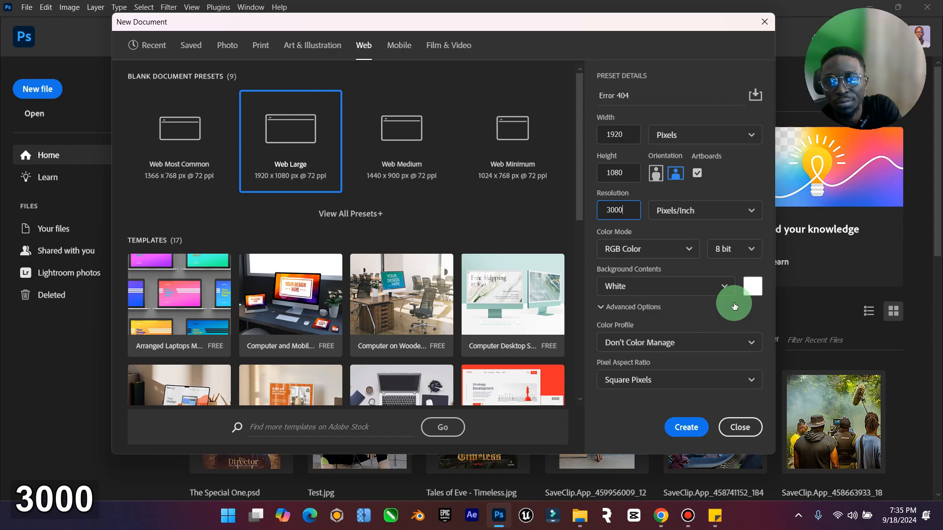
{"action": "key", "text": "BackSpace"}
{"action": "left_click", "coordinate": [753, 286]}
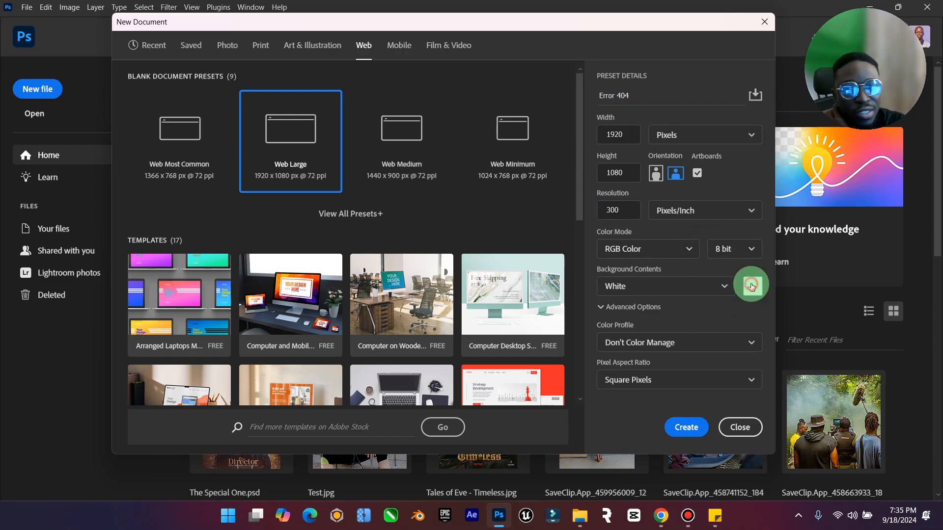
{"action": "left_click_drag", "start_coordinate": [725, 283], "coordinate": [787, 349]}
{"action": "left_click", "coordinate": [869, 173]}
{"action": "left_click", "coordinate": [696, 430]}
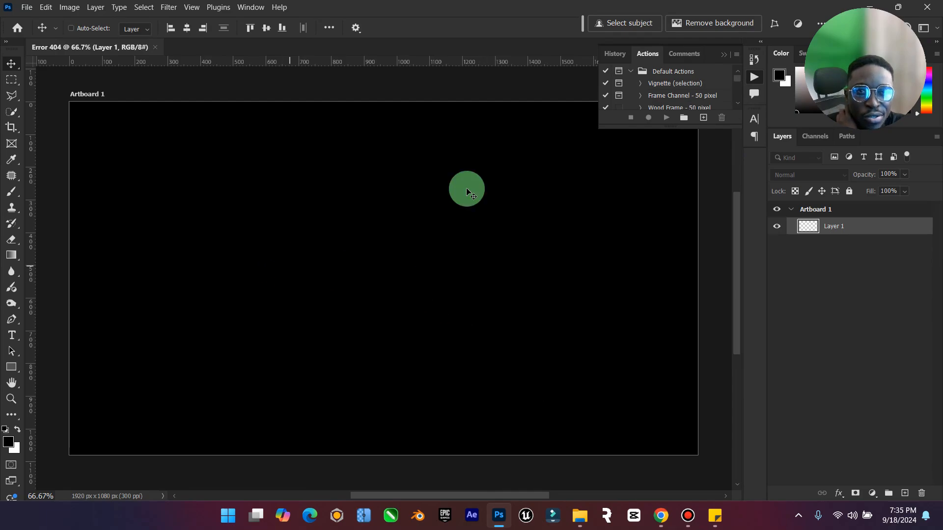
Step: Close the artboard document and recreate it as Error 404 at 1920 x 1080 px, 300 ppi, with a black background and artboards off
{"action": "left_click", "coordinate": [723, 54]}
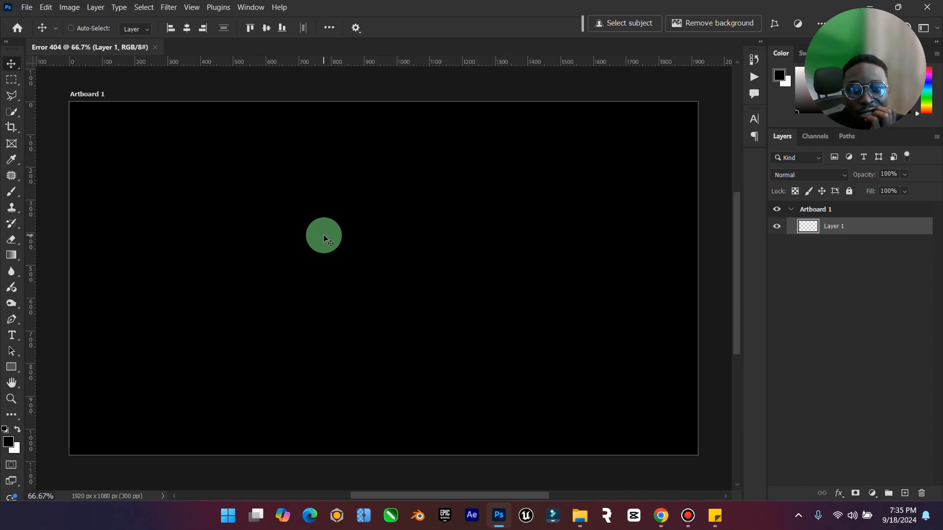
{"action": "left_click", "coordinate": [155, 47]}
{"action": "left_click", "coordinate": [38, 89]}
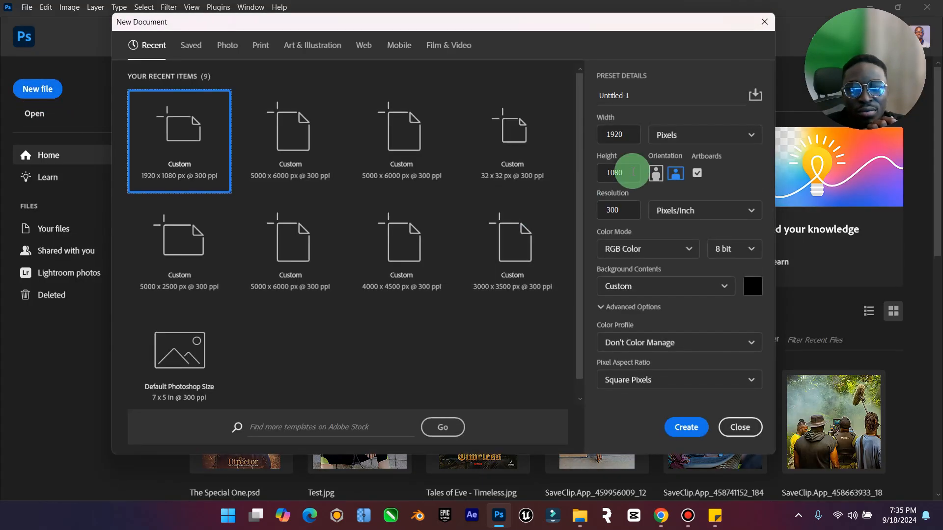
{"action": "left_click_drag", "start_coordinate": [642, 95], "coordinate": [585, 95]}
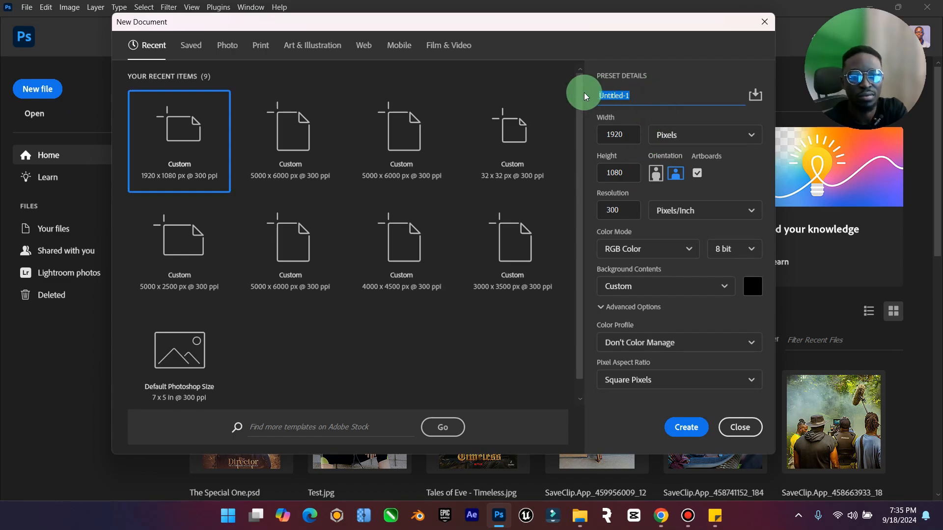
{"action": "type", "text": "E"}
{"action": "key", "text": "Caps_Lock"}
{"action": "type", "text": "rro"}
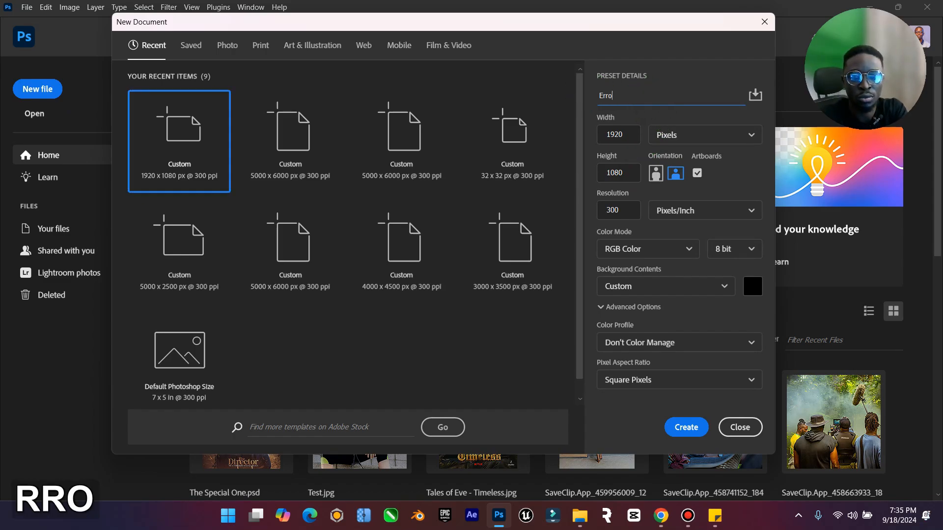
{"action": "type", "text": "r 404"}
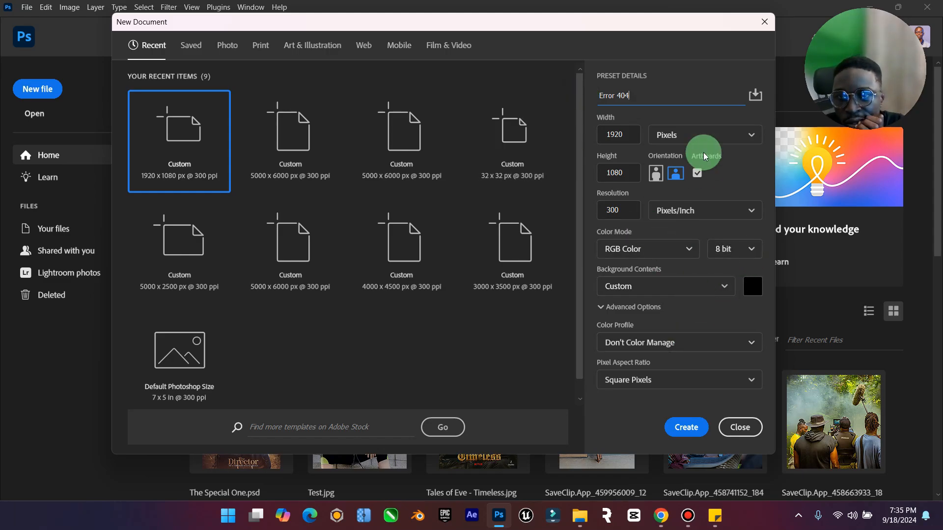
{"action": "left_click", "coordinate": [697, 173]}
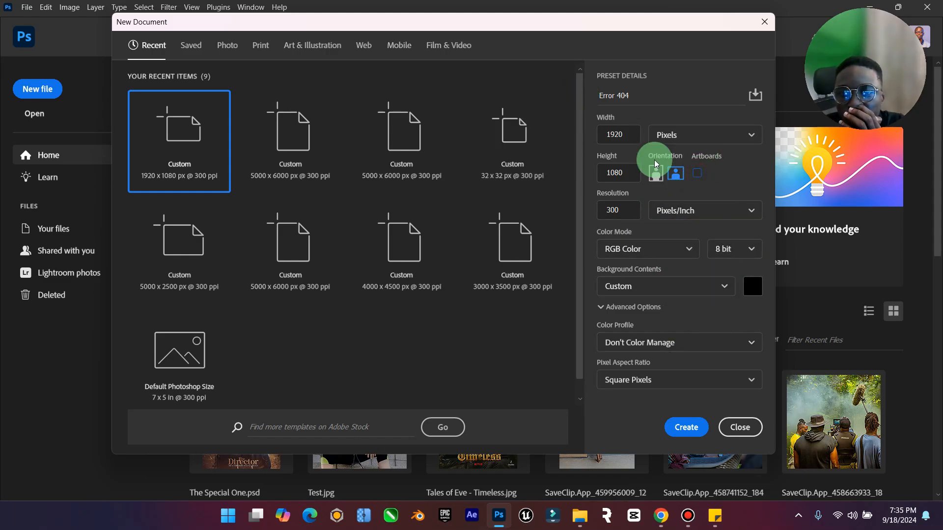
{"action": "left_click", "coordinate": [690, 428]}
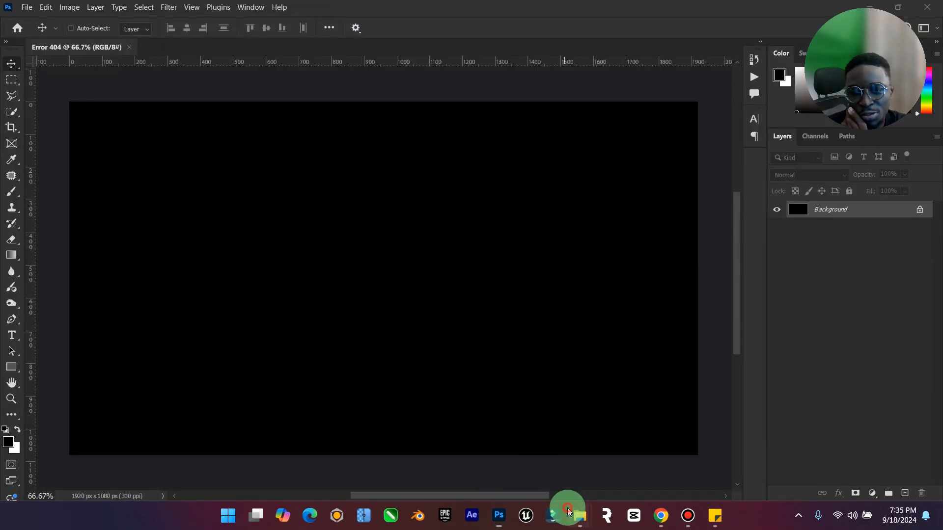
Step: Place the spacesuit helmet image from Downloads into the Error 404 document, moved down about 66 px
{"action": "mouse_move", "coordinate": [576, 513]}
{"action": "left_click", "coordinate": [533, 460]}
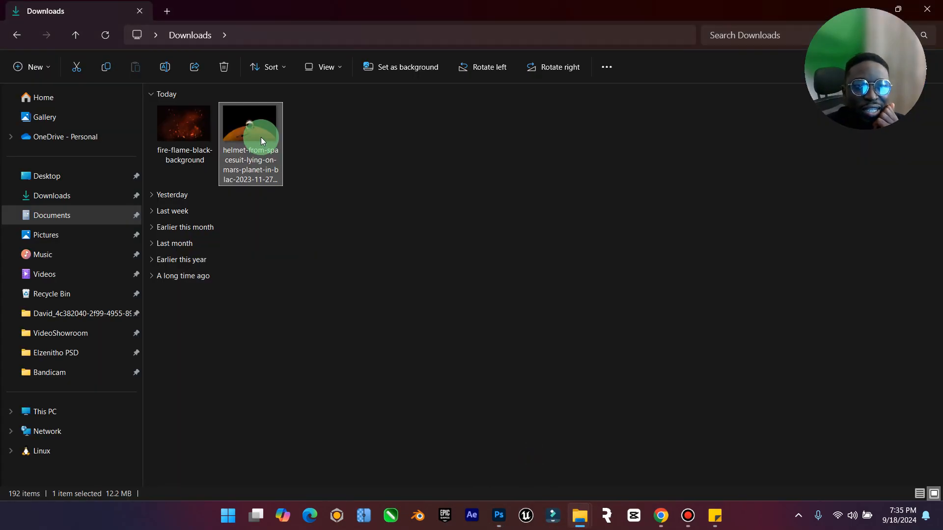
{"action": "mouse_move", "coordinate": [261, 140]}
{"action": "left_click_drag", "start_coordinate": [261, 132], "coordinate": [459, 371]}
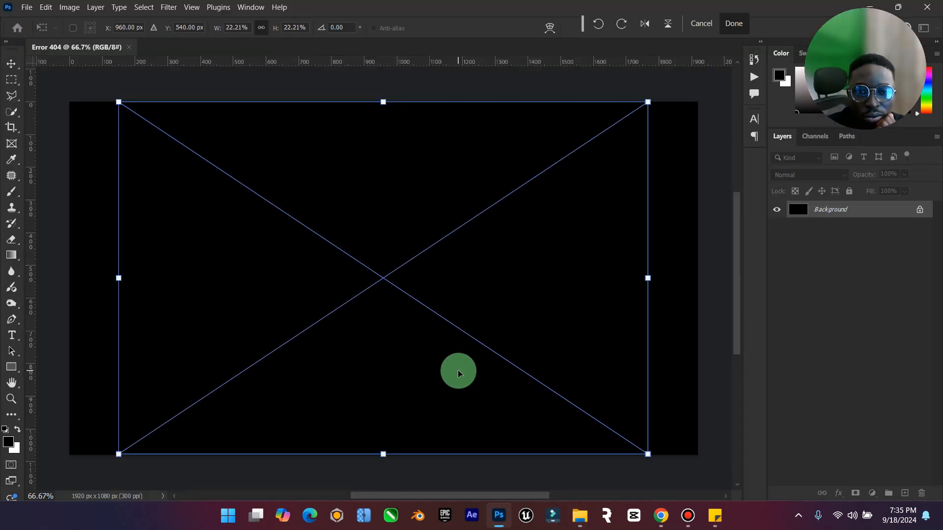
{"action": "left_click_drag", "start_coordinate": [476, 308], "coordinate": [470, 335]}
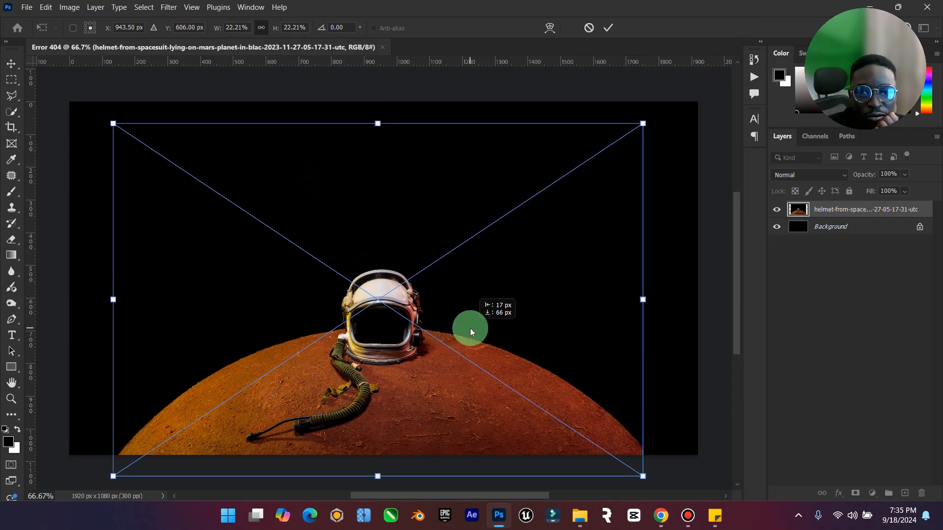
{"action": "left_click", "coordinate": [734, 24]}
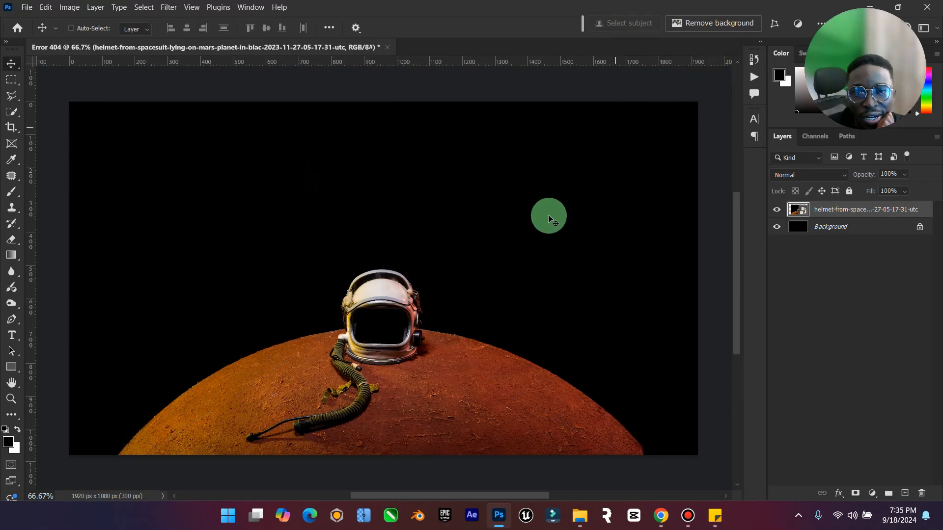
Step: Hide the Background layer and centre the placed helmet image on the canvas so it spans the full height
{"action": "left_click", "coordinate": [777, 227]}
{"action": "left_click_drag", "start_coordinate": [517, 295], "coordinate": [459, 297]}
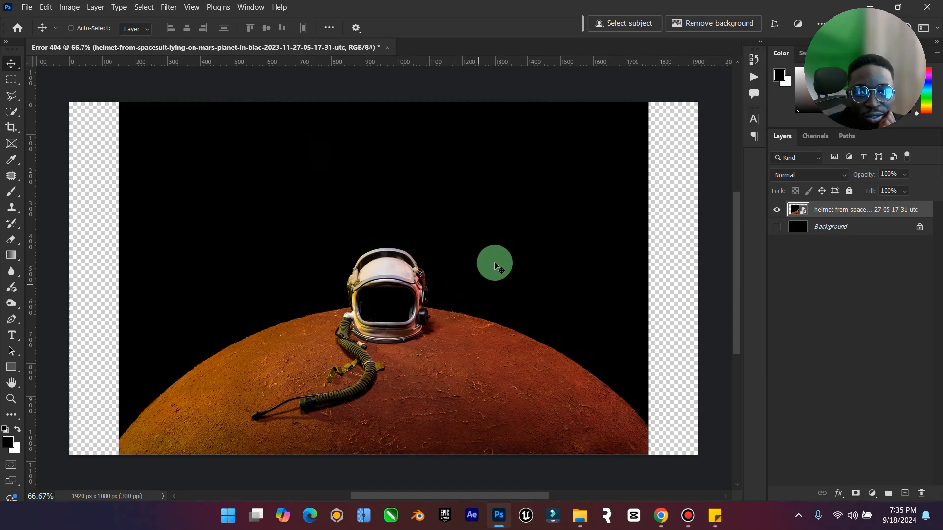
Step: Select the helmet with Select Subject and extend the selection with Quick Selection to cover the whole planet surface
{"action": "left_click", "coordinate": [632, 23]}
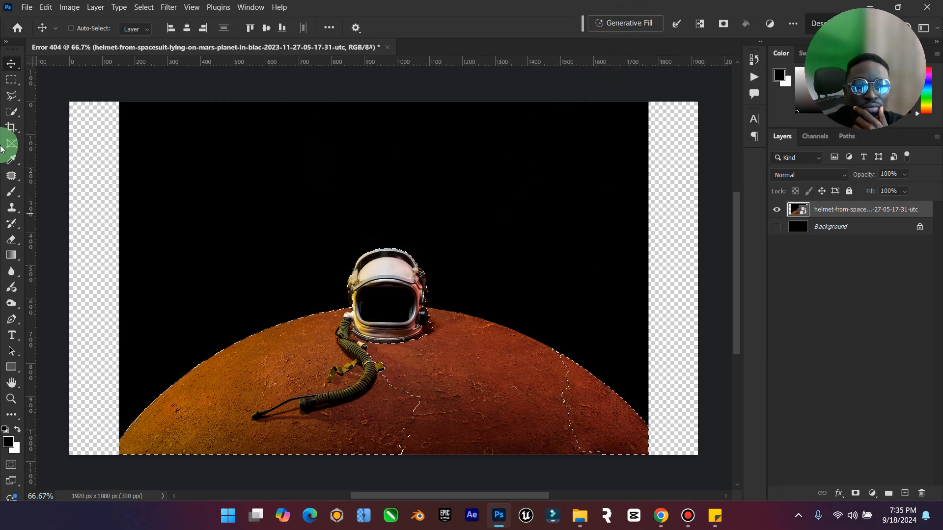
{"action": "left_click", "coordinate": [12, 112]}
{"action": "left_click_drag", "start_coordinate": [376, 360], "coordinate": [516, 394]}
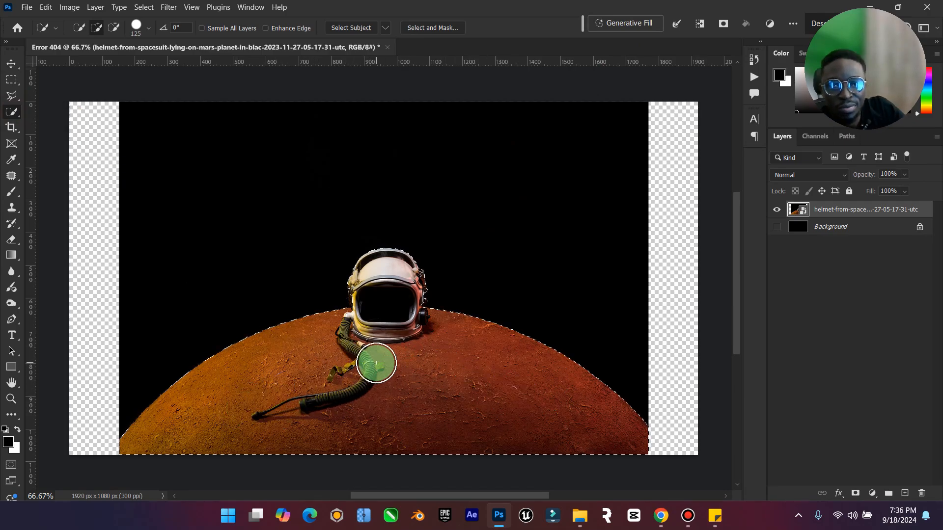
Step: Copy the selected helmet and planet to a new layer and hide the original image layer
{"action": "key", "text": "ctrl"}
{"action": "key", "text": "ctrl+j"}
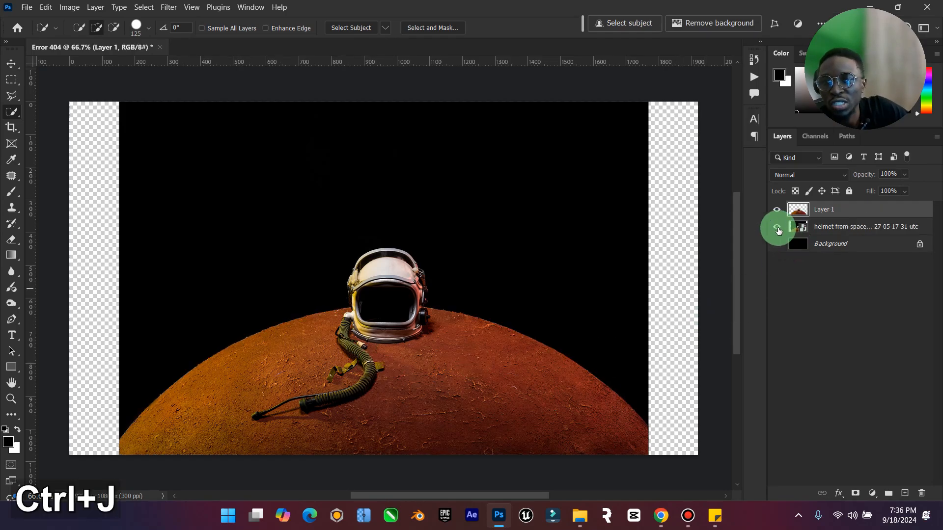
{"action": "left_click", "coordinate": [776, 226]}
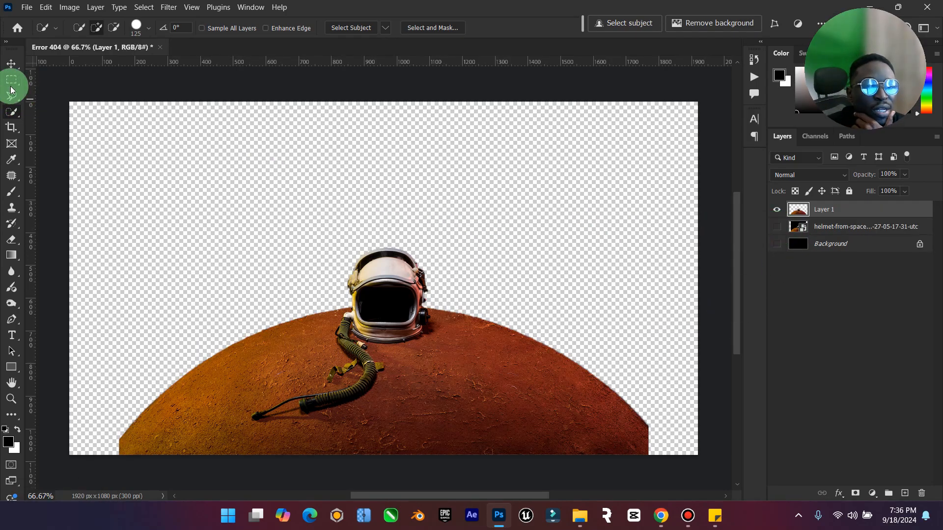
Step: Show the black Background layer again and unlock it
{"action": "left_click", "coordinate": [11, 71]}
{"action": "left_click", "coordinate": [777, 244]}
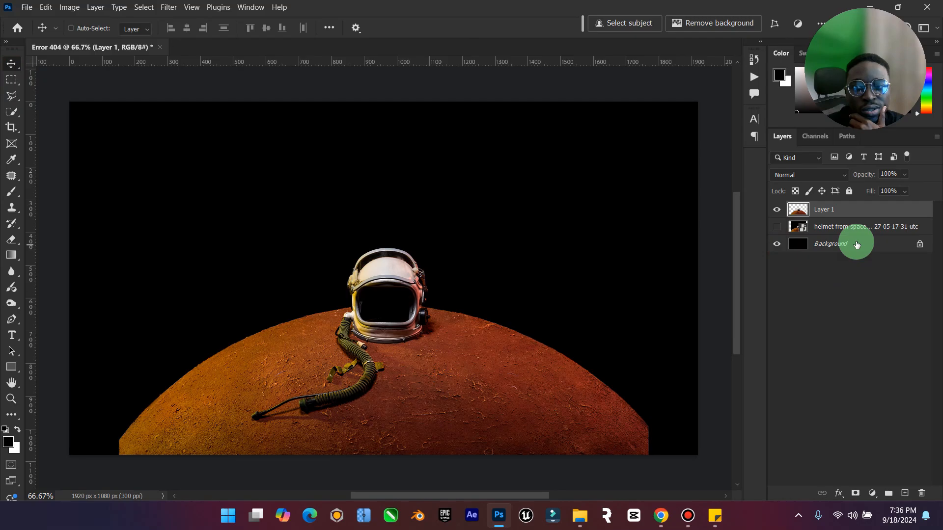
{"action": "left_click", "coordinate": [923, 242]}
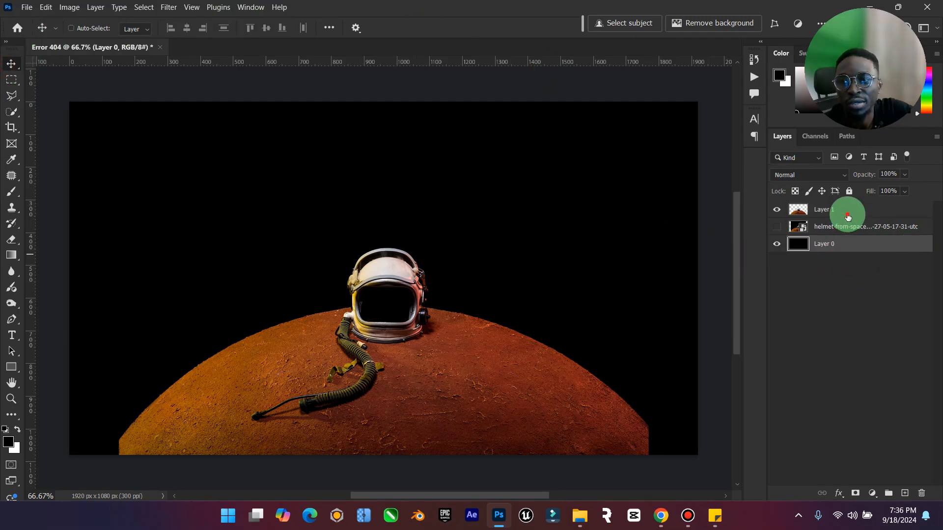
Step: Scale the helmet and planet cut-out to about 111.67% and move it down to a vertical position of 805 px
{"action": "left_click", "coordinate": [847, 216]}
{"action": "key", "text": "ctrl+t"}
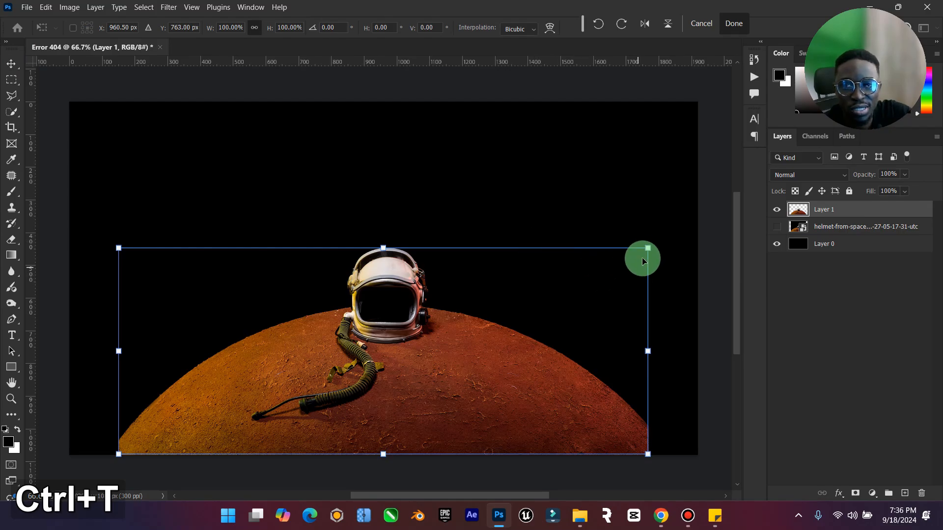
{"action": "left_click_drag", "start_coordinate": [648, 251], "coordinate": [677, 236]}
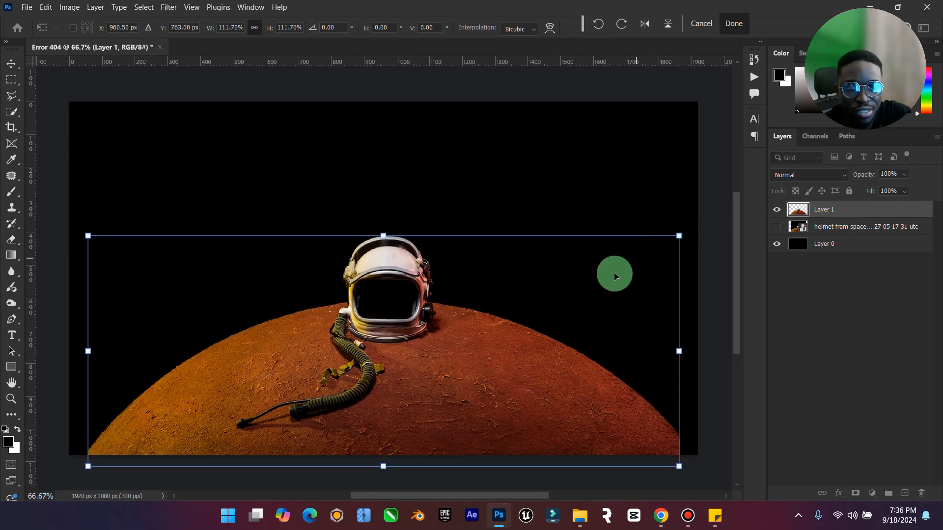
{"action": "left_click_drag", "start_coordinate": [612, 273], "coordinate": [613, 280]}
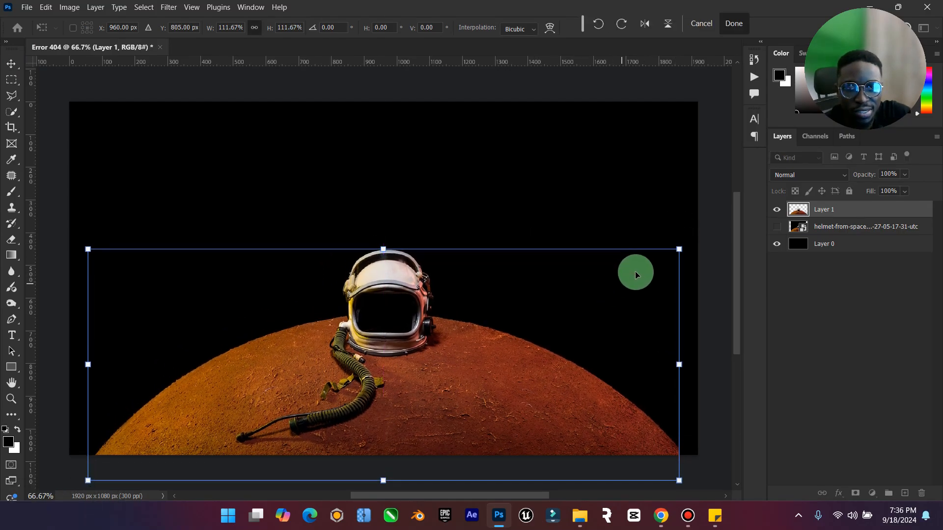
{"action": "left_click", "coordinate": [727, 35]}
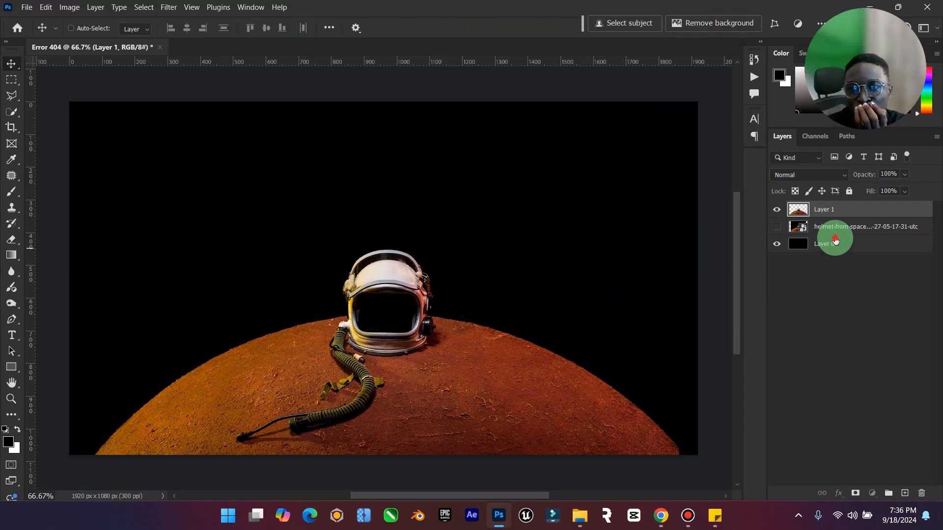
Step: Add a Gradient Fill layer directly above the black background layer
{"action": "left_click", "coordinate": [839, 228]}
{"action": "left_click", "coordinate": [856, 248]}
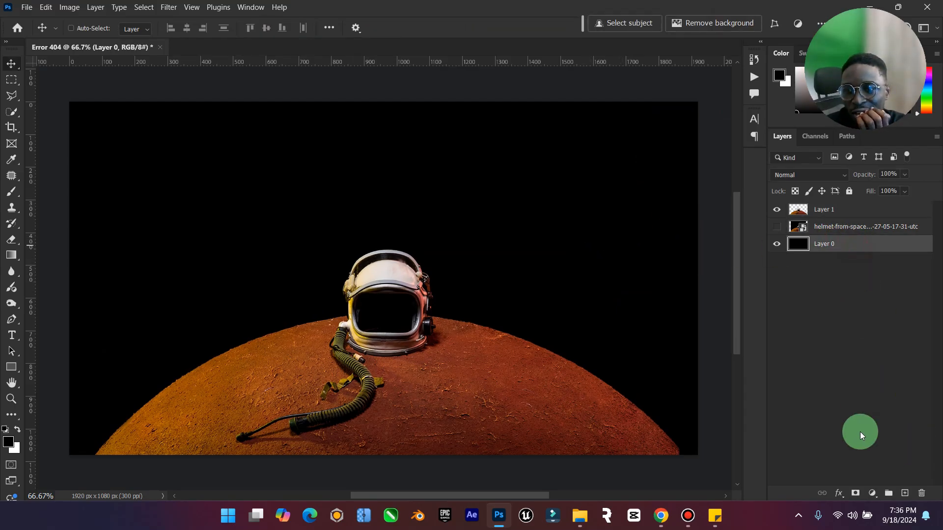
{"action": "left_click", "coordinate": [872, 493]}
{"action": "left_click", "coordinate": [913, 296]}
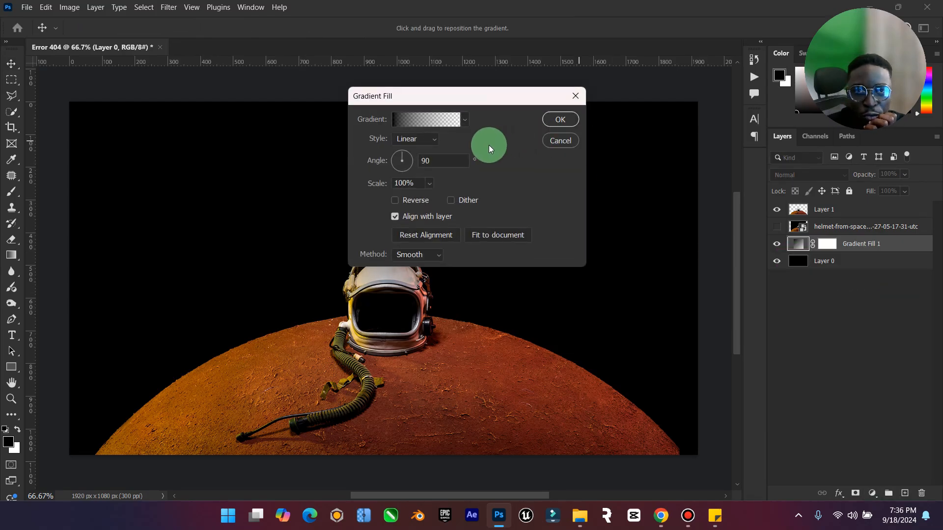
Step: Try a teal-to-blue preset from the Purples group and a dark blue preset from the Blues group for the gradient fill
{"action": "left_click", "coordinate": [464, 119]}
{"action": "scroll", "coordinate": [393, 162], "scroll_direction": "down", "scroll_amount": 2}
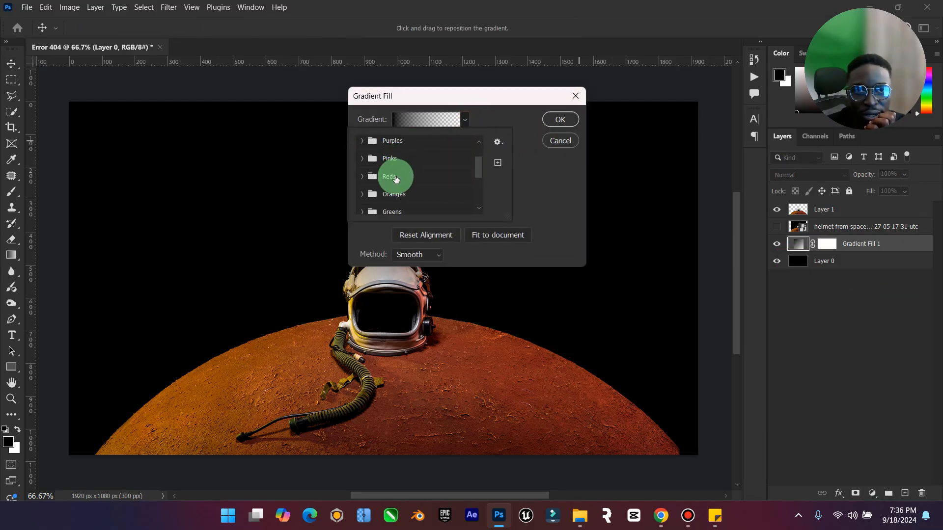
{"action": "left_click", "coordinate": [464, 119]}
{"action": "left_click", "coordinate": [464, 120]}
{"action": "left_click", "coordinate": [368, 147]}
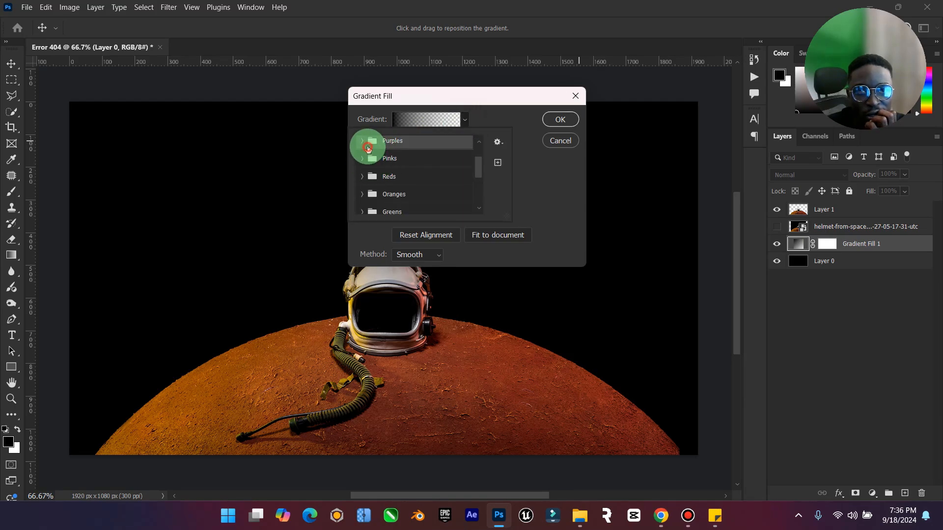
{"action": "left_click", "coordinate": [460, 180]}
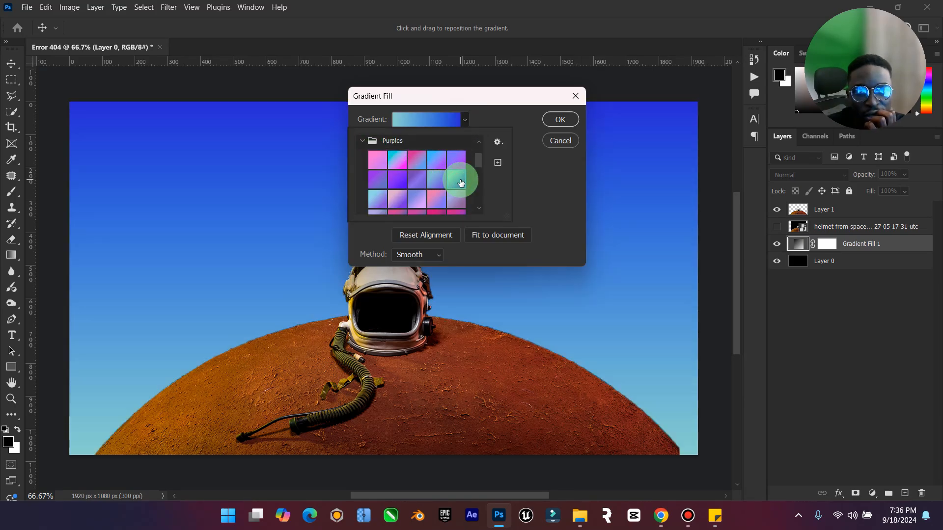
{"action": "mouse_move", "coordinate": [479, 156]}
{"action": "left_mouse_down"}
{"action": "mouse_move", "coordinate": [478, 204]}
{"action": "mouse_move", "coordinate": [481, 148]}
{"action": "left_mouse_up"}
{"action": "left_click", "coordinate": [362, 181]}
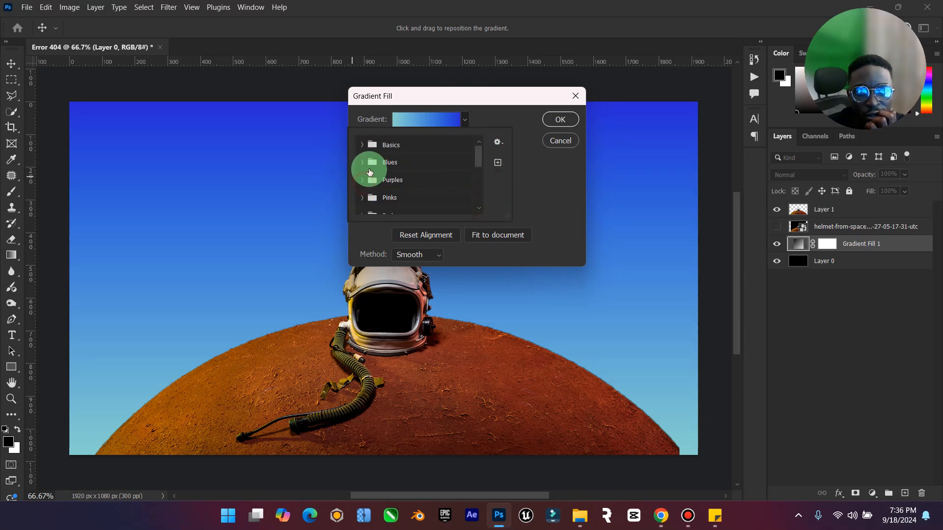
{"action": "left_click", "coordinate": [365, 163]}
{"action": "left_click_drag", "start_coordinate": [479, 157], "coordinate": [438, 160]}
{"action": "left_click", "coordinate": [459, 155]}
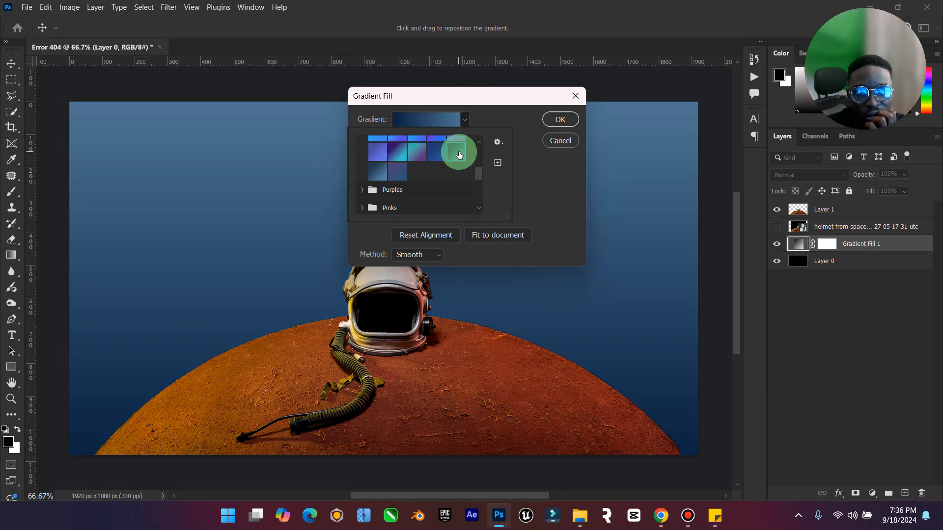
Step: Apply the orange, pink and purple preset from the Reds group to the gradient fill, keeping it linear at 90 degrees
{"action": "scroll", "coordinate": [413, 164], "scroll_direction": "up", "scroll_amount": 5}
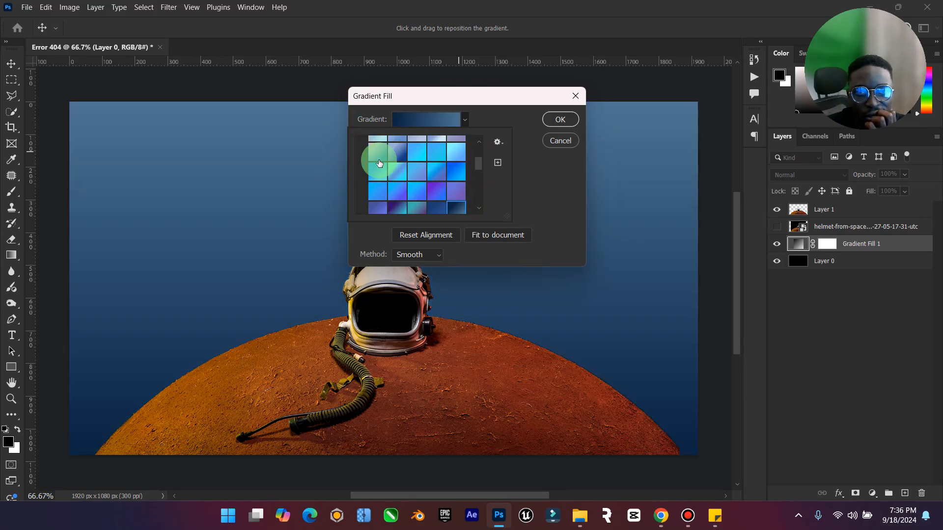
{"action": "scroll", "coordinate": [376, 157], "scroll_direction": "up", "scroll_amount": 3}
{"action": "left_click", "coordinate": [364, 148]}
{"action": "scroll", "coordinate": [363, 186], "scroll_direction": "down", "scroll_amount": 3}
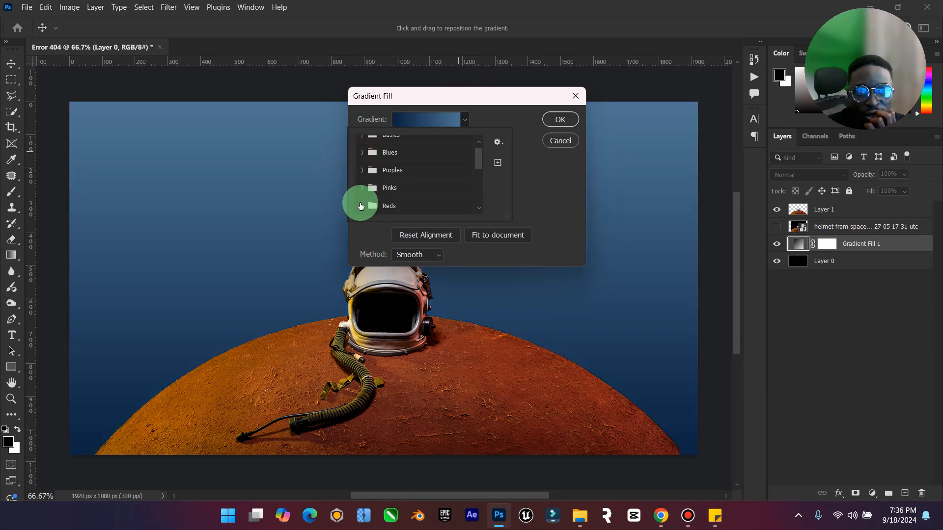
{"action": "left_click", "coordinate": [365, 167]}
{"action": "left_click", "coordinate": [366, 167]}
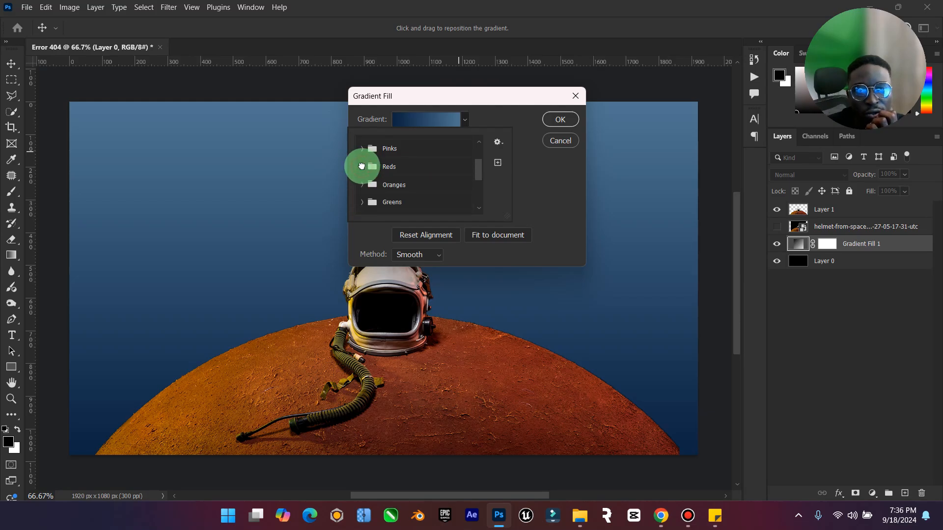
{"action": "left_click", "coordinate": [368, 167]}
{"action": "left_click", "coordinate": [406, 211]}
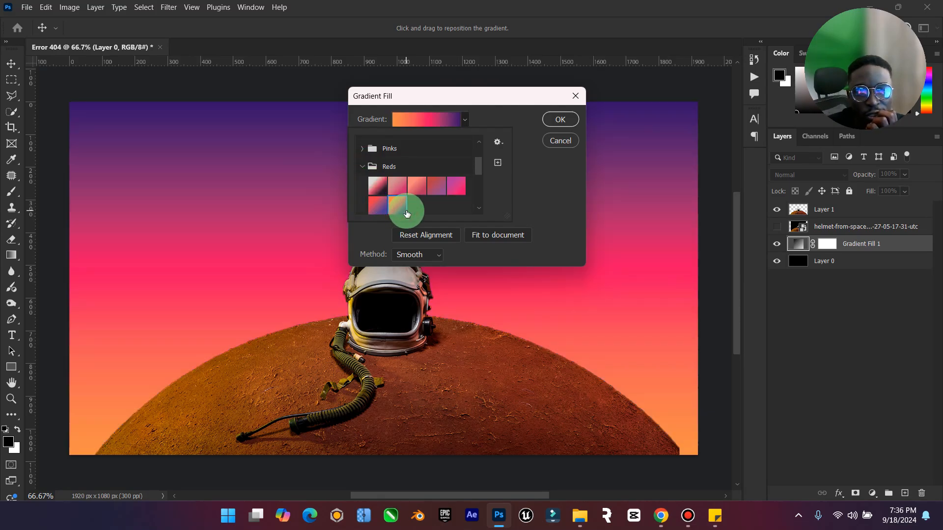
{"action": "left_click", "coordinate": [563, 120]}
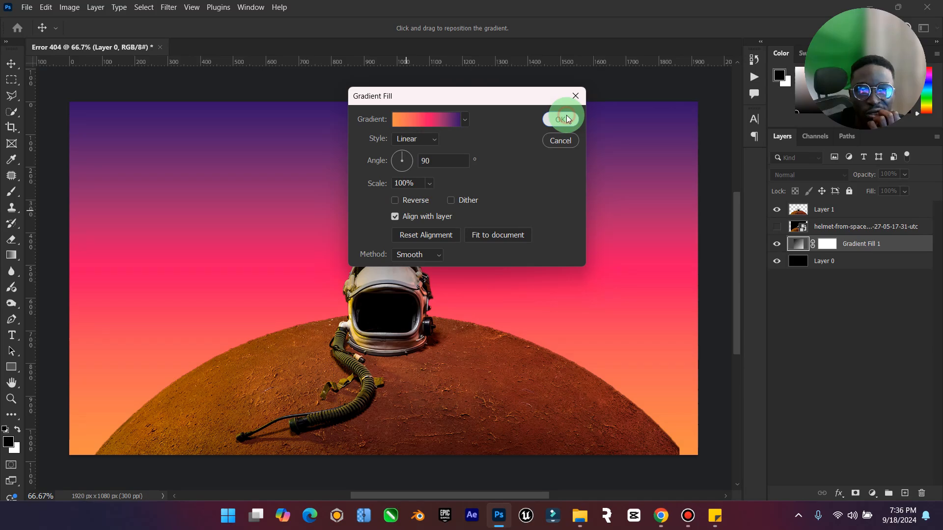
{"action": "left_click", "coordinate": [562, 120]}
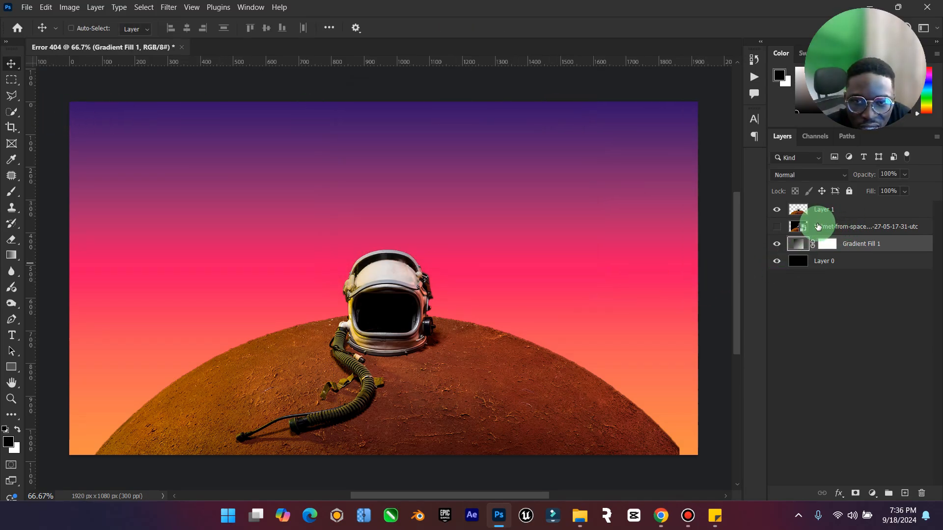
Step: Scale the helmet and planet cut-out to about 98.34% and lower it to a vertical position of 836 px
{"action": "left_click", "coordinate": [835, 209]}
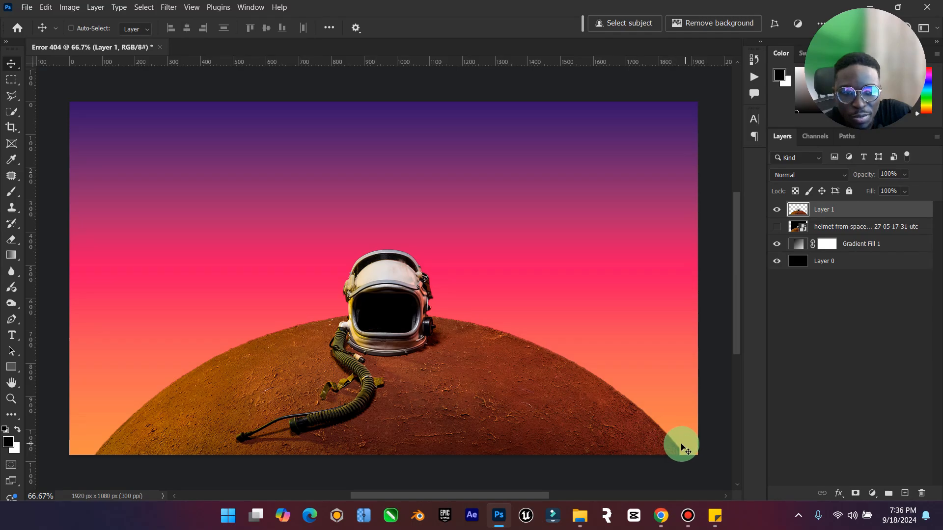
{"action": "key", "text": "ctrl+t"}
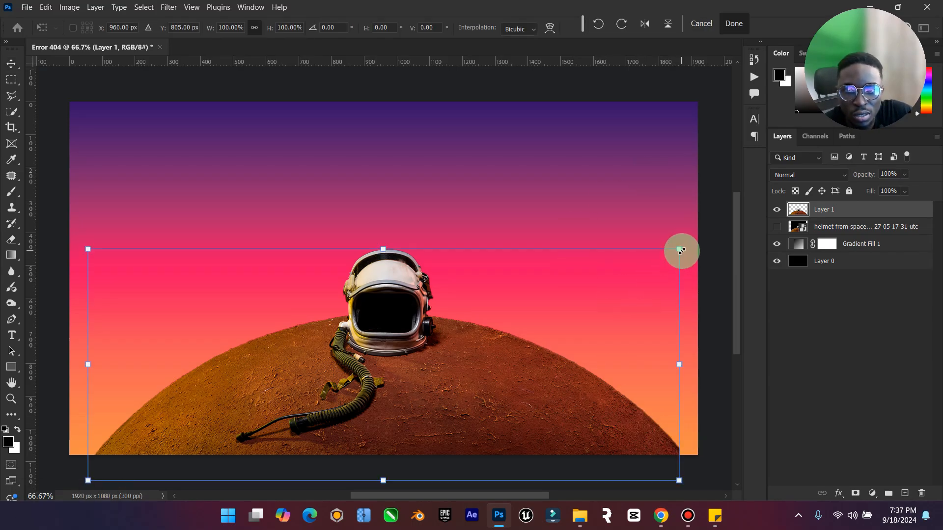
{"action": "mouse_move", "coordinate": [679, 249]}
{"action": "left_mouse_down"}
{"action": "mouse_move", "coordinate": [697, 240]}
{"action": "mouse_move", "coordinate": [674, 249]}
{"action": "left_mouse_up"}
{"action": "mouse_move", "coordinate": [564, 286]}
{"action": "left_mouse_down"}
{"action": "mouse_move", "coordinate": [567, 308]}
{"action": "mouse_move", "coordinate": [570, 272]}
{"action": "mouse_move", "coordinate": [570, 298]}
{"action": "left_mouse_up"}
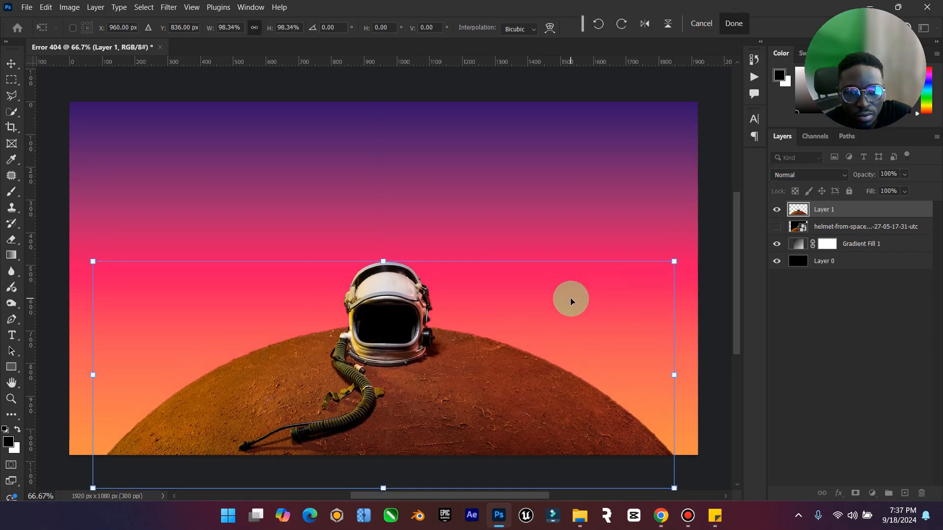
{"action": "left_click", "coordinate": [734, 25]}
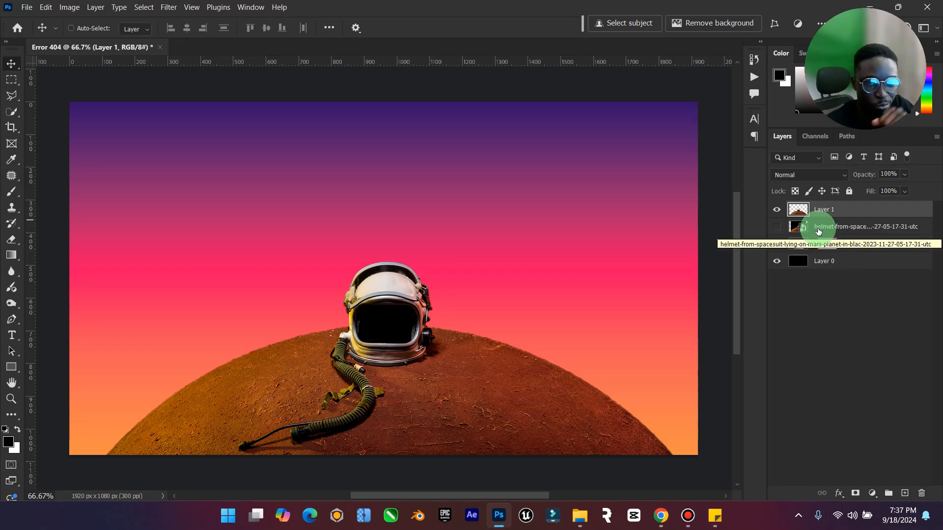
Step: Hide the gradient fill and black layers, and select the helmet and its hose with Quick Selection, using a size 45 brush for the hose
{"action": "left_click", "coordinate": [776, 244]}
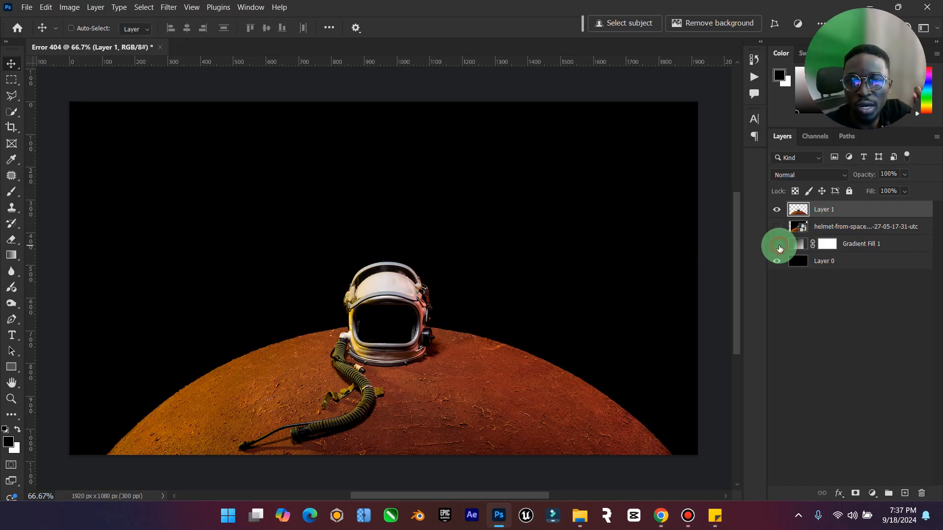
{"action": "left_click", "coordinate": [776, 260]}
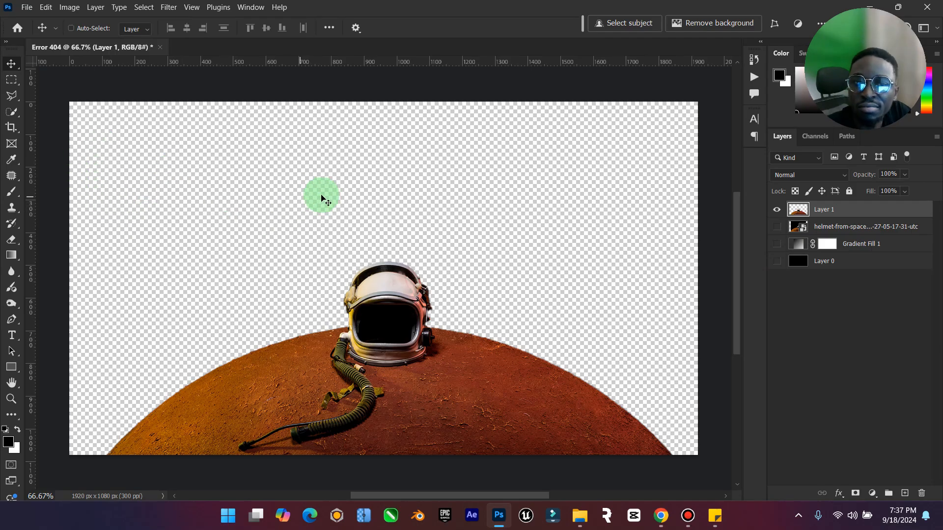
{"action": "left_click", "coordinate": [11, 111]}
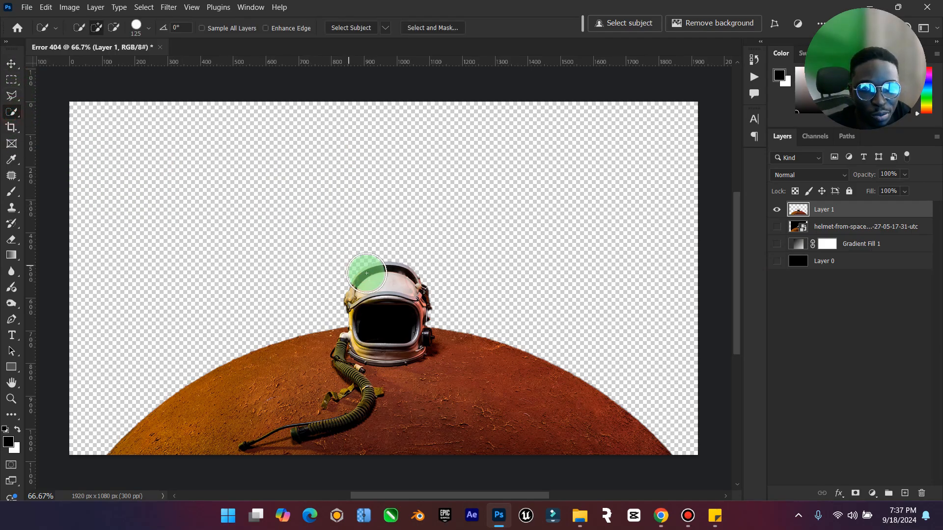
{"action": "mouse_move", "coordinate": [367, 273]}
{"action": "left_mouse_down"}
{"action": "mouse_move", "coordinate": [393, 281]}
{"action": "mouse_move", "coordinate": [371, 301]}
{"action": "mouse_move", "coordinate": [381, 332]}
{"action": "mouse_move", "coordinate": [352, 378]}
{"action": "left_mouse_up"}
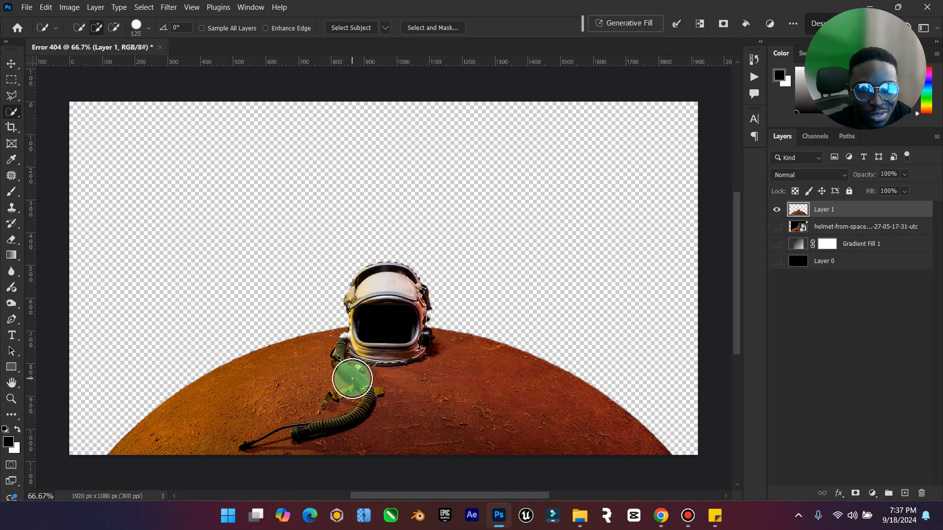
{"action": "key", "text": "bracketleft"}
{"action": "key", "text": "bracketleft"}
{"action": "key", "text": "bracketleft"}
{"action": "key", "text": "bracketleft"}
{"action": "key", "text": "bracketleft"}
{"action": "key", "text": "bracketleft"}
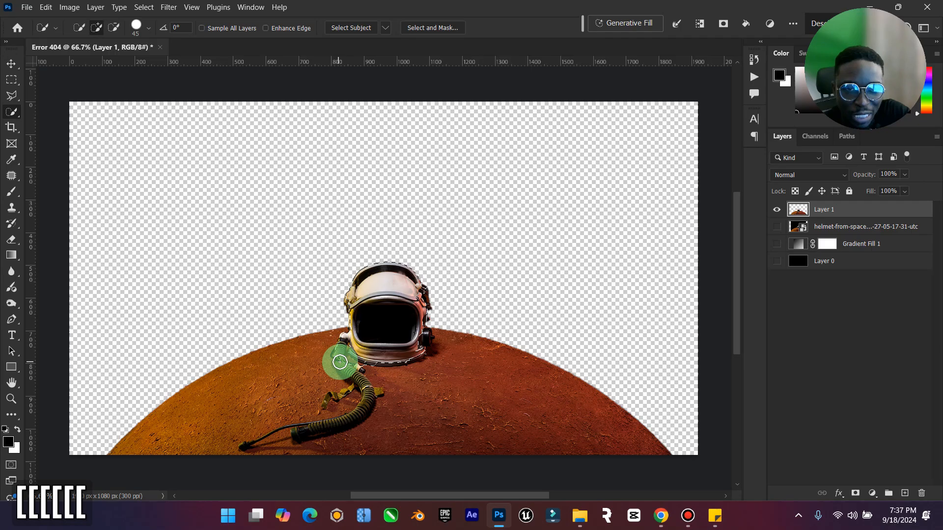
{"action": "mouse_move", "coordinate": [337, 358]}
{"action": "left_mouse_down"}
{"action": "mouse_move", "coordinate": [366, 397]}
{"action": "mouse_move", "coordinate": [329, 434]}
{"action": "mouse_move", "coordinate": [302, 436]}
{"action": "left_mouse_up"}
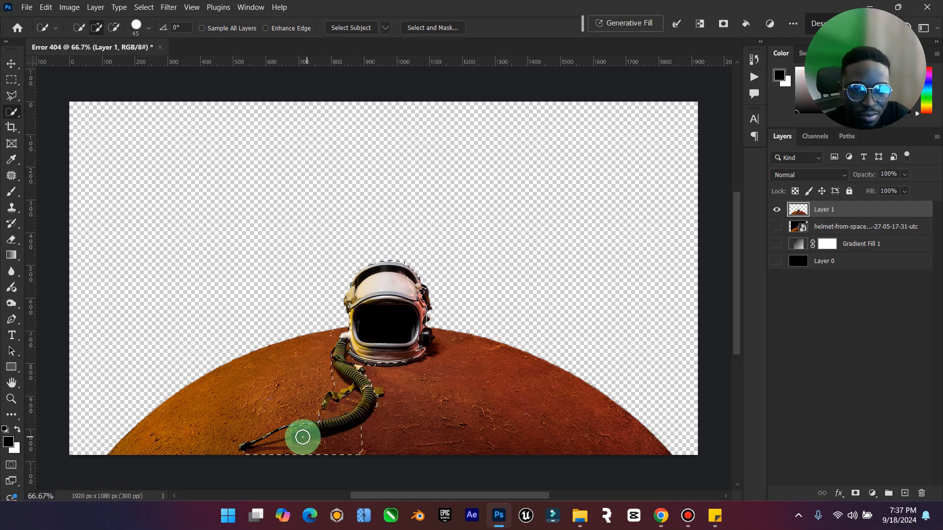
Step: Subtract surplus planet surface below the hose from the selection with the Polygonal Lasso
{"action": "left_click", "coordinate": [11, 96]}
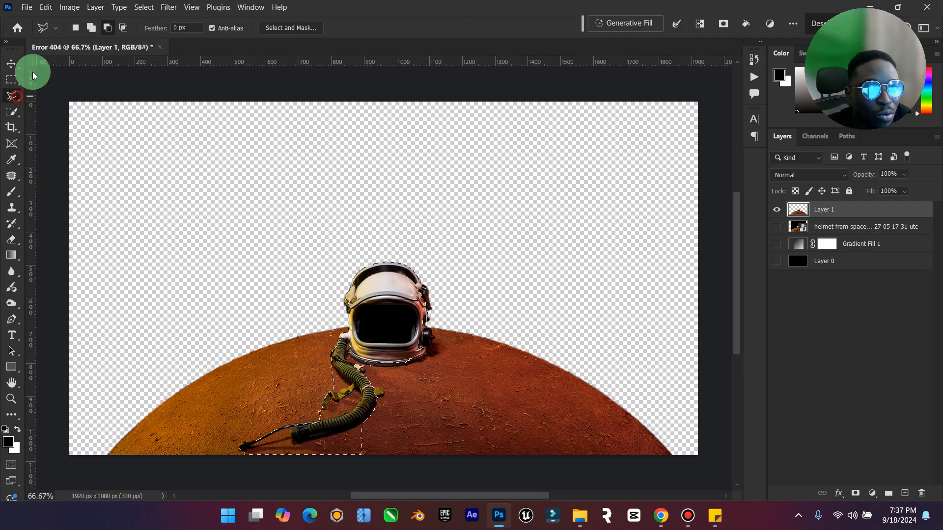
{"action": "left_click", "coordinate": [91, 28]}
{"action": "left_click", "coordinate": [107, 28]}
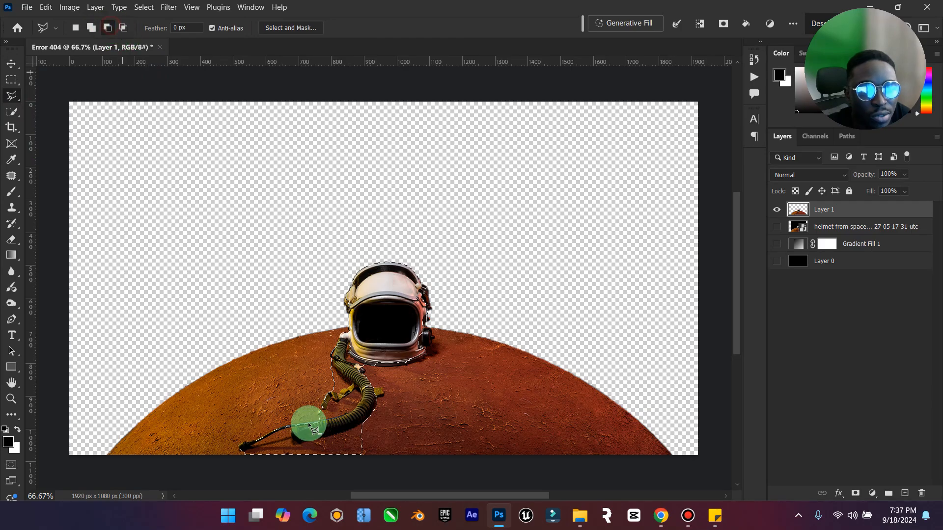
{"action": "mouse_move", "coordinate": [234, 456]}
{"action": "left_mouse_down"}
{"action": "mouse_move", "coordinate": [356, 453]}
{"action": "mouse_move", "coordinate": [346, 454]}
{"action": "mouse_move", "coordinate": [370, 423]}
{"action": "mouse_move", "coordinate": [338, 464]}
{"action": "left_mouse_up"}
{"action": "left_click_drag", "start_coordinate": [243, 471], "coordinate": [238, 471]}
Step: Add a polygonal outline around the whole helmet, including its base and right edge, to the selection with the Polygonal Lasso
{"action": "left_click", "coordinate": [98, 30]}
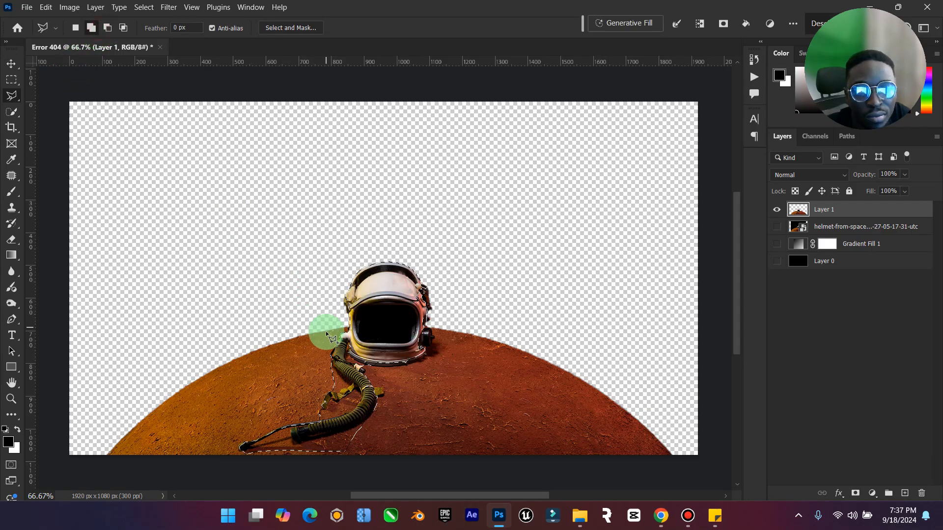
{"action": "left_click", "coordinate": [358, 375]}
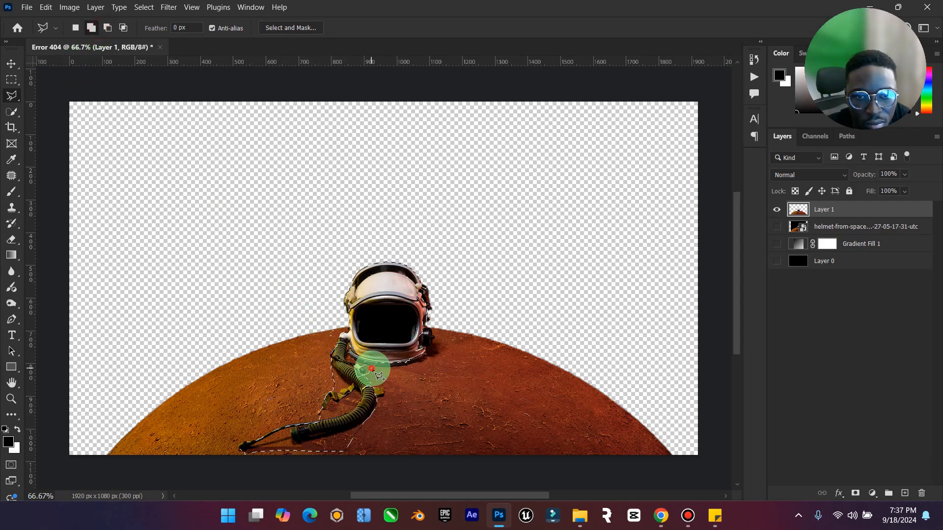
{"action": "left_click", "coordinate": [375, 366]}
{"action": "left_click", "coordinate": [417, 367]}
{"action": "left_click", "coordinate": [440, 330]}
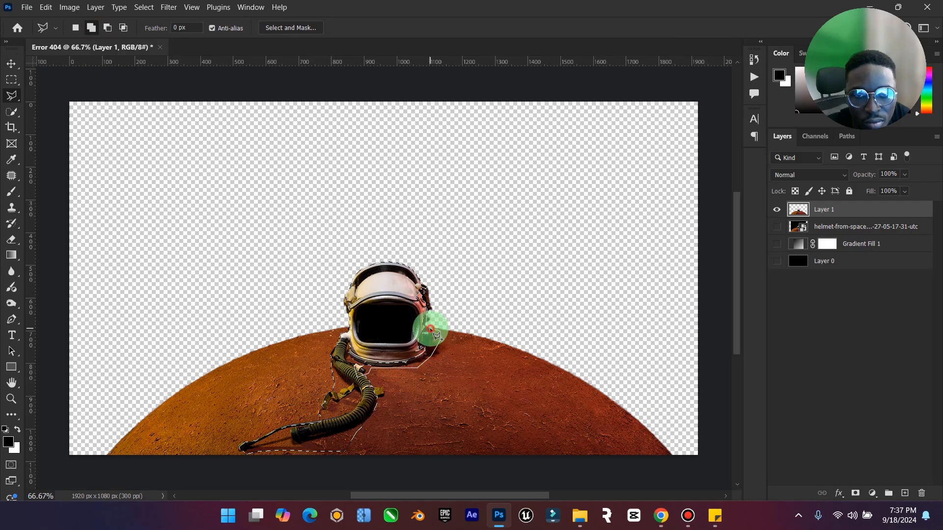
{"action": "left_click", "coordinate": [423, 325]}
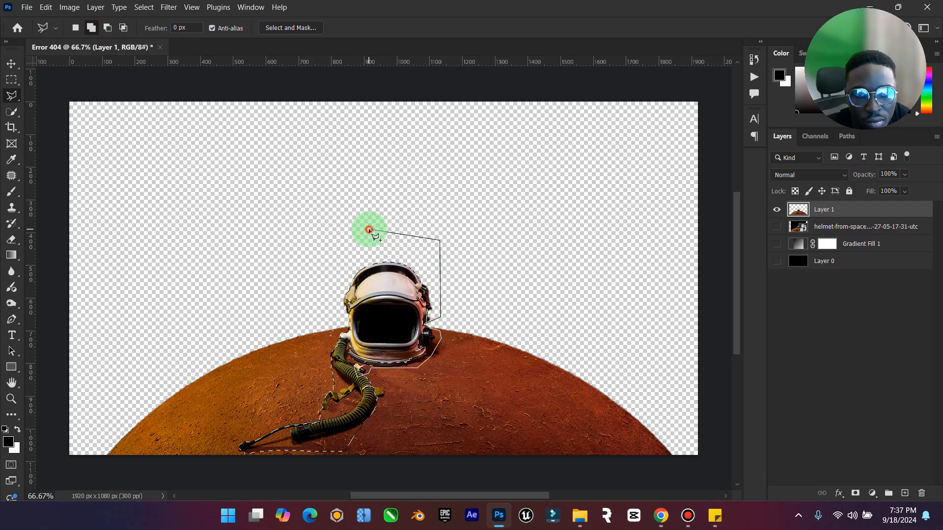
{"action": "left_click", "coordinate": [318, 264]}
{"action": "left_click", "coordinate": [313, 306]}
{"action": "left_click", "coordinate": [347, 326]}
{"action": "left_click", "coordinate": [350, 333]}
{"action": "left_click", "coordinate": [351, 350]}
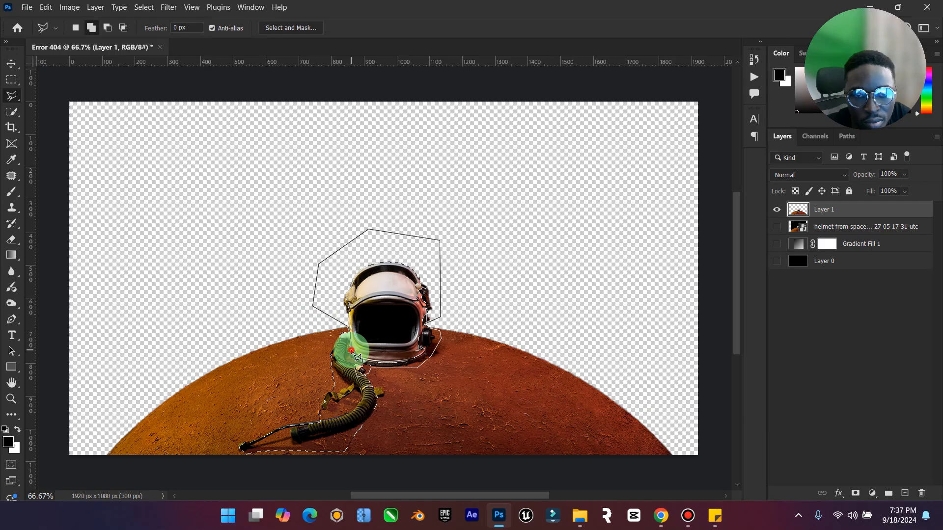
{"action": "double_click", "coordinate": [352, 352]}
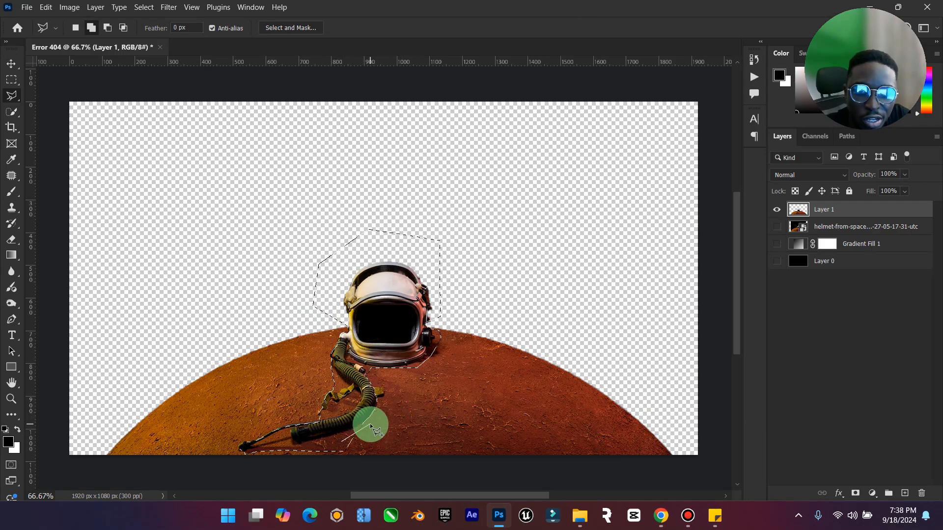
Step: Add the area along the hose's right side to the selection with the Polygonal Lasso and copy the selected helmet and hose to a new layer
{"action": "left_click", "coordinate": [381, 381]}
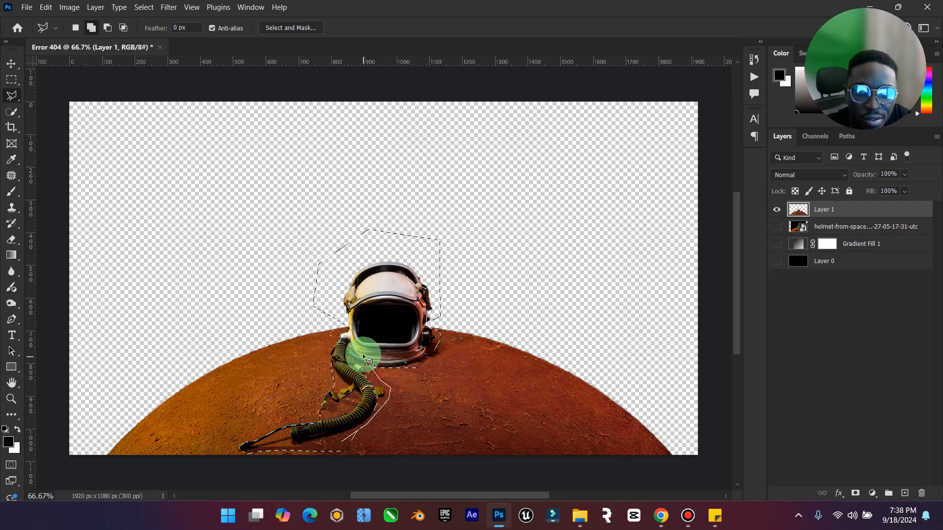
{"action": "left_click", "coordinate": [343, 359]}
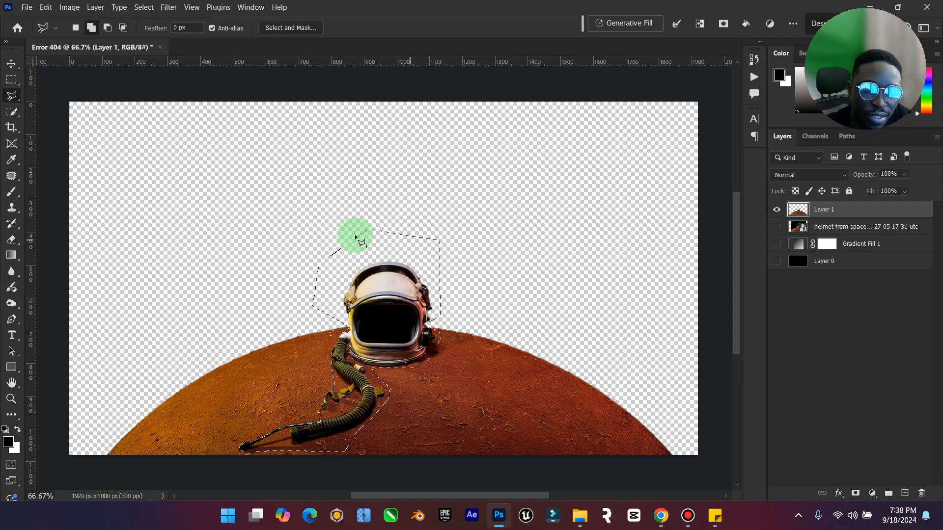
{"action": "double_click", "coordinate": [11, 382]}
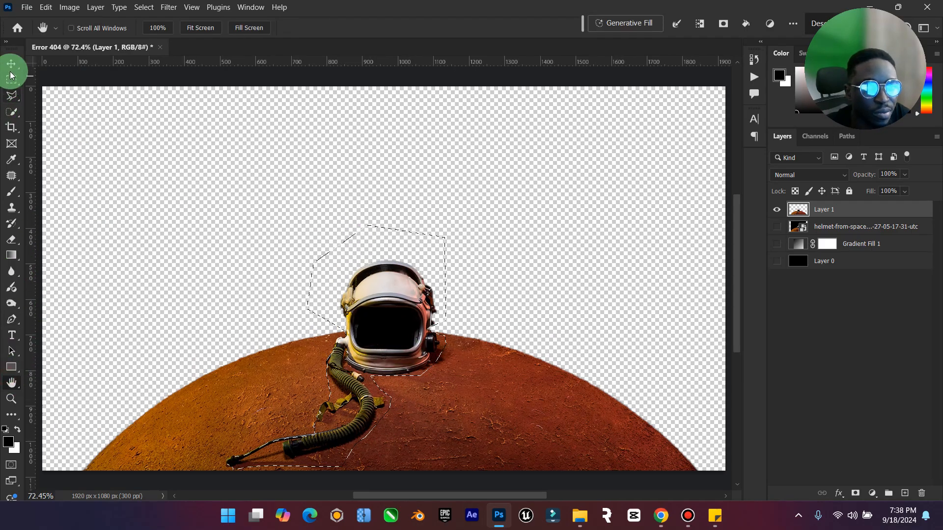
{"action": "left_click", "coordinate": [11, 399]}
{"action": "left_click_drag", "start_coordinate": [423, 365], "coordinate": [410, 362]}
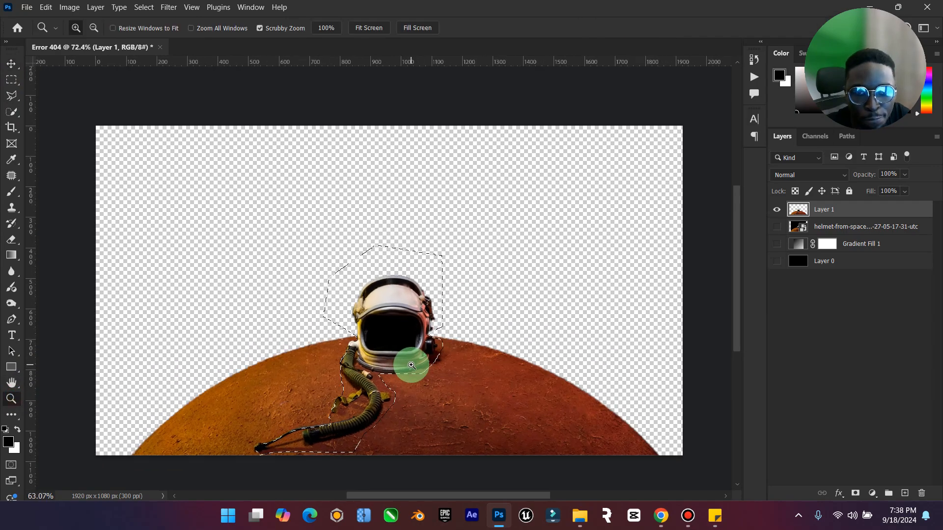
{"action": "left_click", "coordinate": [11, 63]}
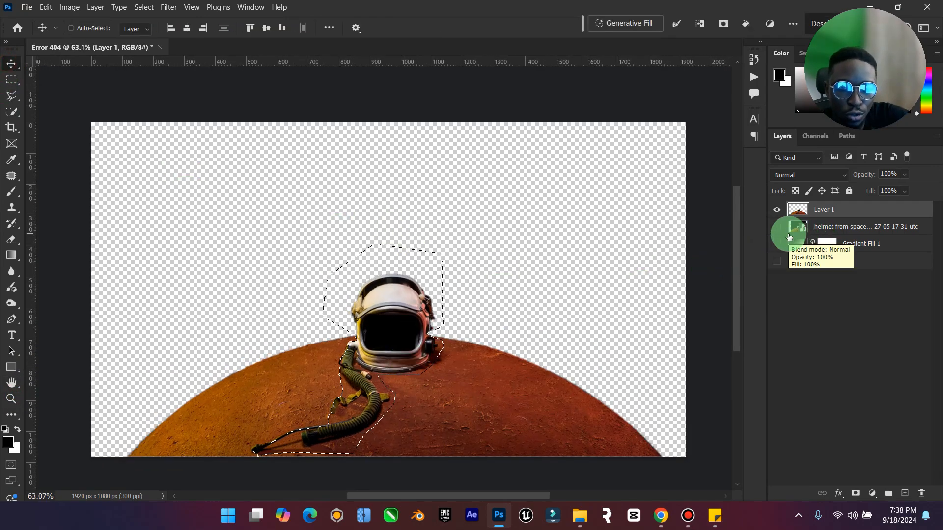
{"action": "key", "text": "ctrl+j"}
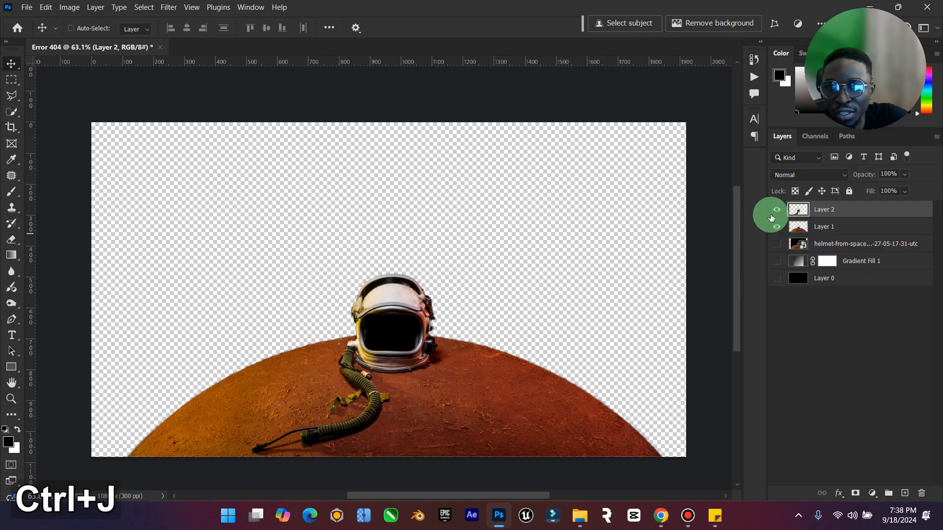
Step: Hide the helmet copy on Layer 2, activate Layer 1 and load Layer 2's outline as a selection
{"action": "left_click", "coordinate": [776, 227]}
{"action": "left_click", "coordinate": [776, 209]}
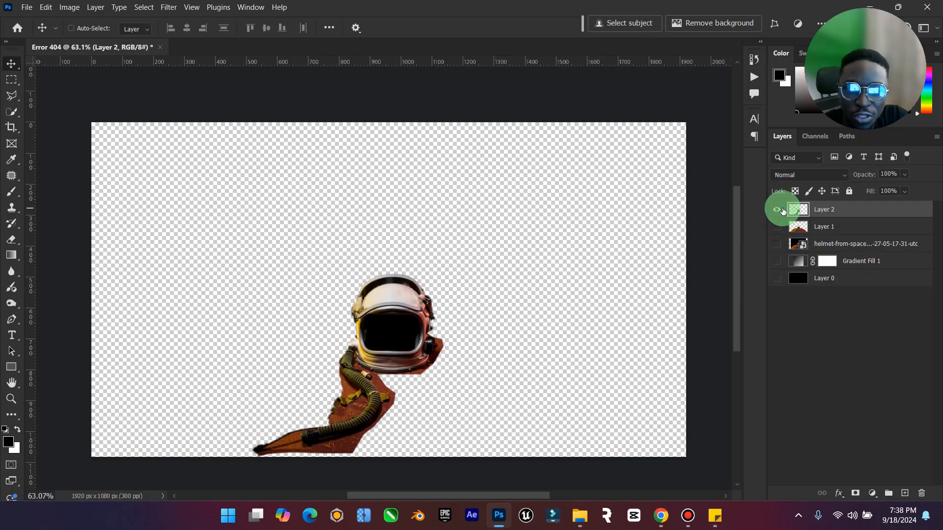
{"action": "left_click", "coordinate": [776, 209]}
{"action": "left_click", "coordinate": [776, 227]}
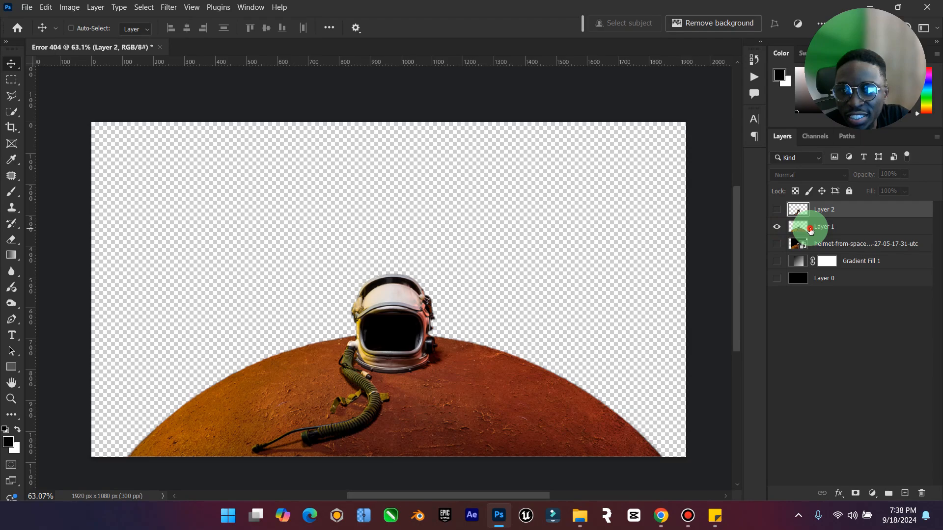
{"action": "left_click", "coordinate": [806, 227]}
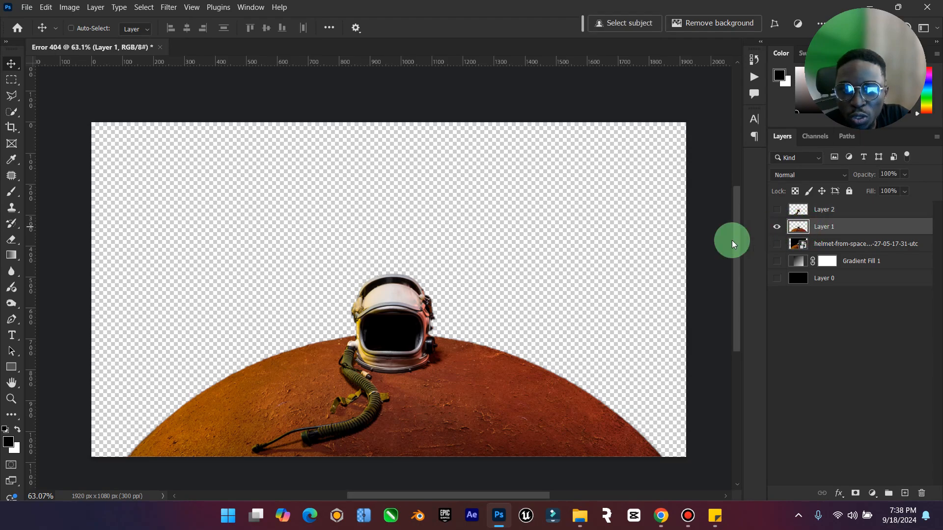
{"action": "left_click", "coordinate": [800, 212], "text": "ctrl"}
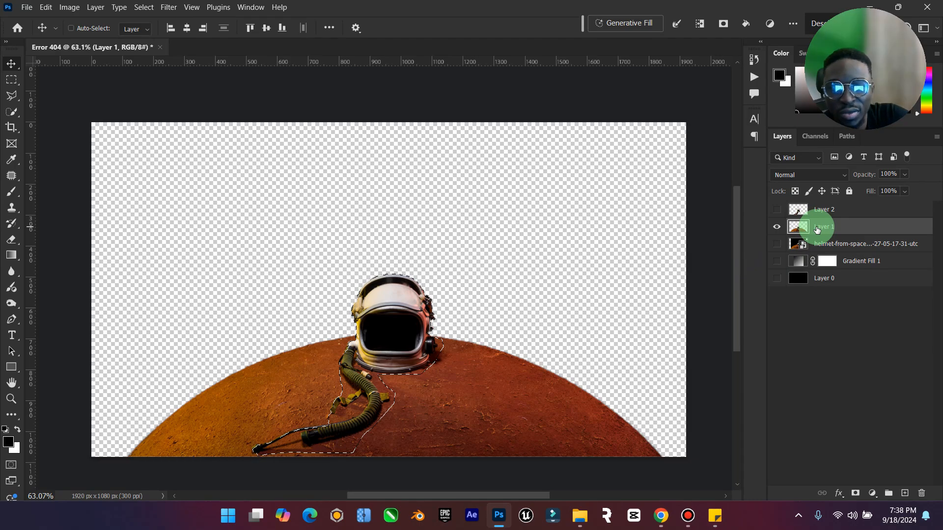
Step: Try to erase the helmet and hose from the planet with Generative Fill using the prompt "remove", comparing its variations
{"action": "left_click", "coordinate": [608, 25]}
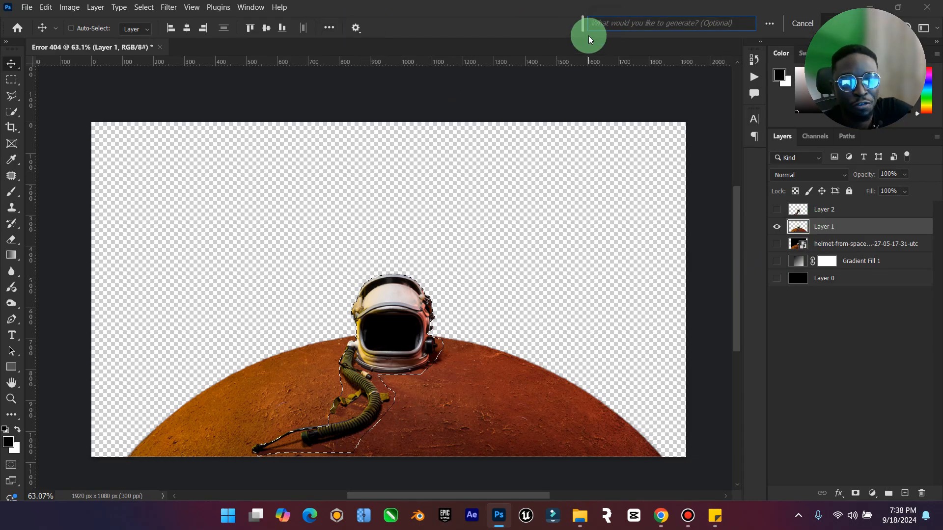
{"action": "type", "text": "remo"}
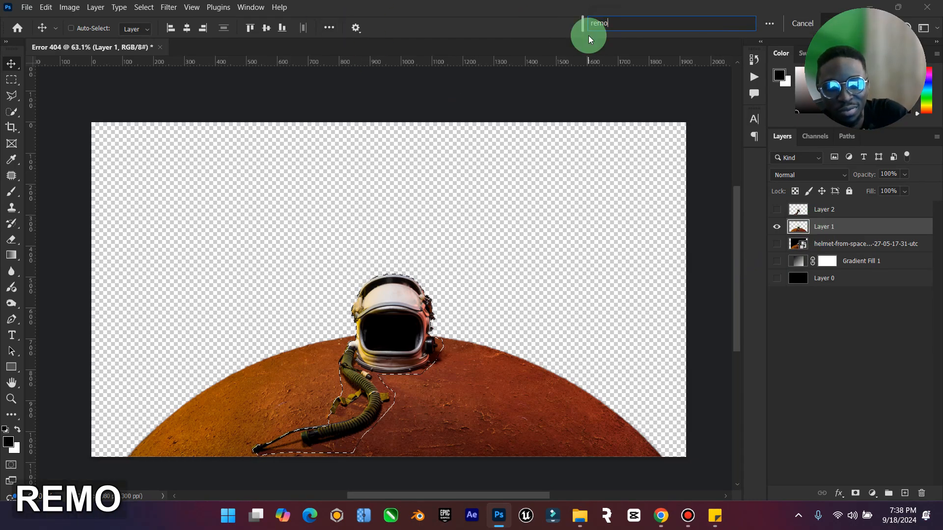
{"action": "type", "text": "ve"}
{"action": "key", "text": "Return"}
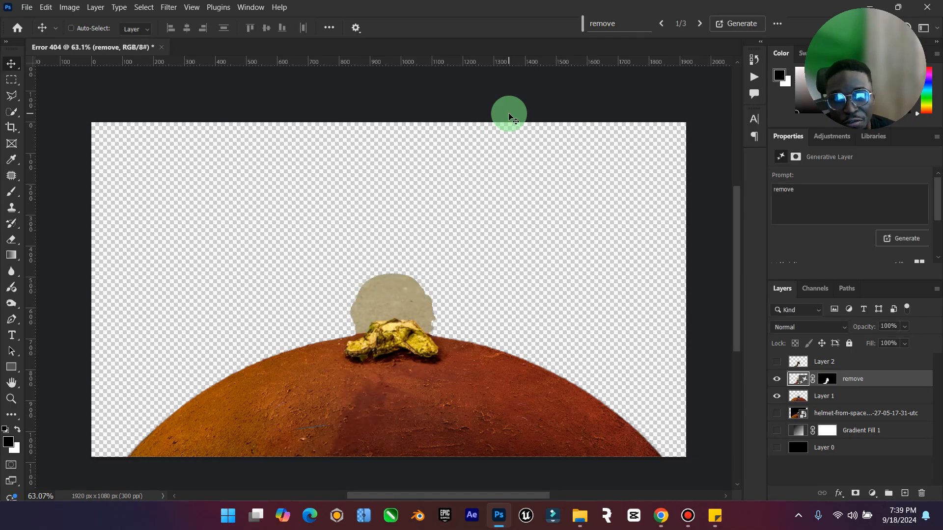
{"action": "scroll", "coordinate": [875, 243], "scroll_direction": "down", "scroll_amount": 3}
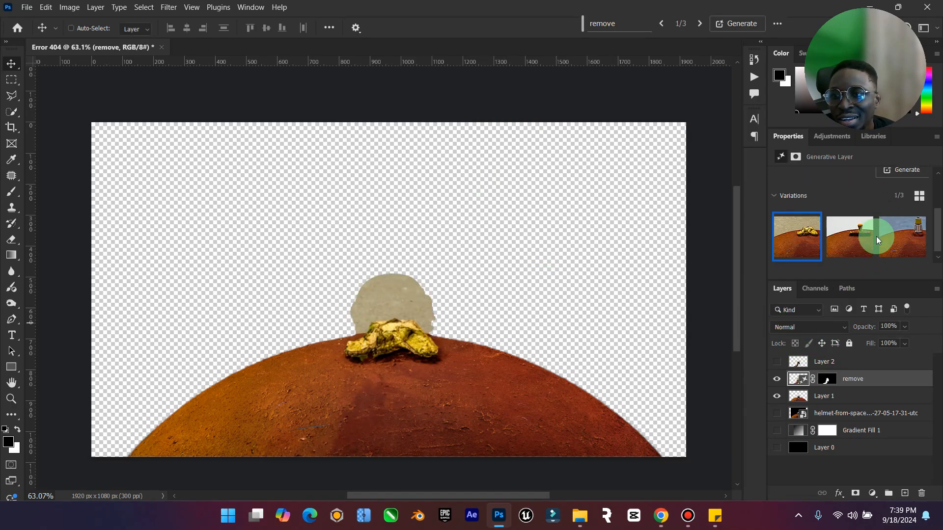
{"action": "left_click", "coordinate": [872, 237]}
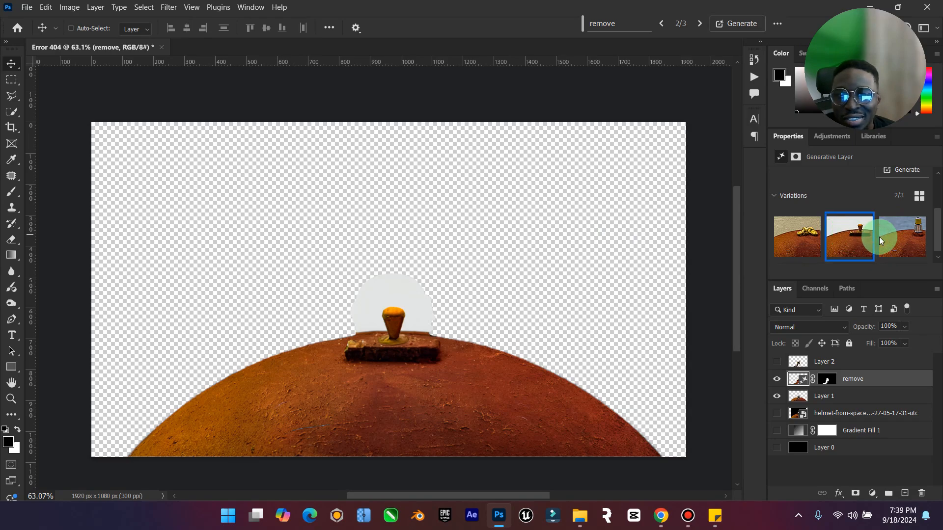
{"action": "left_click", "coordinate": [894, 235]}
{"action": "key", "text": "ctrl+z"}
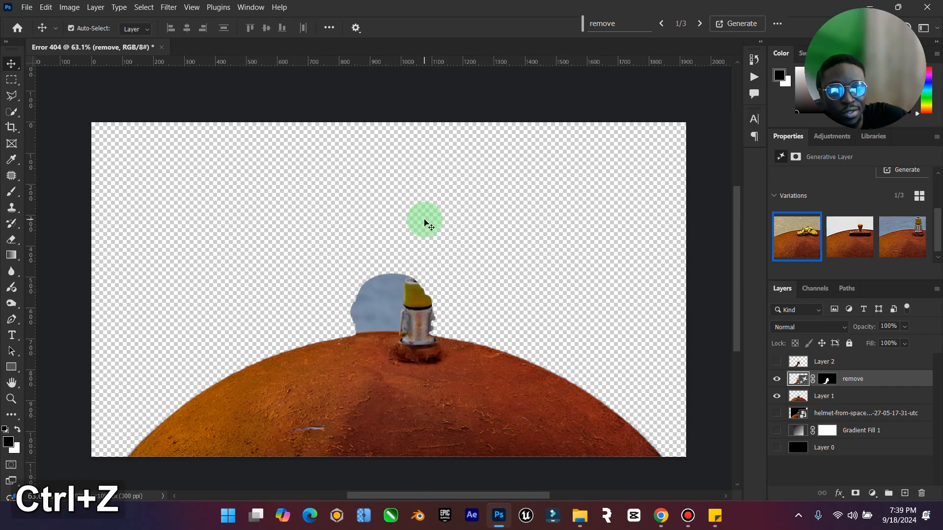
Step: Add a polygonal outline around the hose's lower end and its shadow to the selection with the Polygonal Lasso
{"action": "left_click", "coordinate": [12, 95]}
{"action": "left_click", "coordinate": [298, 441]}
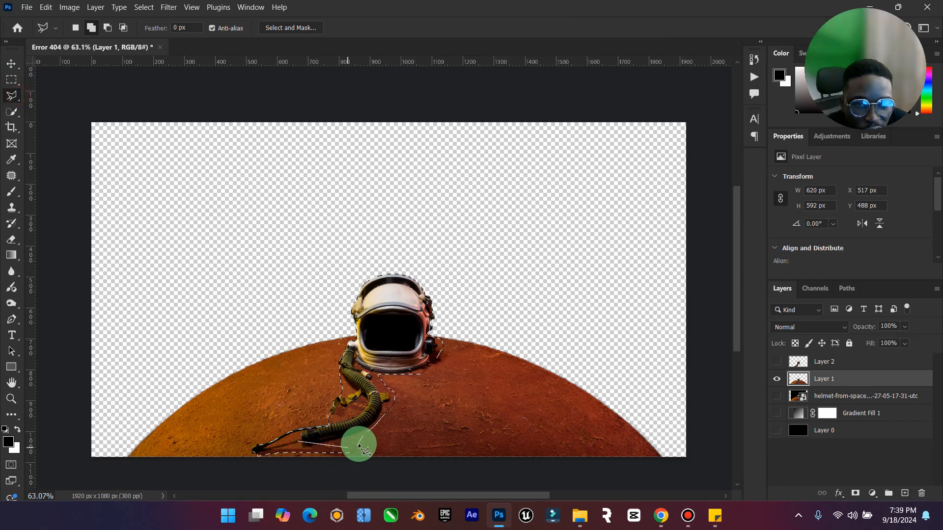
{"action": "left_click", "coordinate": [359, 442]}
{"action": "left_click", "coordinate": [350, 455]}
{"action": "left_click", "coordinate": [249, 460]}
{"action": "left_click", "coordinate": [239, 444]}
{"action": "left_click", "coordinate": [278, 427]}
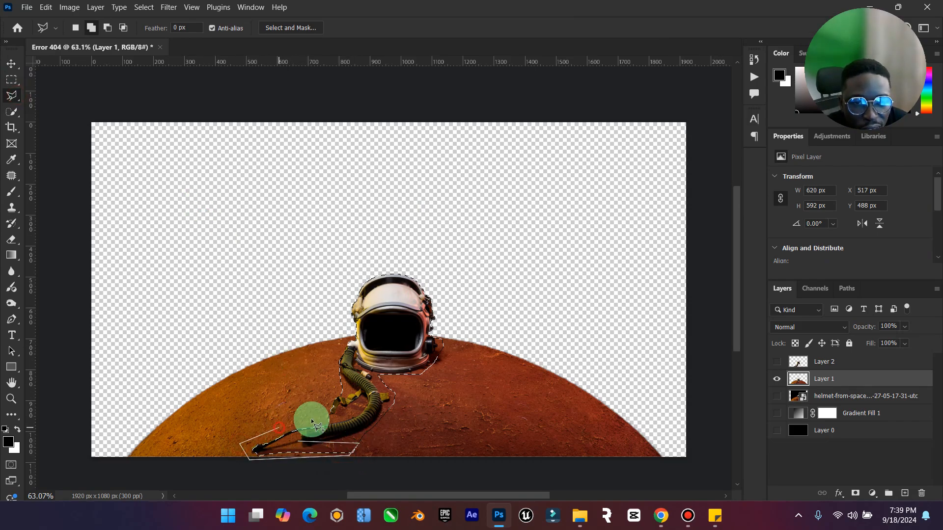
{"action": "double_click", "coordinate": [350, 377]}
Step: Fill the selected helmet and hose area on Layer 1 with matching planet surface using the Fill command, and deselect
{"action": "right_click", "coordinate": [365, 387]}
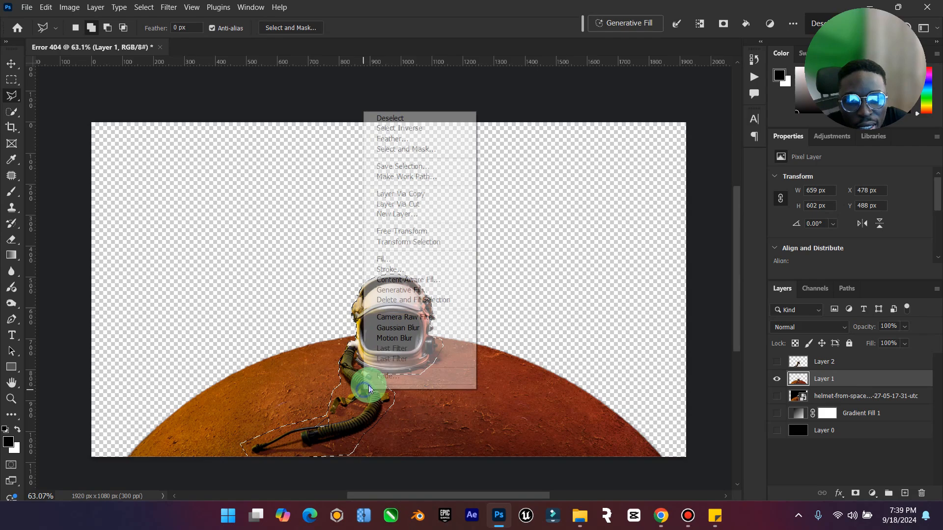
{"action": "left_click", "coordinate": [407, 259]}
{"action": "left_click", "coordinate": [543, 117]}
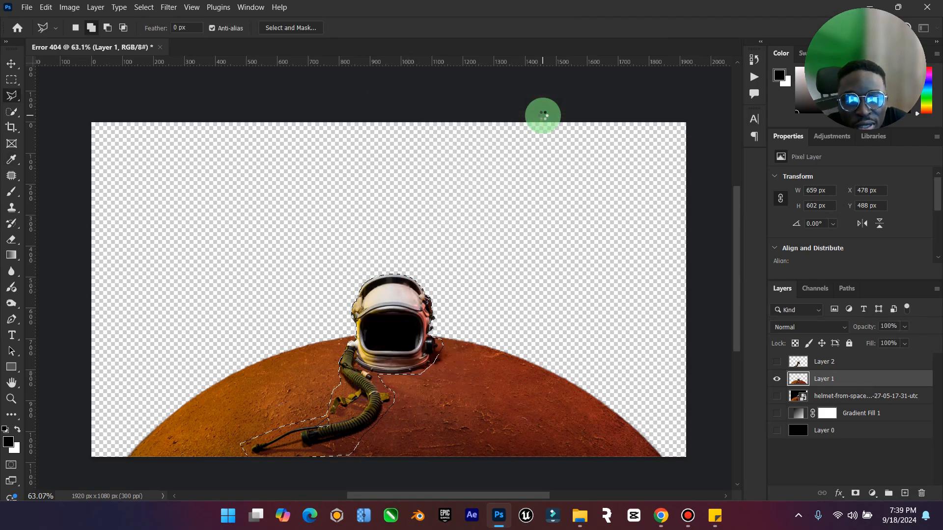
{"action": "right_click", "coordinate": [422, 282]}
{"action": "left_click", "coordinate": [496, 15]}
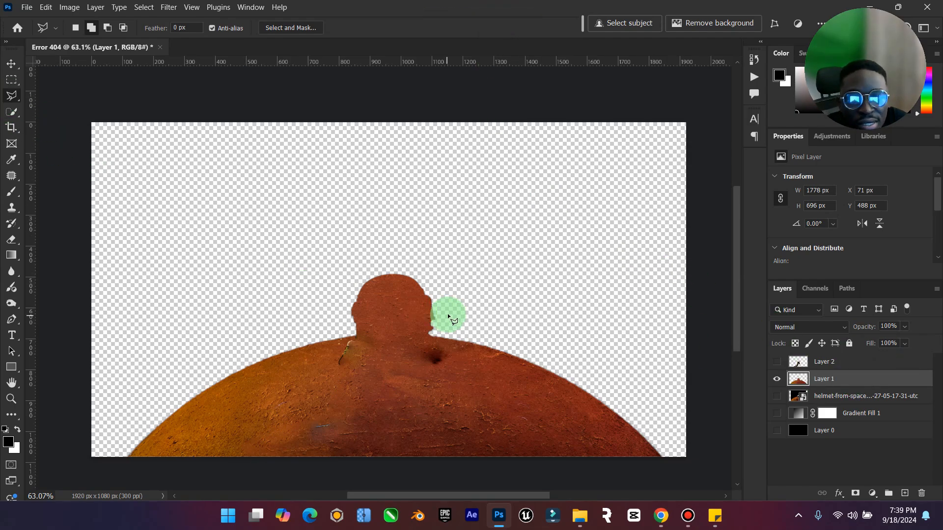
Step: Outline the helmet-shaped bump above the planet's horizon with the Polygonal Lasso, delete it and deselect
{"action": "left_click", "coordinate": [335, 335]}
{"action": "left_click", "coordinate": [355, 334]}
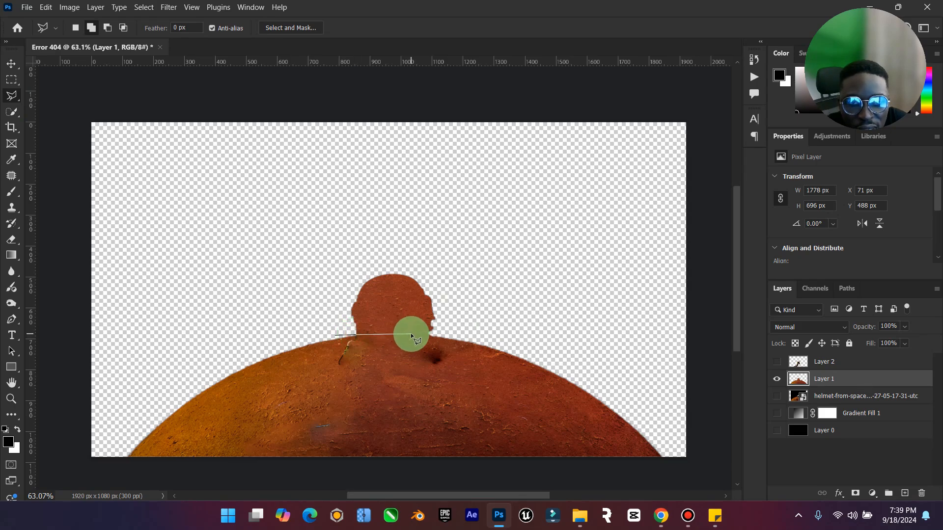
{"action": "left_click", "coordinate": [410, 334]}
{"action": "left_click", "coordinate": [438, 338]}
{"action": "left_click", "coordinate": [481, 338]}
{"action": "left_click", "coordinate": [476, 245]}
{"action": "left_click", "coordinate": [239, 229]}
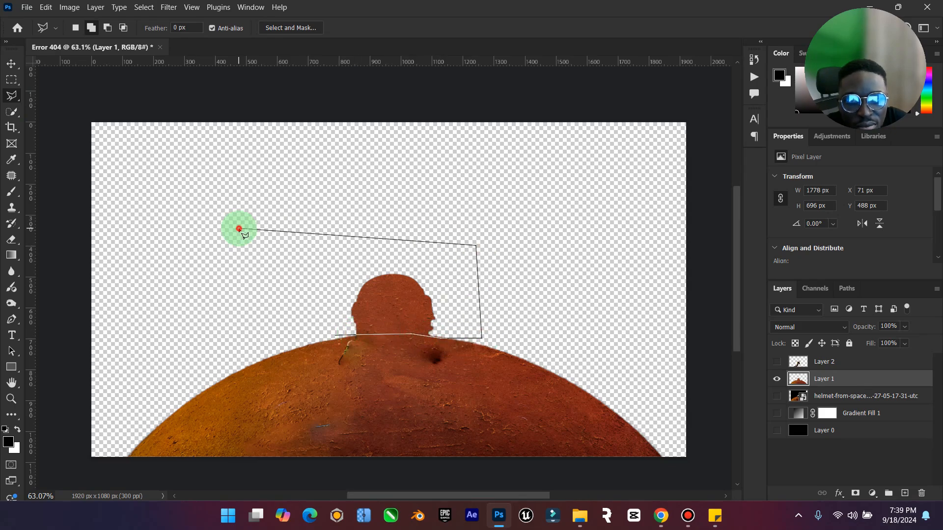
{"action": "left_click", "coordinate": [239, 228]}
{"action": "key", "text": "Delete"}
{"action": "right_click", "coordinate": [277, 219]}
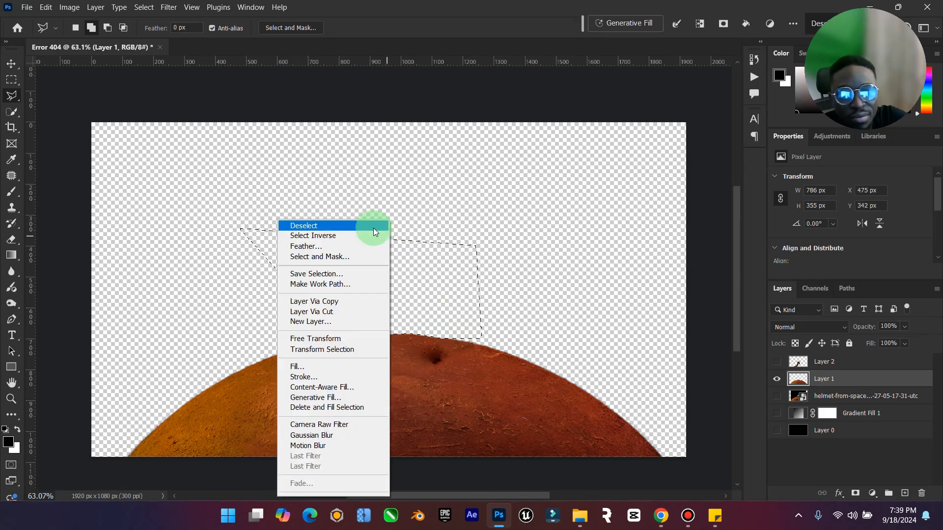
{"action": "left_click", "coordinate": [373, 229]}
Step: Patch the hose remnant and the dark hole near the planet's upper edge with clean surface texture
{"action": "left_click", "coordinate": [18, 178]}
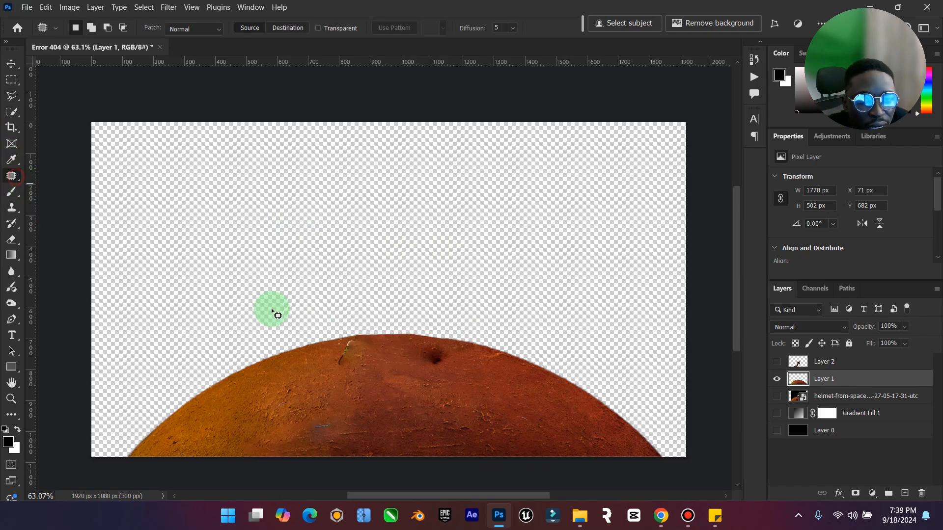
{"action": "mouse_move", "coordinate": [356, 341]}
{"action": "left_mouse_down"}
{"action": "mouse_move", "coordinate": [336, 352]}
{"action": "mouse_move", "coordinate": [321, 382]}
{"action": "mouse_move", "coordinate": [365, 374]}
{"action": "left_mouse_up"}
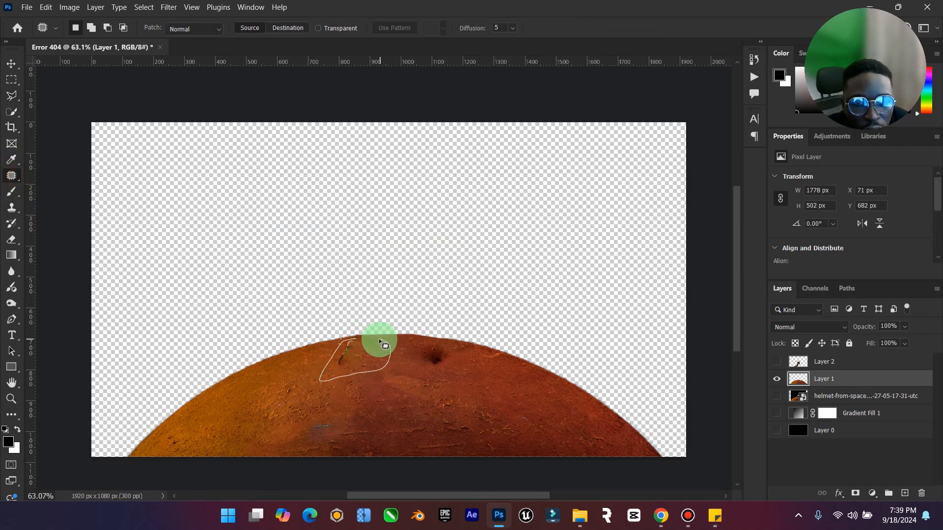
{"action": "left_click_drag", "start_coordinate": [302, 393], "coordinate": [302, 394]}
{"action": "left_click", "coordinate": [400, 383]}
{"action": "mouse_move", "coordinate": [441, 347]}
{"action": "left_mouse_down"}
{"action": "mouse_move", "coordinate": [410, 369]}
{"action": "mouse_move", "coordinate": [453, 350]}
{"action": "mouse_move", "coordinate": [475, 405]}
{"action": "left_mouse_up"}
{"action": "left_click", "coordinate": [512, 410]}
Step: Patch the discoloured area at the planet's lower centre and the uneven surface just below its upper edge, and deselect
{"action": "left_click_drag", "start_coordinate": [343, 377], "coordinate": [311, 406]}
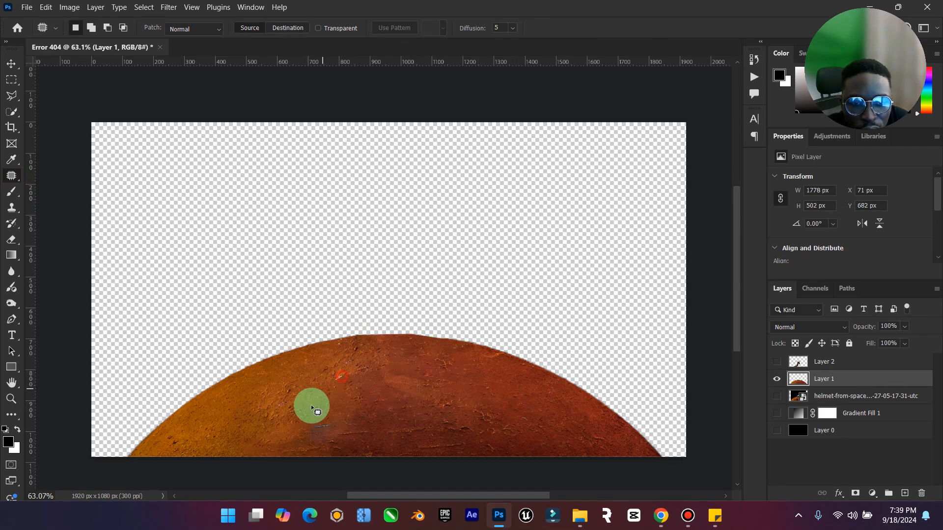
{"action": "left_click_drag", "start_coordinate": [367, 420], "coordinate": [353, 378]}
{"action": "left_click_drag", "start_coordinate": [339, 412], "coordinate": [390, 401]}
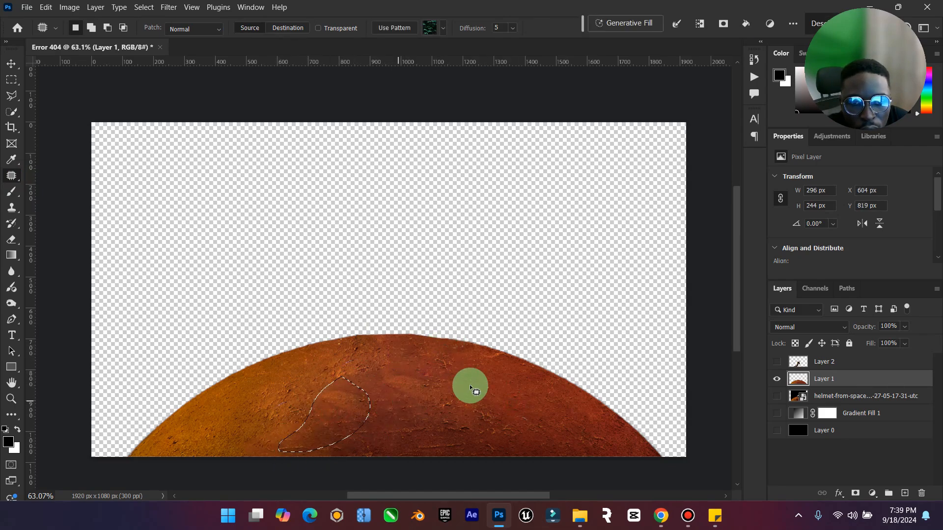
{"action": "left_click", "coordinate": [469, 386]}
{"action": "mouse_move", "coordinate": [350, 345]}
{"action": "left_mouse_down"}
{"action": "mouse_move", "coordinate": [342, 350]}
{"action": "mouse_move", "coordinate": [385, 343]}
{"action": "mouse_move", "coordinate": [386, 388]}
{"action": "left_mouse_up"}
{"action": "left_click", "coordinate": [437, 367]}
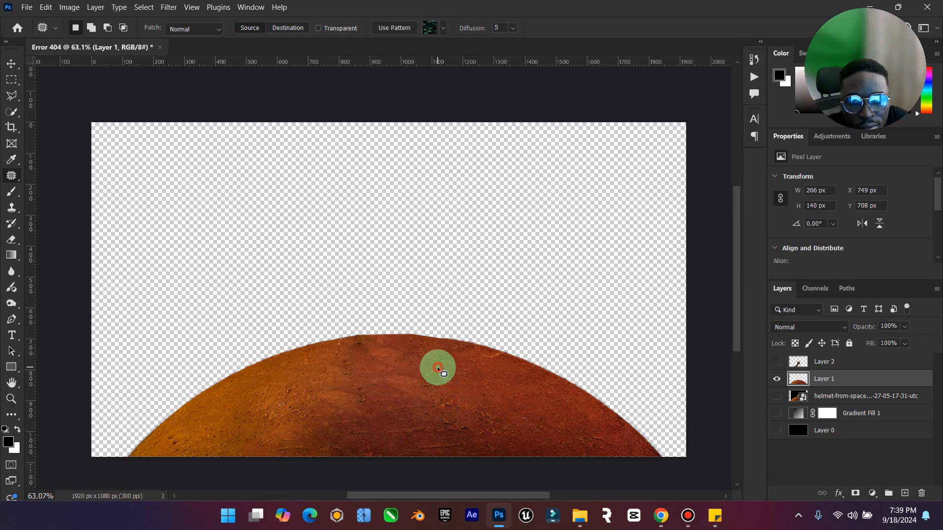
Step: Show the helmet copy on Layer 2 and the gradient fill background again
{"action": "left_click", "coordinate": [11, 64]}
{"action": "left_click", "coordinate": [776, 361]}
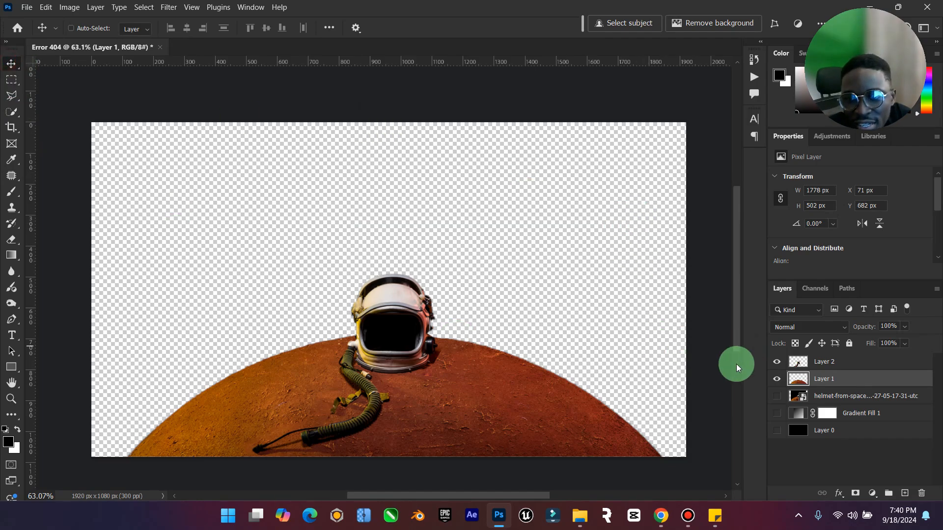
{"action": "left_click", "coordinate": [777, 413]}
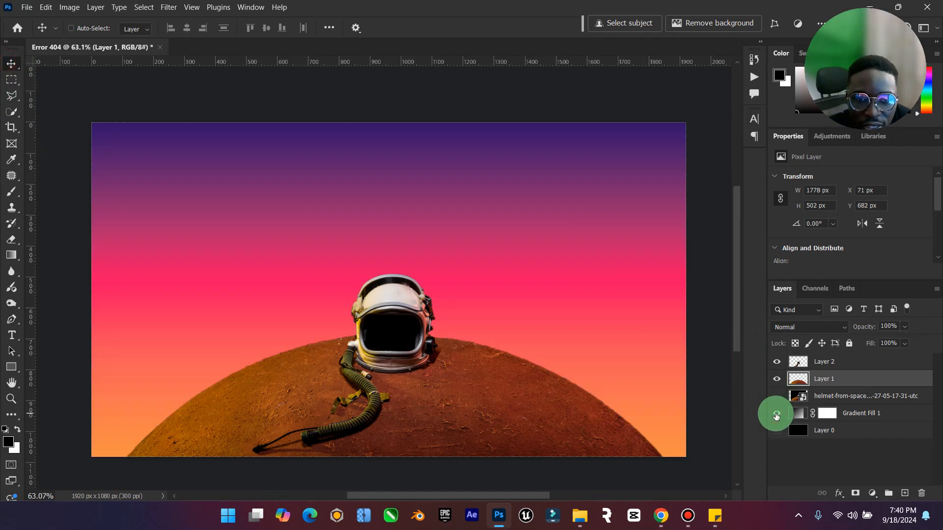
{"action": "left_click", "coordinate": [12, 401]}
{"action": "left_click_drag", "start_coordinate": [551, 284], "coordinate": [534, 288]}
{"action": "left_click", "coordinate": [11, 63]}
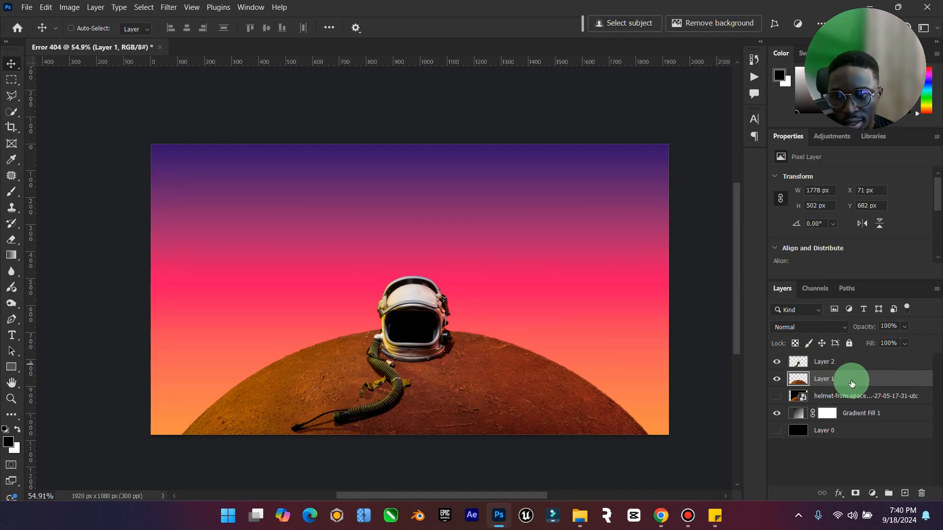
Step: Check the separation of the helmet and the cleaned planet by toggling the visibility of Layer 2 and Layer 1
{"action": "left_click", "coordinate": [774, 369]}
{"action": "left_click", "coordinate": [774, 368]}
{"action": "left_click", "coordinate": [774, 368]}
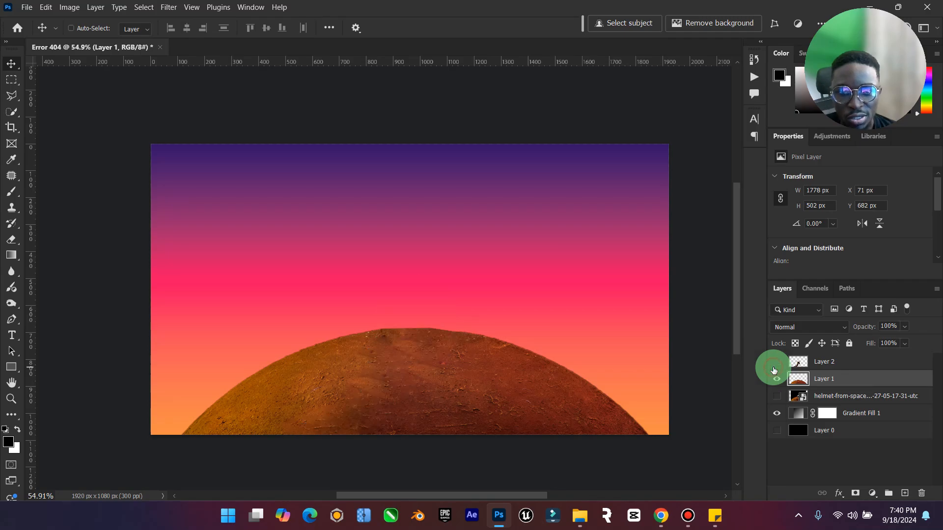
{"action": "left_click", "coordinate": [774, 368]}
{"action": "left_click", "coordinate": [774, 368]}
{"action": "left_click", "coordinate": [775, 370]}
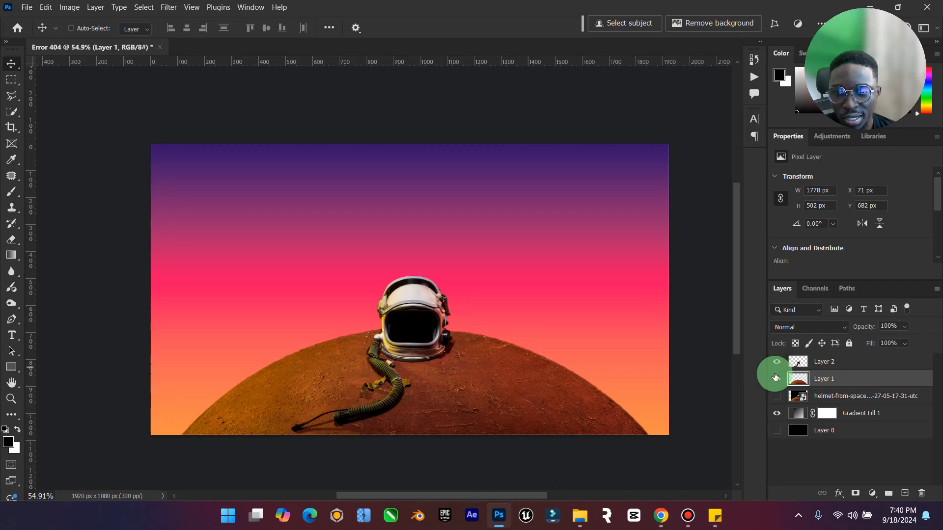
{"action": "left_click", "coordinate": [776, 378]}
{"action": "left_click", "coordinate": [776, 377]}
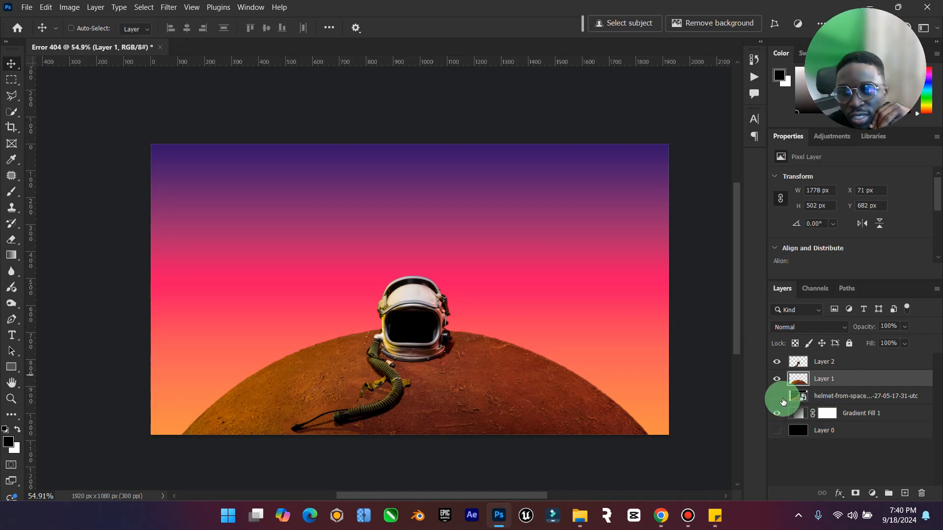
{"action": "left_click", "coordinate": [829, 397]}
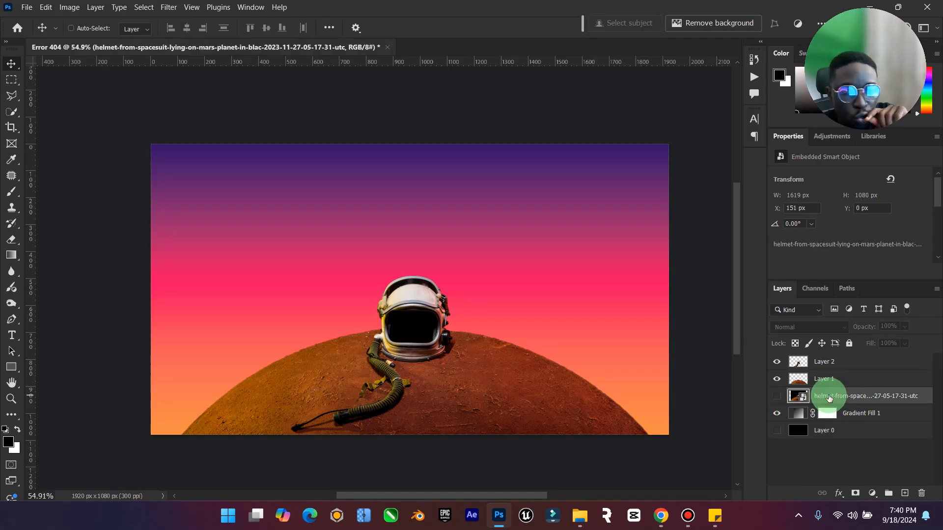
{"action": "left_click", "coordinate": [784, 381]}
{"action": "left_click", "coordinate": [779, 378]}
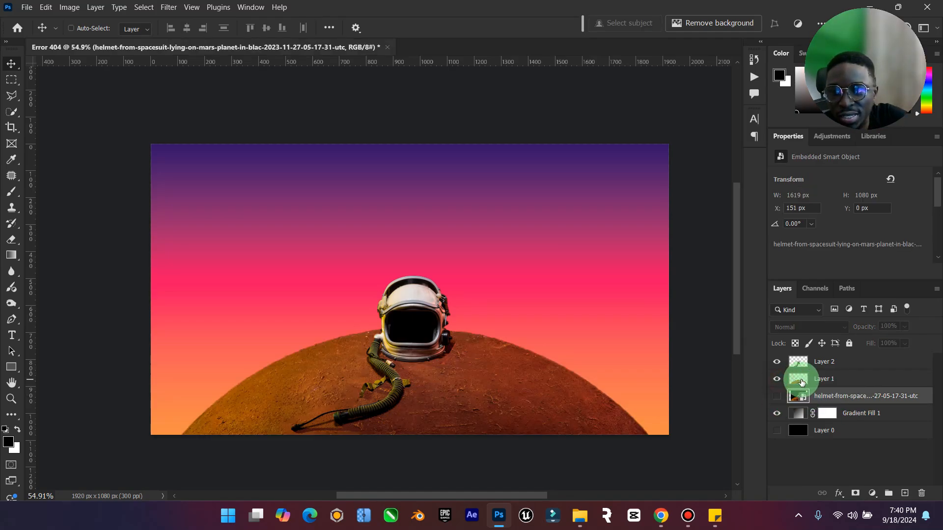
{"action": "left_click", "coordinate": [801, 382]}
{"action": "left_click", "coordinate": [797, 396], "text": "ctrl"}
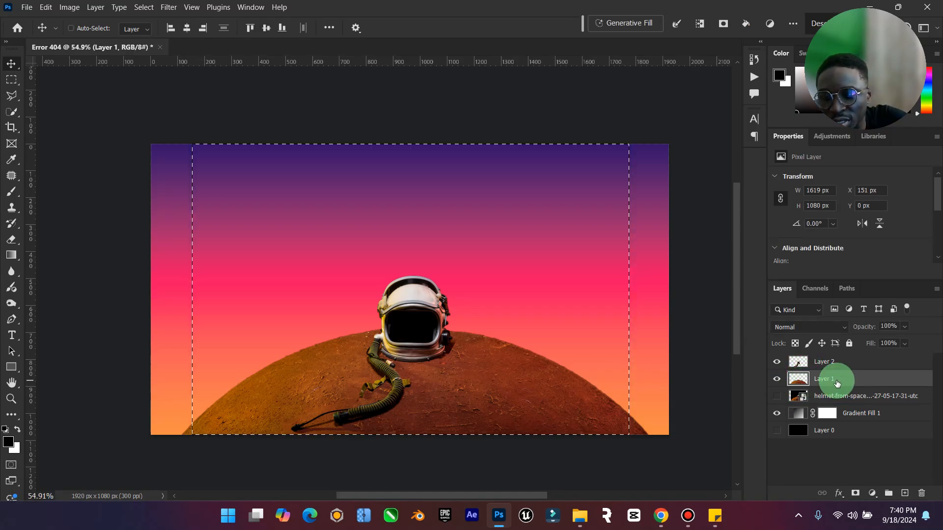
{"action": "left_click", "coordinate": [144, 6]}
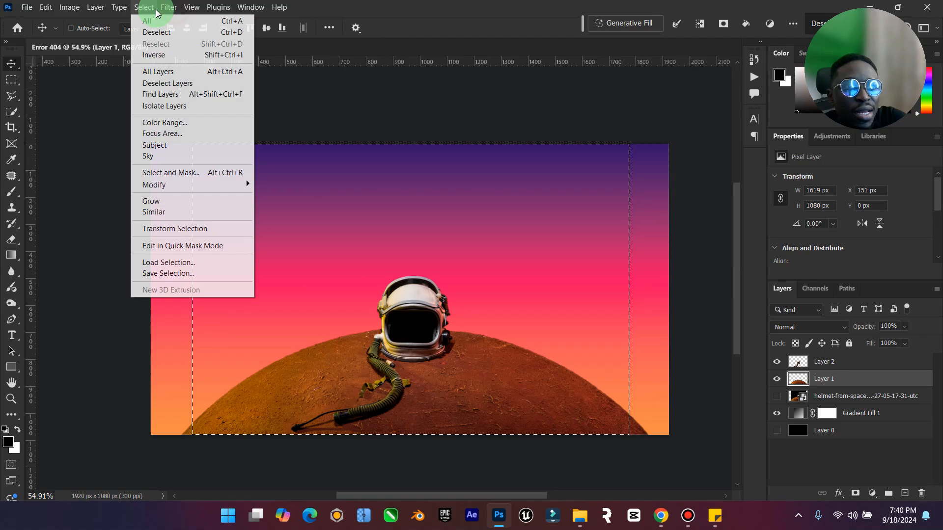
{"action": "left_click", "coordinate": [158, 31]}
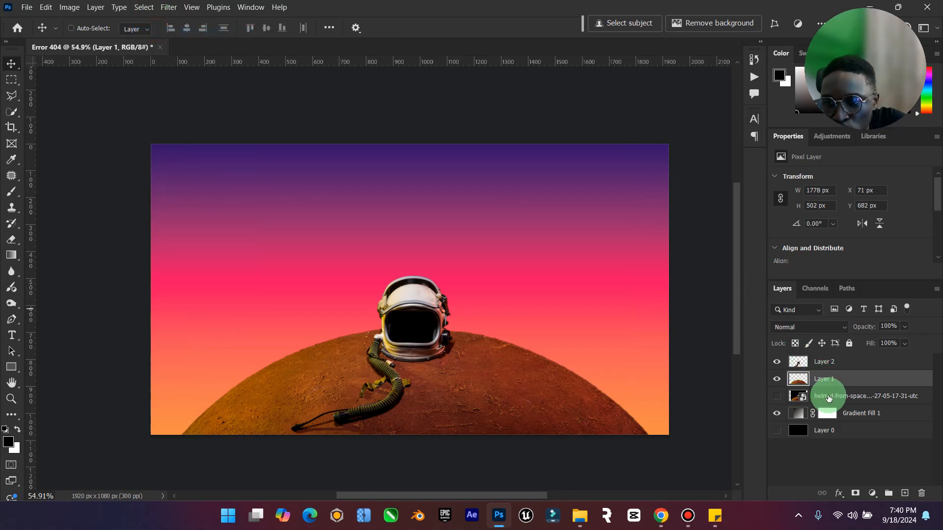
Step: Load Layer 1's outline as a selection and leave only the original helmet photo visible above the gradient fill
{"action": "left_click", "coordinate": [777, 396]}
{"action": "left_click", "coordinate": [842, 395]}
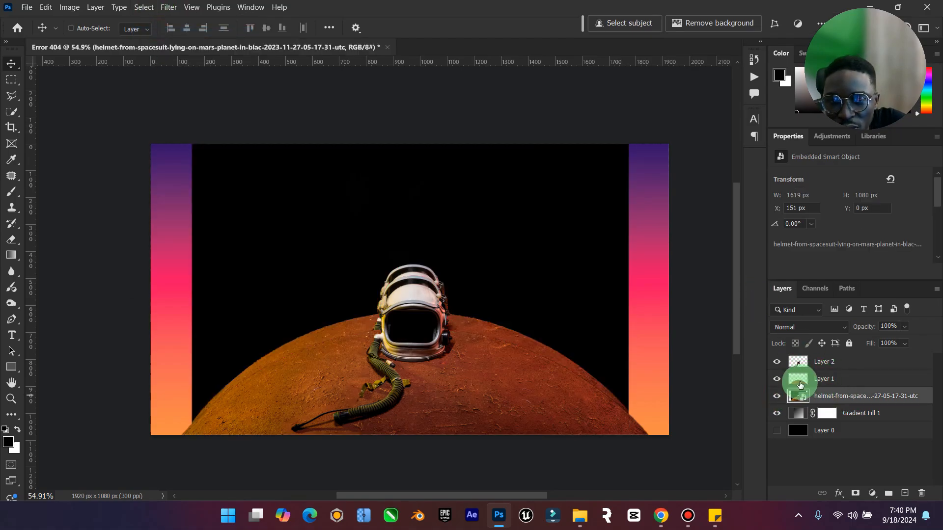
{"action": "key", "text": "ctrl"}
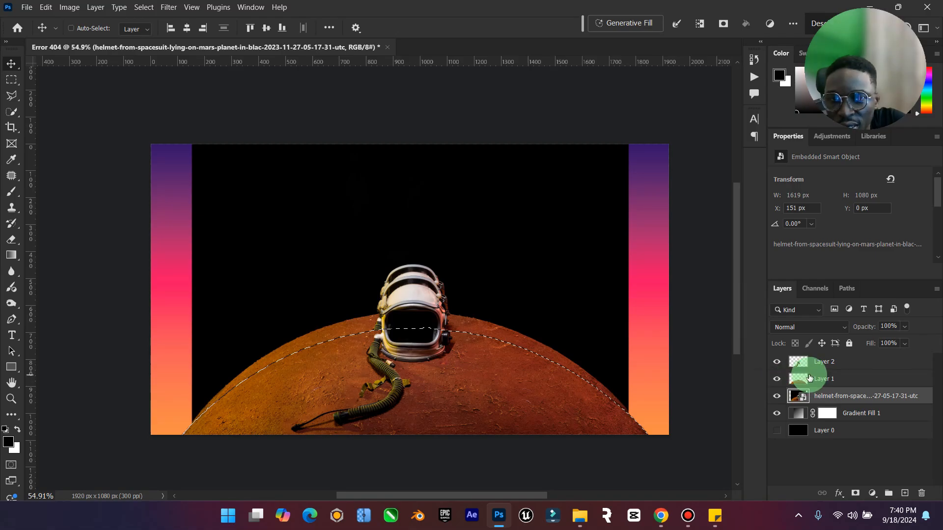
{"action": "left_click", "coordinate": [775, 376]}
{"action": "left_click", "coordinate": [776, 362]}
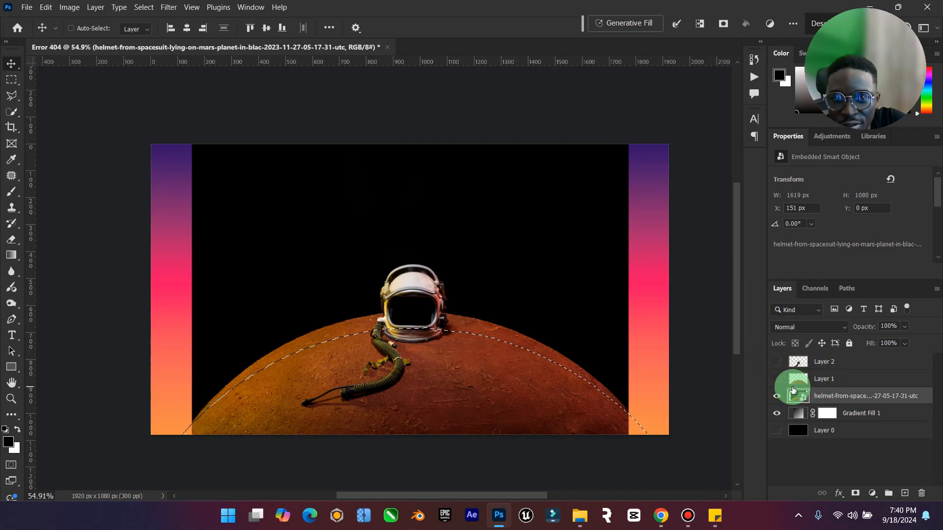
Step: Rasterize the original helmet photo layer and hide the gradient fill beneath it
{"action": "left_click", "coordinate": [818, 398]}
{"action": "right_click", "coordinate": [823, 397]}
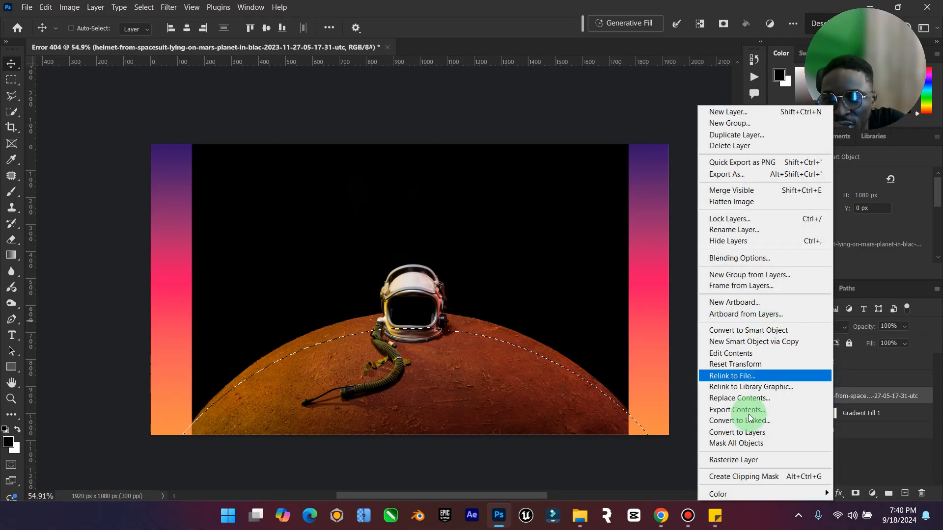
{"action": "left_click", "coordinate": [746, 458]}
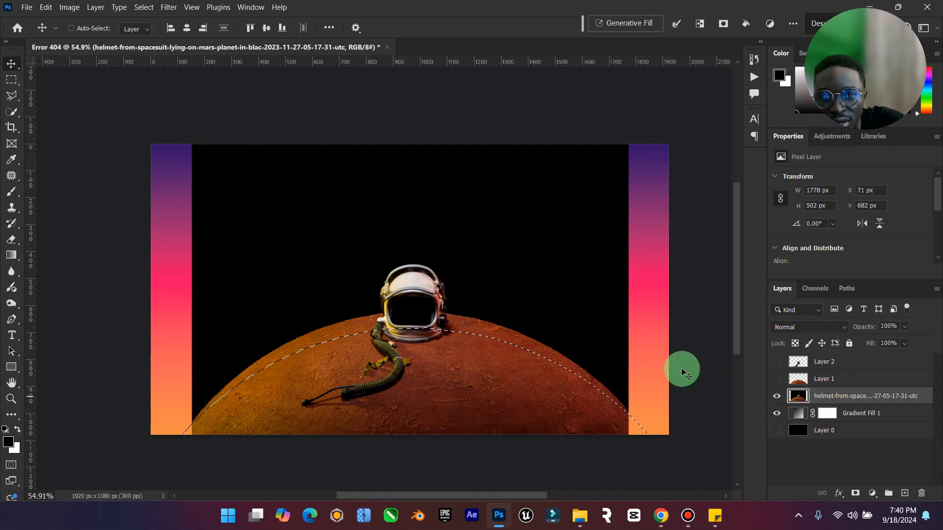
{"action": "left_click", "coordinate": [776, 413]}
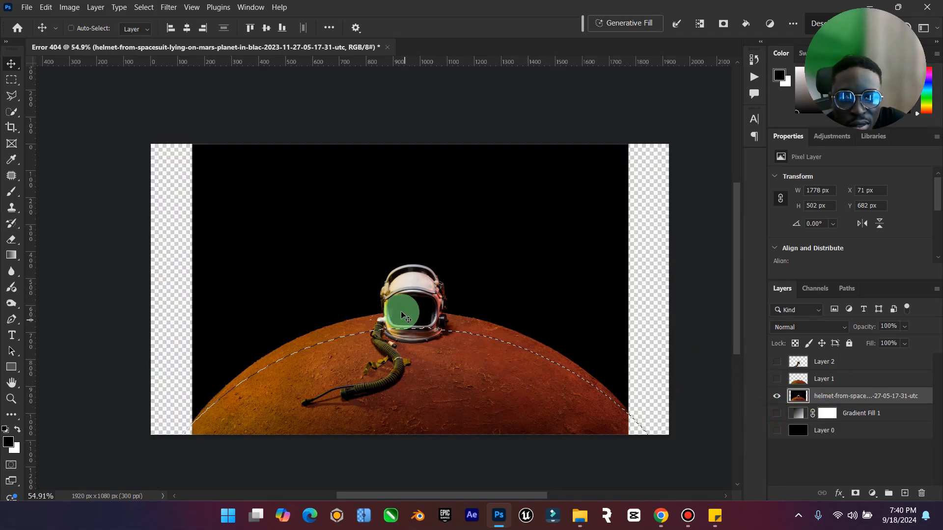
Step: Quick-select the whole planet with the helmet in the original photo, copy it to a new layer, and hide the photo
{"action": "left_click", "coordinate": [15, 117]}
{"action": "mouse_move", "coordinate": [347, 326]}
{"action": "left_mouse_down"}
{"action": "mouse_move", "coordinate": [297, 348]}
{"action": "mouse_move", "coordinate": [249, 384]}
{"action": "mouse_move", "coordinate": [453, 327]}
{"action": "mouse_move", "coordinate": [558, 372]}
{"action": "mouse_move", "coordinate": [423, 332]}
{"action": "mouse_move", "coordinate": [412, 273]}
{"action": "mouse_move", "coordinate": [389, 297]}
{"action": "mouse_move", "coordinate": [408, 271]}
{"action": "mouse_move", "coordinate": [438, 285]}
{"action": "mouse_move", "coordinate": [439, 322]}
{"action": "mouse_move", "coordinate": [389, 314]}
{"action": "mouse_move", "coordinate": [388, 299]}
{"action": "mouse_move", "coordinate": [389, 318]}
{"action": "mouse_move", "coordinate": [421, 334]}
{"action": "mouse_move", "coordinate": [425, 321]}
{"action": "mouse_move", "coordinate": [474, 374]}
{"action": "left_mouse_up"}
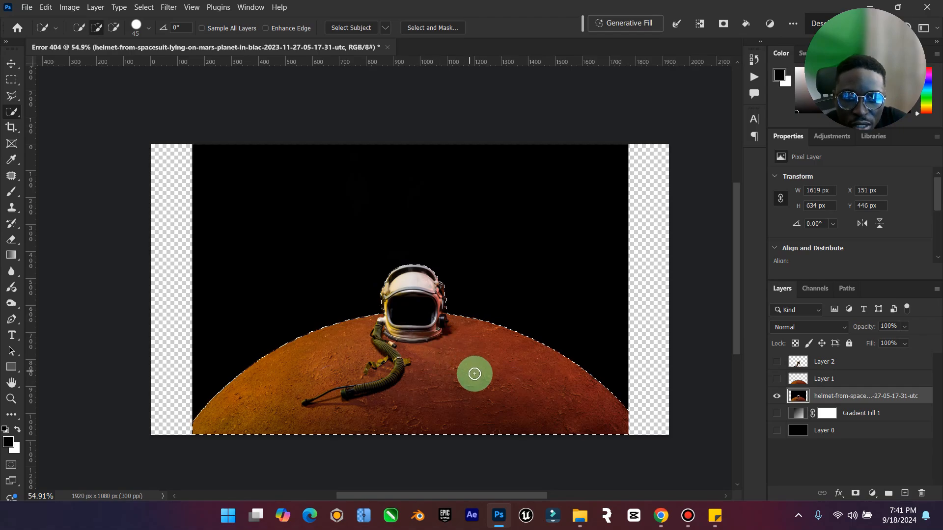
{"action": "key", "text": "ctrl+j"}
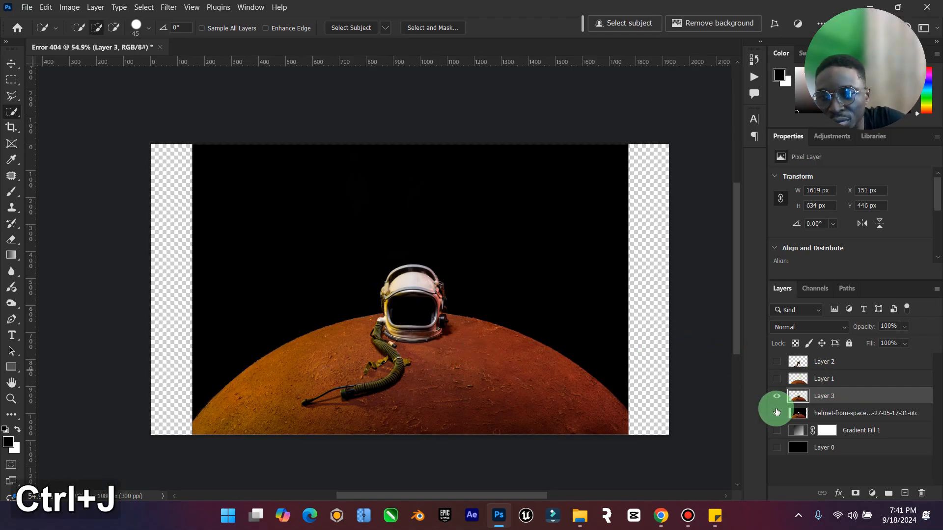
{"action": "left_click", "coordinate": [776, 413]}
{"action": "left_click", "coordinate": [6, 69]}
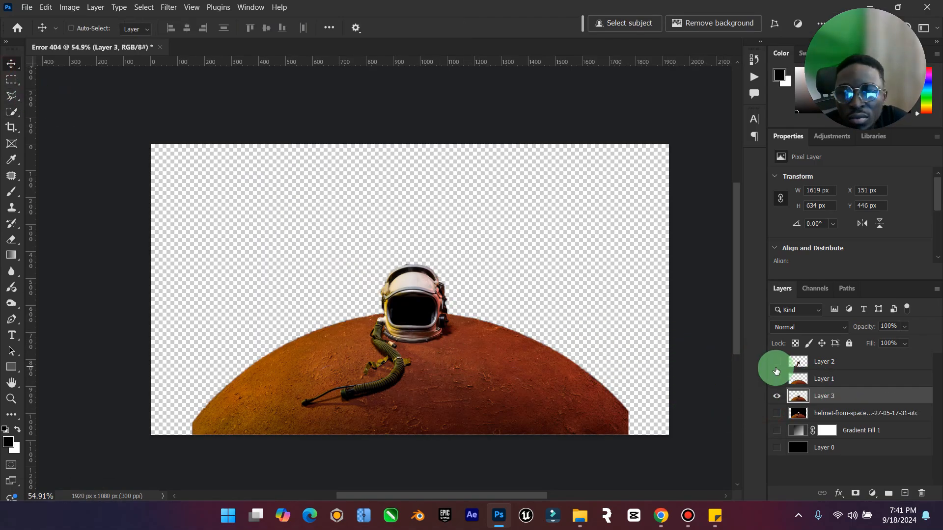
Step: Show Layers 1 and 2 and scale Layer 3 to 1751 x 686 px at X 85, Y 490 px, aligned beneath them
{"action": "left_click_drag", "start_coordinate": [776, 378], "coordinate": [776, 362]}
{"action": "left_click", "coordinate": [827, 403]}
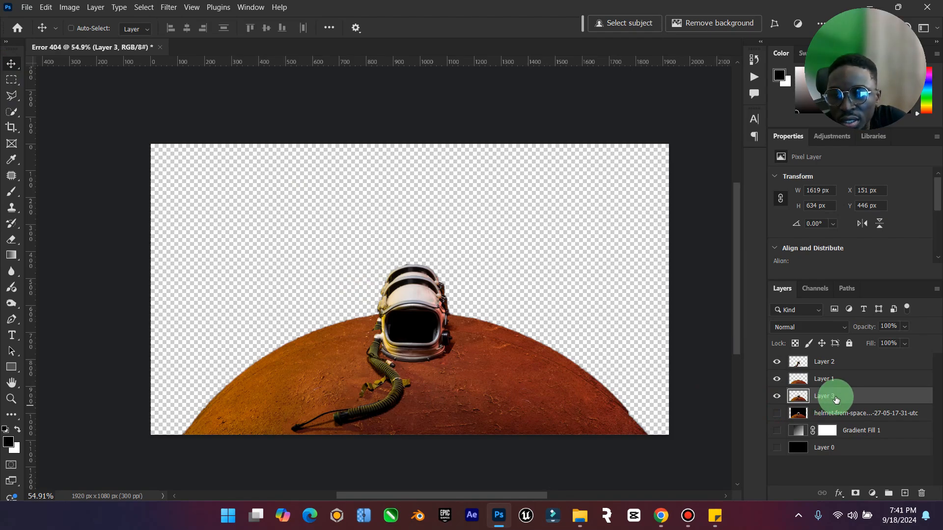
{"action": "key", "text": "ctrl+t"}
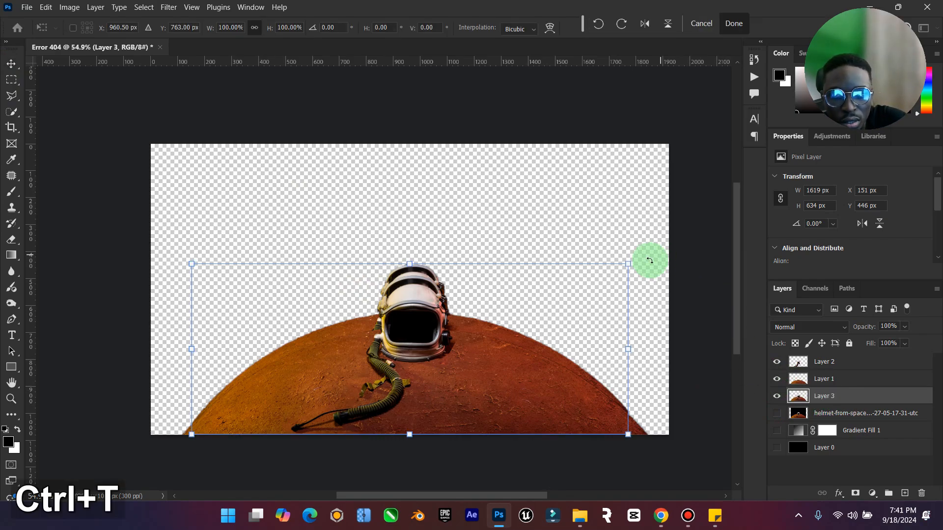
{"action": "mouse_move", "coordinate": [631, 264]}
{"action": "left_mouse_down"}
{"action": "mouse_move", "coordinate": [646, 246]}
{"action": "mouse_move", "coordinate": [617, 290]}
{"action": "mouse_move", "coordinate": [646, 276]}
{"action": "left_mouse_up"}
{"action": "left_click", "coordinate": [12, 65]}
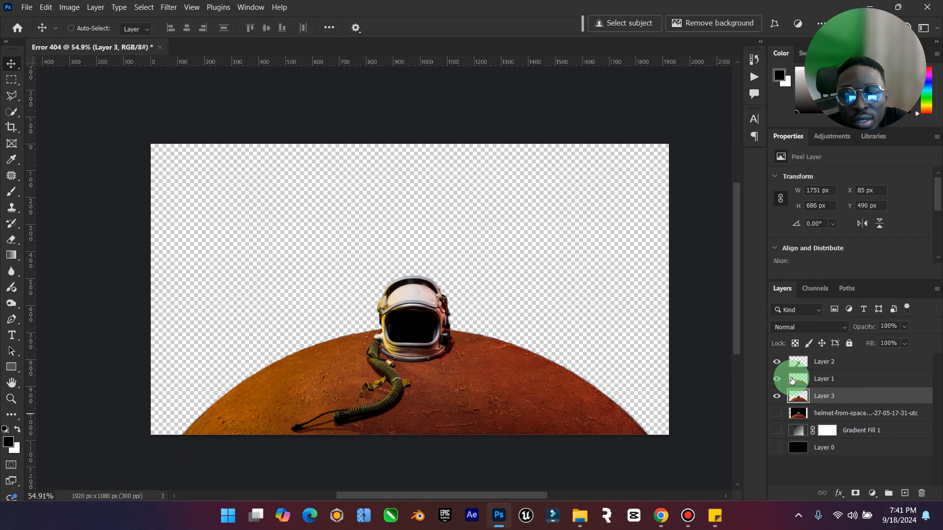
Step: Check Layer 3's alignment by toggling Layers 1 and 2, and view the composition over the gradient fill background
{"action": "left_click_drag", "start_coordinate": [775, 386], "coordinate": [773, 364]}
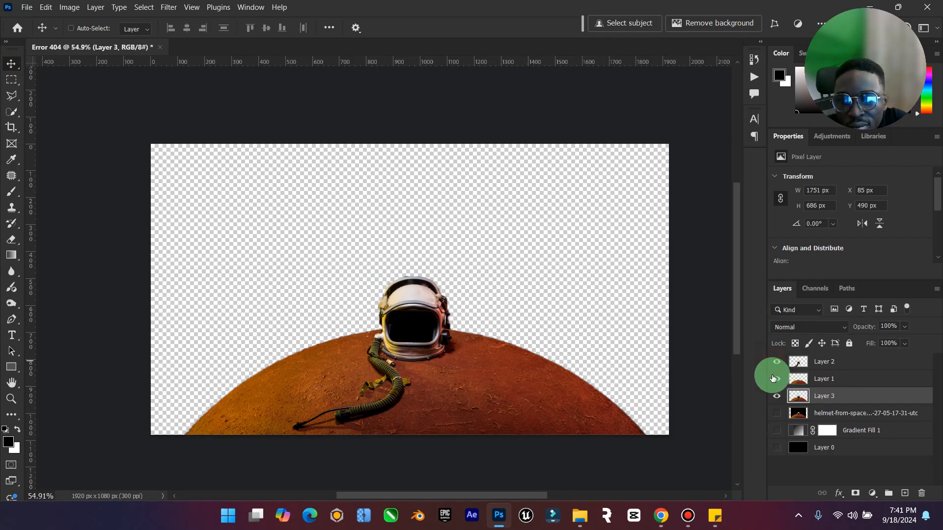
{"action": "left_click", "coordinate": [772, 378]}
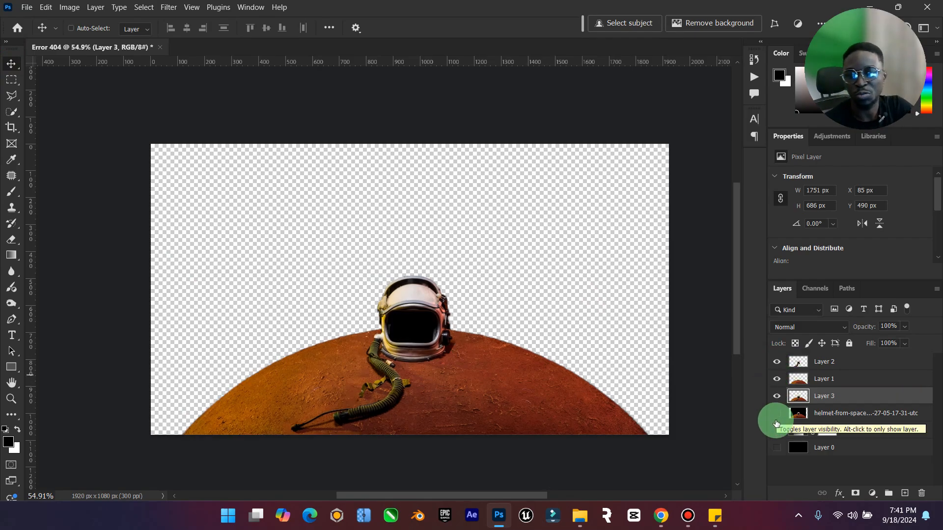
{"action": "left_click", "coordinate": [775, 431]}
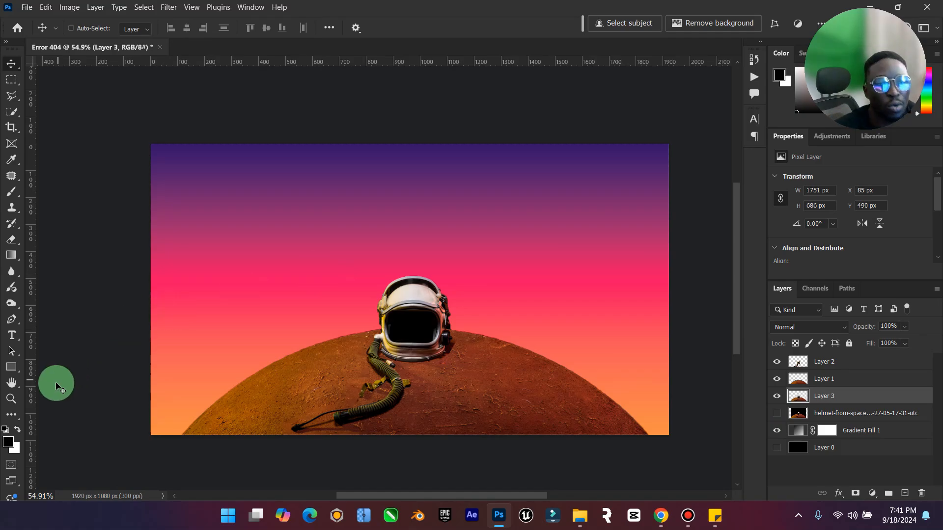
{"action": "double_click", "coordinate": [12, 383]}
{"action": "left_click", "coordinate": [11, 397]}
{"action": "left_click", "coordinate": [353, 355], "text": "alt"}
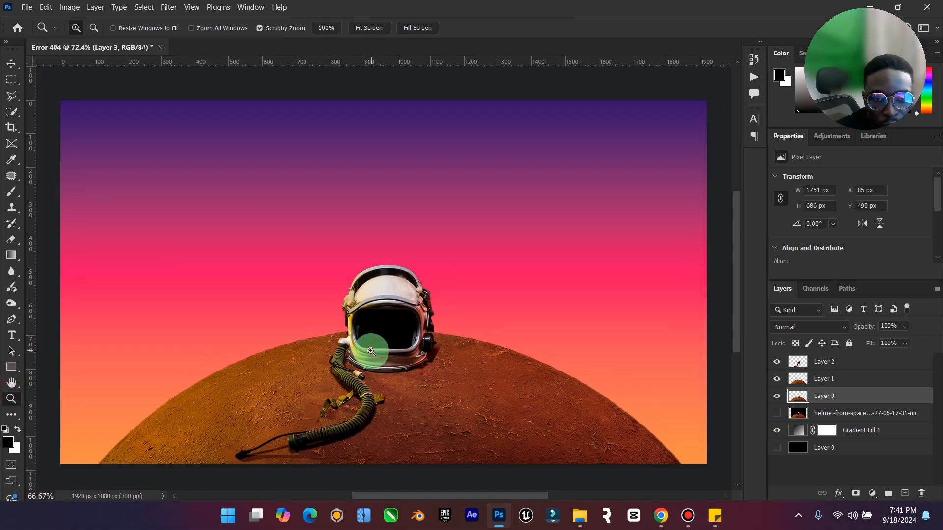
{"action": "left_click", "coordinate": [11, 64]}
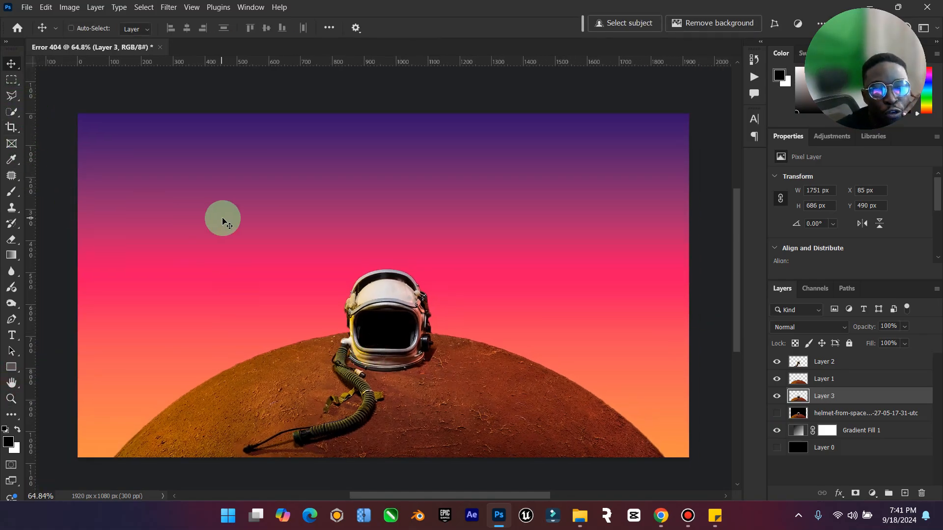
Step: Switch to Chrome to view the Mobit landing page design, and return to the Photoshop document
{"action": "mouse_move", "coordinate": [699, 513]}
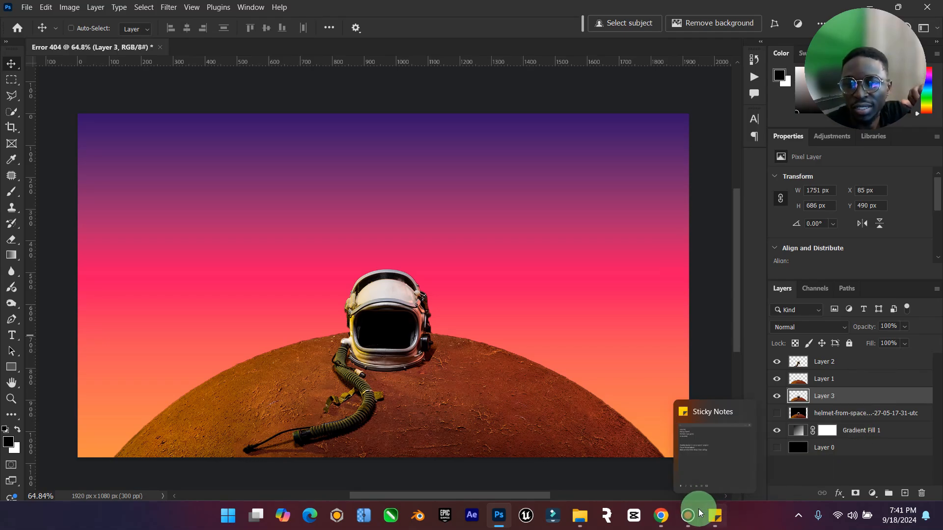
{"action": "left_click", "coordinate": [653, 516]}
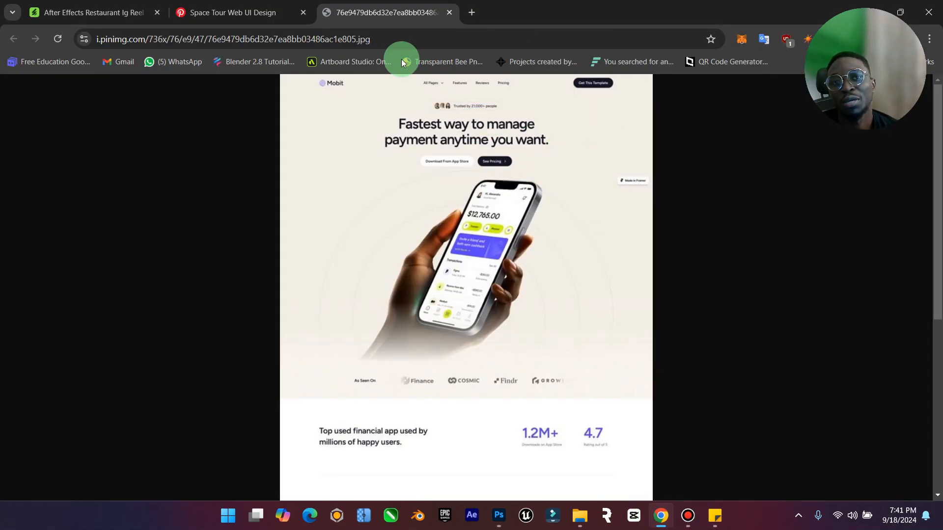
{"action": "left_click_drag", "start_coordinate": [880, 4], "coordinate": [897, 370]}
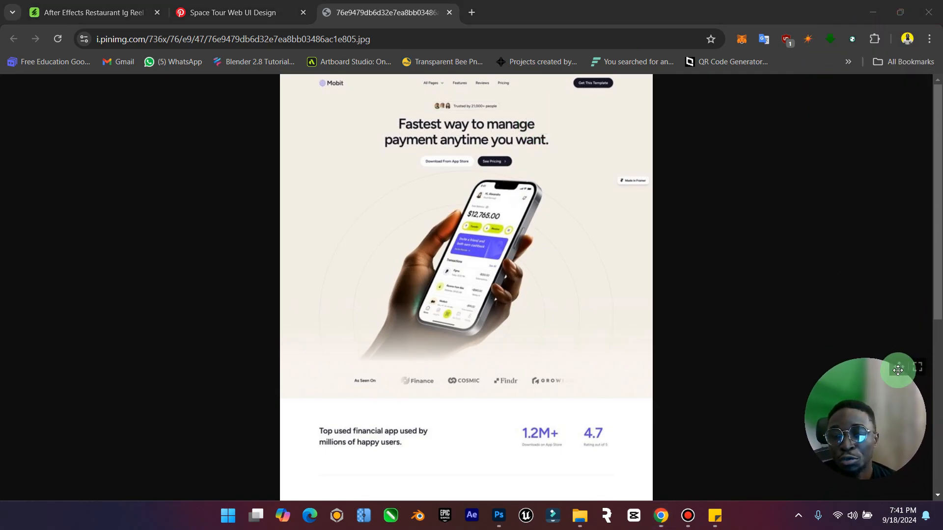
{"action": "left_click", "coordinate": [867, 16]}
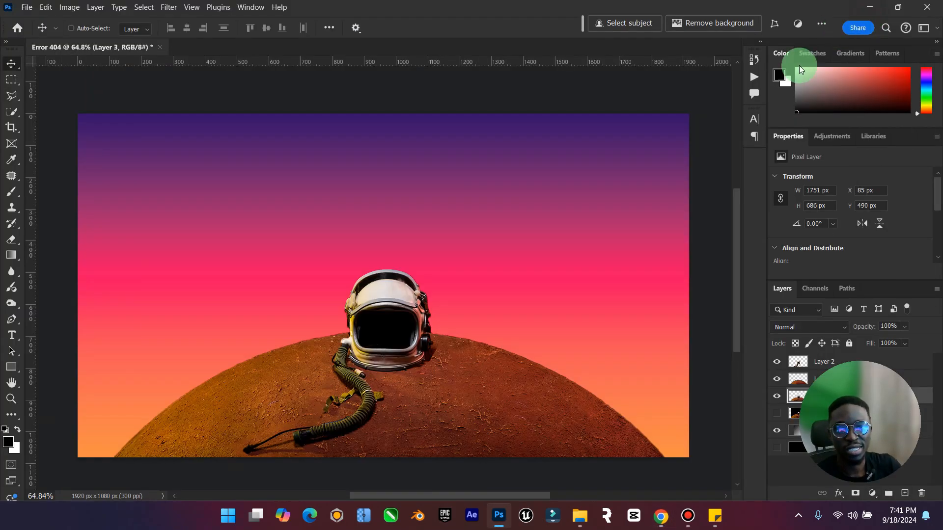
{"action": "left_click_drag", "start_coordinate": [922, 373], "coordinate": [900, 144]}
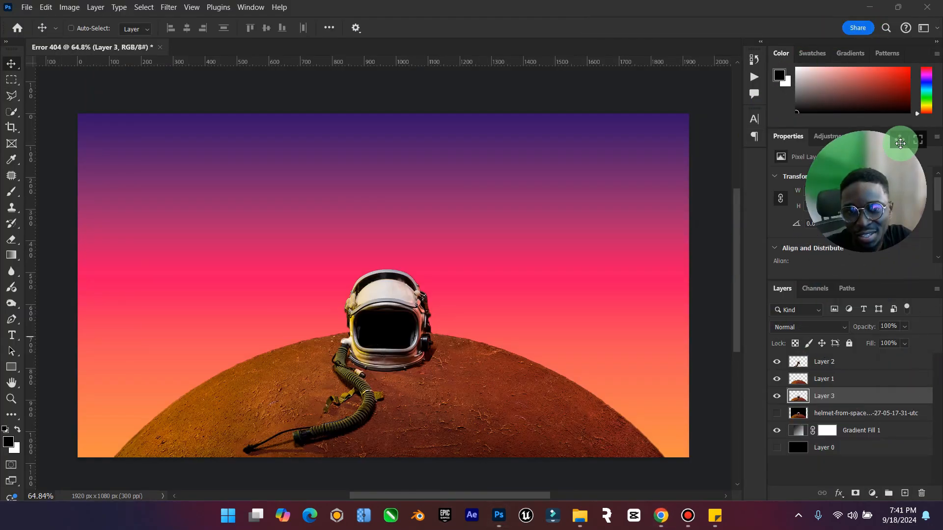
Step: Hide the gradient fill, show the black Layer 0 as the background, and make Layer 2 the active layer
{"action": "left_click", "coordinate": [776, 430]}
{"action": "left_click", "coordinate": [776, 447]}
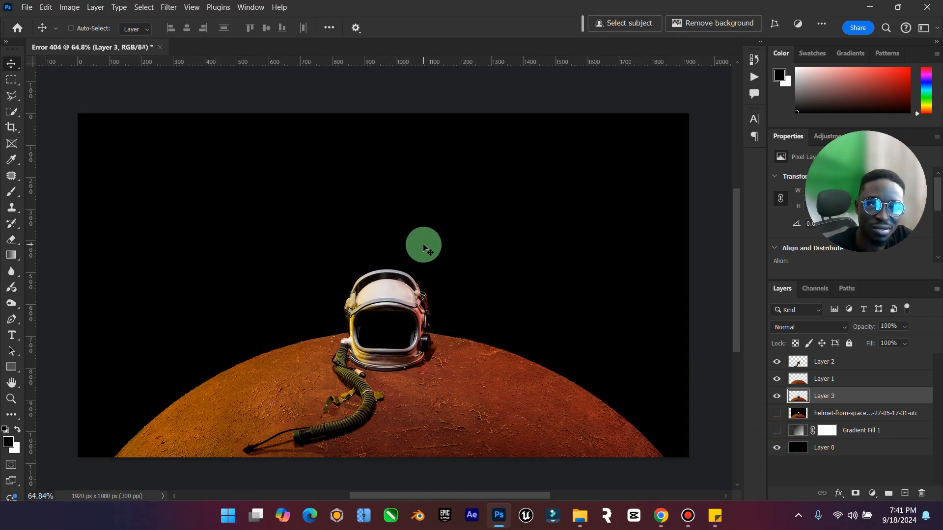
{"action": "left_click", "coordinate": [860, 357]}
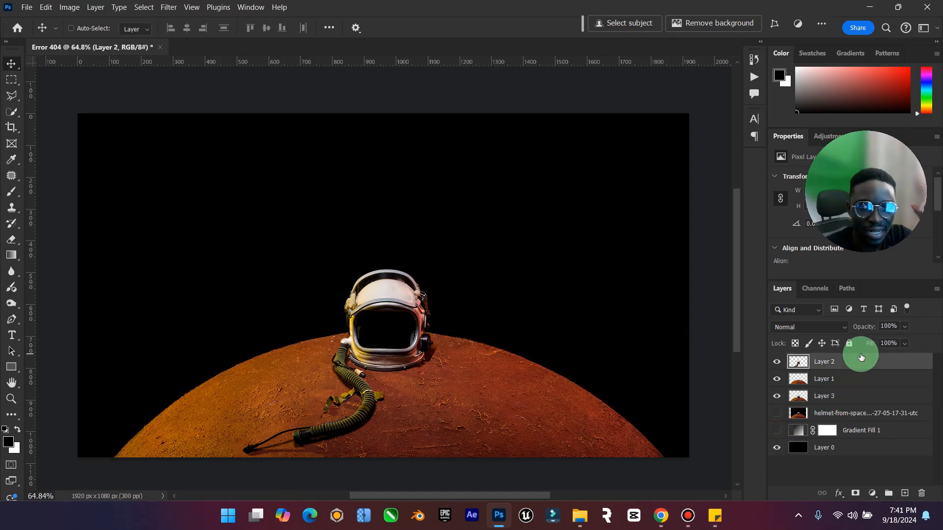
Step: Add a horizontal text layer reading "Seem Lost?" in the black sky above and beside the helmet
{"action": "left_click", "coordinate": [12, 335]}
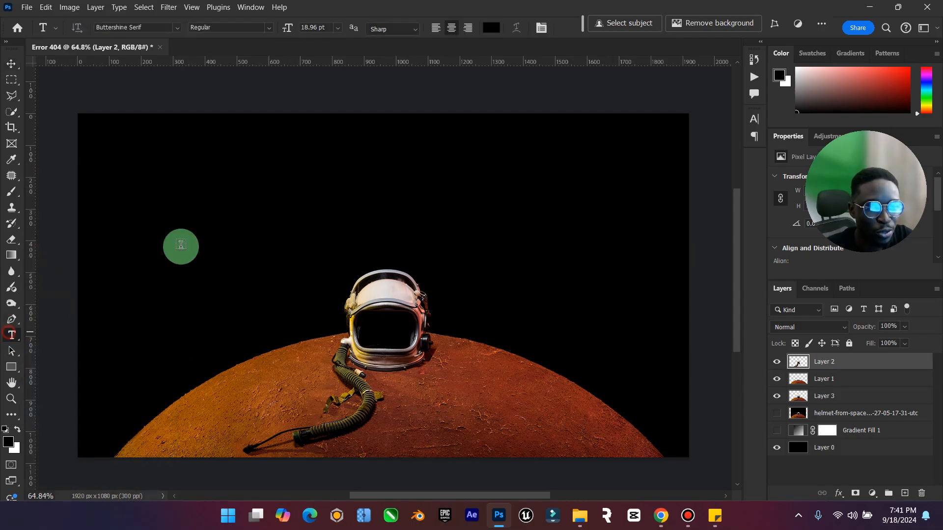
{"action": "left_click", "coordinate": [240, 201]}
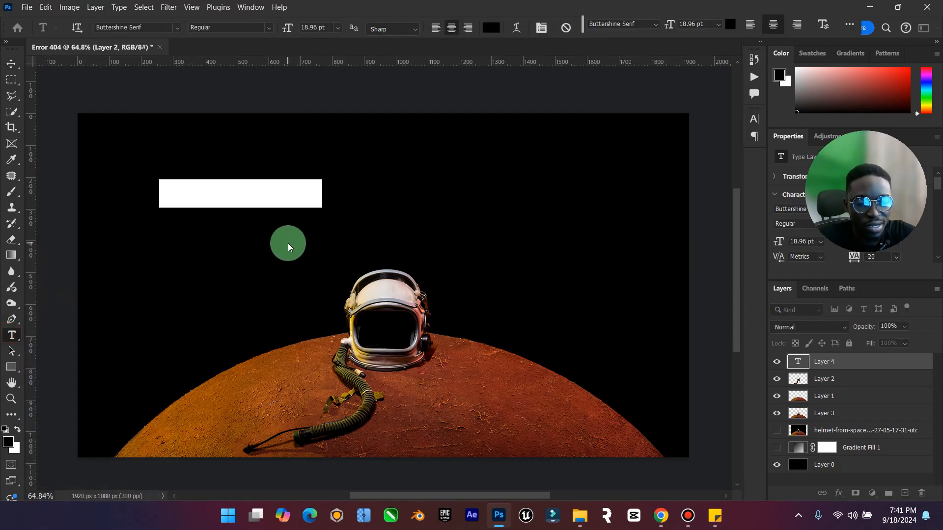
{"action": "type", "text": "EEM"}
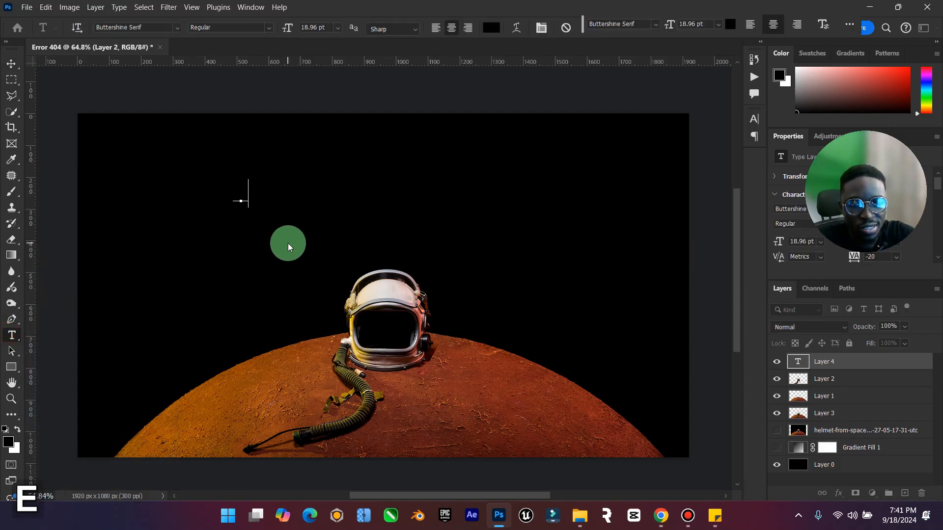
{"action": "type", "text": " OS"}
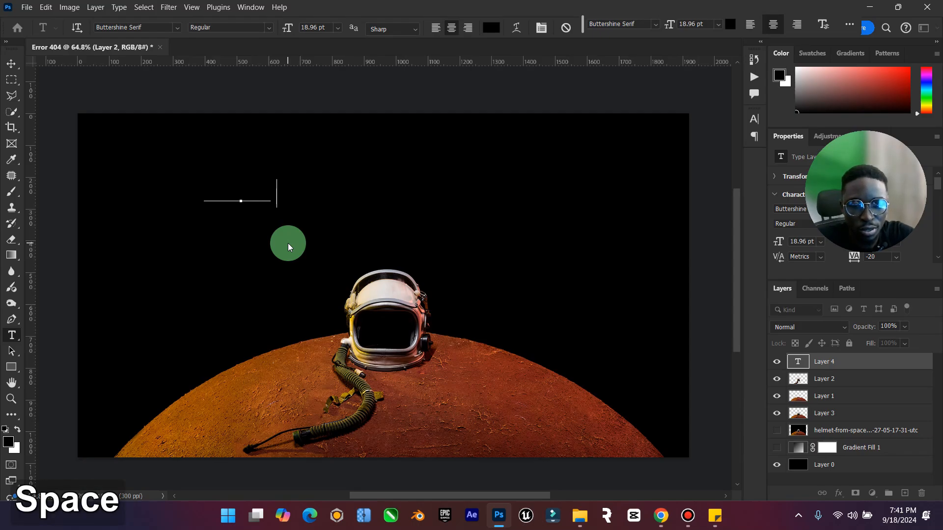
{"action": "key", "text": "ctrl"}
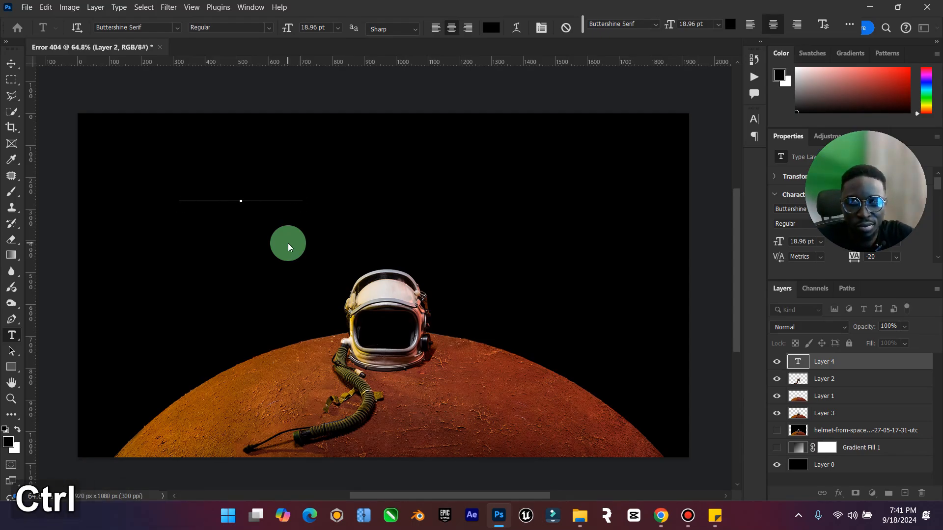
{"action": "type", "text": "?"}
Step: Set the colour of the whole "Seem Lost?" text to white (ffffff)
{"action": "key", "text": "ctrl+a"}
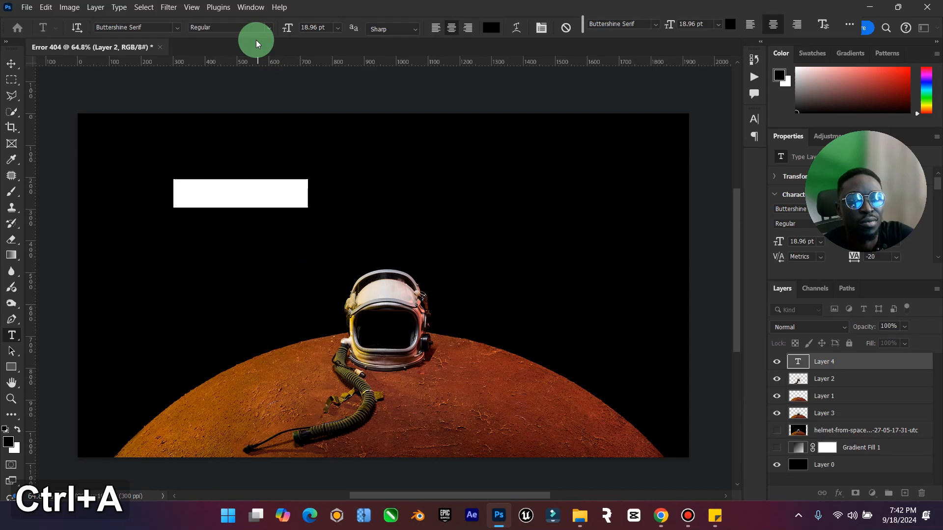
{"action": "left_click", "coordinate": [491, 27]}
{"action": "left_click", "coordinate": [645, 187]}
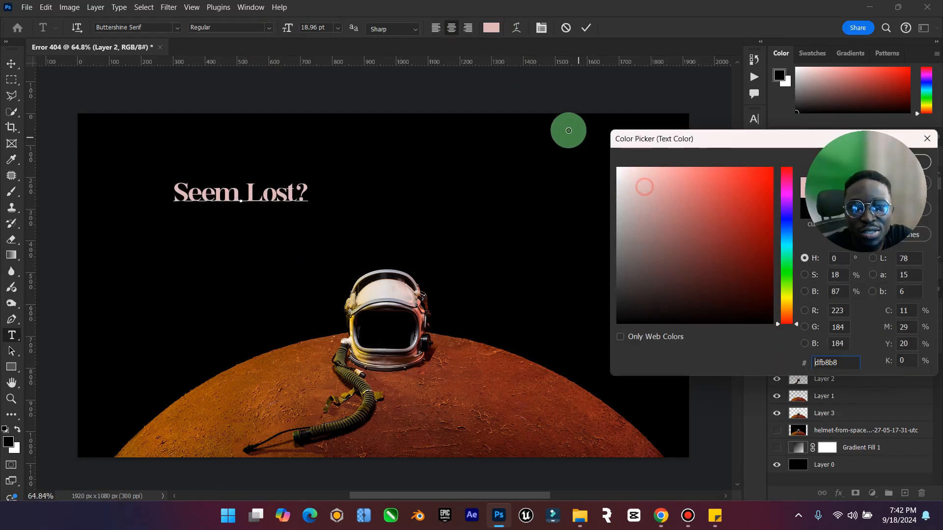
{"action": "left_click_drag", "start_coordinate": [569, 131], "coordinate": [566, 130]}
{"action": "left_click_drag", "start_coordinate": [799, 134], "coordinate": [704, 53]}
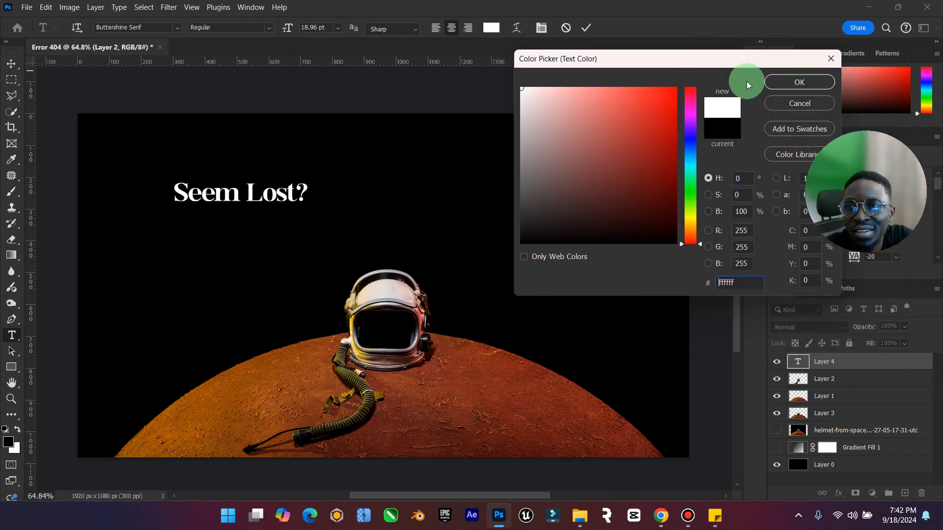
{"action": "left_click", "coordinate": [784, 80]}
Step: Replace the "Seem Lost?" wording with "astropay" in lowercase
{"action": "left_click", "coordinate": [187, 197]}
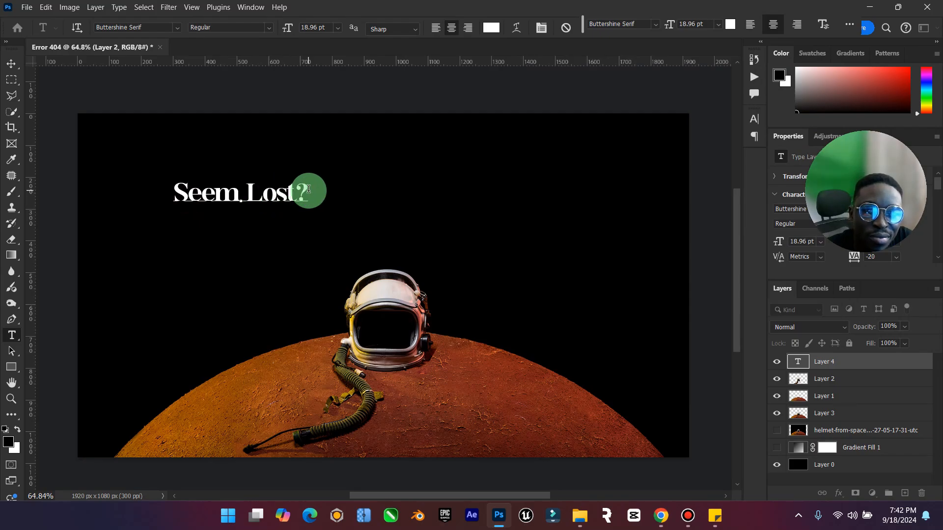
{"action": "key", "text": "ctrl+a"}
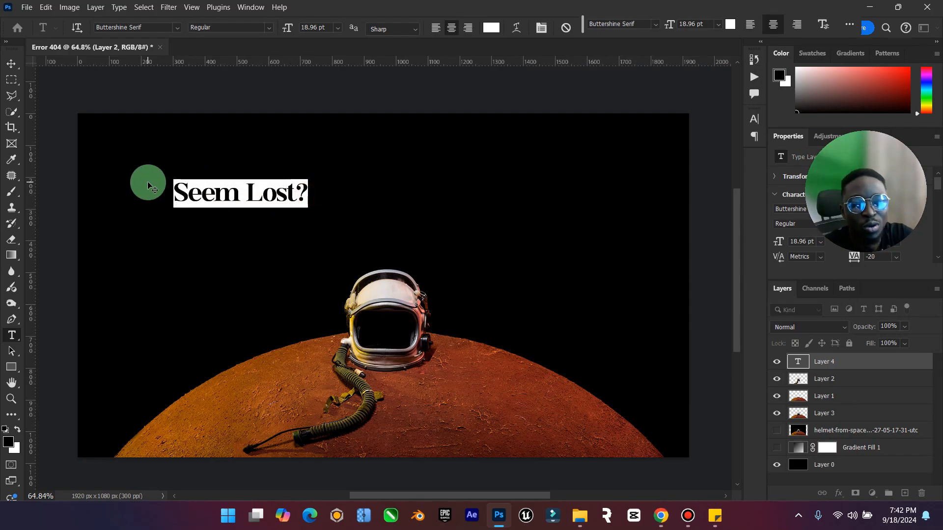
{"action": "key", "text": "Caps_Lock"}
{"action": "type", "text": "A"}
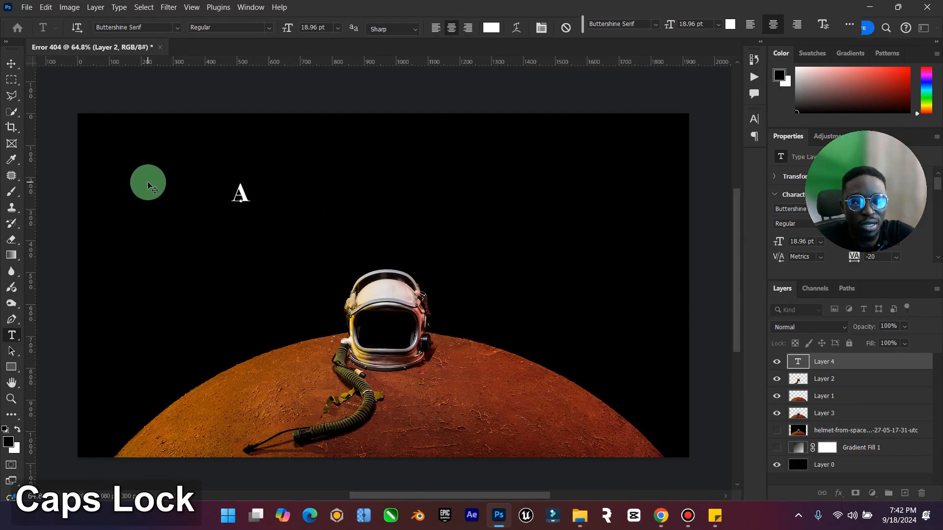
{"action": "key", "text": "BackSpace"}
{"action": "type", "text": "AS"}
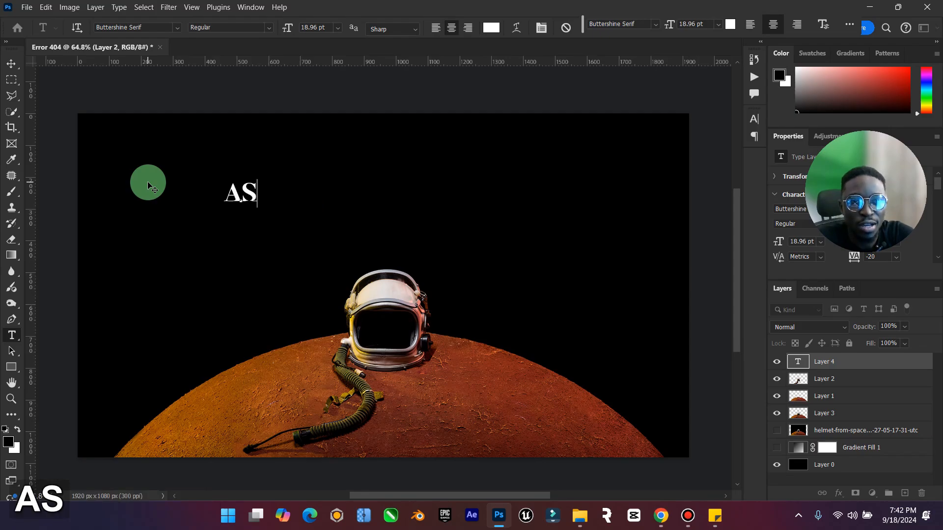
{"action": "key", "text": "BackSpace"}
{"action": "key", "text": "BackSpace"}
{"action": "key", "text": "Caps_Lock"}
{"action": "type", "text": "as"}
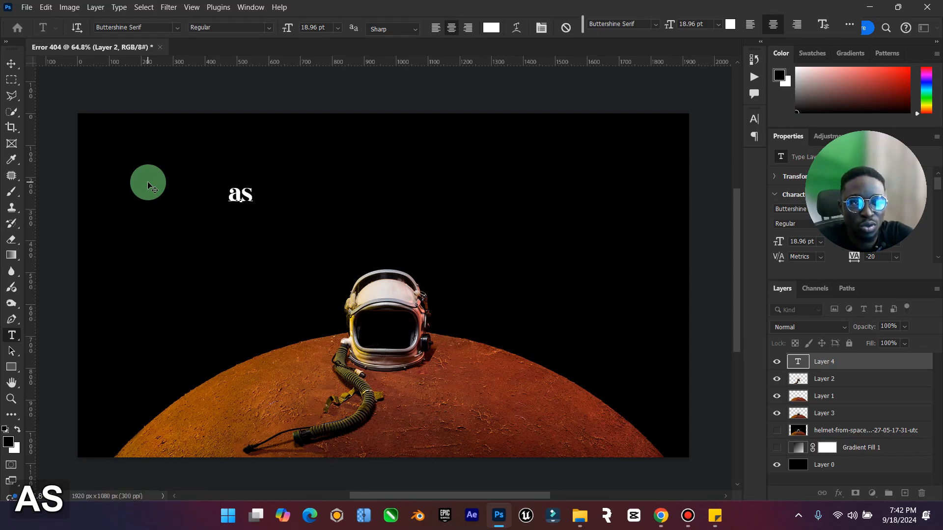
{"action": "type", "text": "tro"}
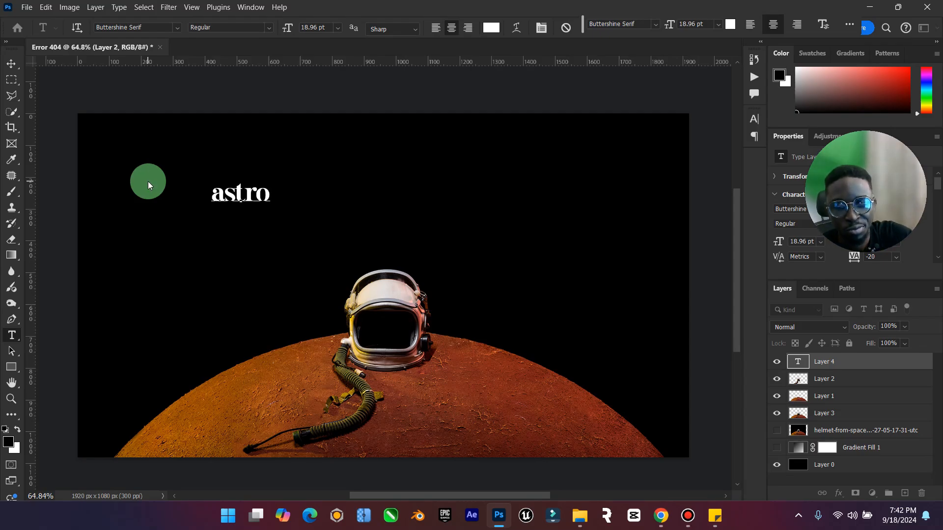
{"action": "type", "text": "pay"}
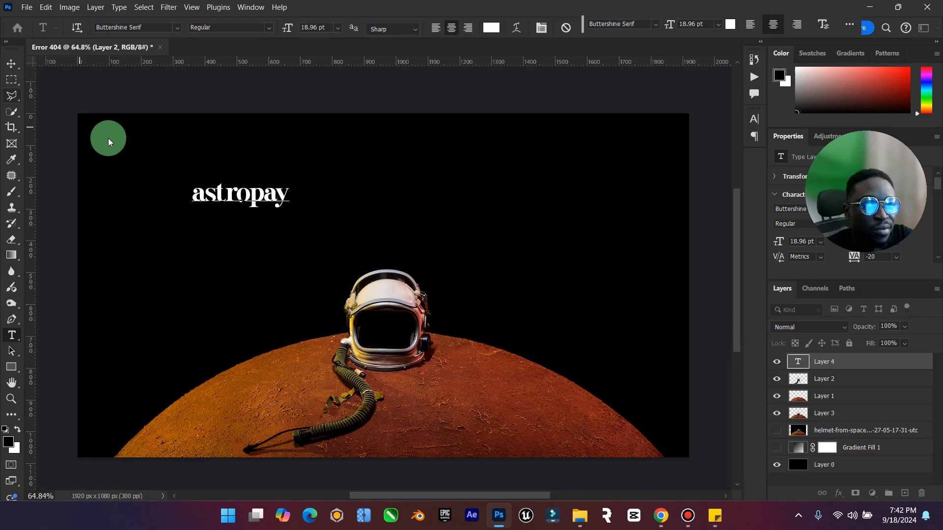
Step: Set the astropay text to Inter Bold with a tracking of -60
{"action": "key", "text": "ctrl+a"}
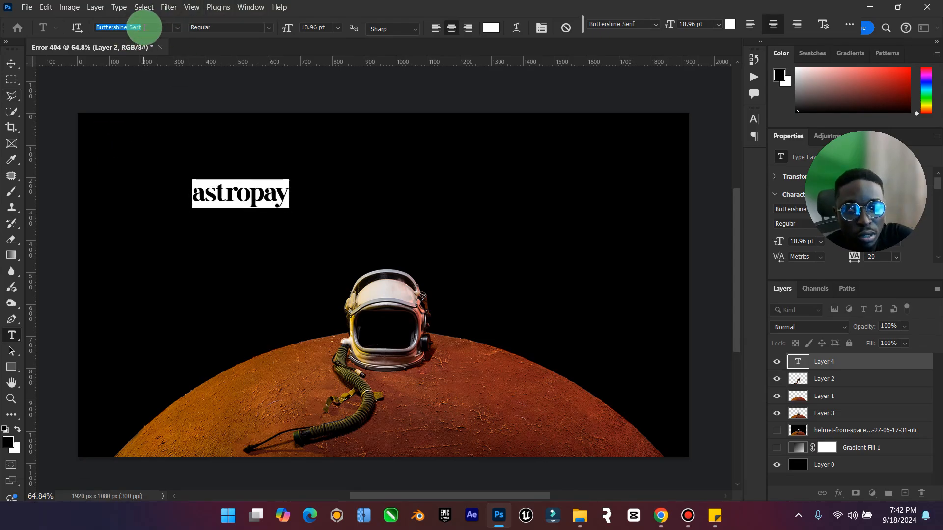
{"action": "type", "text": "inter"}
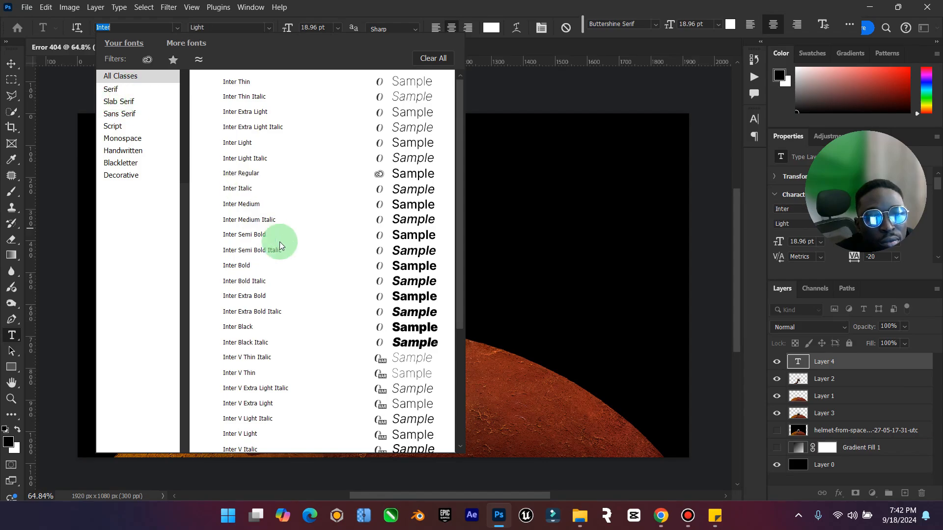
{"action": "left_click", "coordinate": [261, 263]}
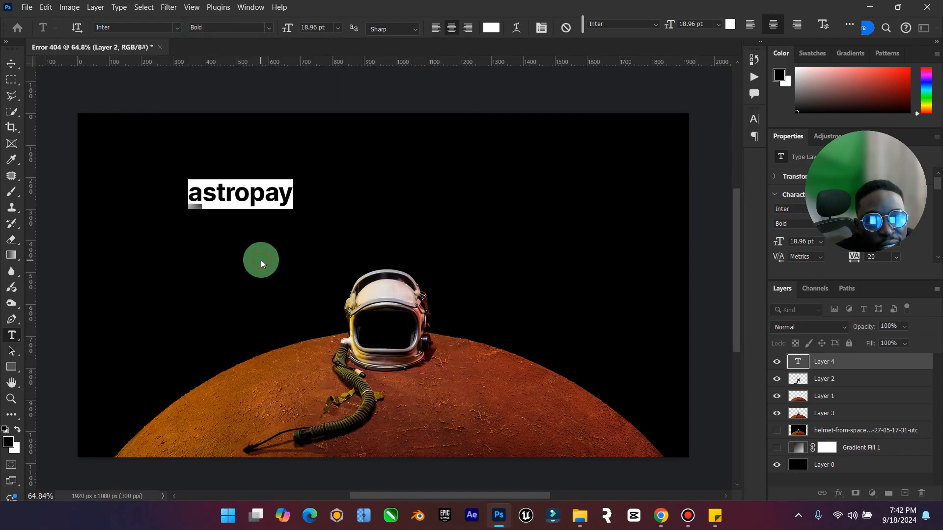
{"action": "left_click", "coordinate": [542, 28]}
{"action": "left_click", "coordinate": [707, 163]}
{"action": "left_click_drag", "start_coordinate": [690, 161], "coordinate": [687, 163]}
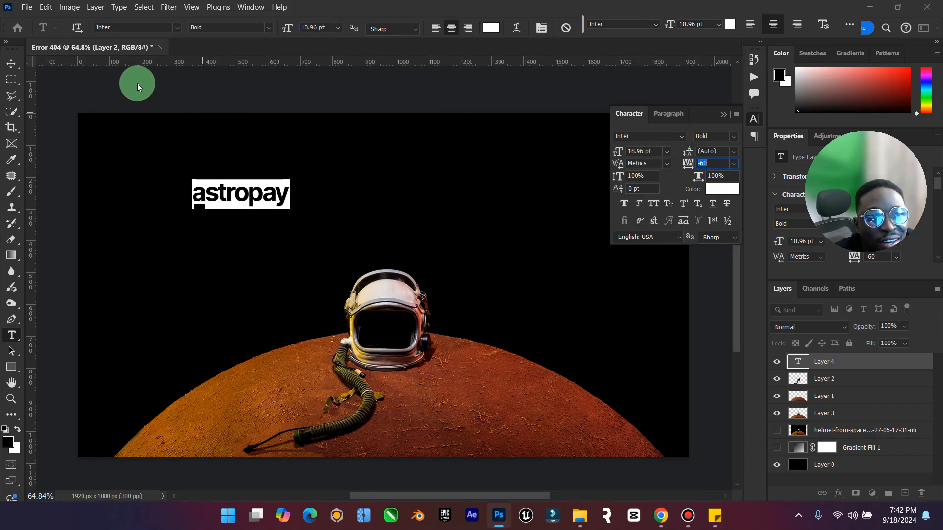
{"action": "left_click", "coordinate": [11, 63]}
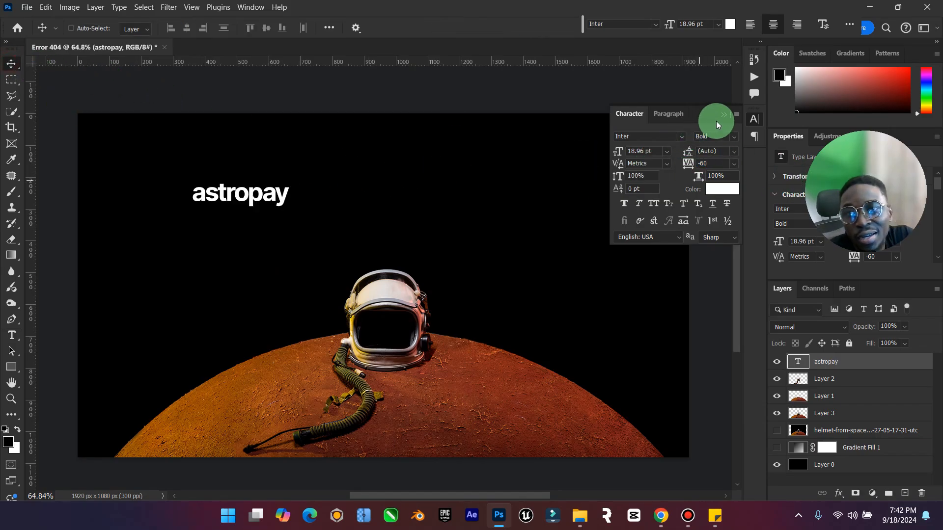
{"action": "left_click", "coordinate": [722, 116]}
Step: Scale the astropay text to about 477% across the canvas and place it behind the helmet, with its layer directly below Layer 3
{"action": "key", "text": "ctrl+t"}
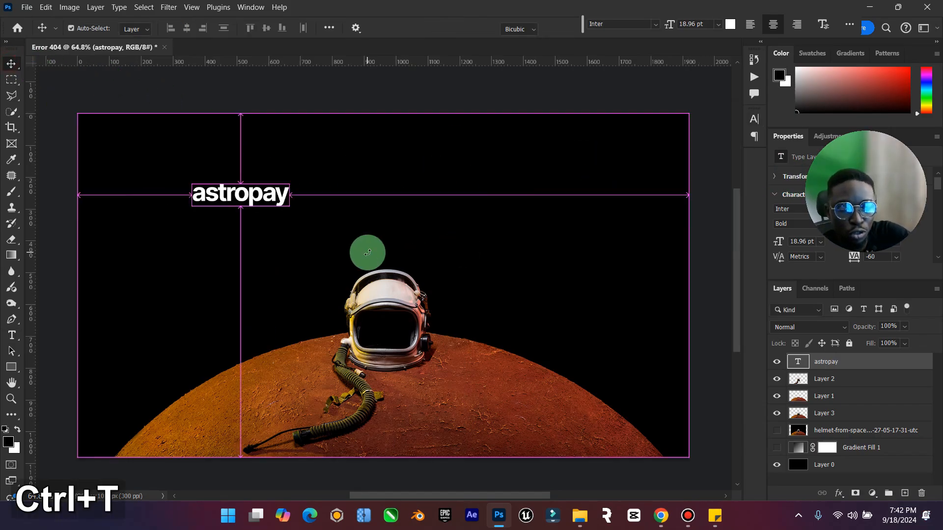
{"action": "left_click_drag", "start_coordinate": [290, 174], "coordinate": [610, 110]}
{"action": "left_click_drag", "start_coordinate": [536, 152], "coordinate": [499, 320]}
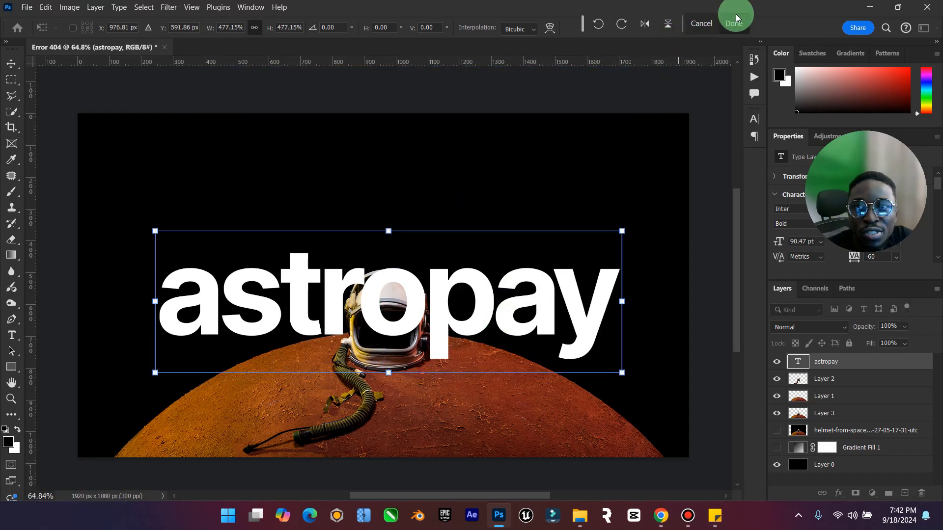
{"action": "left_click", "coordinate": [735, 19]}
{"action": "left_click_drag", "start_coordinate": [862, 366], "coordinate": [835, 414]}
{"action": "left_click_drag", "start_coordinate": [516, 321], "coordinate": [501, 283]}
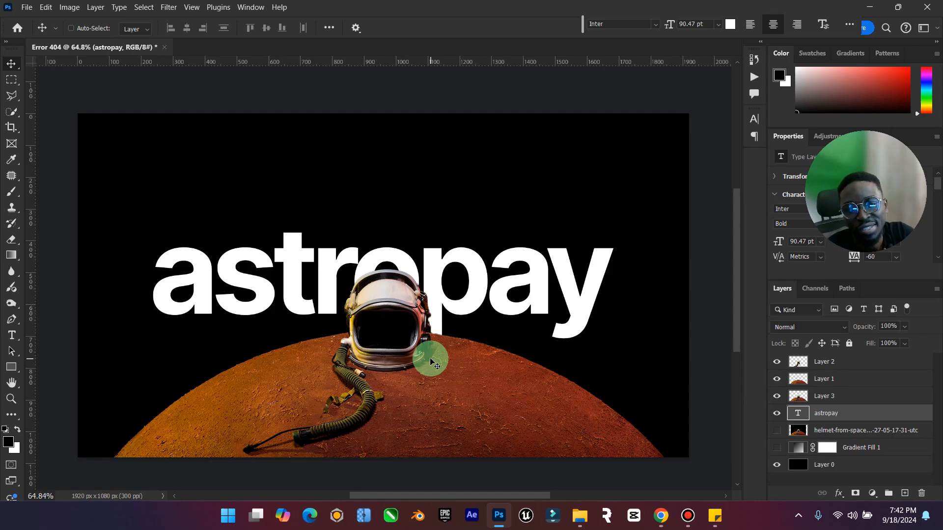
Step: Switch to Chrome and open the palremit.com website in a new tab
{"action": "left_click", "coordinate": [660, 515]}
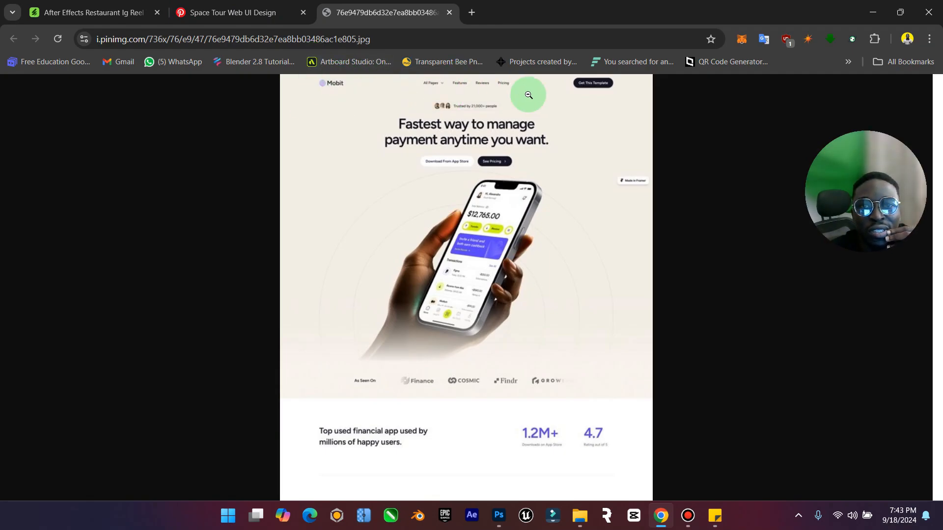
{"action": "left_click", "coordinate": [471, 12]}
{"action": "type", "text": "palremi"}
{"action": "type", "text": "t"}
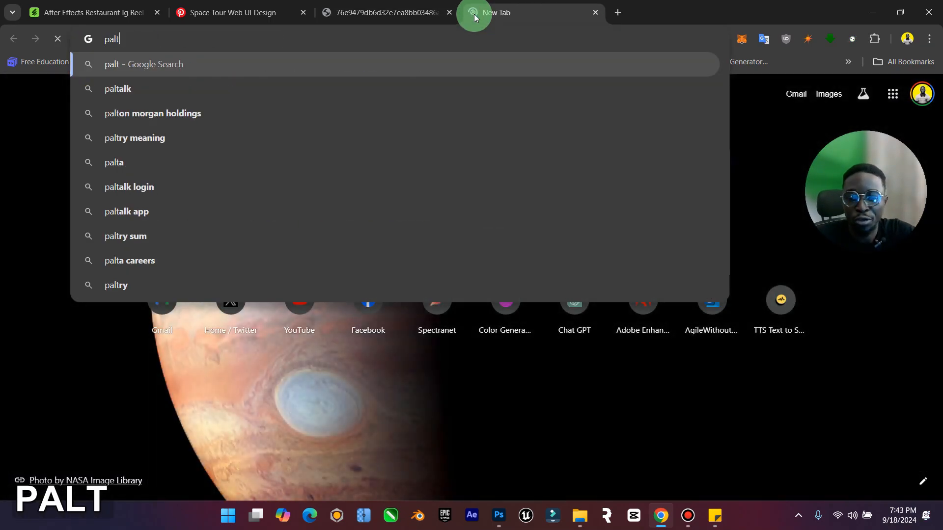
{"action": "key", "text": "BackSpace"}
{"action": "key", "text": "Return"}
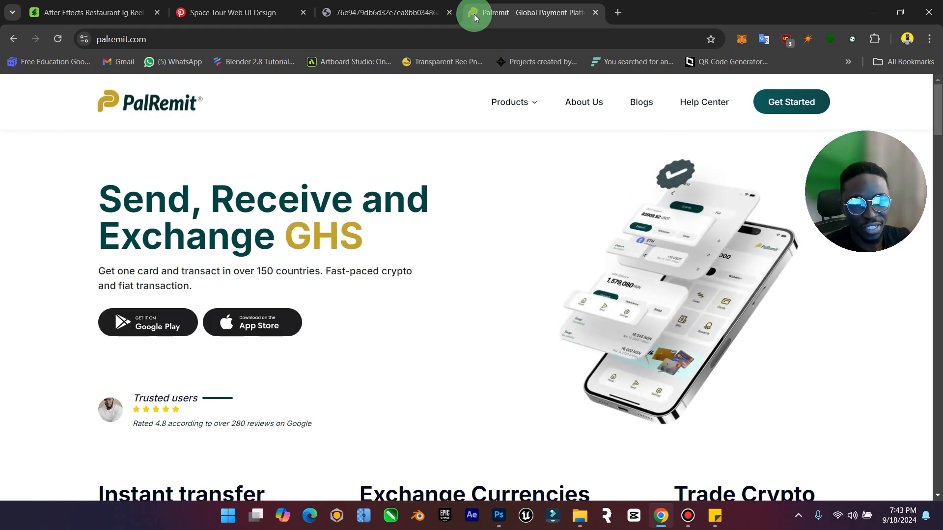
Step: Open the PalRemit header logo as its own image and save it to Downloads as the SVG file 290x176
{"action": "right_click", "coordinate": [177, 111]}
{"action": "left_click", "coordinate": [244, 253]}
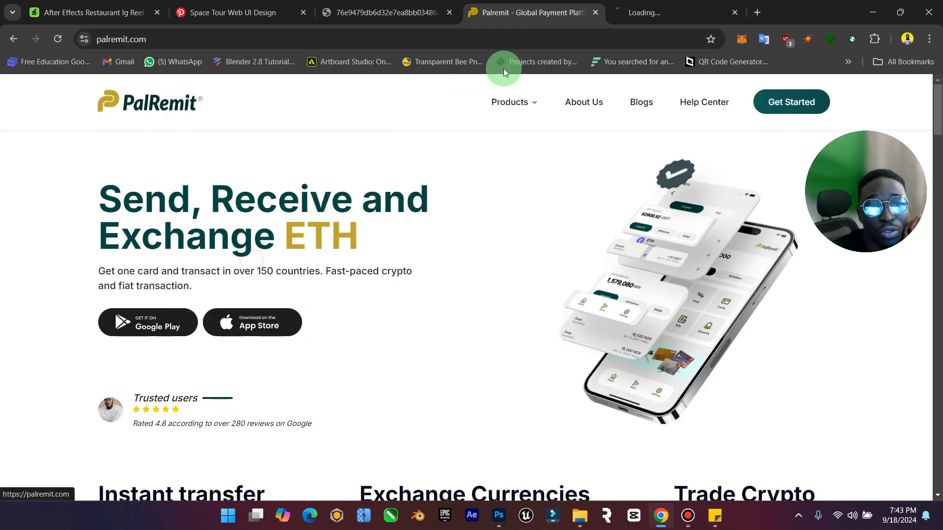
{"action": "left_click", "coordinate": [641, 4]}
{"action": "right_click", "coordinate": [57, 89]}
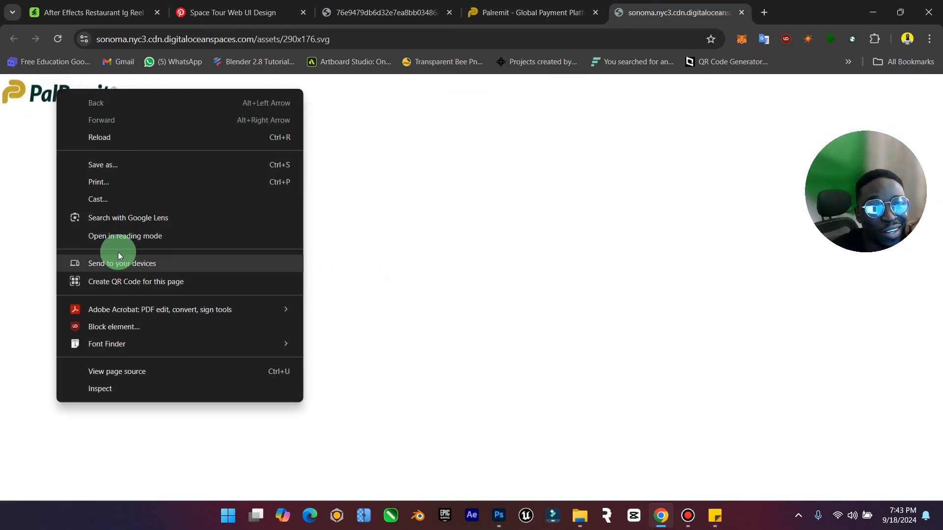
{"action": "left_click", "coordinate": [126, 162]}
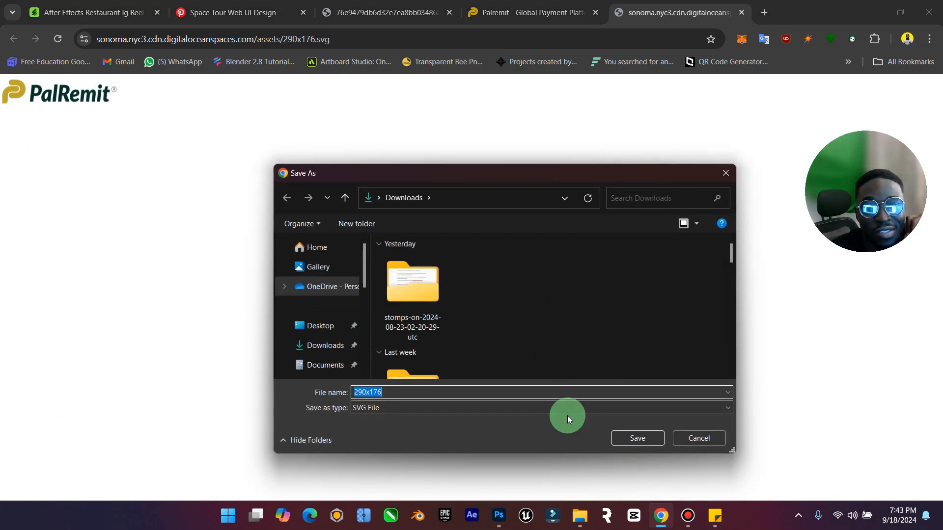
{"action": "left_click", "coordinate": [637, 438]}
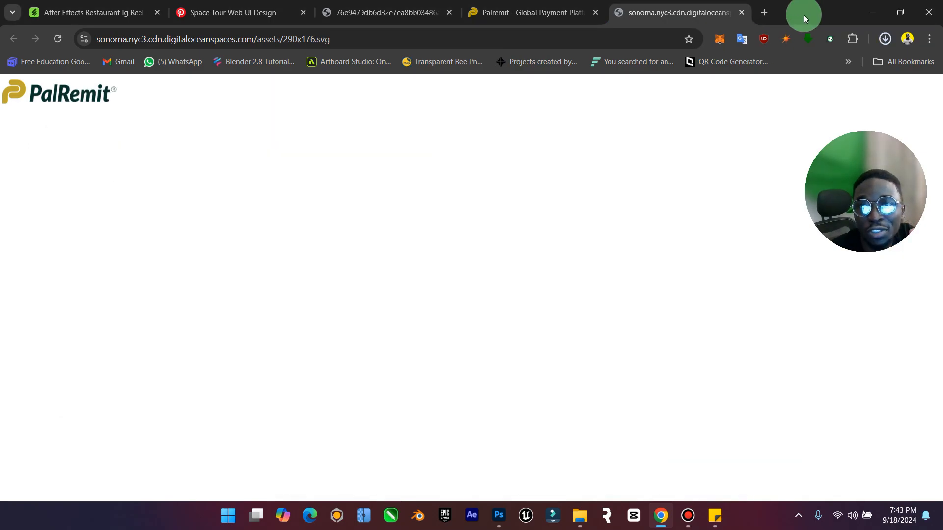
Step: Place 290x176.svg from the Downloads folder into the Error 404 Photoshop document and move its layer above Layer 2
{"action": "left_click", "coordinate": [873, 11]}
{"action": "mouse_move", "coordinate": [575, 514]}
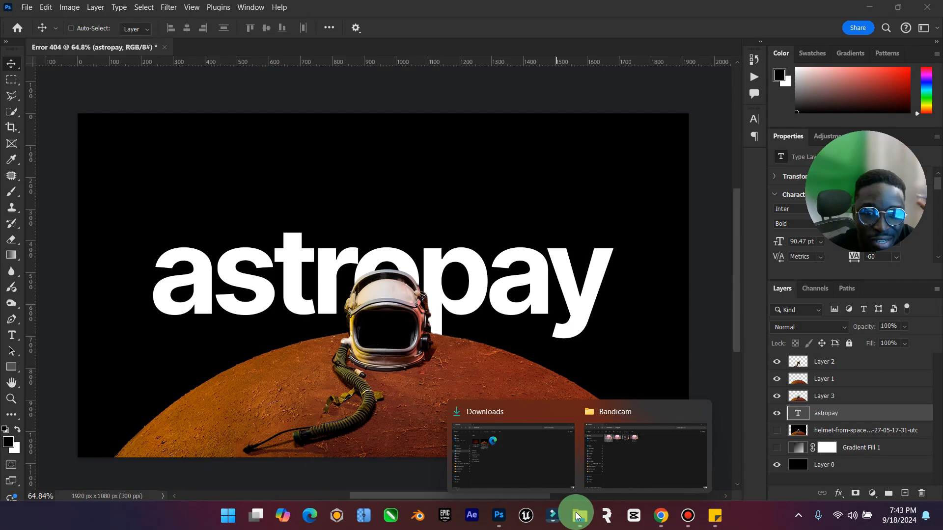
{"action": "left_click", "coordinate": [611, 470]}
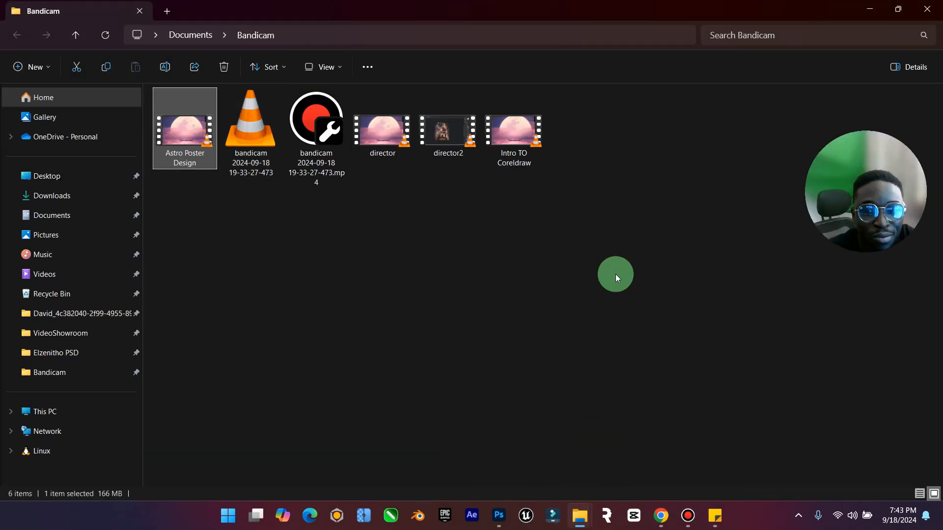
{"action": "left_click", "coordinate": [879, 13]}
{"action": "mouse_move", "coordinate": [574, 505]}
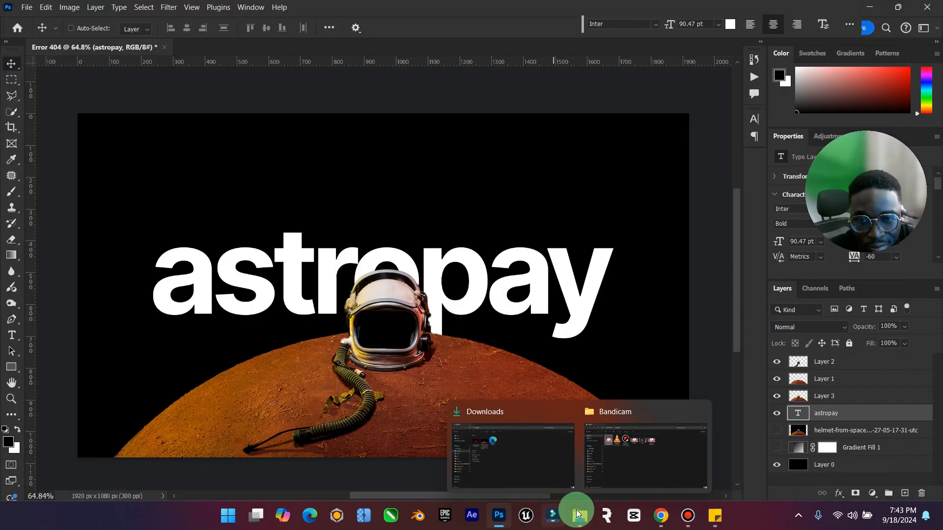
{"action": "left_click", "coordinate": [524, 454]}
{"action": "left_click_drag", "start_coordinate": [653, 434], "coordinate": [382, 172]}
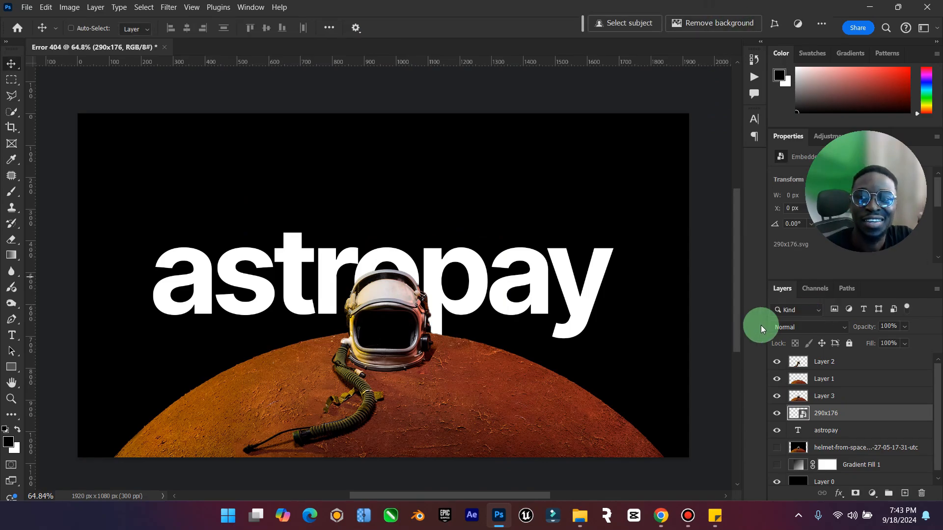
{"action": "left_click_drag", "start_coordinate": [830, 413], "coordinate": [841, 354]}
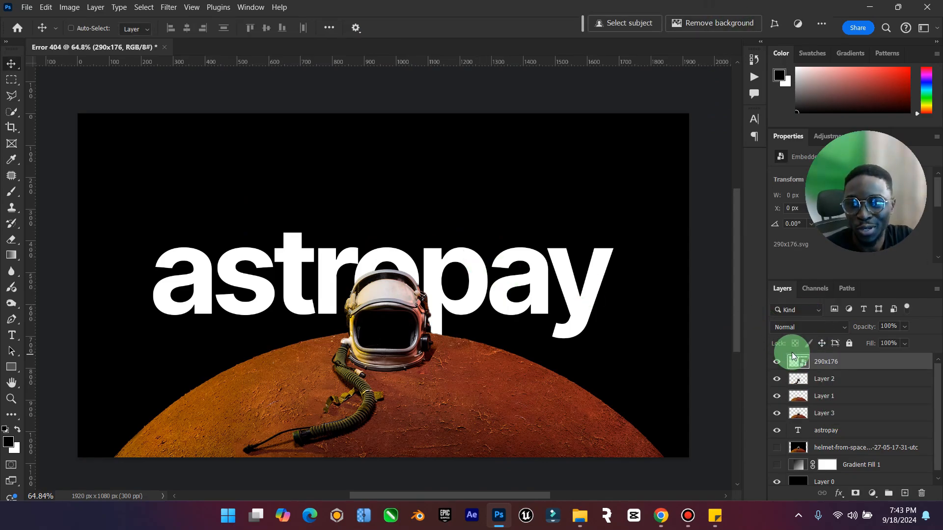
Step: Delete the placed 290x176 logo layer from the Error 404 document
{"action": "right_click", "coordinate": [833, 361]}
{"action": "left_click", "coordinate": [877, 365]}
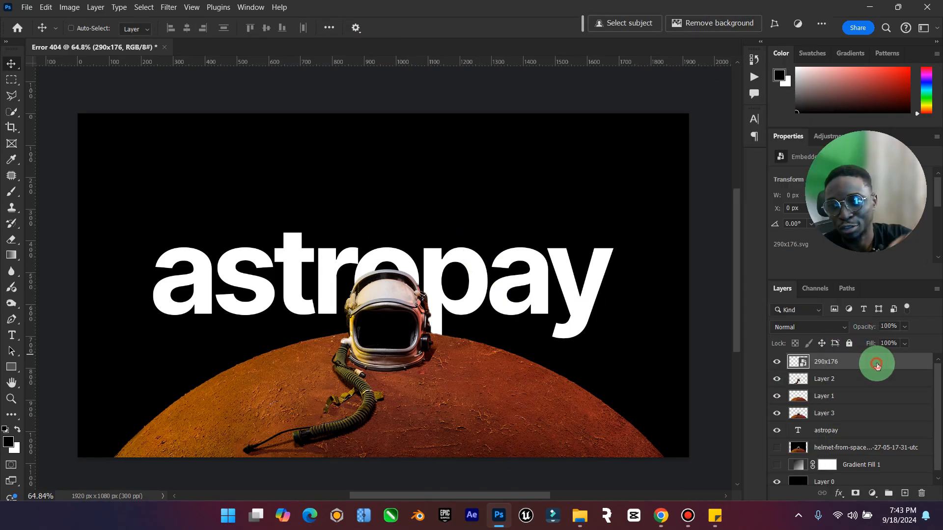
{"action": "key", "text": "Delete"}
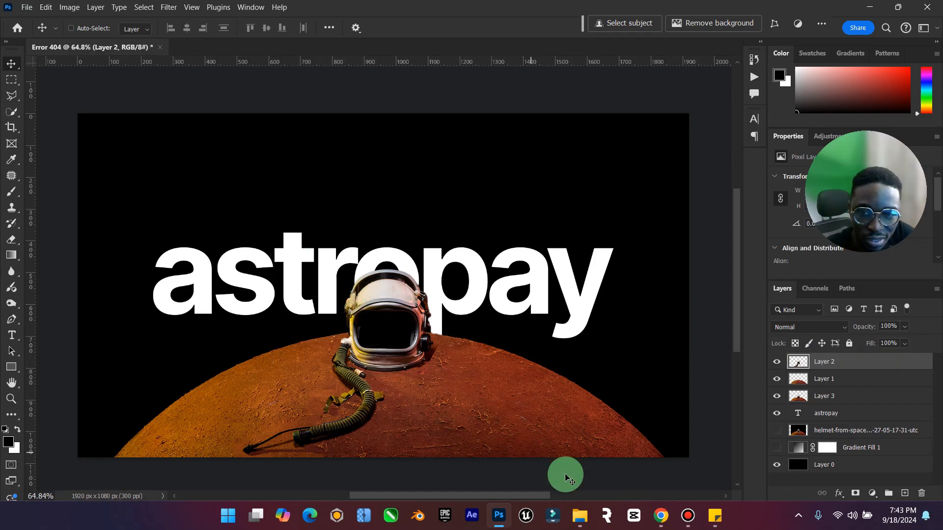
Step: Search the computer's folders for palremit and open the Palremit folder
{"action": "left_click", "coordinate": [578, 513]}
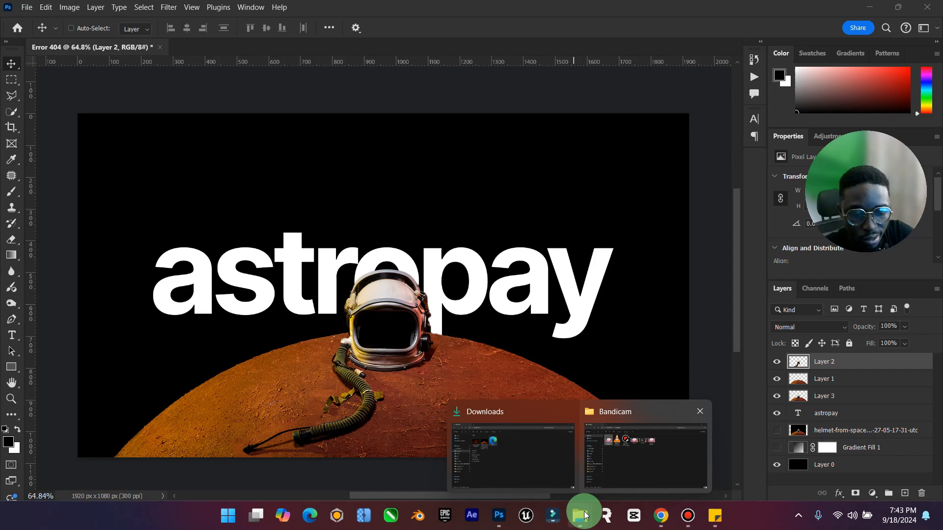
{"action": "key", "text": "super"}
{"action": "type", "text": "palrem"}
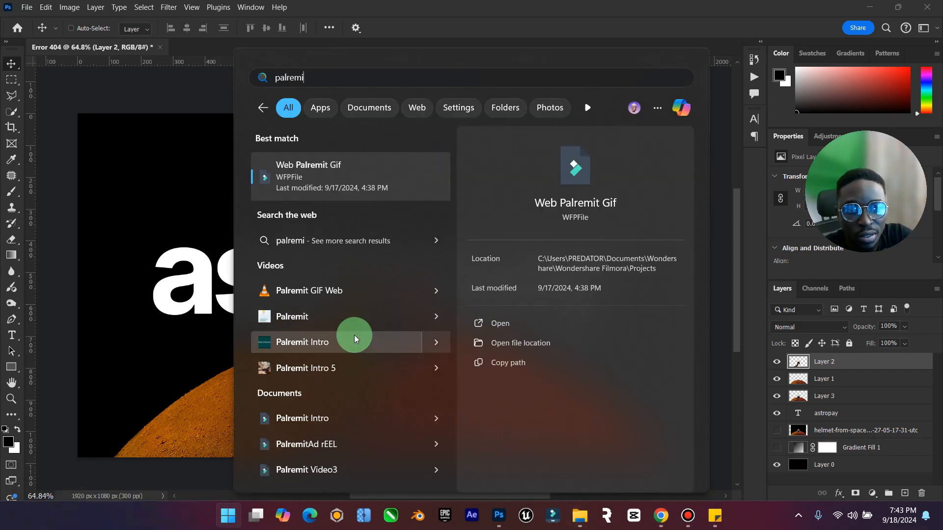
{"action": "type", "text": "i"}
{"action": "left_click", "coordinate": [506, 108]}
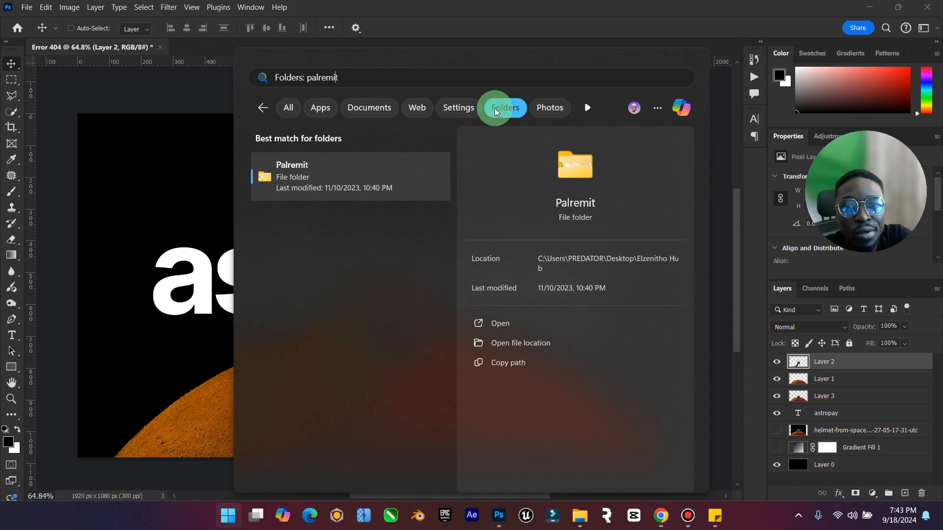
{"action": "type", "text": "t"}
{"action": "left_click", "coordinate": [313, 165]}
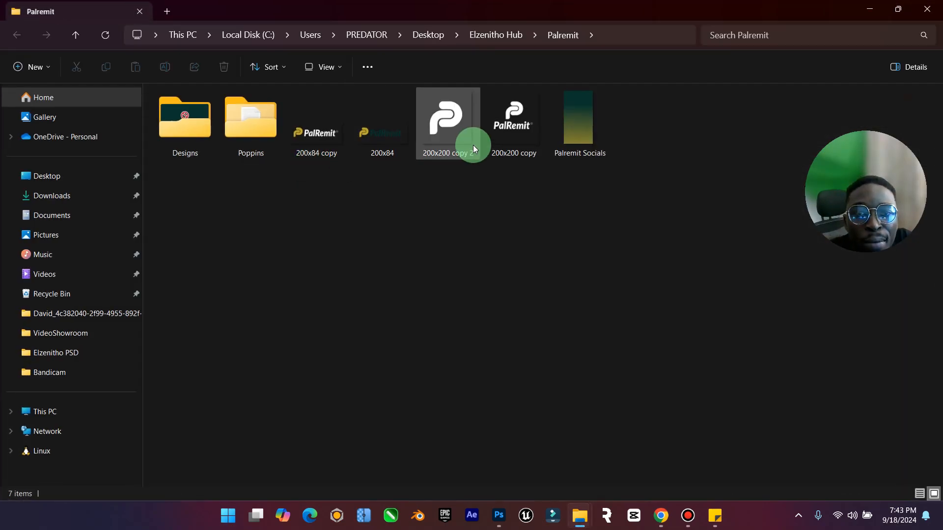
Step: Place the 200x84 copy logo from the Palremit folder into the document, scaled to about 27% in the canvas's upper-left corner
{"action": "left_click_drag", "start_coordinate": [329, 137], "coordinate": [295, 204]}
{"action": "left_click_drag", "start_coordinate": [499, 337], "coordinate": [163, 143]}
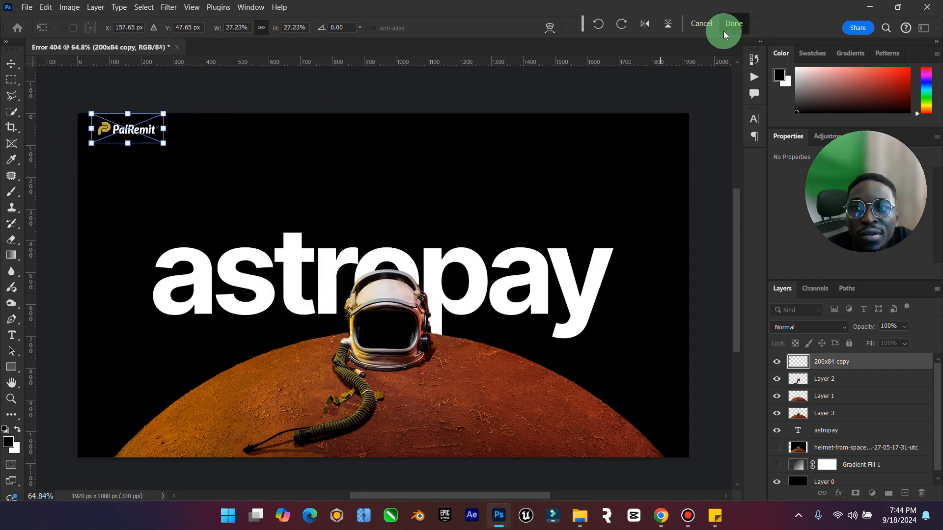
{"action": "left_click", "coordinate": [723, 31]}
Step: Rasterize the 200x84 copy logo layer and move the logo to about X 85 px, Y 64 px
{"action": "right_click", "coordinate": [885, 359]}
{"action": "left_click", "coordinate": [805, 460]}
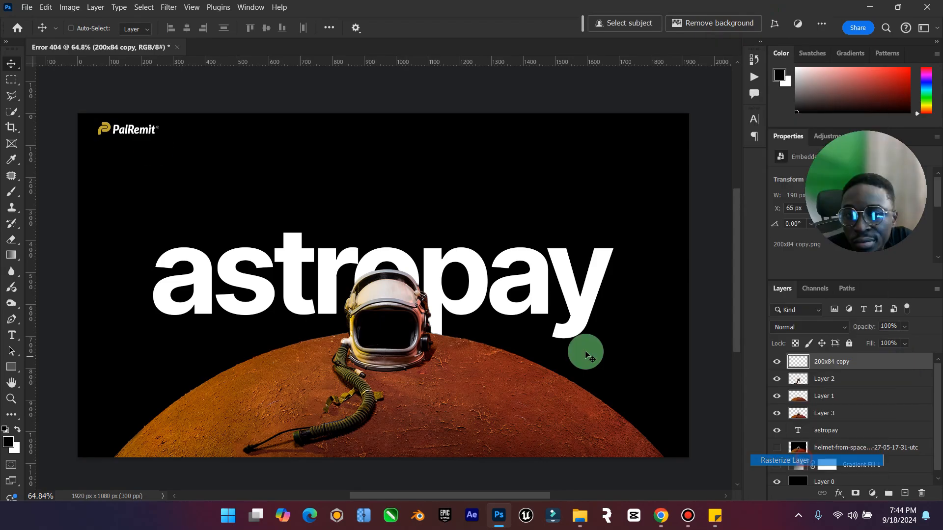
{"action": "mouse_move", "coordinate": [128, 130]}
{"action": "left_mouse_down"}
{"action": "mouse_move", "coordinate": [122, 136]}
{"action": "mouse_move", "coordinate": [133, 144]}
{"action": "left_mouse_up"}
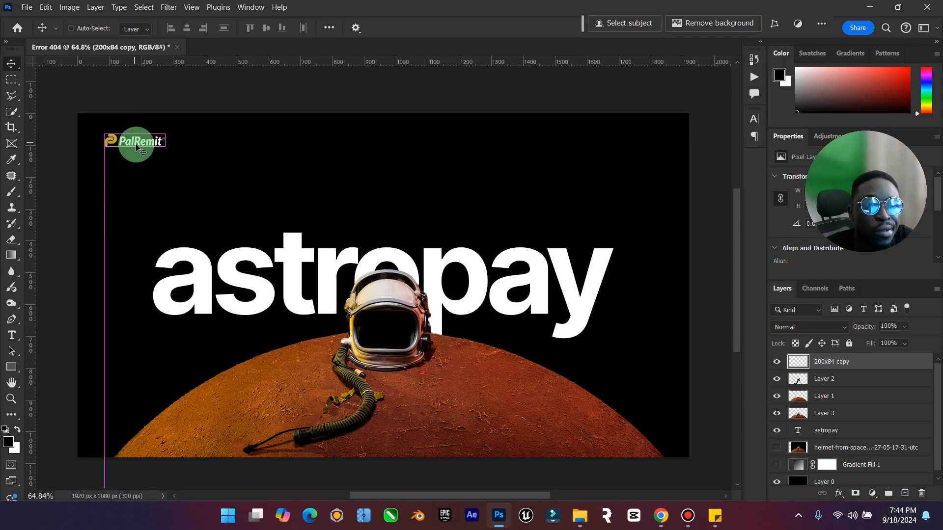
Step: Switch to Chrome, close the SVG logo tab, examine the palremit.com header and homepage layout, and return to Photoshop
{"action": "left_click", "coordinate": [660, 515]}
{"action": "left_click", "coordinate": [718, 13]}
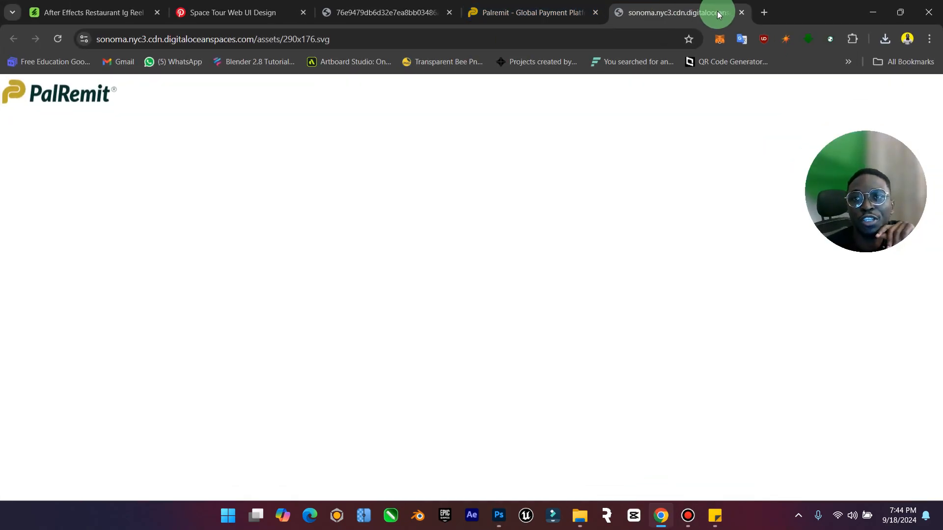
{"action": "left_click", "coordinate": [738, 14]}
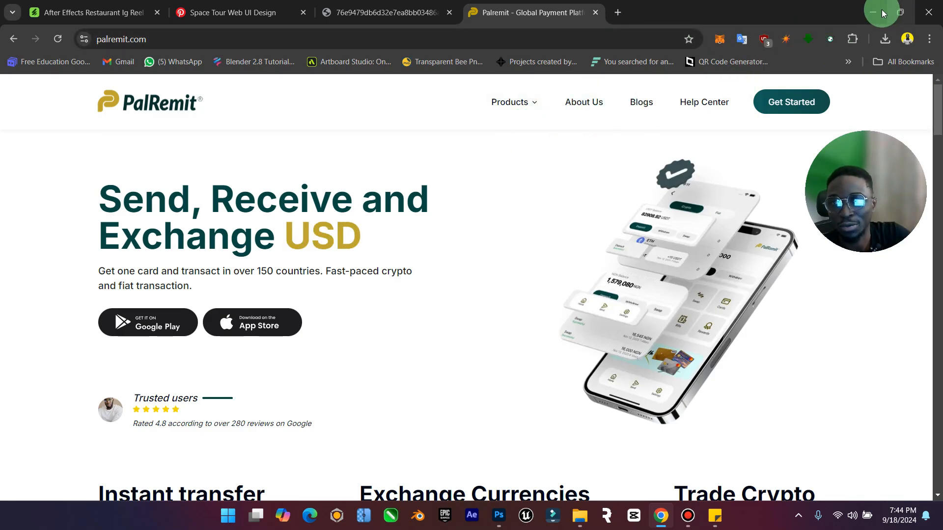
{"action": "mouse_move", "coordinate": [894, 138]}
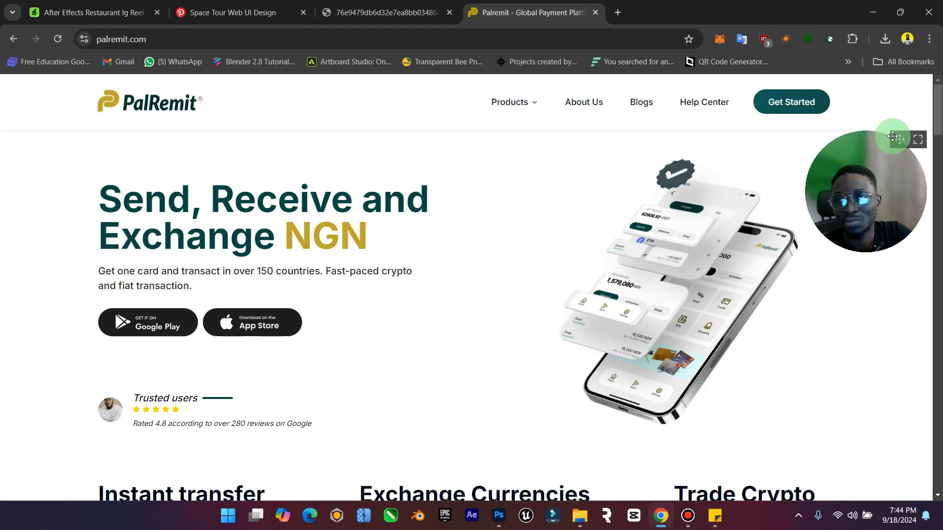
{"action": "left_click_drag", "start_coordinate": [898, 138], "coordinate": [895, 290]}
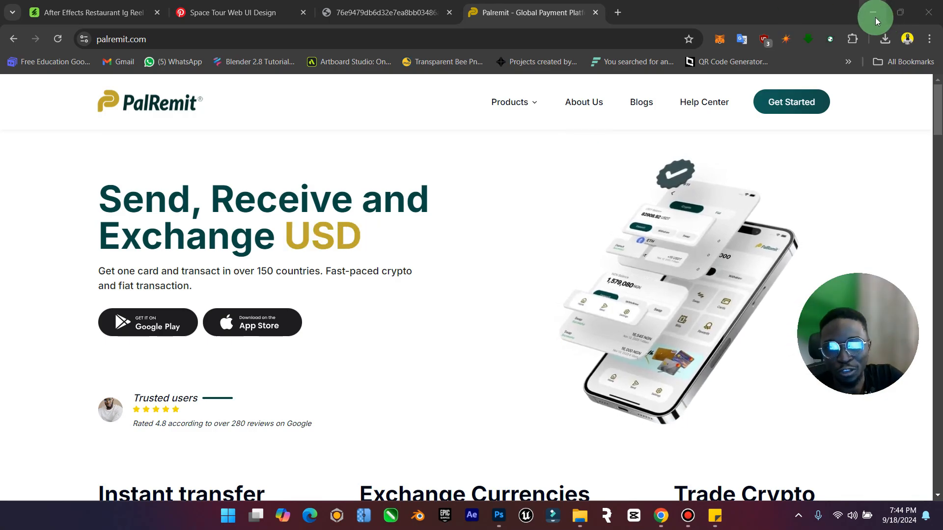
{"action": "scroll", "coordinate": [684, 373], "scroll_direction": "down", "scroll_amount": 2}
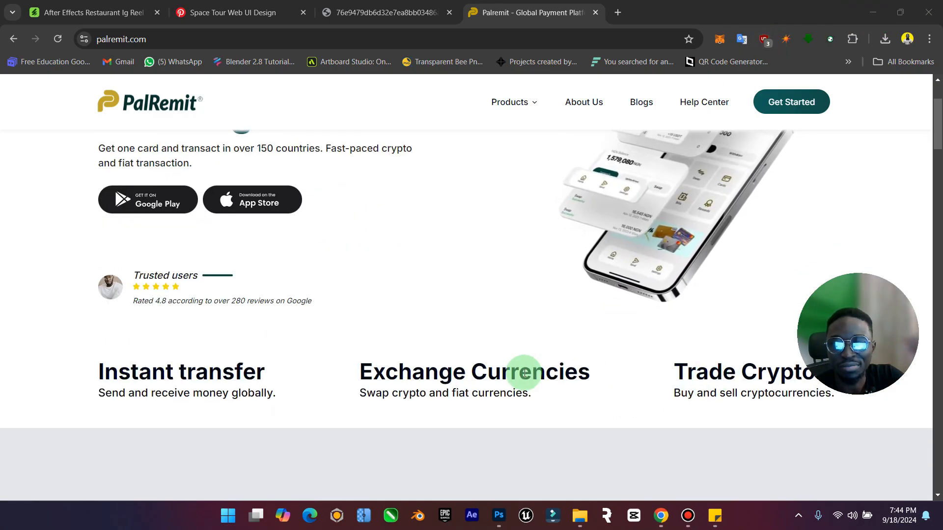
{"action": "scroll", "coordinate": [645, 222], "scroll_direction": "up", "scroll_amount": 2}
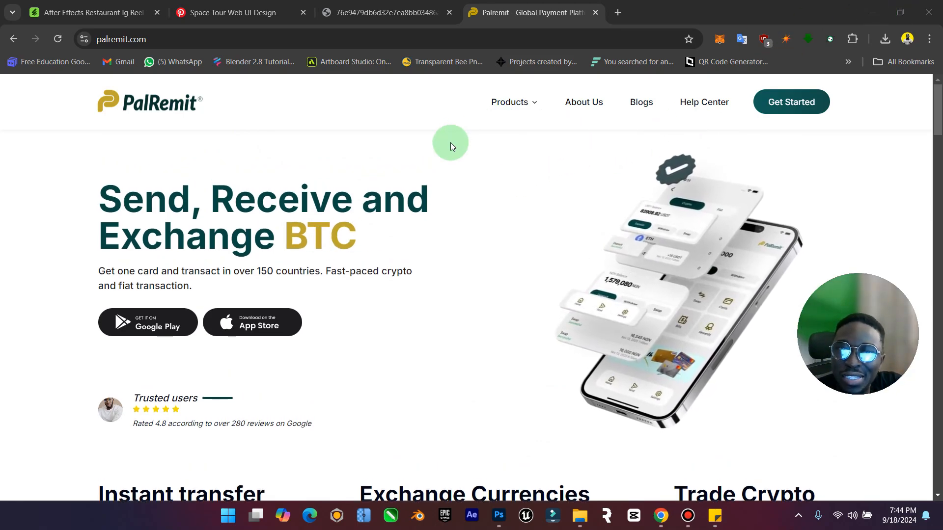
{"action": "left_click", "coordinate": [872, 12]}
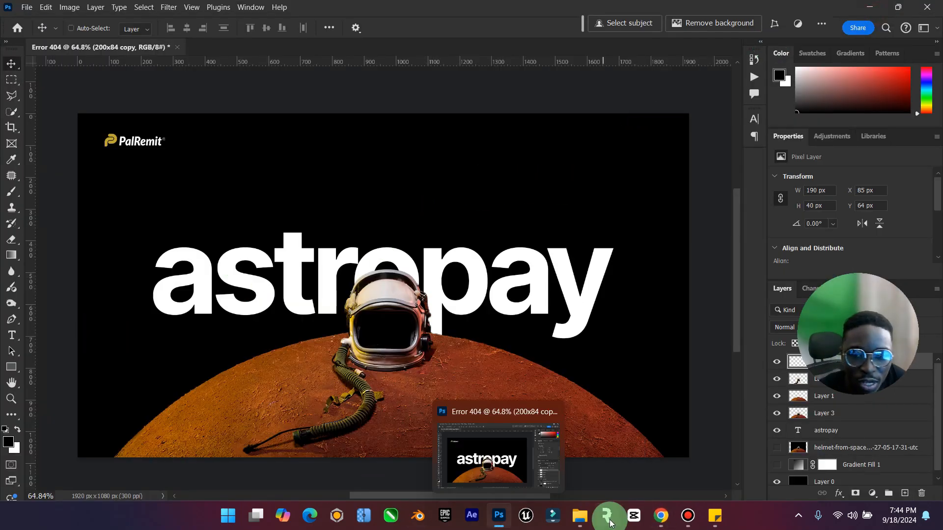
{"action": "left_click", "coordinate": [652, 517]}
{"action": "left_click", "coordinate": [652, 517]}
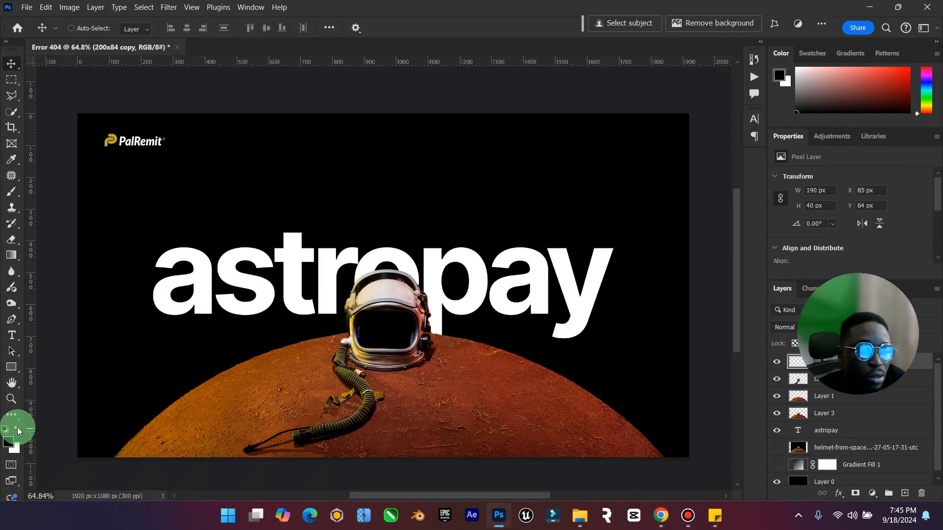
Step: Add the white Inter Bold text "Products" above the astropay text
{"action": "left_click", "coordinate": [10, 341]}
{"action": "left_click", "coordinate": [381, 171]}
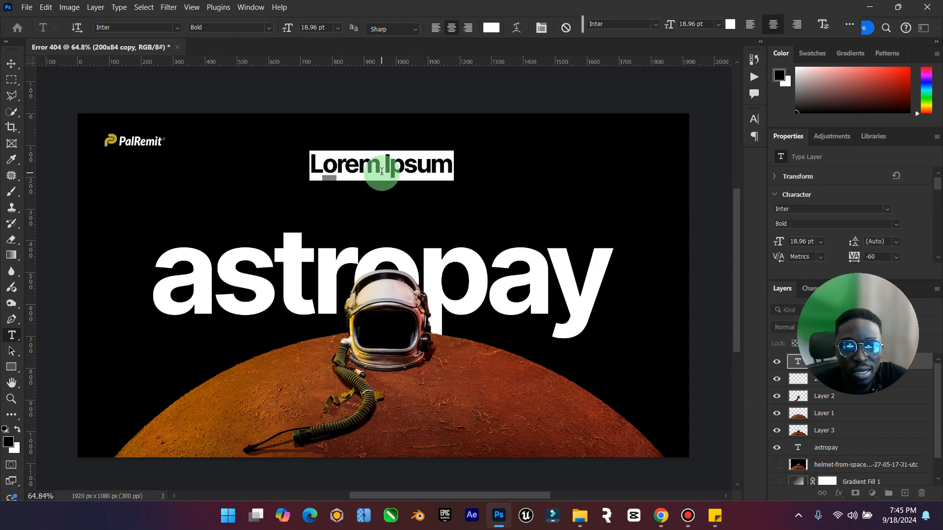
{"action": "key", "text": "Caps_Lock"}
{"action": "type", "text": "Prod"}
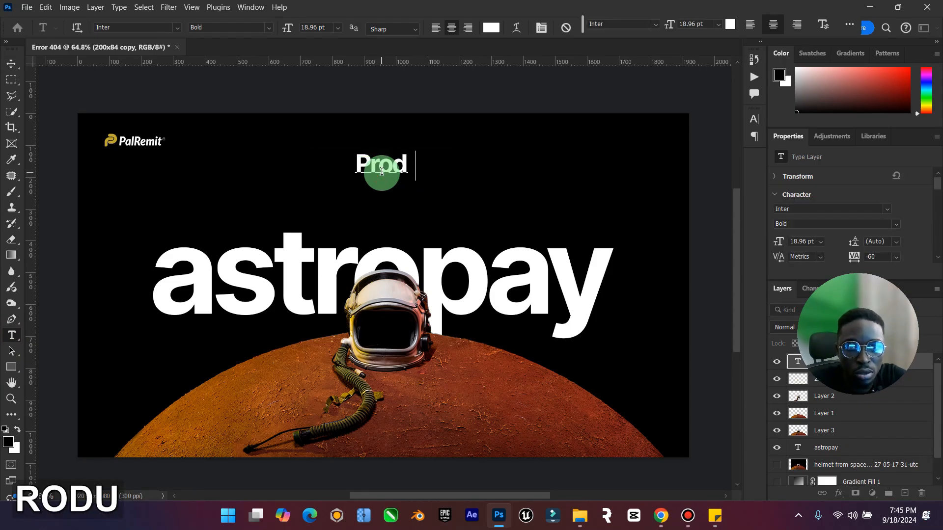
{"action": "type", "text": "ucts"}
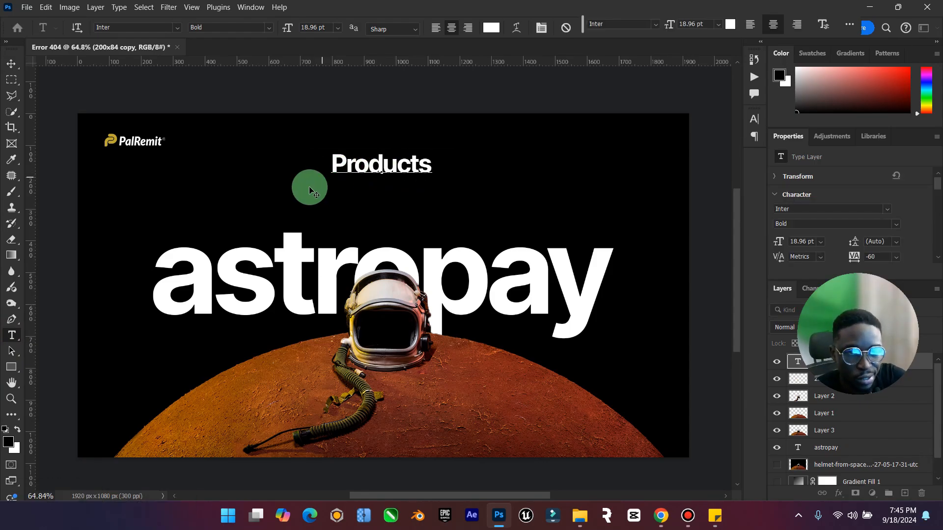
{"action": "left_click", "coordinate": [11, 63]}
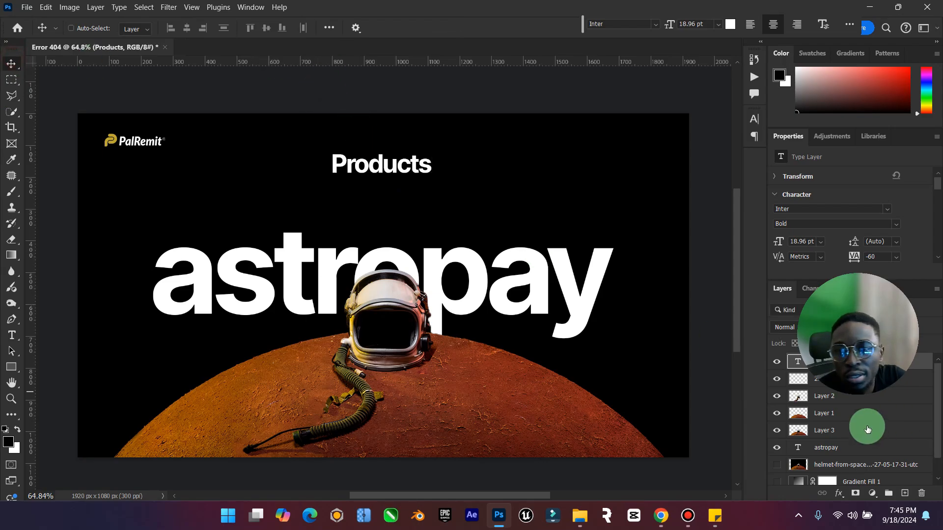
{"action": "mouse_move", "coordinate": [887, 283]}
{"action": "left_click_drag", "start_coordinate": [887, 282], "coordinate": [697, 386]}
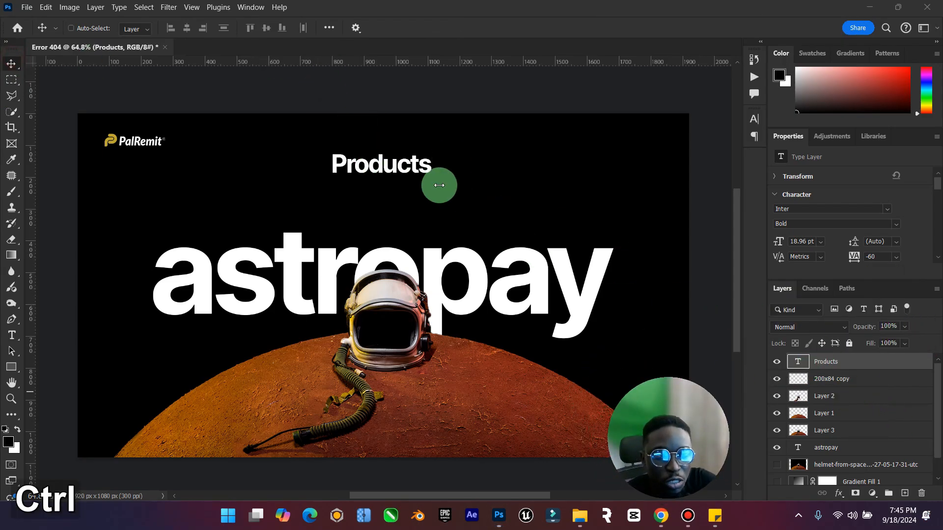
{"action": "key", "text": "ctrl+t"}
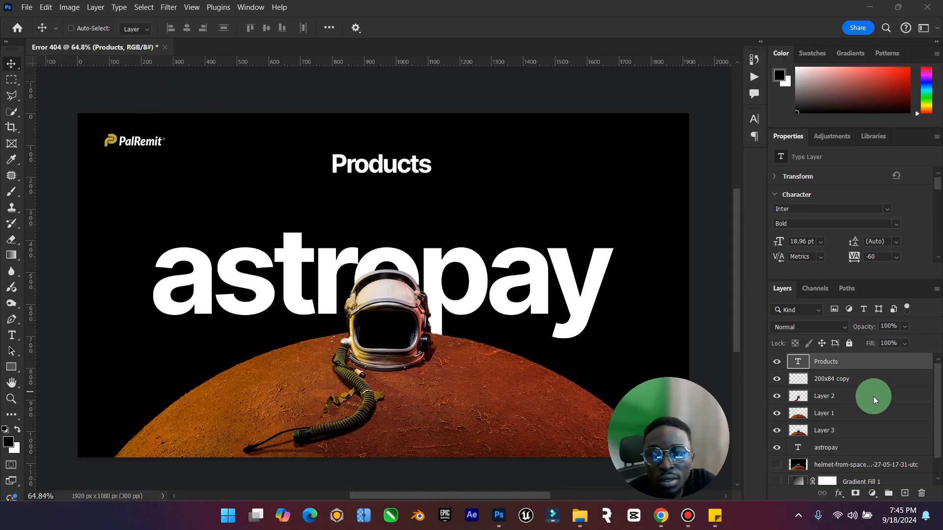
Step: Set the Products text size to 8 pt and move it into the canvas's upper-right area, level with the logo
{"action": "double_click", "coordinate": [791, 364]}
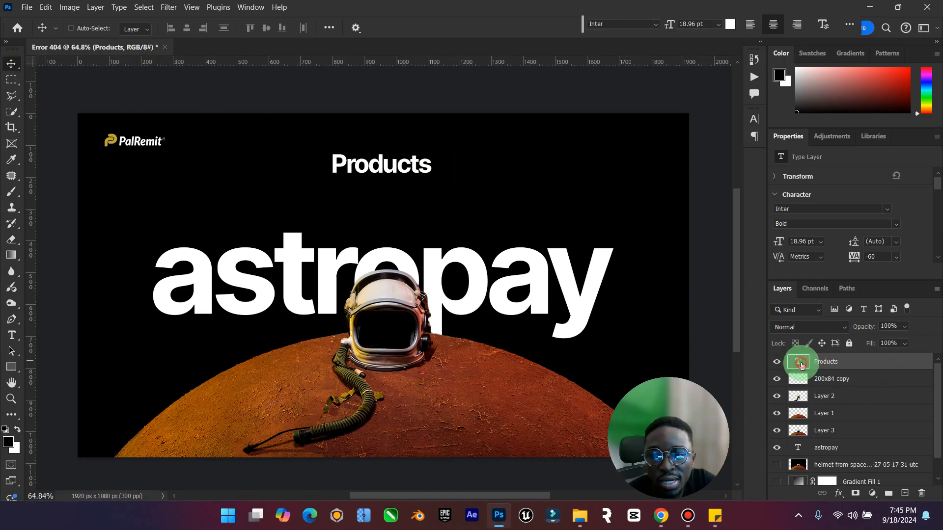
{"action": "left_click", "coordinate": [337, 28]}
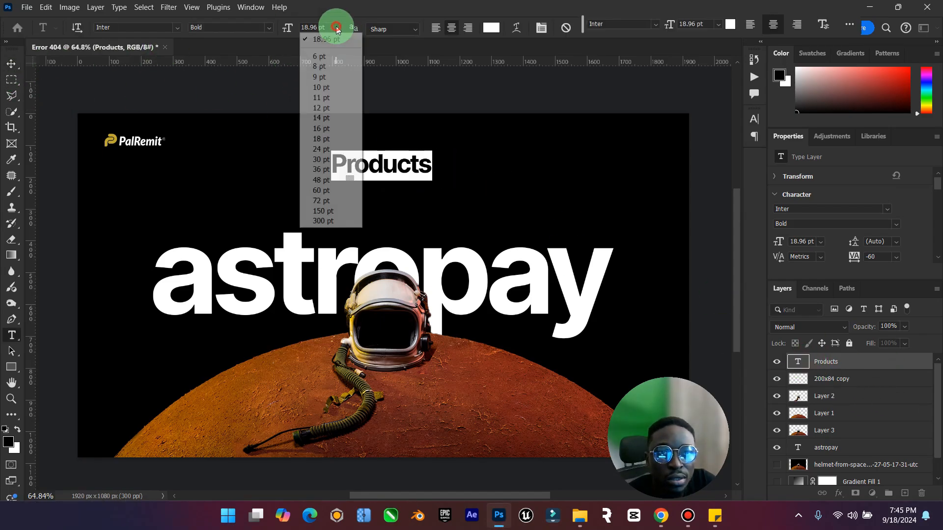
{"action": "left_click", "coordinate": [318, 88]}
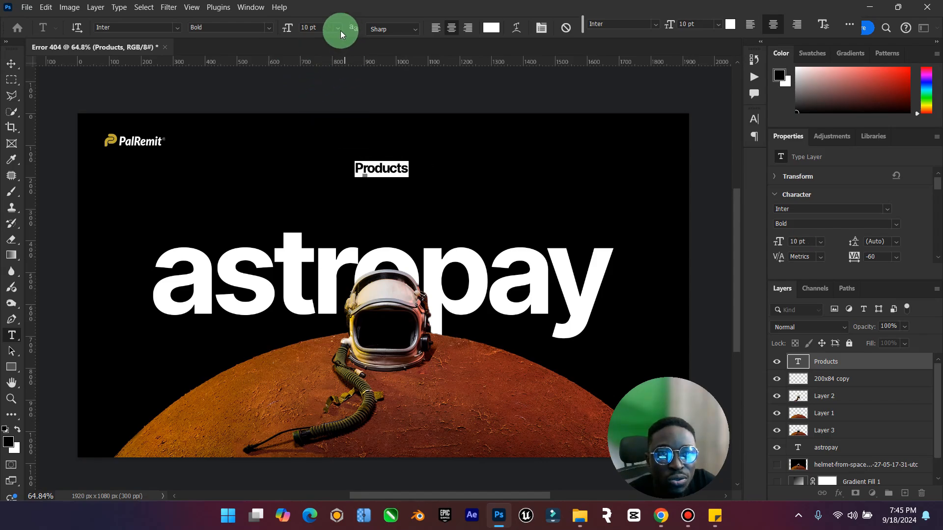
{"action": "left_click", "coordinate": [338, 28]}
{"action": "left_click", "coordinate": [324, 67]}
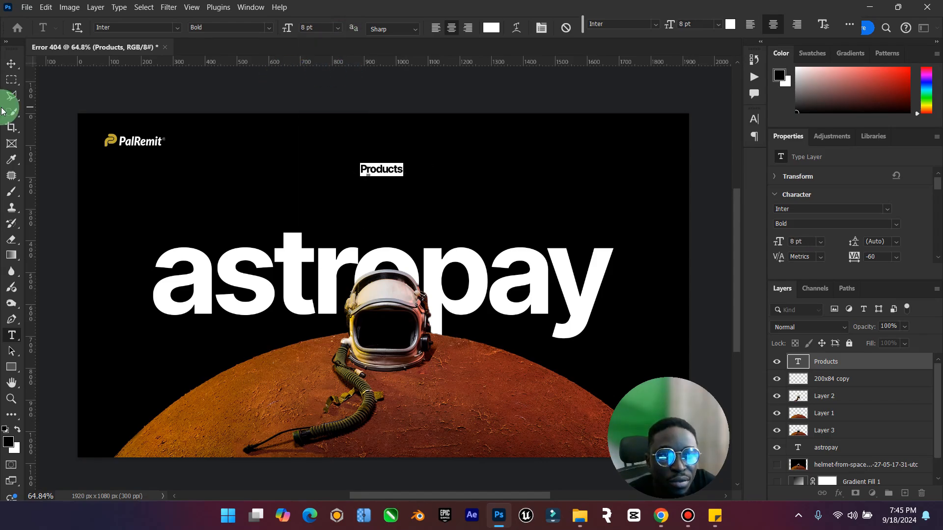
{"action": "left_click", "coordinate": [11, 63]}
{"action": "left_click_drag", "start_coordinate": [376, 168], "coordinate": [508, 145]}
Step: Set the Products text to Medium weight at 6 pt and shift it left, in line with the logo
{"action": "double_click", "coordinate": [800, 360]}
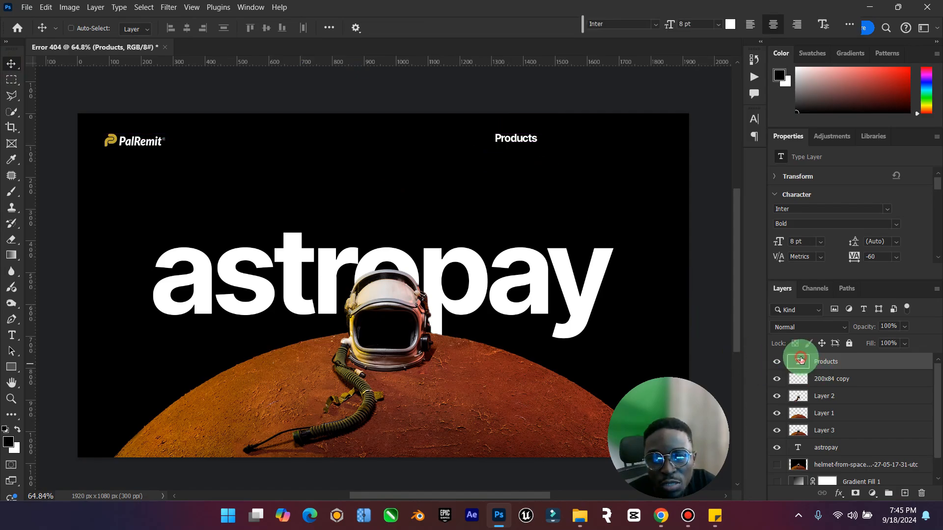
{"action": "left_click", "coordinate": [271, 28]}
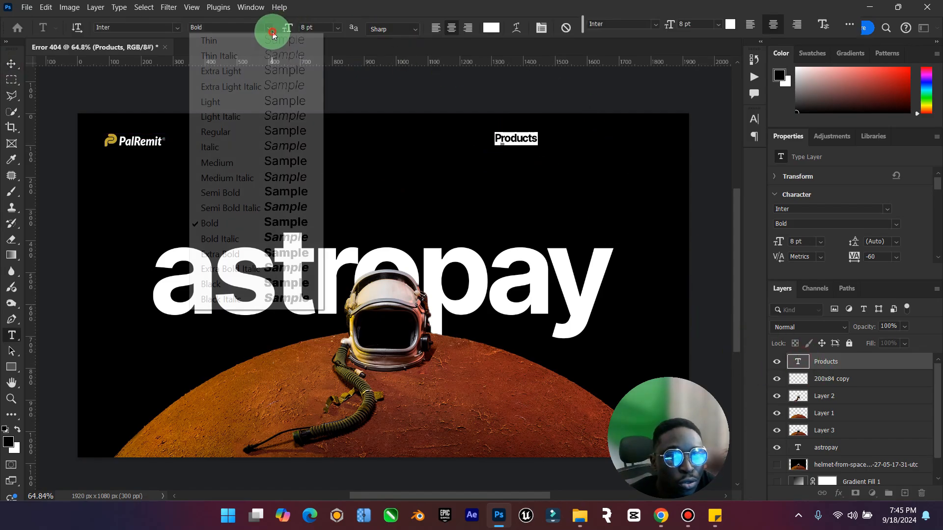
{"action": "left_click", "coordinate": [218, 163]}
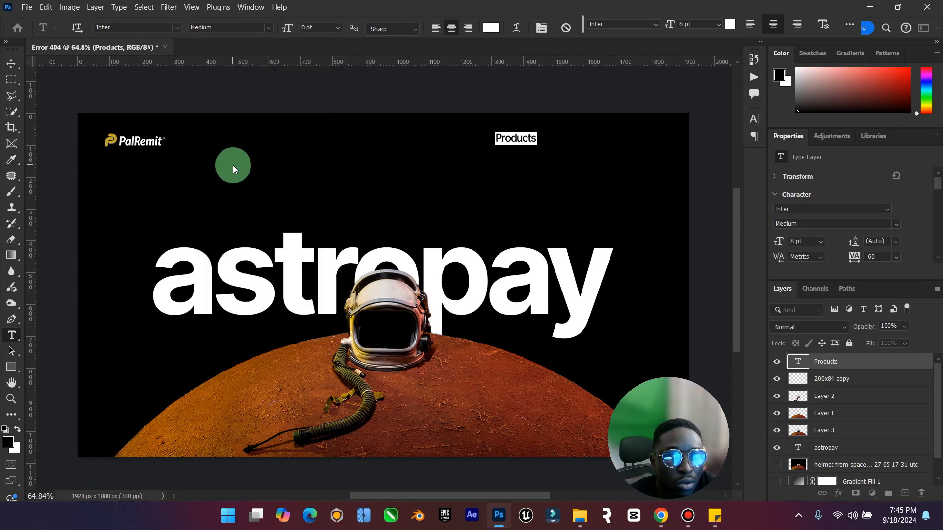
{"action": "left_click", "coordinate": [337, 28]}
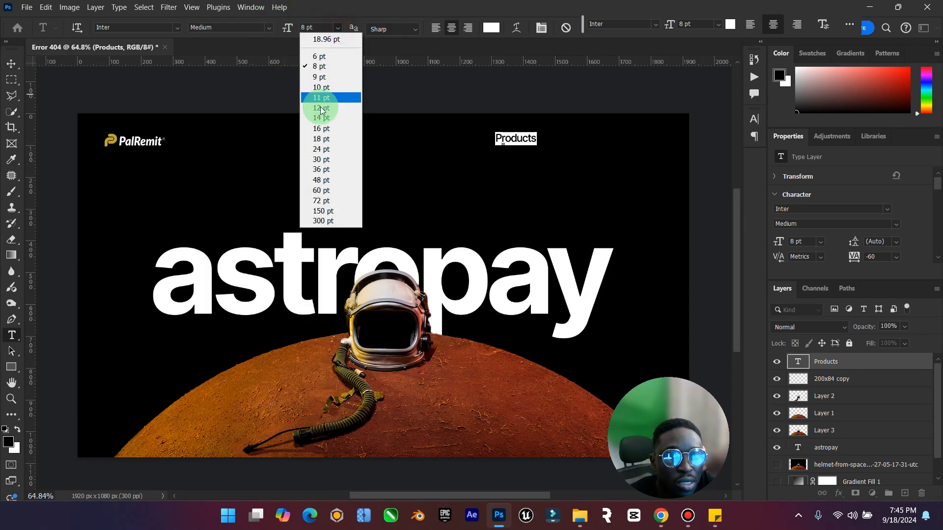
{"action": "left_click", "coordinate": [320, 57]}
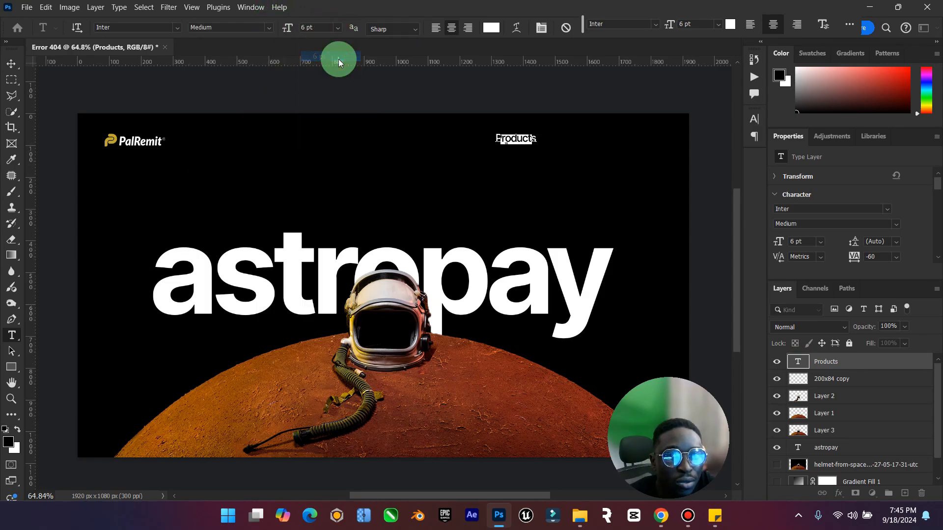
{"action": "left_click", "coordinate": [12, 63]}
{"action": "left_click_drag", "start_coordinate": [515, 140], "coordinate": [503, 141]}
Step: Check the palremit.com header menu in Chrome, return to Photoshop, and place a duplicate of the Products text beside the original
{"action": "left_click", "coordinate": [665, 523]}
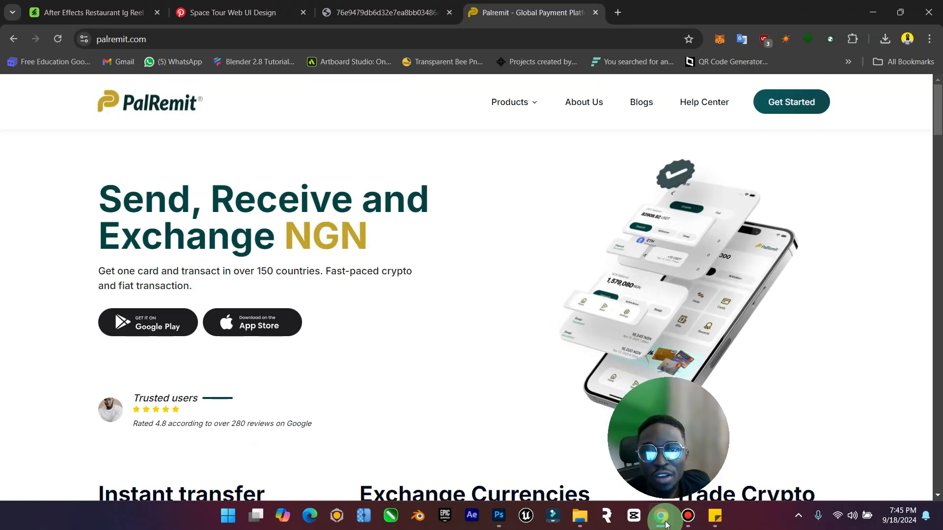
{"action": "left_click", "coordinate": [665, 524]}
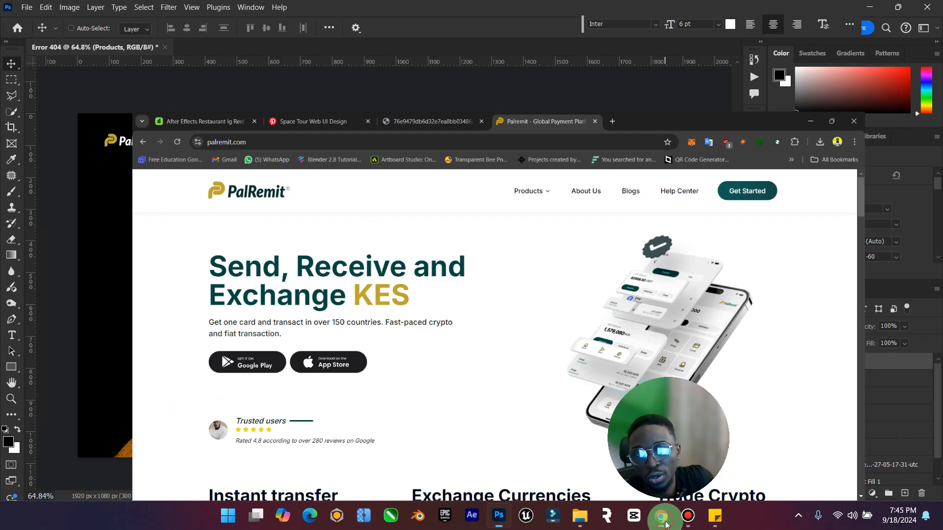
{"action": "key", "text": "Caps_Lock"}
{"action": "left_click_drag", "start_coordinate": [500, 143], "coordinate": [520, 143]}
{"action": "key", "text": "ctrl+j"}
Step: Replace the wording of the duplicated Products text with "About Us"
{"action": "double_click", "coordinate": [520, 141]}
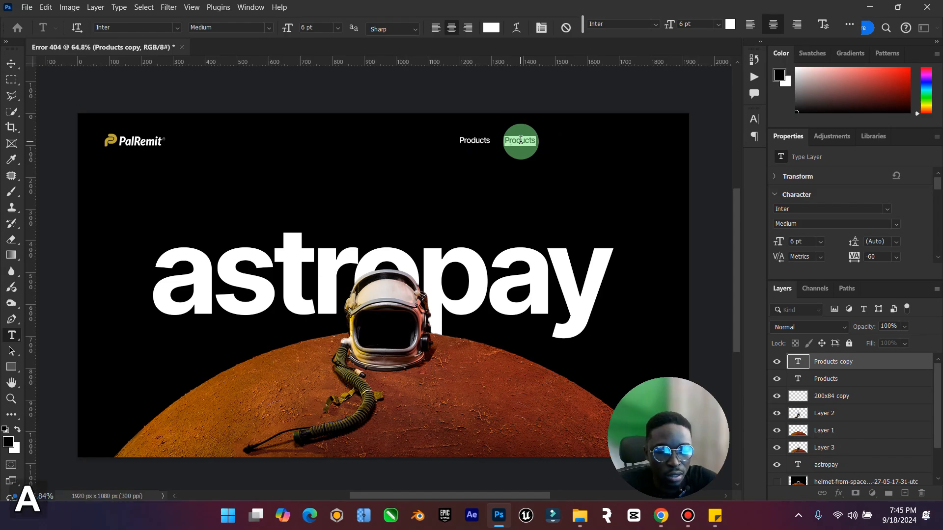
{"action": "type", "text": "A"}
{"action": "key", "text": "Caps_Lock"}
{"action": "key", "text": "Caps_Lock"}
{"action": "type", "text": "b"}
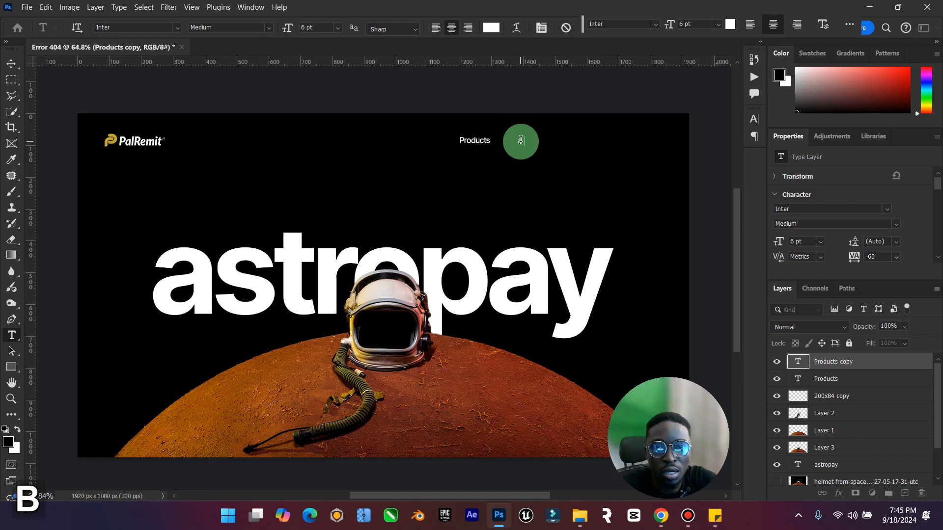
{"action": "key", "text": "ctrl+a"}
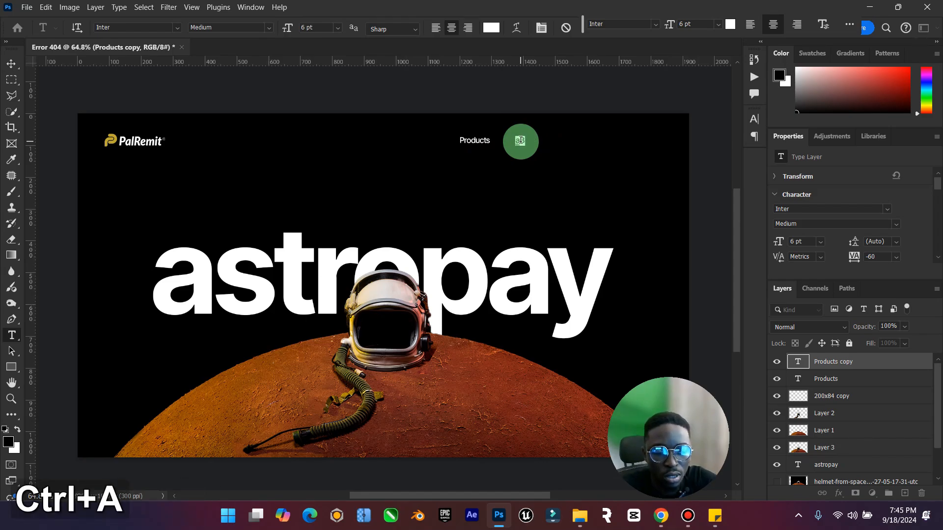
{"action": "key", "text": "Caps_Lock"}
{"action": "type", "text": "A"}
{"action": "key", "text": "Caps_Lock"}
{"action": "type", "text": "bout Us"}
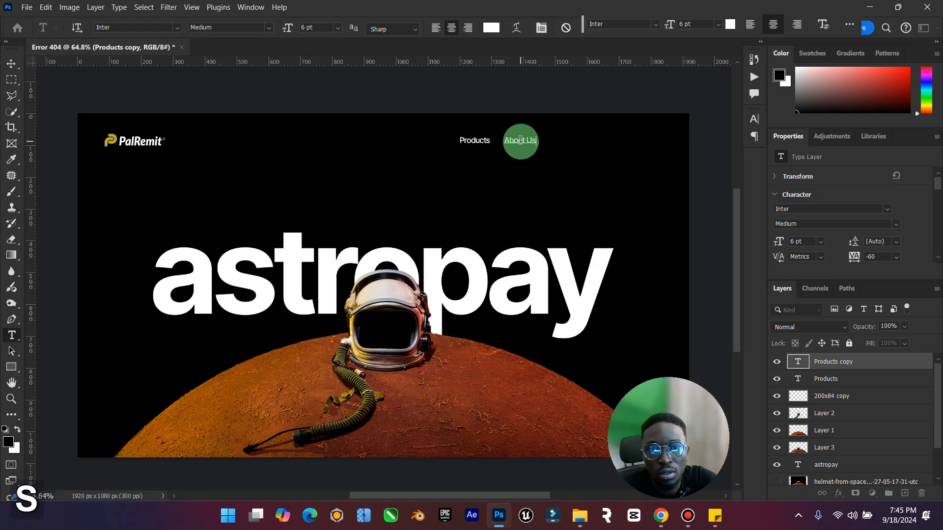
{"action": "left_click", "coordinate": [11, 63]}
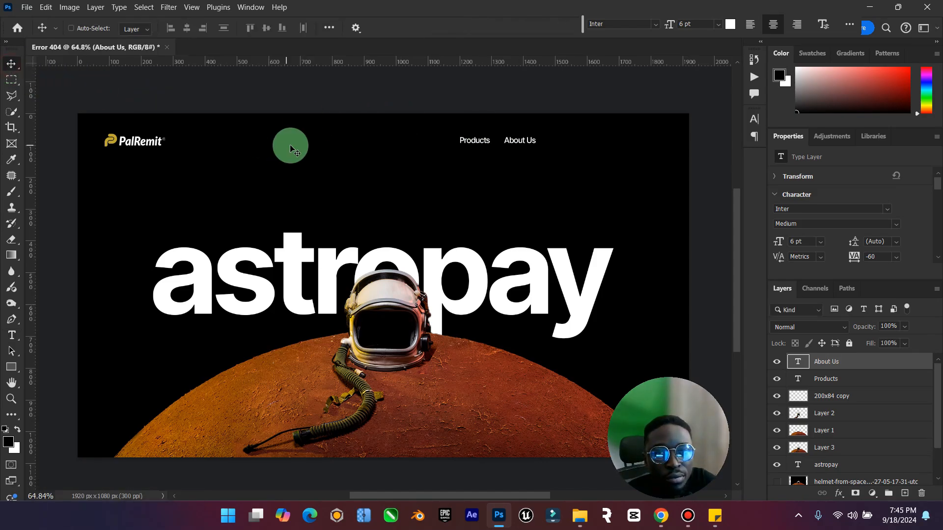
Step: Duplicate the About Us text to its right, check the website's menu order, and change the copy's wording to "Blogs"
{"action": "key", "text": "ctrl"}
{"action": "key", "text": "ctrl+j"}
{"action": "left_click_drag", "start_coordinate": [523, 143], "coordinate": [566, 143]}
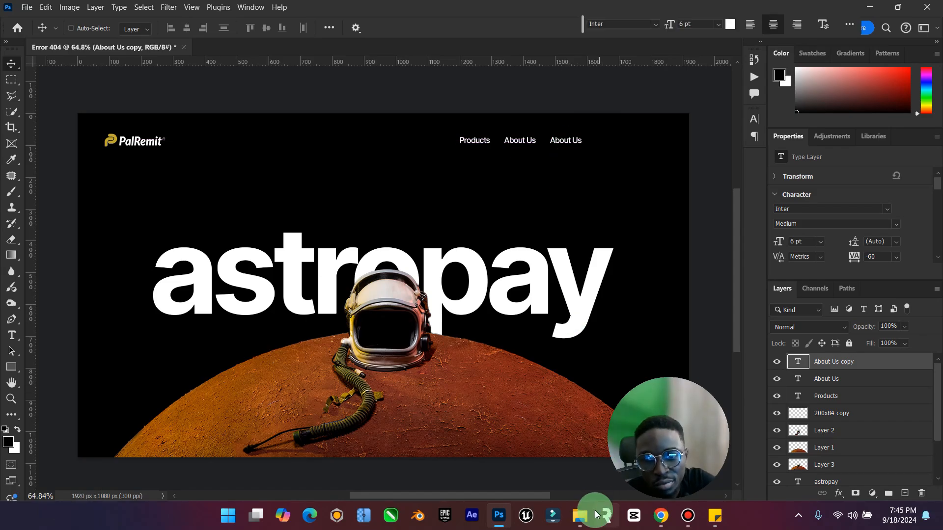
{"action": "left_click", "coordinate": [658, 520]}
{"action": "left_click", "coordinate": [659, 515]}
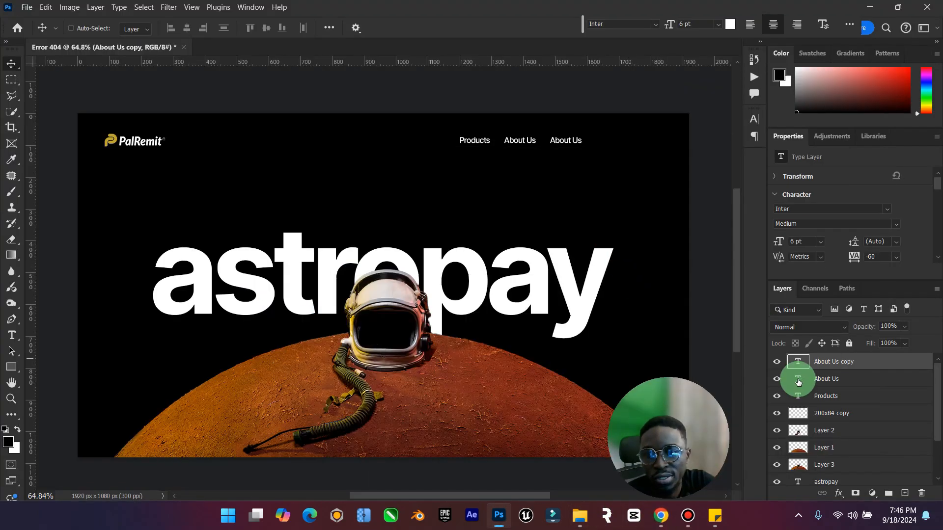
{"action": "double_click", "coordinate": [800, 361]}
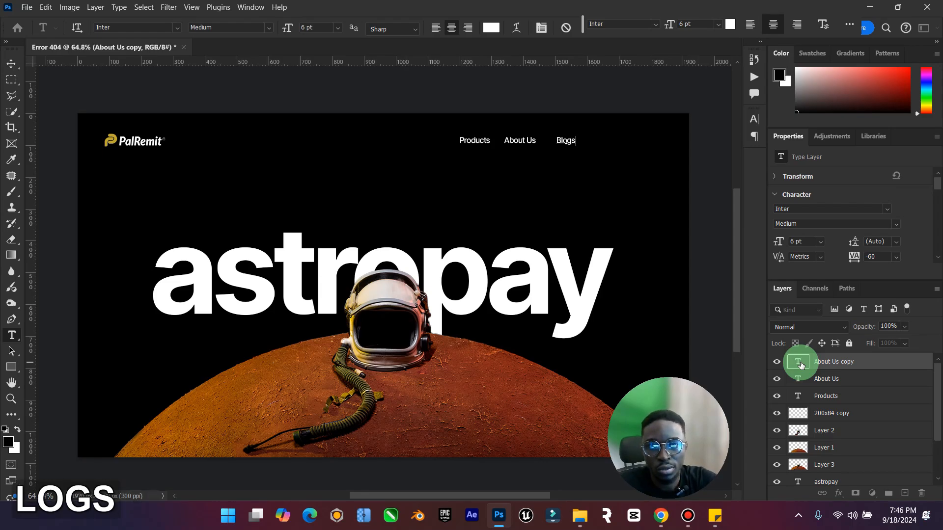
{"action": "left_click", "coordinate": [11, 64]}
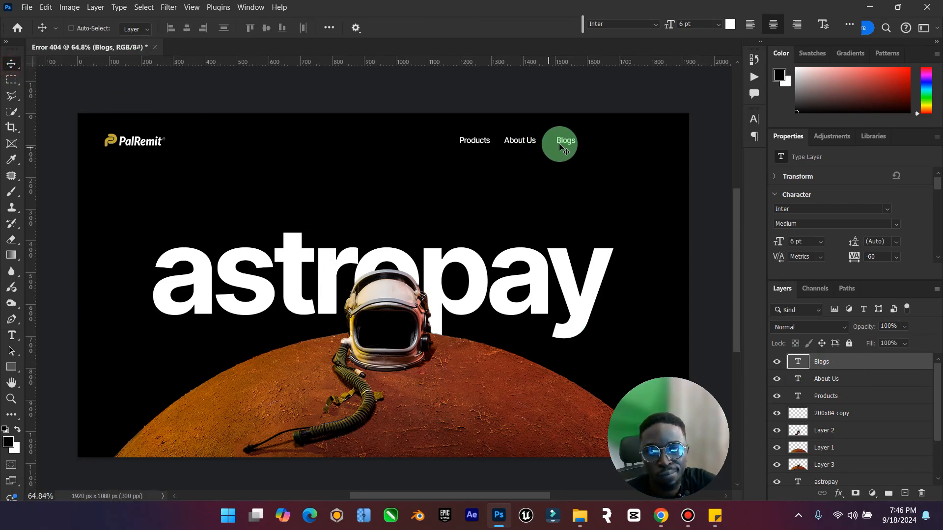
Step: Even out the Blogs spacing, duplicate the text to its right, and change the copy's wording to "Help Center"
{"action": "key", "text": "Caps_Lock"}
{"action": "left_click_drag", "start_coordinate": [561, 142], "coordinate": [590, 143]}
{"action": "key", "text": "ctrl+j"}
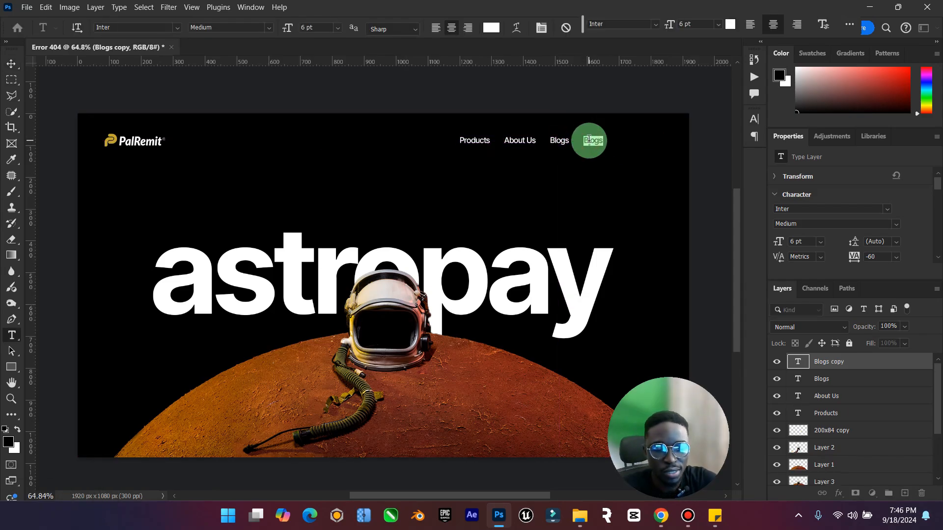
{"action": "key", "text": "Caps_Lock"}
{"action": "type", "text": "E"}
{"action": "type", "text": "elp"}
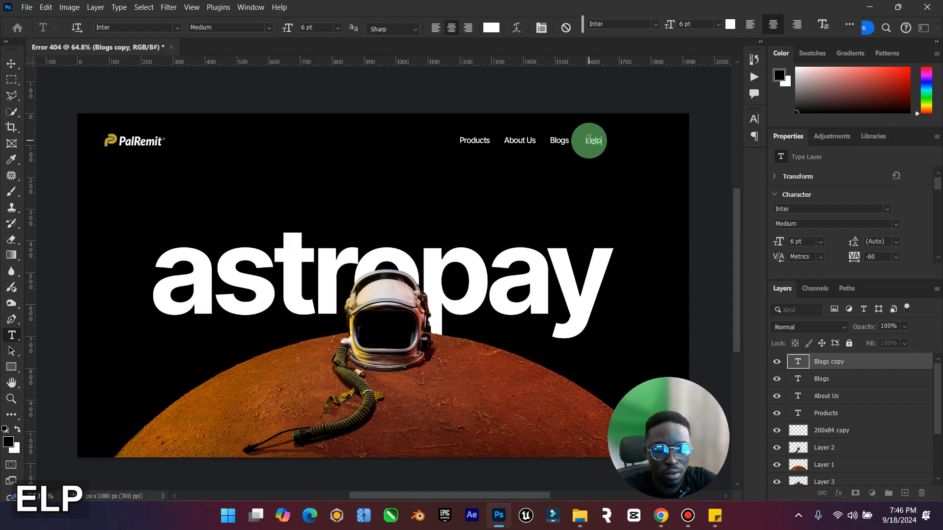
{"action": "key", "text": "Caps_Lock"}
{"action": "type", "text": "Center"}
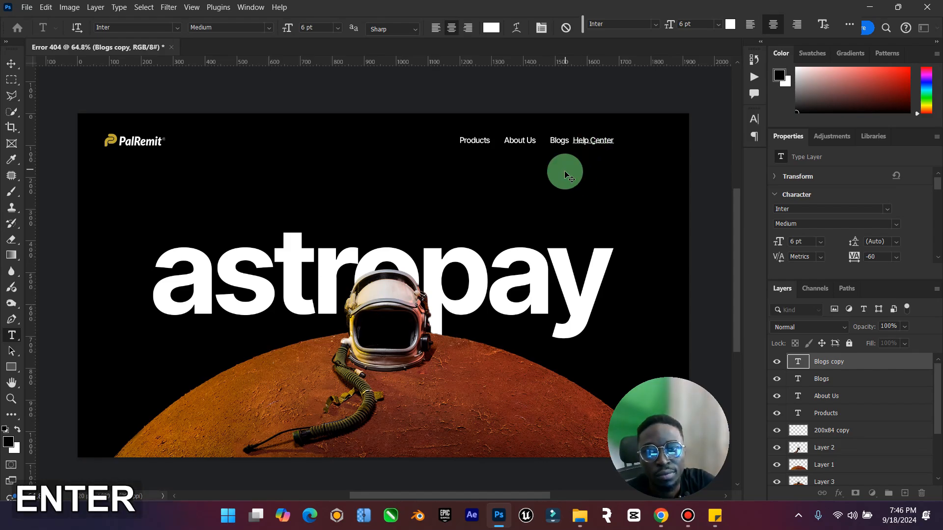
{"action": "left_click", "coordinate": [11, 63]}
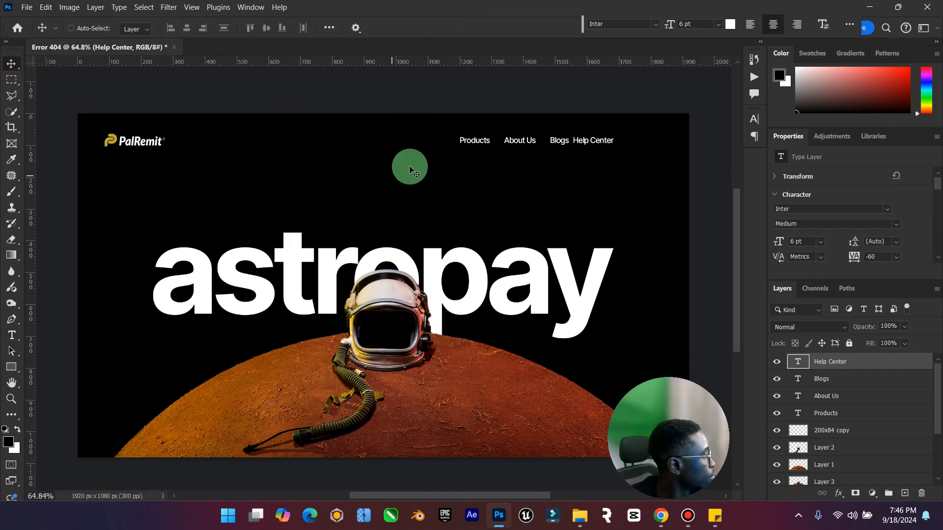
Step: Space Help Center away from Blogs, compare with the website header, and shift all four menu texts left together
{"action": "left_click_drag", "start_coordinate": [586, 140], "coordinate": [596, 140]}
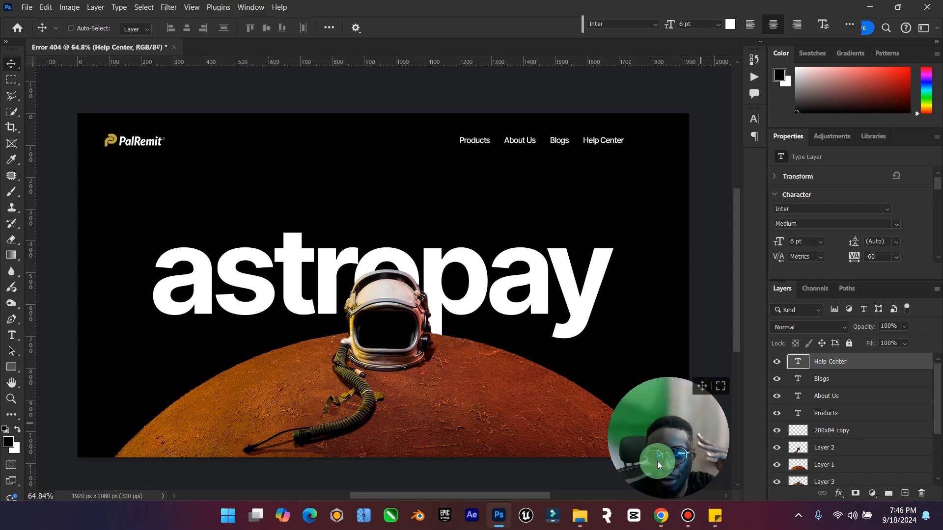
{"action": "left_click", "coordinate": [662, 515]}
{"action": "left_click", "coordinate": [662, 515]}
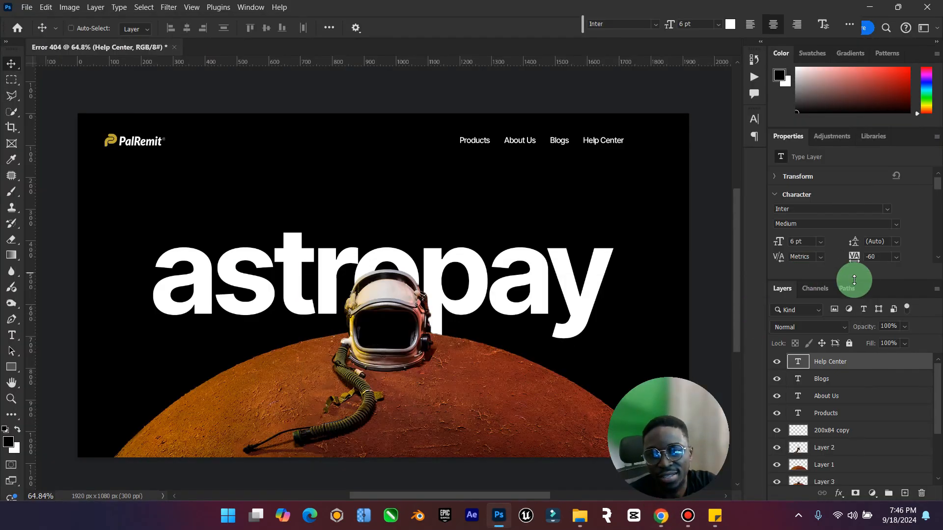
{"action": "left_click", "coordinate": [834, 412], "text": "shift"}
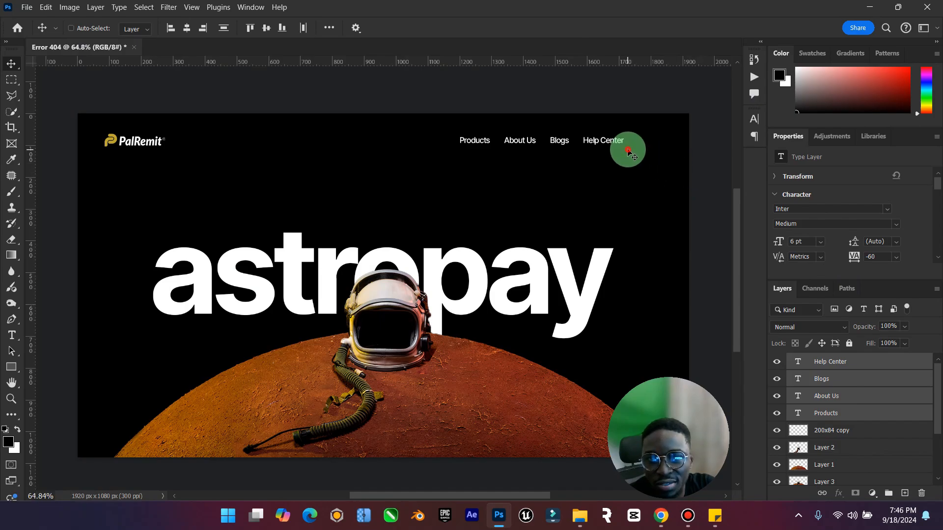
{"action": "left_click_drag", "start_coordinate": [625, 148], "coordinate": [577, 148]}
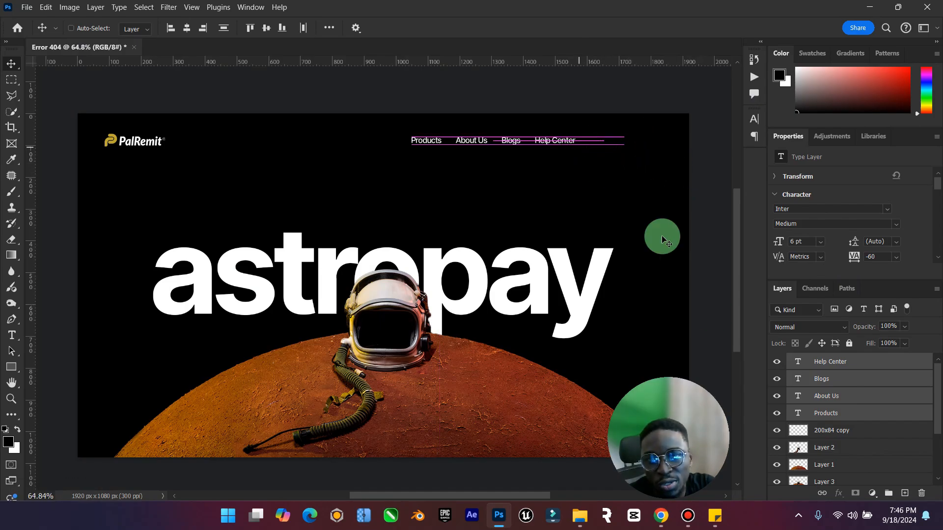
Step: Duplicate the Help Center text to the far right of the header row and change its wording to "Get Started"
{"action": "left_click", "coordinate": [829, 361]}
{"action": "key", "text": "ctrl+j"}
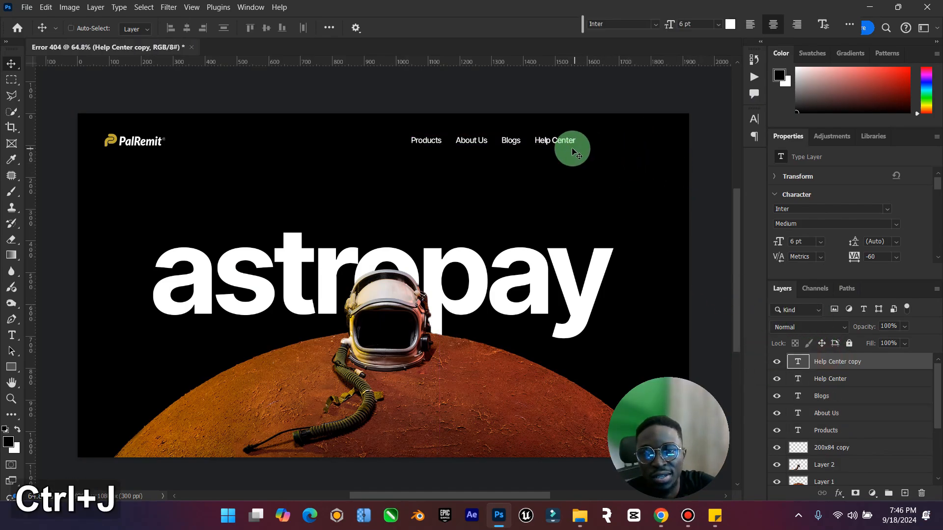
{"action": "left_click_drag", "start_coordinate": [565, 143], "coordinate": [654, 150]}
{"action": "double_click", "coordinate": [638, 140]}
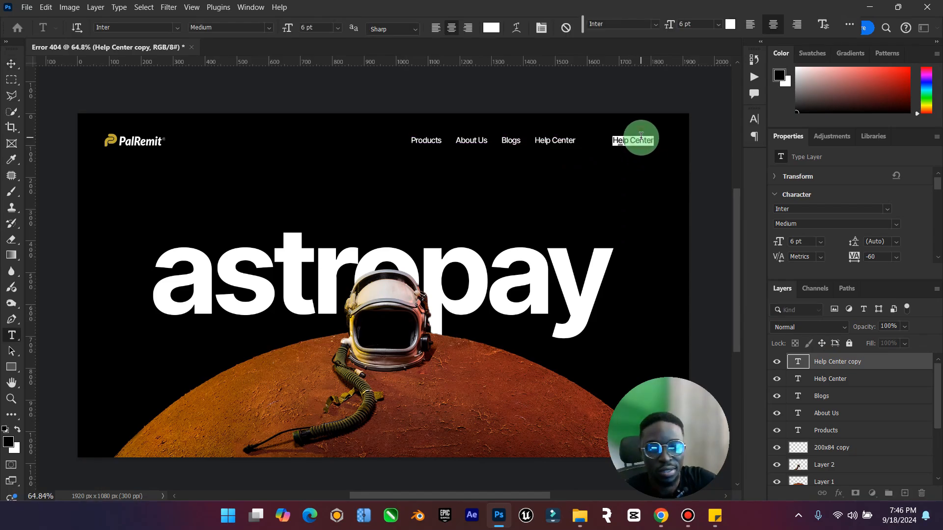
{"action": "key", "text": "Caps_Lock"}
{"action": "type", "text": "Get"}
{"action": "key", "text": "Caps_Lock"}
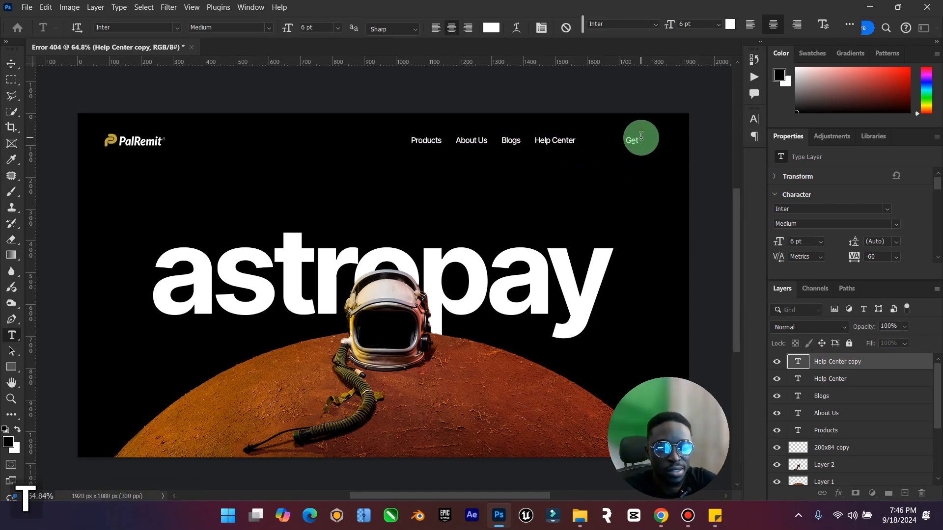
{"action": "type", "text": "Started"}
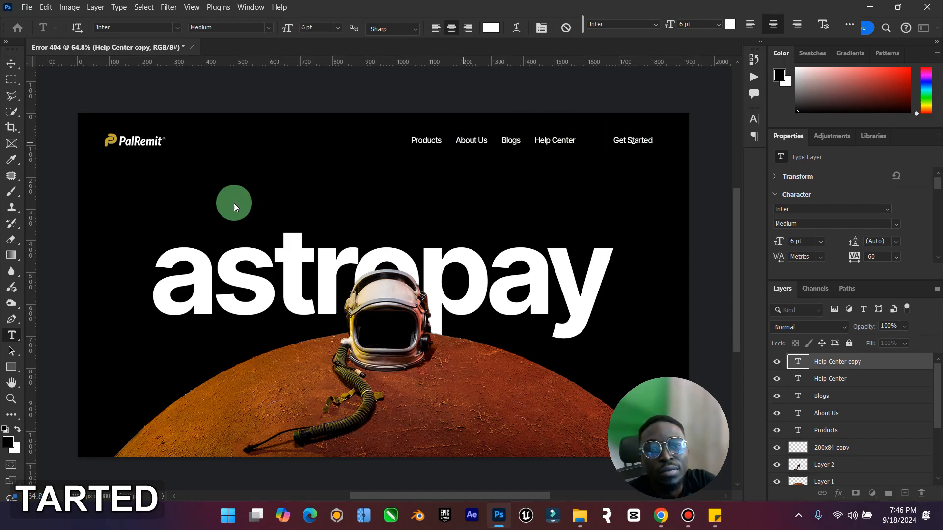
{"action": "left_click", "coordinate": [11, 64]}
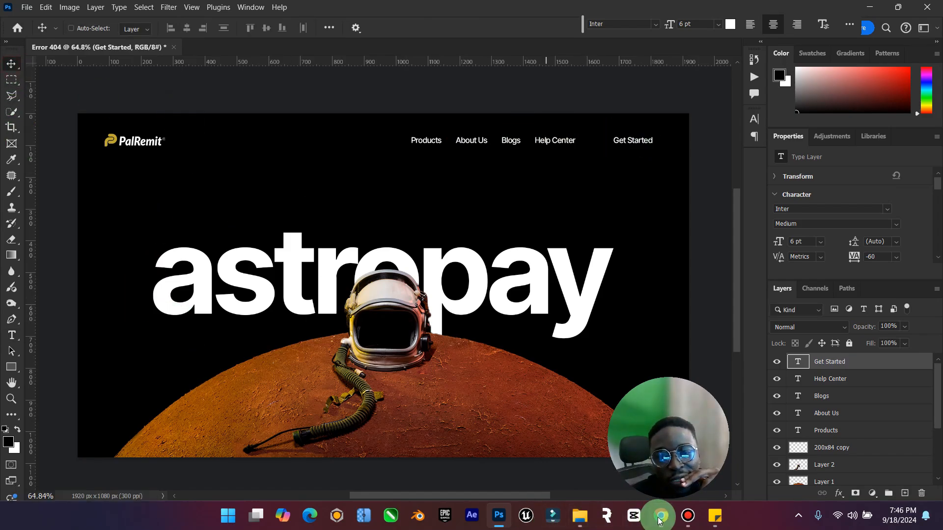
Step: Check the website's button, draw a black rectangle about 170 x 55 px over Get Started, and fully round its corners
{"action": "left_click", "coordinate": [660, 520]}
{"action": "left_click", "coordinate": [659, 521]}
{"action": "left_click", "coordinate": [12, 368]}
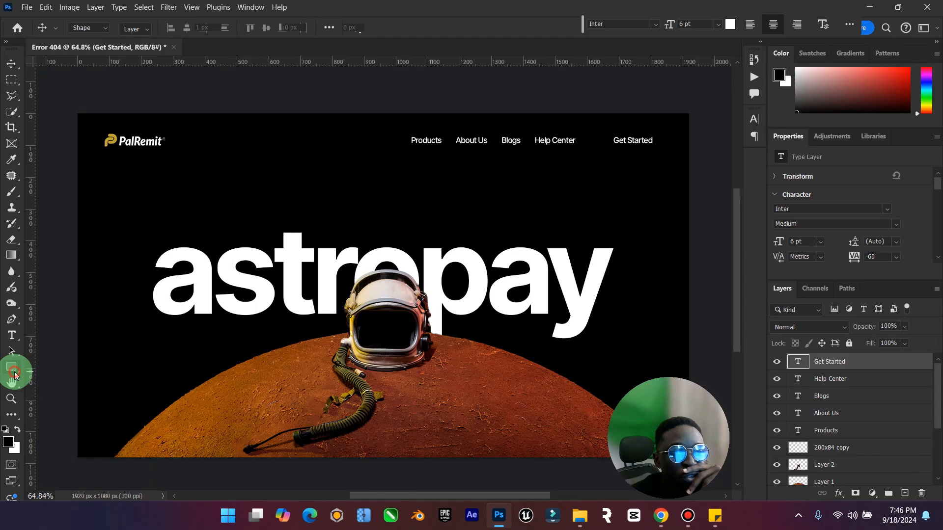
{"action": "left_click", "coordinate": [64, 370]}
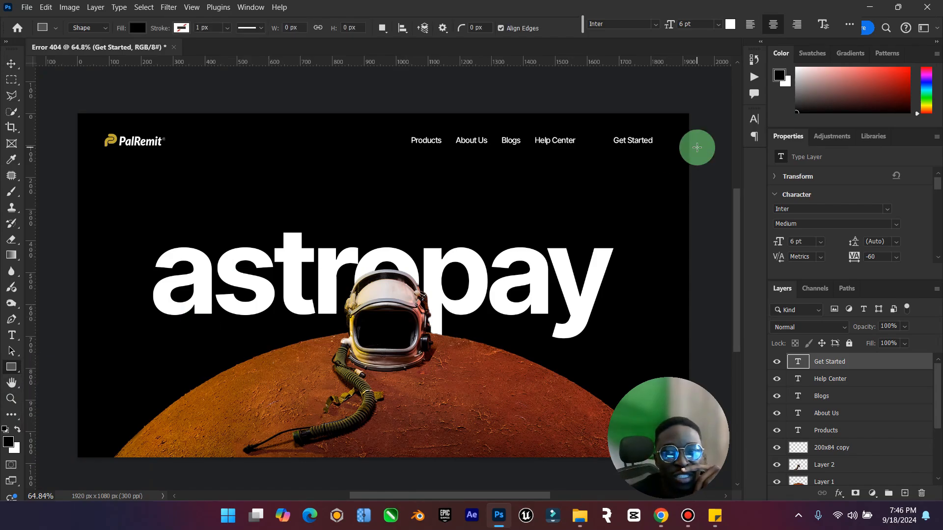
{"action": "scroll", "coordinate": [712, 120], "scroll_direction": "up", "scroll_amount": 6, "text": "alt"}
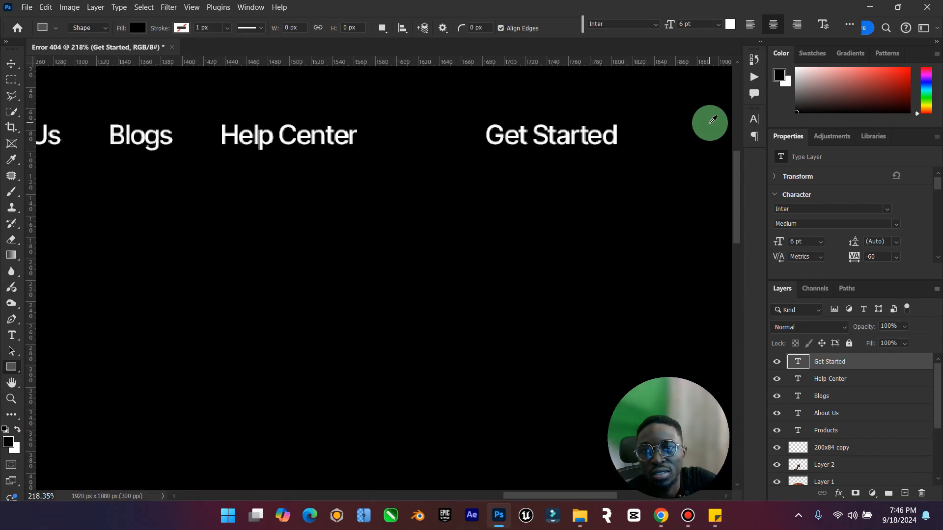
{"action": "scroll", "coordinate": [637, 120], "scroll_direction": "up", "scroll_amount": 3}
{"action": "left_click_drag", "start_coordinate": [462, 176], "coordinate": [644, 234]}
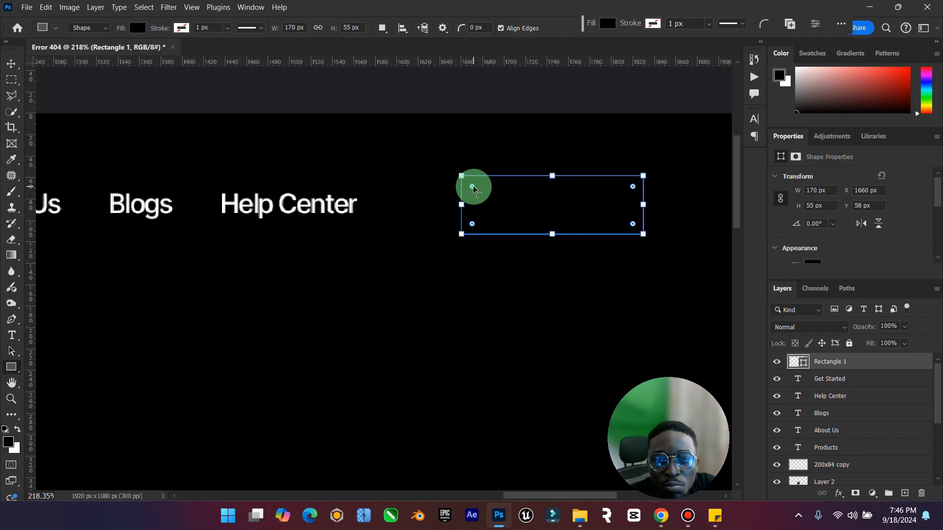
{"action": "left_click_drag", "start_coordinate": [473, 187], "coordinate": [500, 187]}
{"action": "left_click_drag", "start_coordinate": [521, 187], "coordinate": [521, 187]}
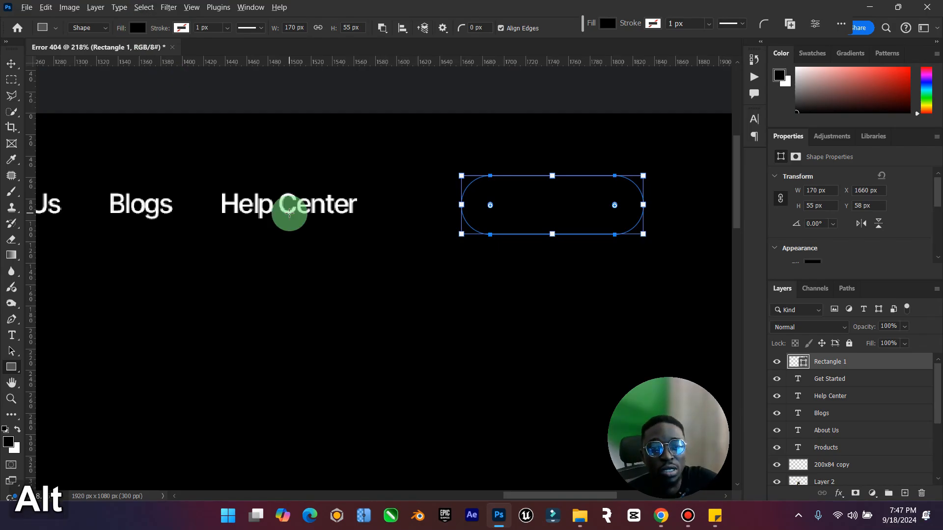
{"action": "scroll", "coordinate": [289, 213], "scroll_direction": "down", "scroll_amount": 5}
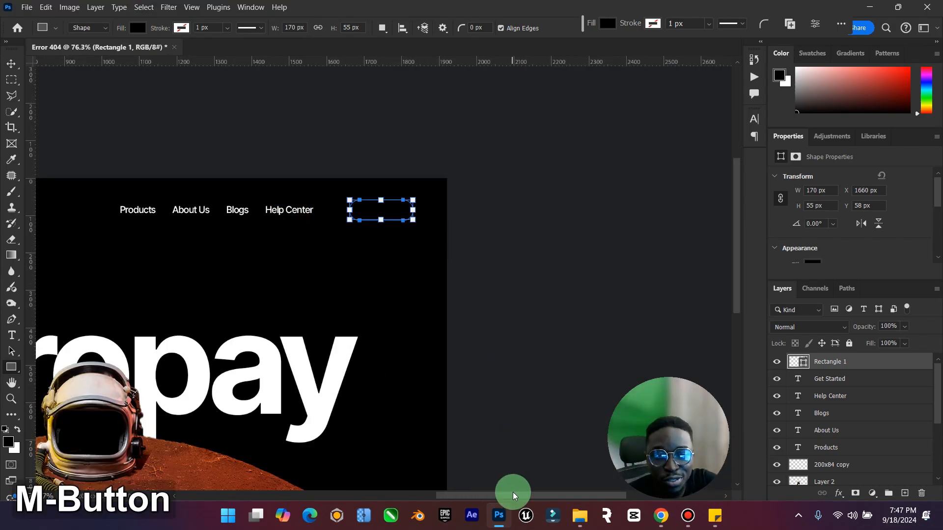
{"action": "left_click_drag", "start_coordinate": [505, 495], "coordinate": [415, 495]}
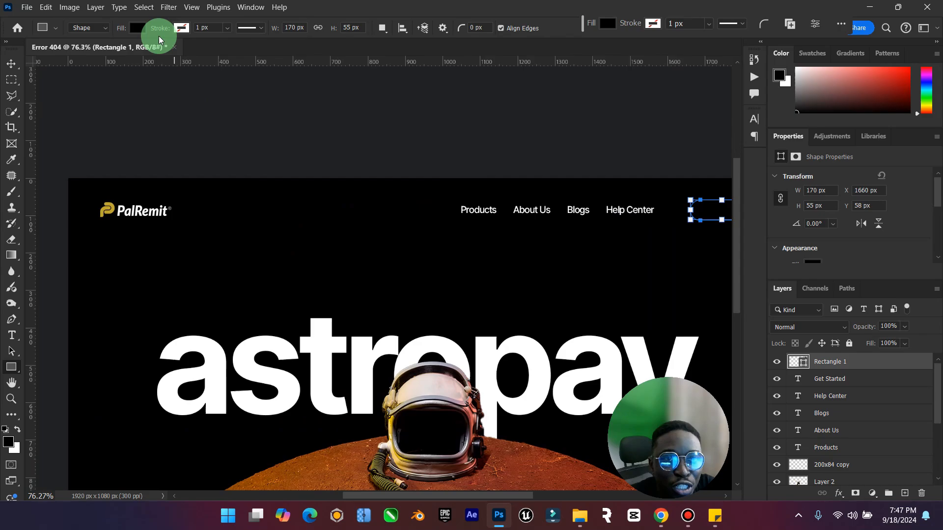
{"action": "left_click", "coordinate": [137, 27]}
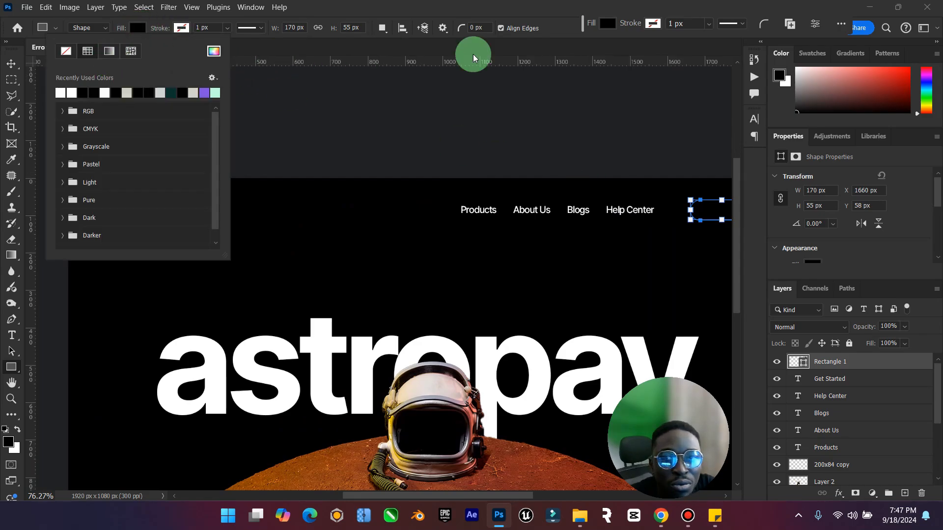
{"action": "left_click", "coordinate": [611, 24]}
{"action": "left_click", "coordinate": [607, 24]}
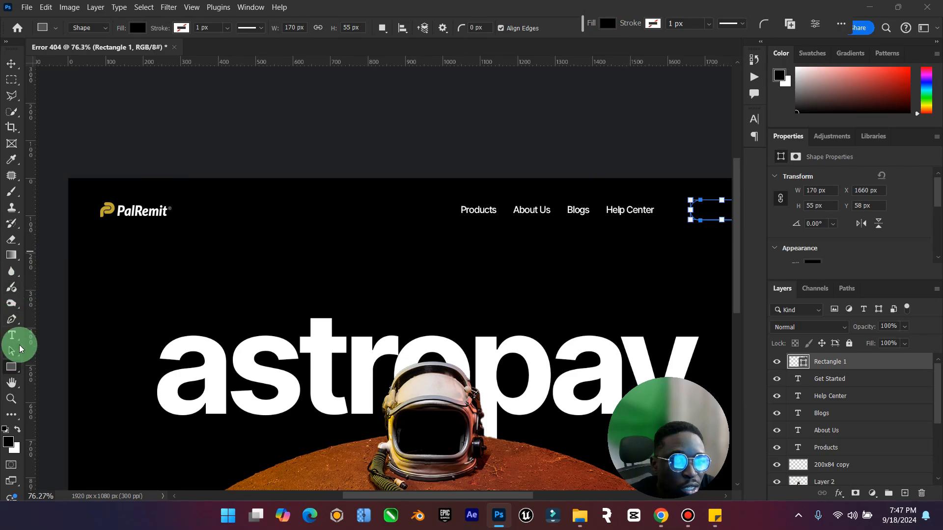
Step: Sample the gold #bea730 from the PalRemit logo and apply it as the button rectangle's fill
{"action": "left_click", "coordinate": [12, 445]}
{"action": "left_click", "coordinate": [109, 209]}
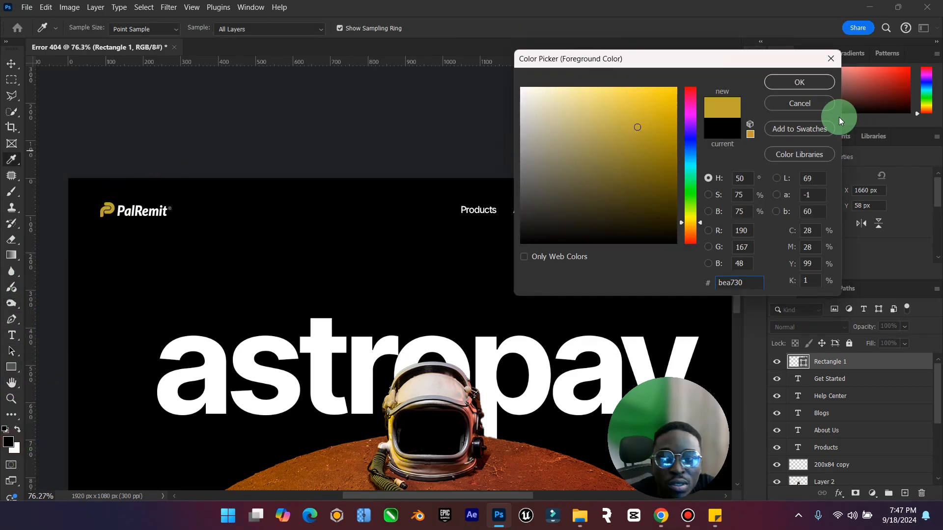
{"action": "left_click", "coordinate": [799, 82]}
{"action": "left_click", "coordinate": [137, 28]}
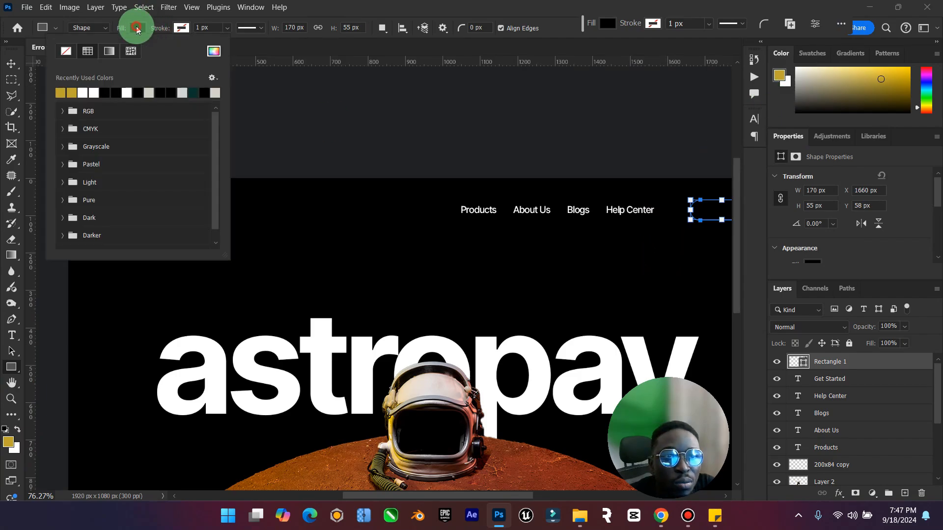
{"action": "left_click", "coordinate": [11, 63]}
Step: Place the Get Started text above the gold rectangle in the layer order and compare with the website's button
{"action": "left_click_drag", "start_coordinate": [490, 497], "coordinate": [548, 497]}
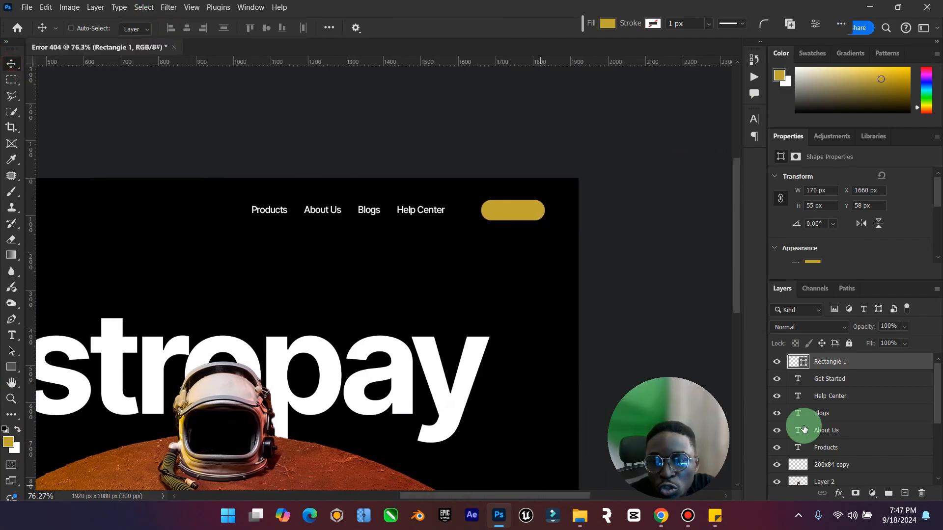
{"action": "left_click_drag", "start_coordinate": [877, 379], "coordinate": [864, 364]}
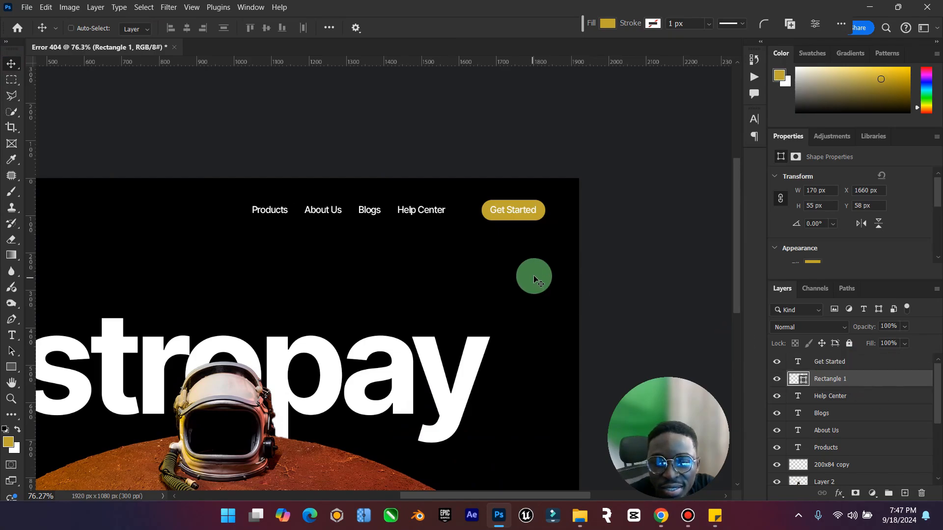
{"action": "left_click", "coordinate": [662, 517]}
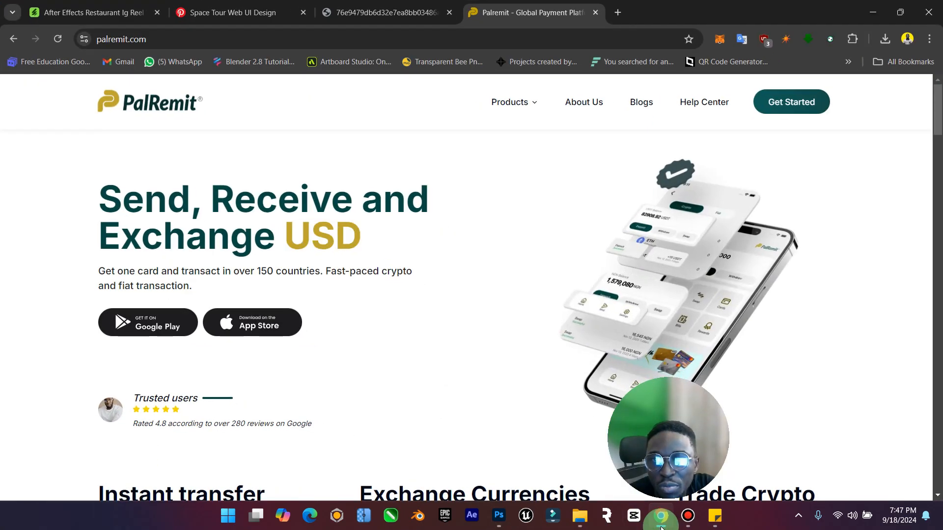
{"action": "left_click", "coordinate": [661, 516]}
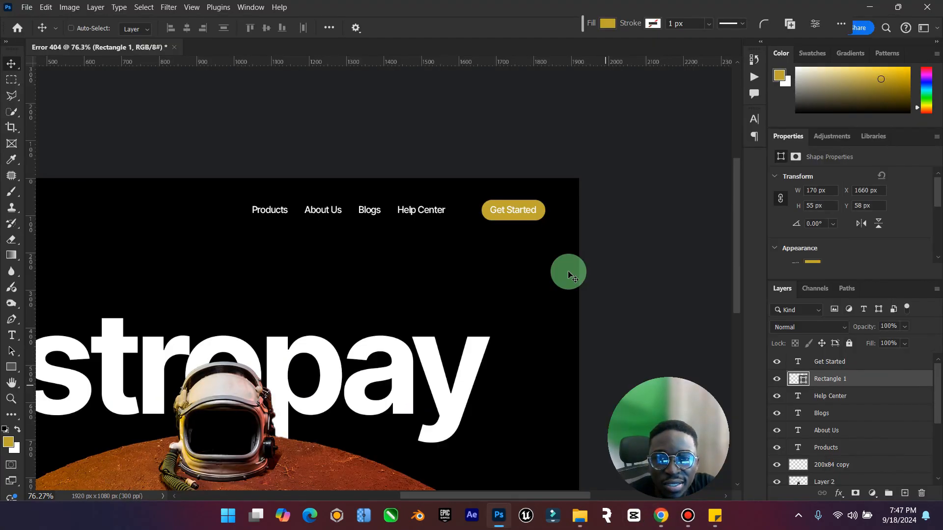
Step: Scale the Get Started text around its centre to about 85% so it fits inside the gold button
{"action": "left_click", "coordinate": [838, 362]}
{"action": "key", "text": "ctrl+t"}
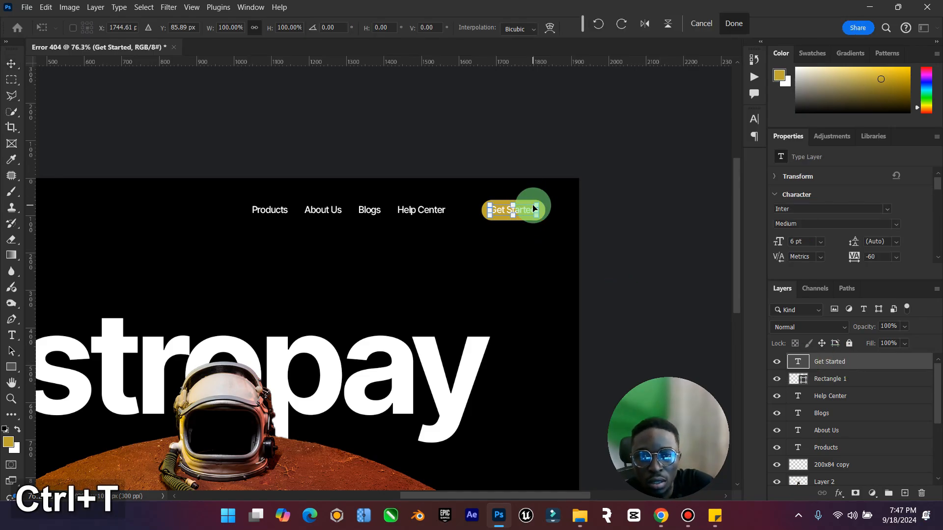
{"action": "key", "text": "space"}
{"action": "left_click_drag", "start_coordinate": [535, 209], "coordinate": [533, 209]}
{"action": "key", "text": "alt"}
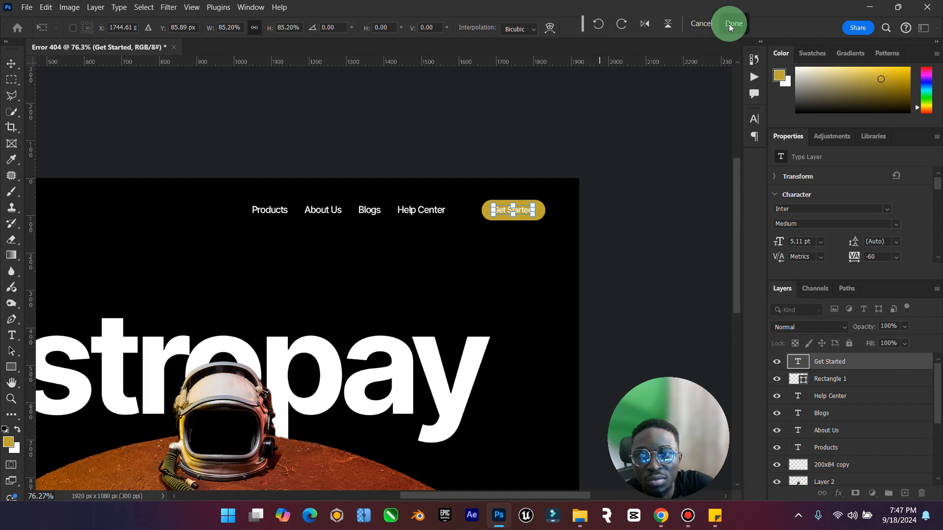
{"action": "left_click", "coordinate": [728, 24]}
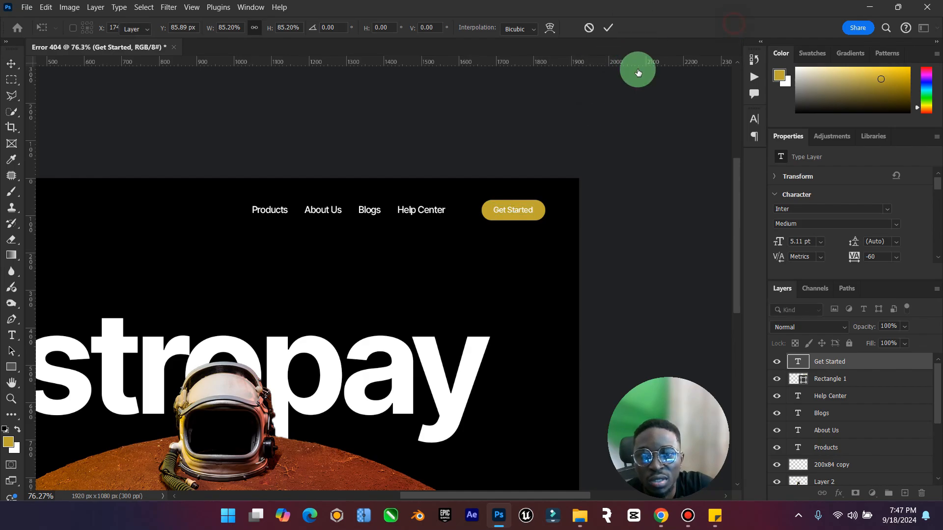
Step: Fit the whole page in view and move the large astropay text slightly higher above the helmet
{"action": "double_click", "coordinate": [12, 383]}
{"action": "left_click", "coordinate": [11, 64]}
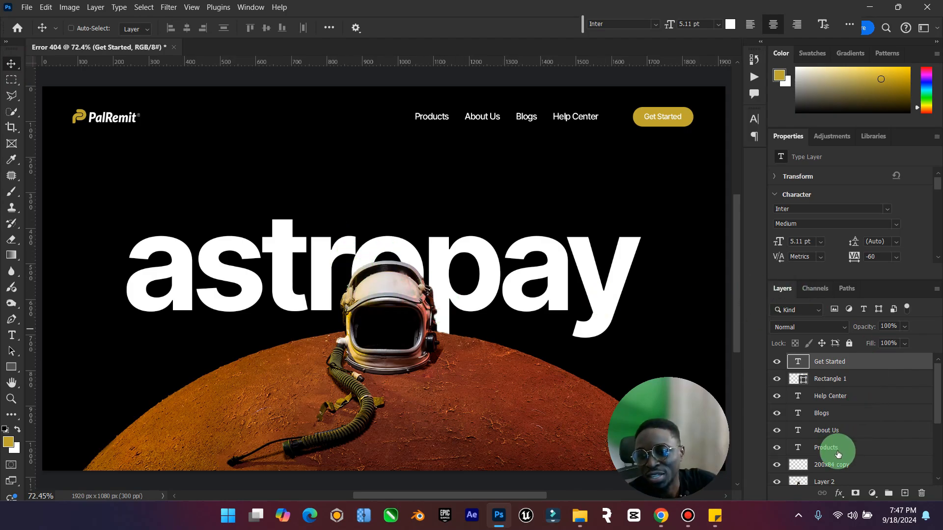
{"action": "scroll", "coordinate": [851, 433], "scroll_direction": "down", "scroll_amount": 2}
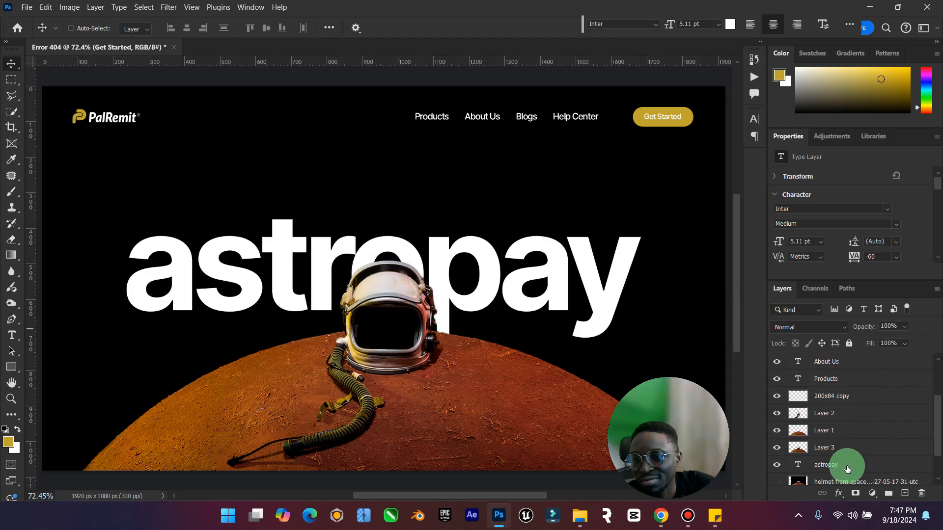
{"action": "left_click", "coordinate": [847, 467]}
{"action": "left_click_drag", "start_coordinate": [474, 255], "coordinate": [480, 233]}
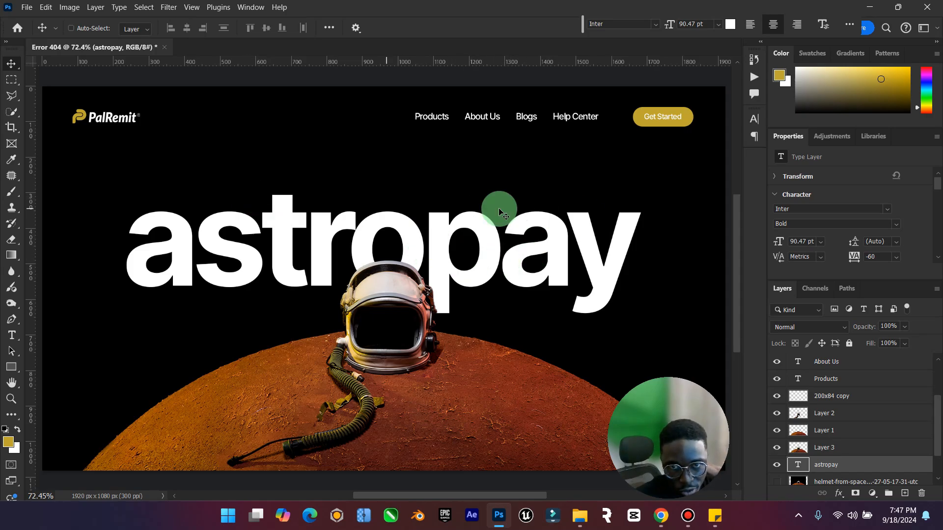
Step: Copy "Experience seamless transactions on different platforms" from the PalRemit website in the browser and return to Photoshop
{"action": "left_click", "coordinate": [661, 515]}
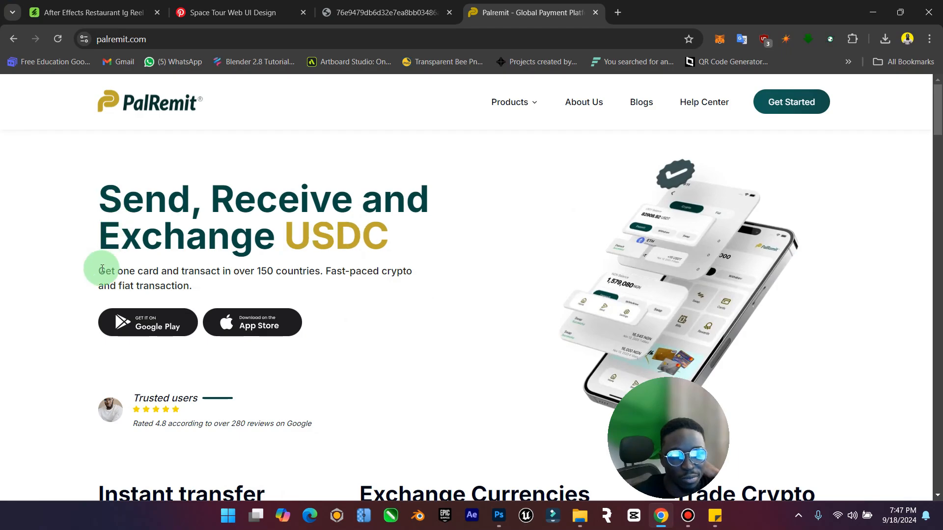
{"action": "scroll", "coordinate": [145, 256], "scroll_direction": "down", "scroll_amount": 10}
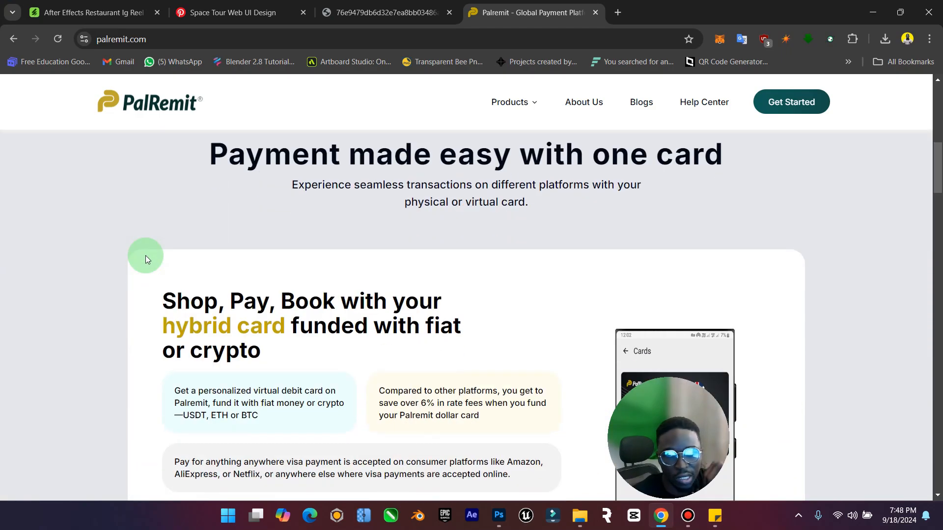
{"action": "scroll", "coordinate": [145, 259], "scroll_direction": "up", "scroll_amount": 2}
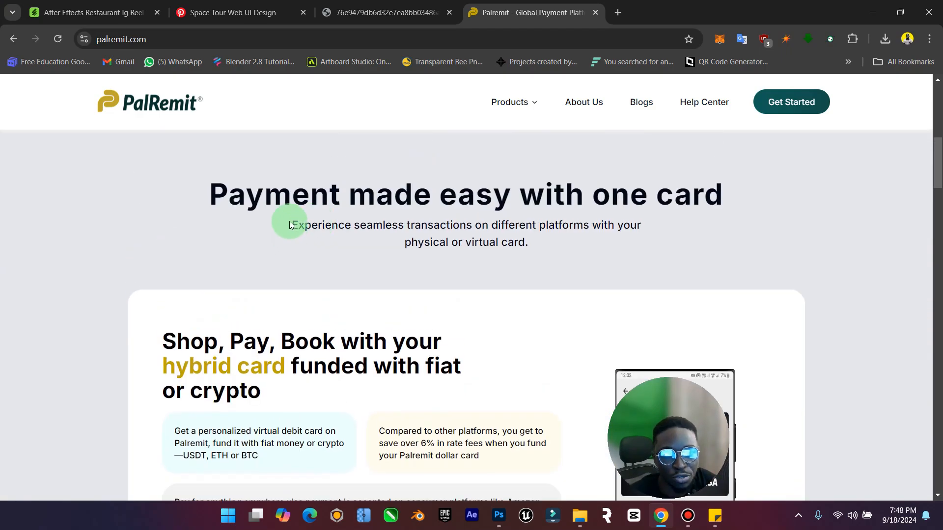
{"action": "left_click_drag", "start_coordinate": [290, 225], "coordinate": [577, 226]}
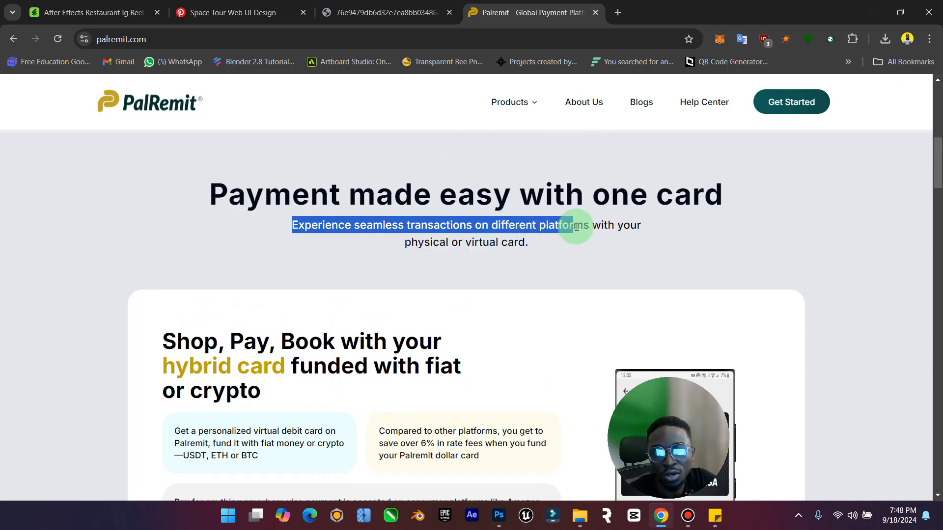
{"action": "key", "text": "ctrl+c"}
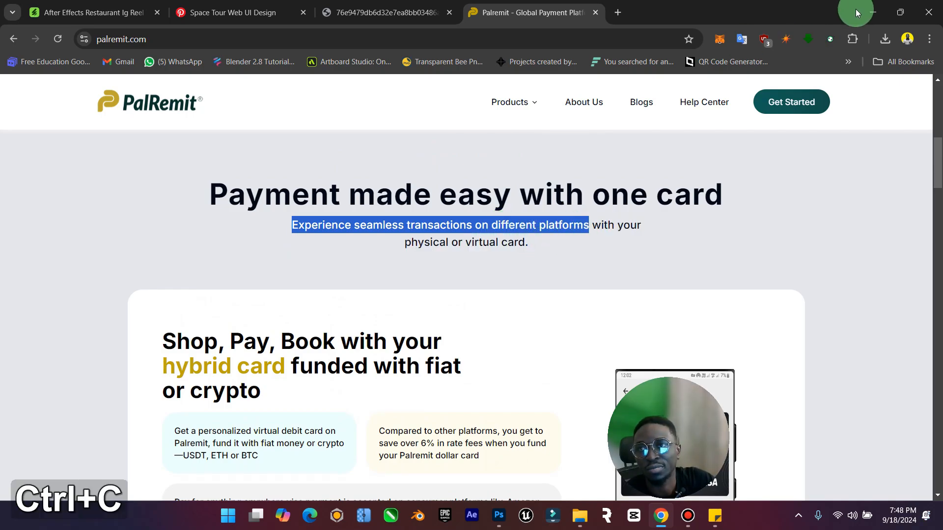
{"action": "left_click_drag", "start_coordinate": [855, 10], "coordinate": [863, 14]}
{"action": "left_click", "coordinate": [896, 18]}
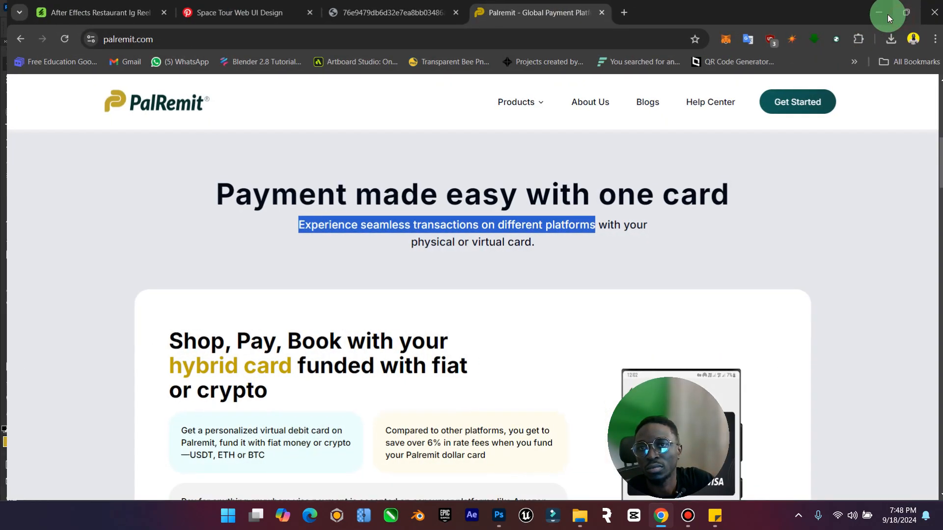
{"action": "left_click", "coordinate": [888, 14]}
Step: Duplicate the About Us text, replace the copy's wording with the copied tagline, and place it near the page's bottom centre
{"action": "left_click", "coordinate": [845, 368]}
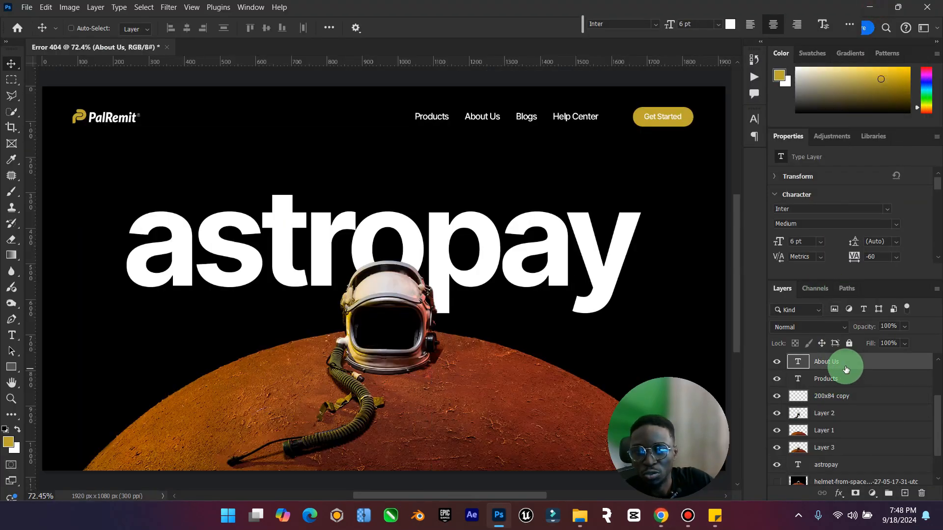
{"action": "key", "text": "ctrl+j"}
{"action": "left_click_drag", "start_coordinate": [481, 117], "coordinate": [366, 195]}
{"action": "double_click", "coordinate": [366, 193]}
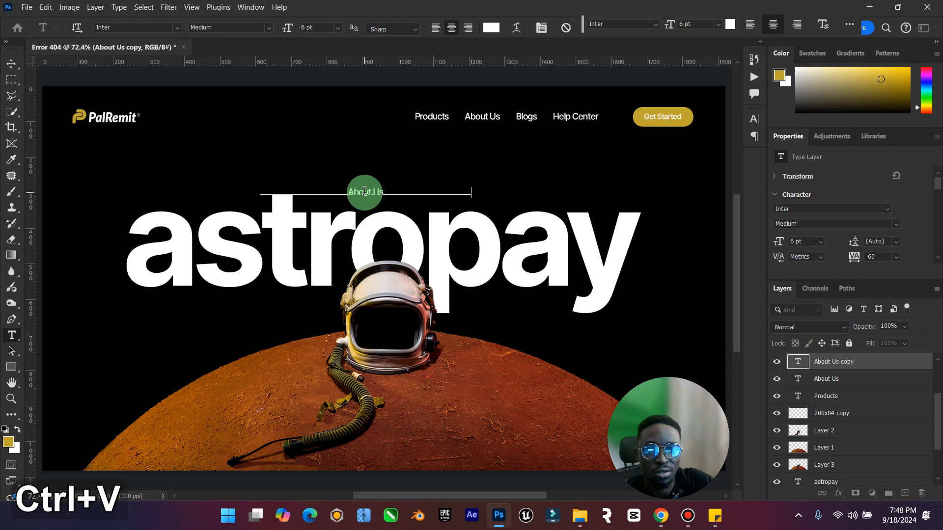
{"action": "key", "text": "ctrl+v"}
{"action": "left_click", "coordinate": [10, 63]}
{"action": "left_click_drag", "start_coordinate": [361, 190], "coordinate": [396, 441]}
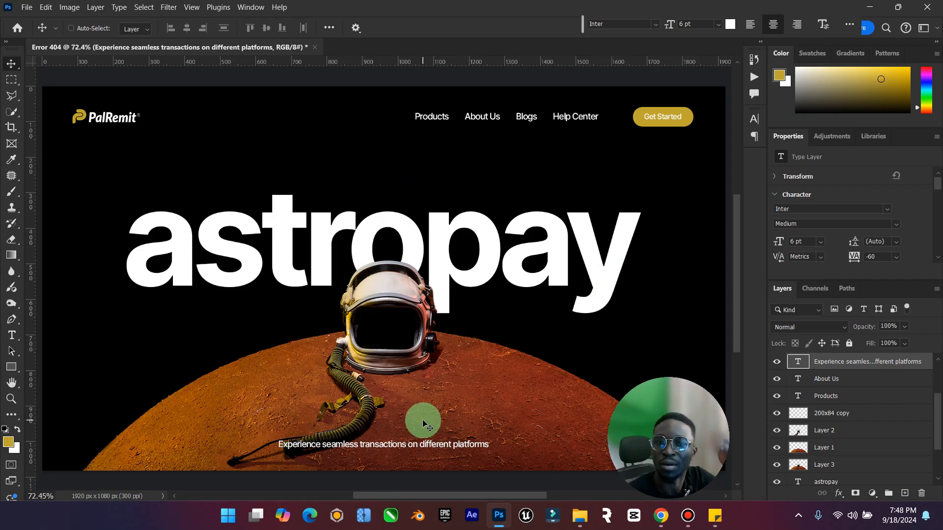
{"action": "left_click", "coordinate": [11, 383]}
{"action": "left_click", "coordinate": [10, 398]}
{"action": "left_click_drag", "start_coordinate": [510, 355], "coordinate": [490, 349]}
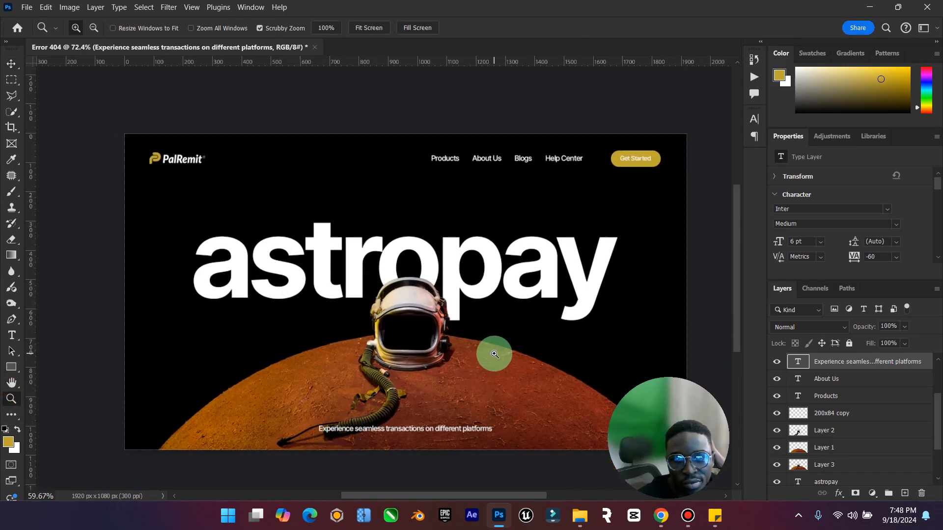
{"action": "left_click", "coordinate": [10, 66]}
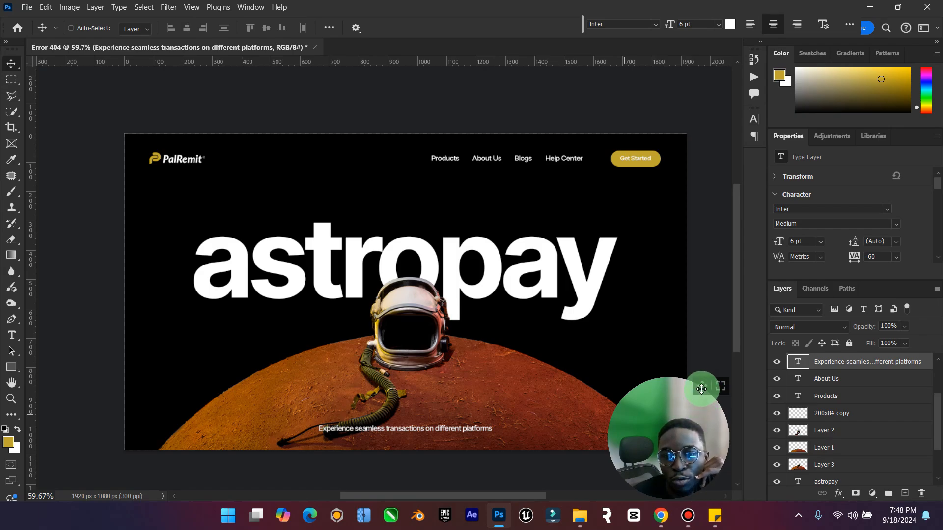
{"action": "left_click_drag", "start_coordinate": [701, 389], "coordinate": [482, 9]}
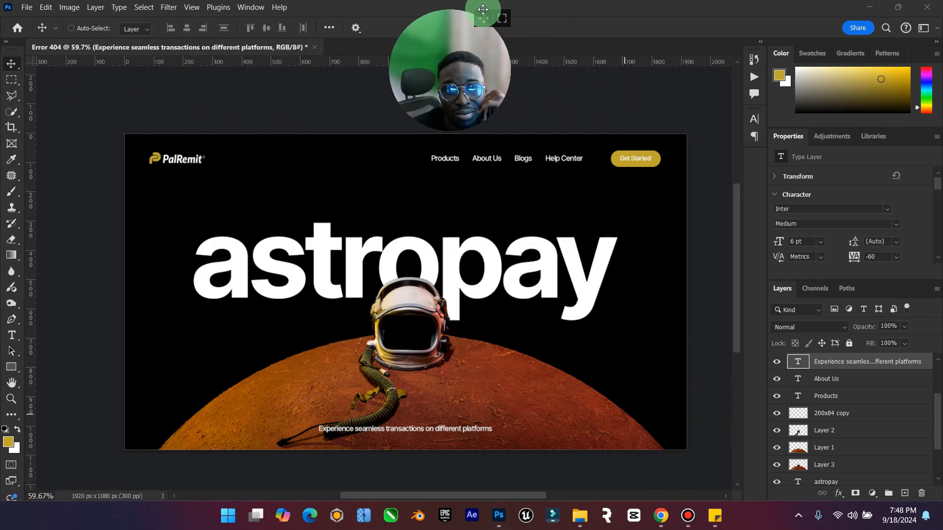
{"action": "left_click", "coordinate": [11, 384]}
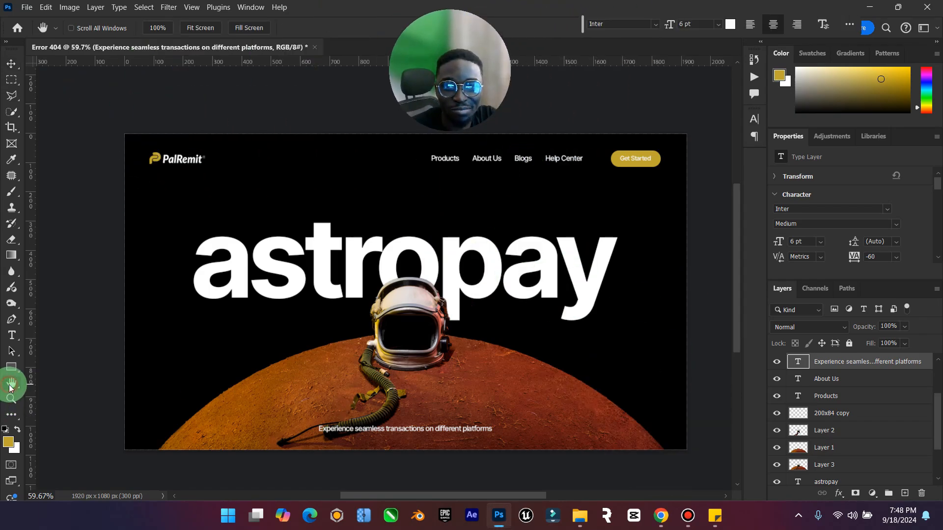
{"action": "double_click", "coordinate": [10, 384]}
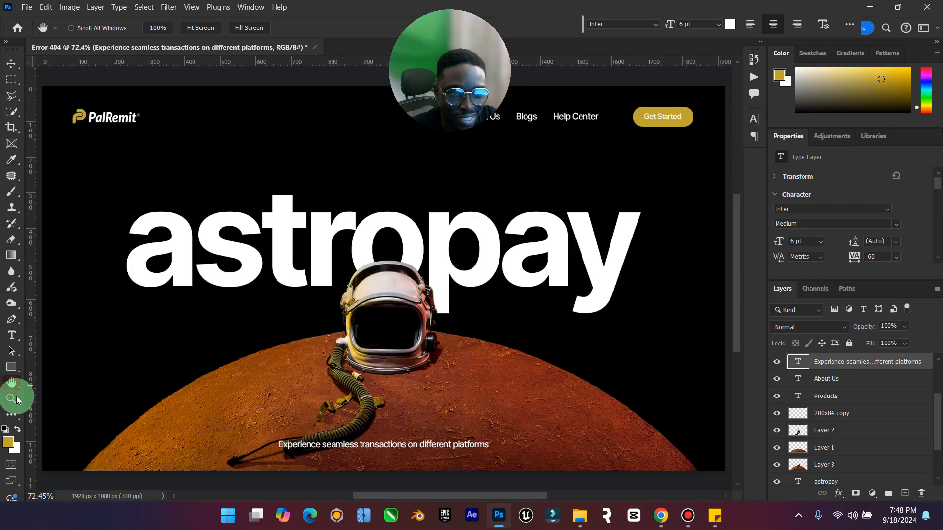
{"action": "left_click", "coordinate": [11, 399]}
{"action": "left_click_drag", "start_coordinate": [514, 224], "coordinate": [502, 229]}
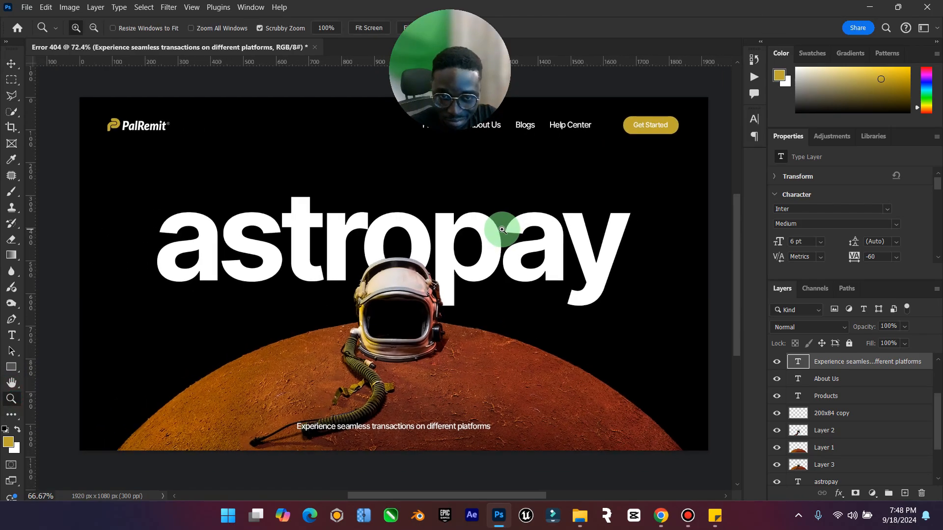
{"action": "left_click", "coordinate": [19, 66]}
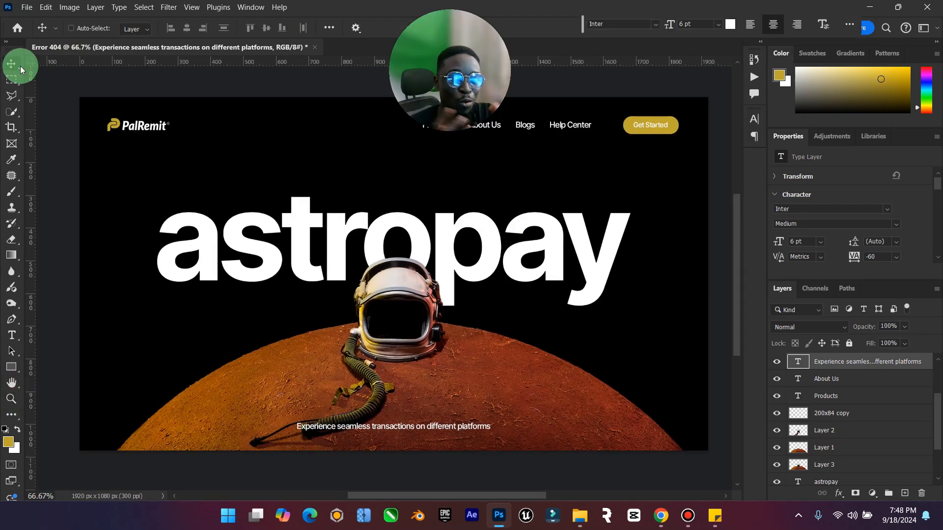
{"action": "mouse_move", "coordinate": [474, 4]}
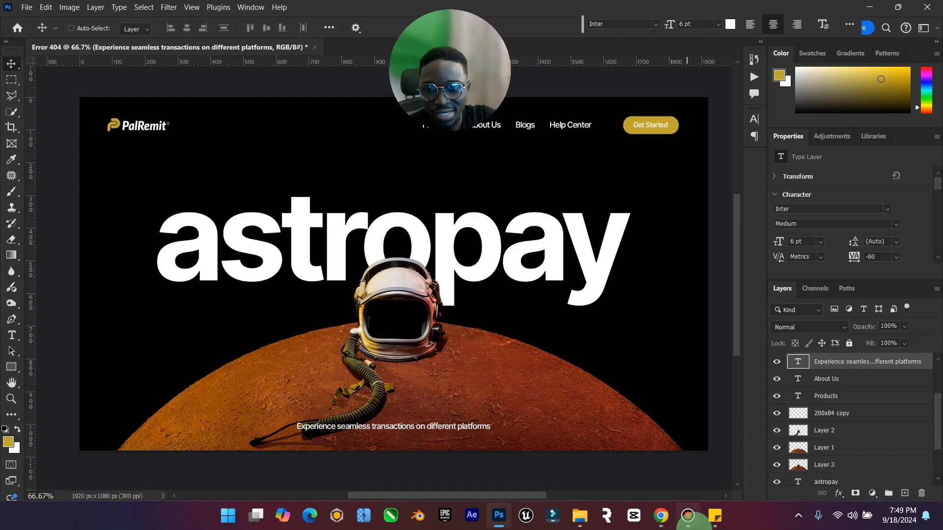
Step: Switch to the browser and open the Pexels website in place of the pinned mobile payment design image
{"action": "left_click", "coordinate": [664, 524]}
{"action": "left_click", "coordinate": [346, 12]}
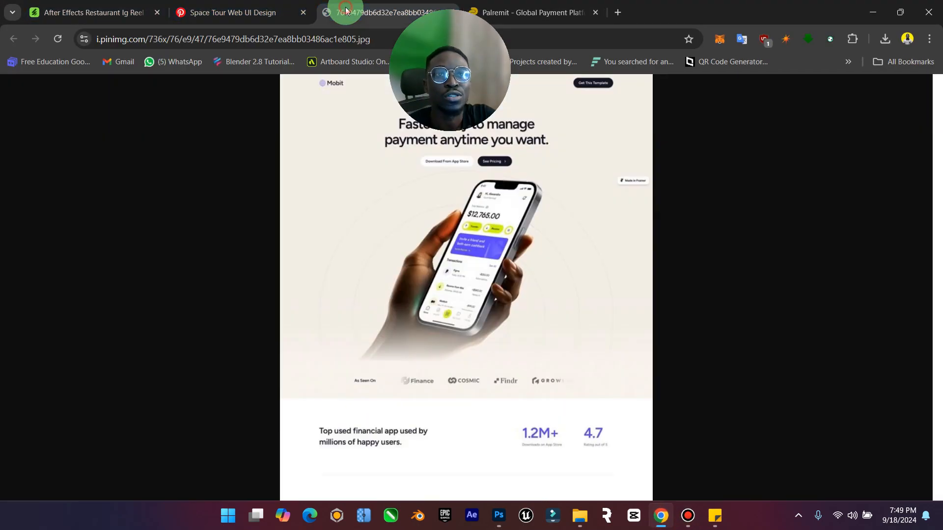
{"action": "left_click", "coordinate": [289, 40]}
{"action": "type", "text": "pex"}
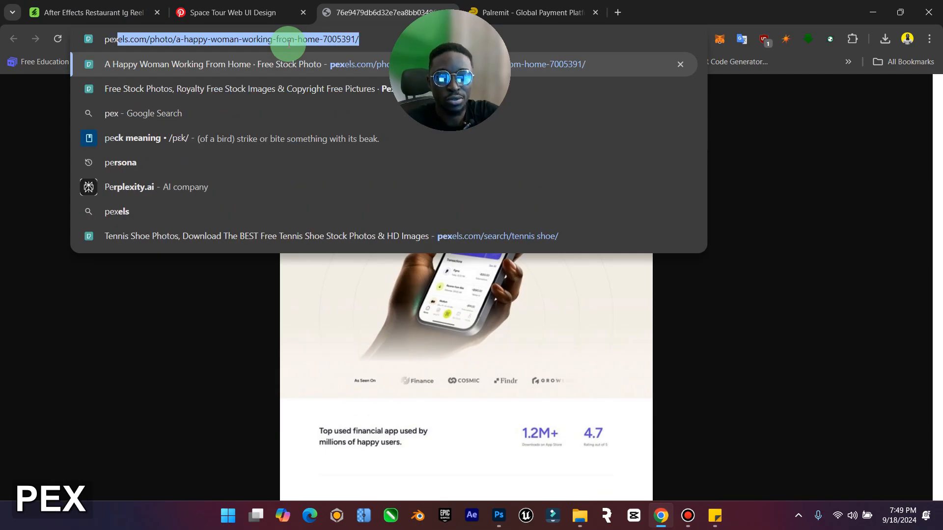
{"action": "key", "text": "Return"}
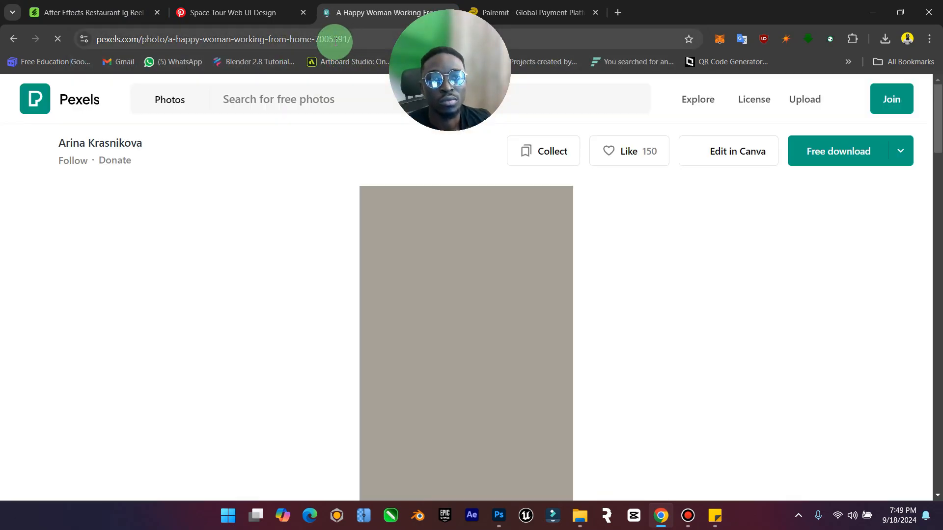
Step: Search Pexels for "night stars" and download the dark starry sky photo that comes first in the results
{"action": "left_click", "coordinate": [309, 99]}
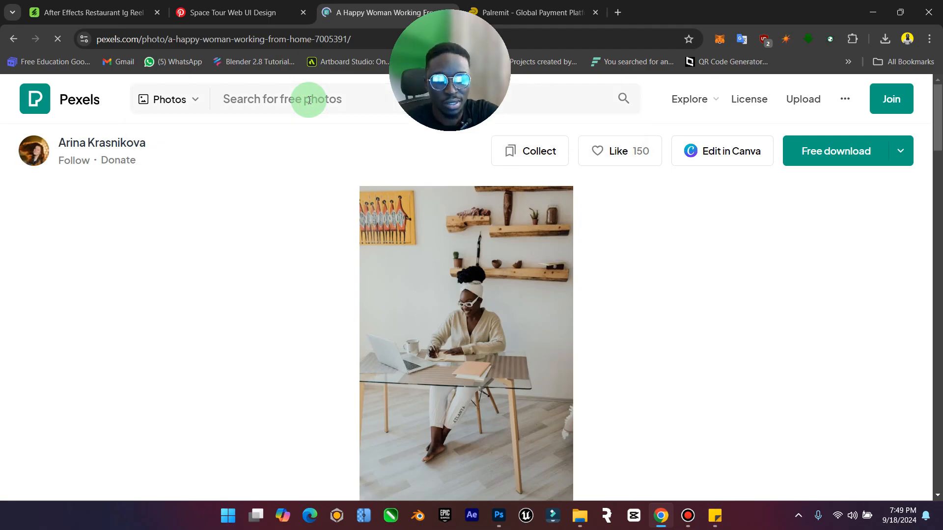
{"action": "type", "text": "ni"}
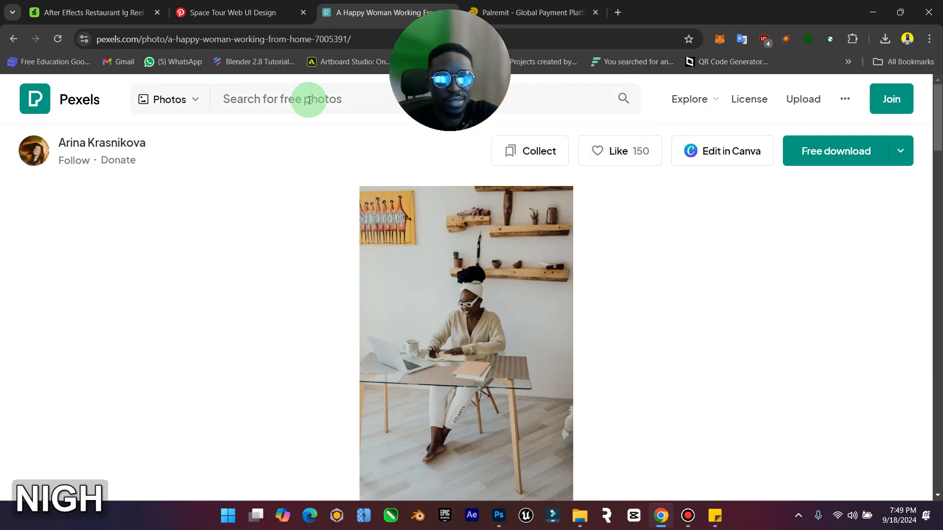
{"action": "key", "text": "space"}
{"action": "left_click", "coordinate": [309, 100]}
{"action": "type", "text": "n"}
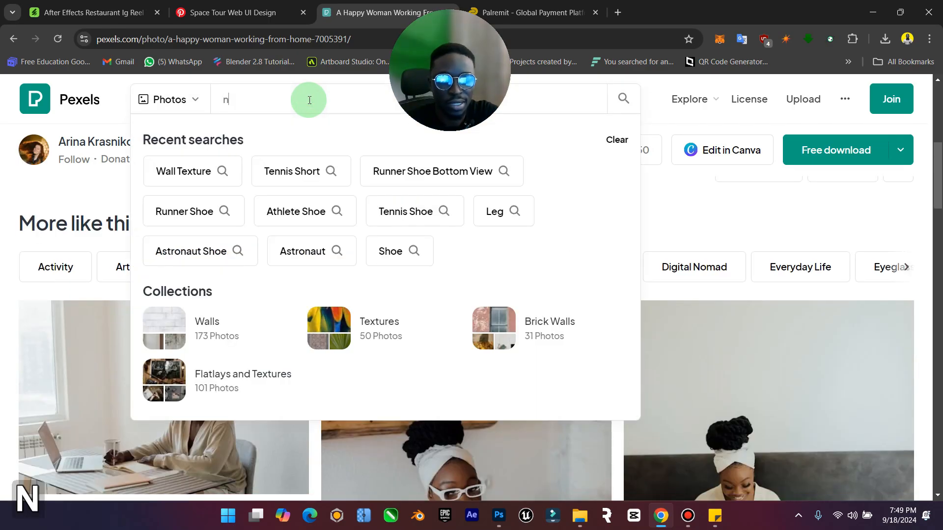
{"action": "type", "text": "ight stars"}
{"action": "key", "text": "Return"}
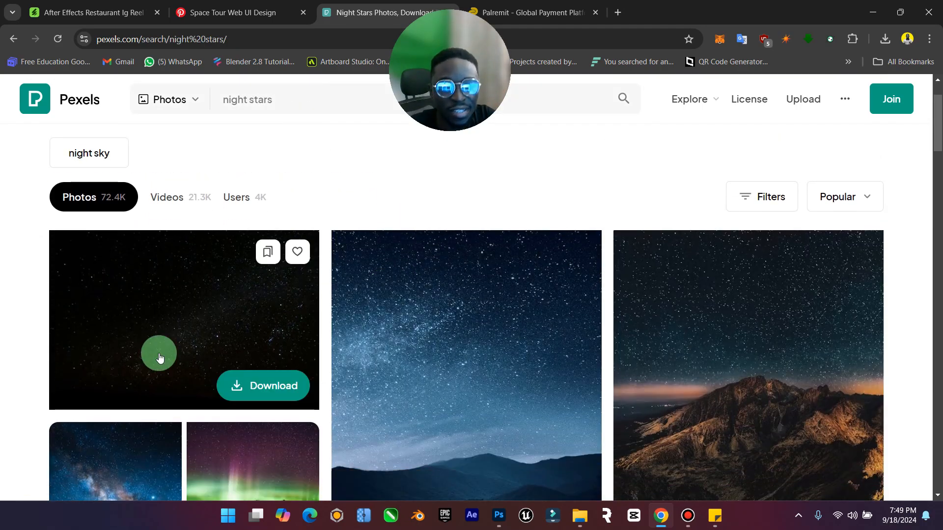
{"action": "left_click", "coordinate": [253, 385]}
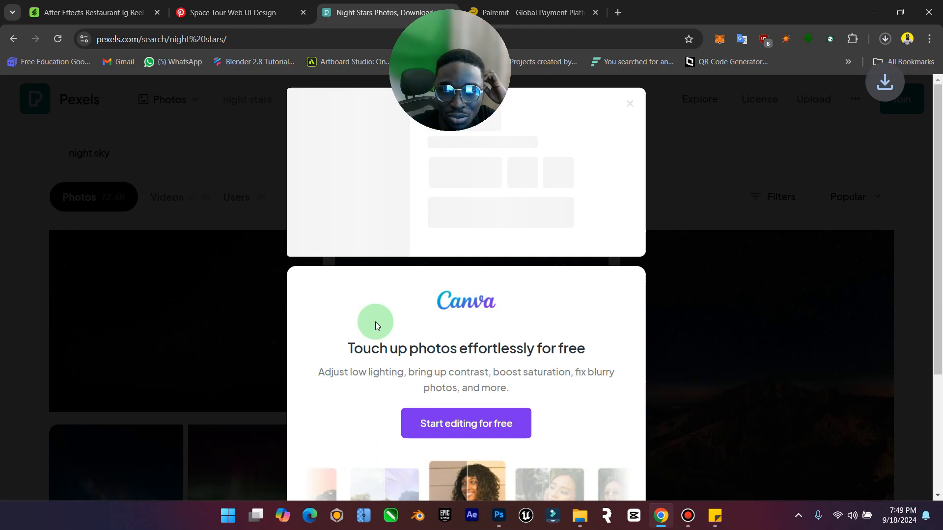
Step: Place the downloaded starry sky photo from the Downloads folder into the Photoshop page, scale it to cover the canvas and rasterize its layer
{"action": "mouse_move", "coordinate": [579, 516]}
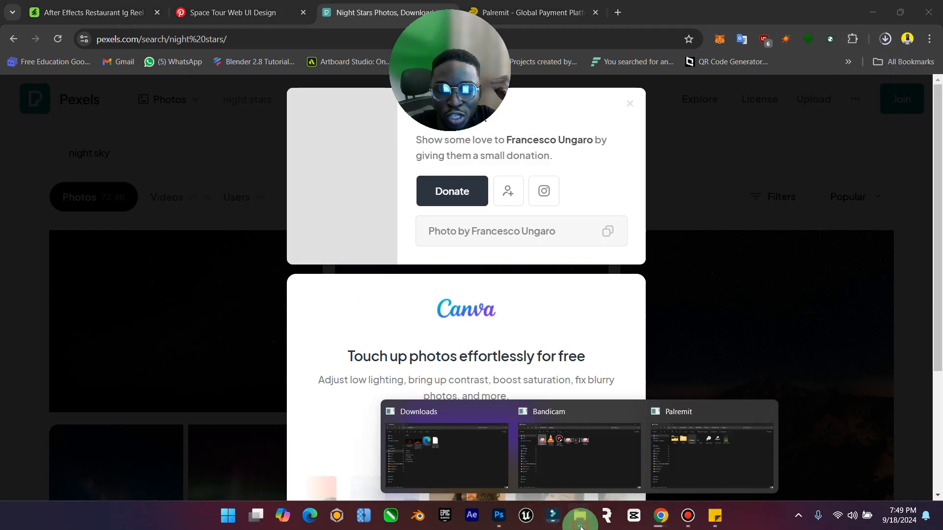
{"action": "left_click", "coordinate": [504, 481]}
{"action": "left_click_drag", "start_coordinate": [379, 196], "coordinate": [428, 367]}
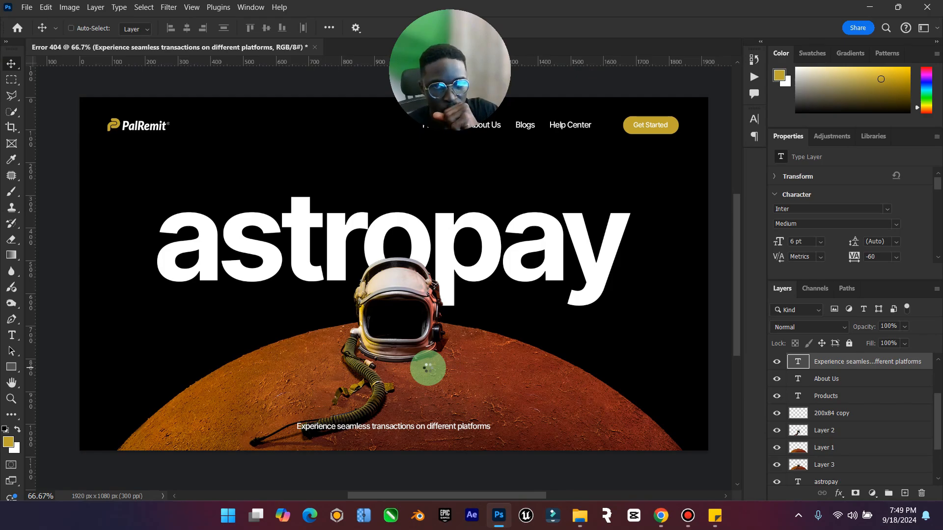
{"action": "left_click_drag", "start_coordinate": [663, 278], "coordinate": [691, 267]}
{"action": "left_click", "coordinate": [724, 21]}
{"action": "right_click", "coordinate": [886, 362]}
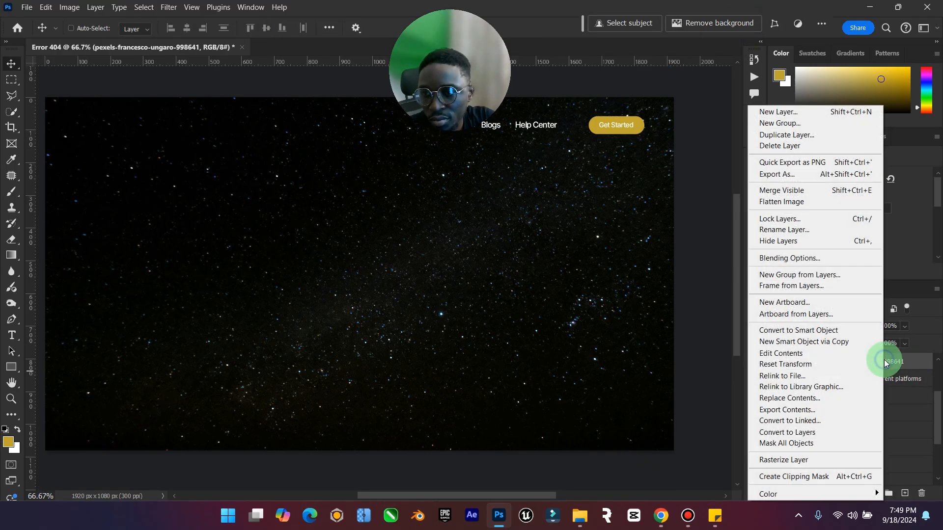
{"action": "left_click", "coordinate": [805, 469]}
Step: Move the starry sky layer directly beneath the astropay text layer, behind the text, helmet and planet
{"action": "double_click", "coordinate": [12, 382]}
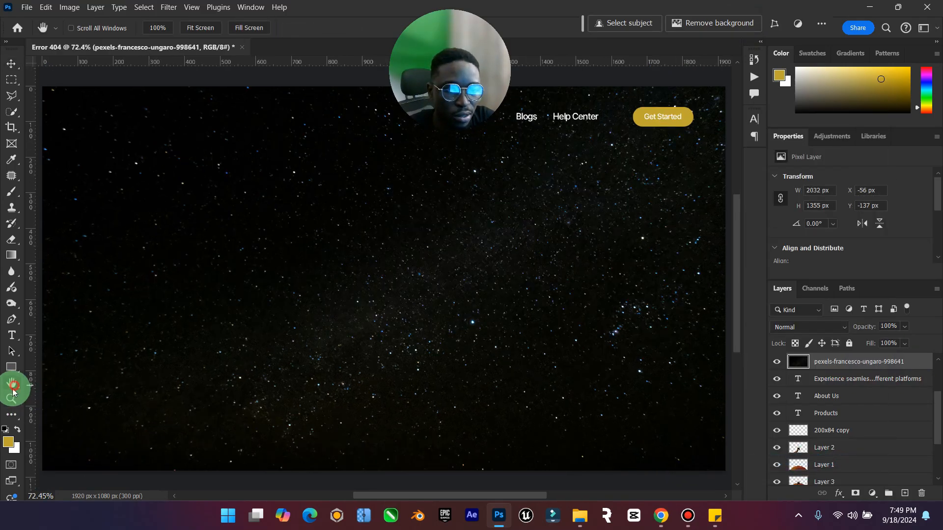
{"action": "left_click", "coordinate": [11, 398]}
{"action": "mouse_move", "coordinate": [530, 349]}
{"action": "left_mouse_down"}
{"action": "mouse_move", "coordinate": [501, 350]}
{"action": "mouse_move", "coordinate": [516, 349]}
{"action": "left_mouse_up"}
{"action": "left_click", "coordinate": [12, 67]}
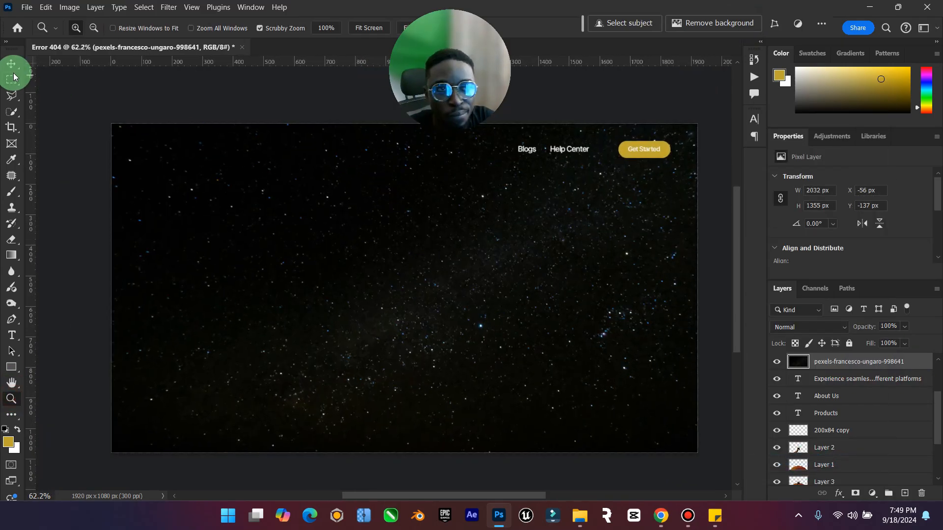
{"action": "left_click_drag", "start_coordinate": [878, 366], "coordinate": [855, 436]}
{"action": "scroll", "coordinate": [839, 389], "scroll_direction": "down", "scroll_amount": 2}
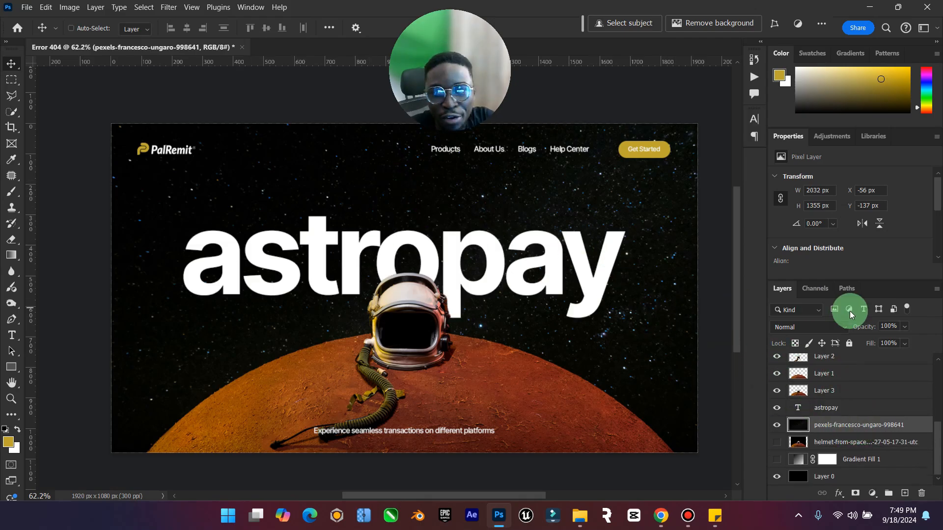
Step: Set the starry sky layer's blend mode to Screen, its opacity to 55% and its fill to 60%
{"action": "left_click", "coordinate": [842, 322]}
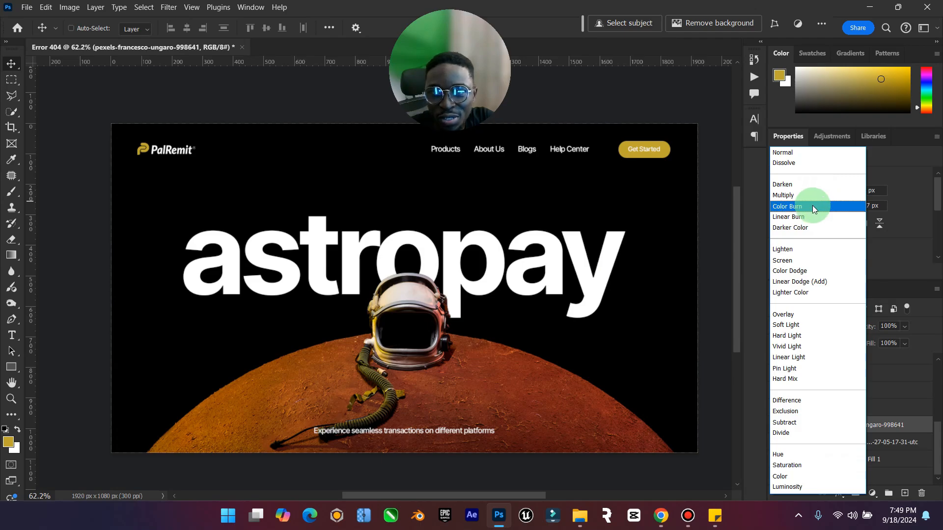
{"action": "left_click", "coordinate": [802, 259]}
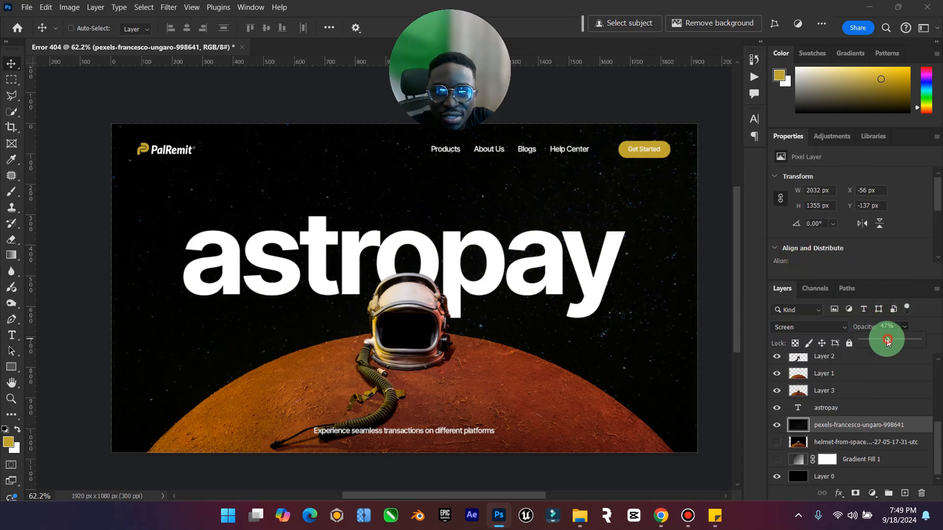
{"action": "left_click_drag", "start_coordinate": [888, 342], "coordinate": [892, 338]}
{"action": "left_click", "coordinate": [893, 432]}
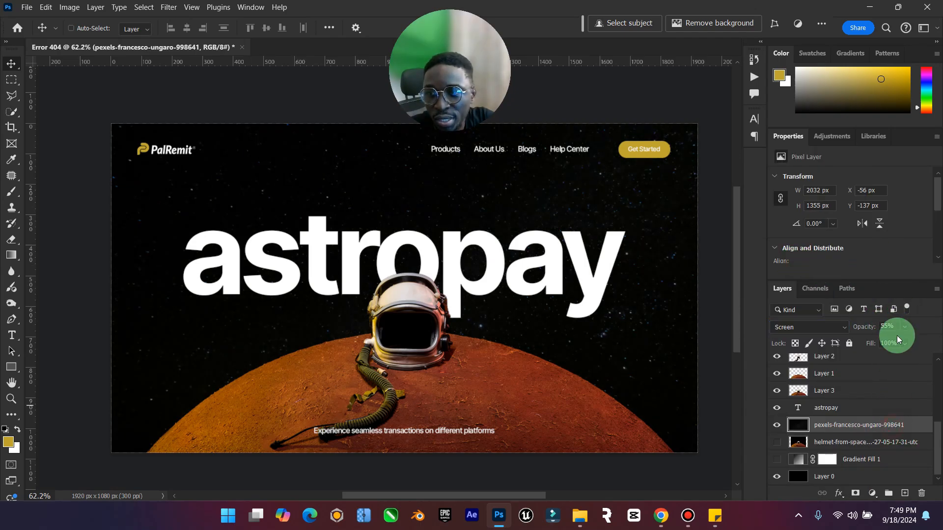
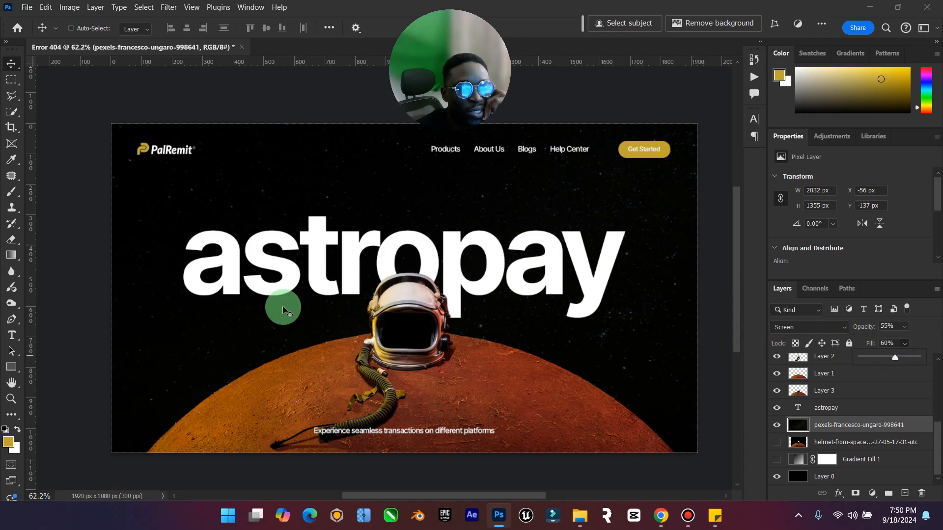
{"action": "double_click", "coordinate": [9, 383]}
{"action": "left_click", "coordinate": [15, 399]}
{"action": "left_click_drag", "start_coordinate": [515, 362], "coordinate": [505, 362]}
{"action": "left_click", "coordinate": [3, 68]}
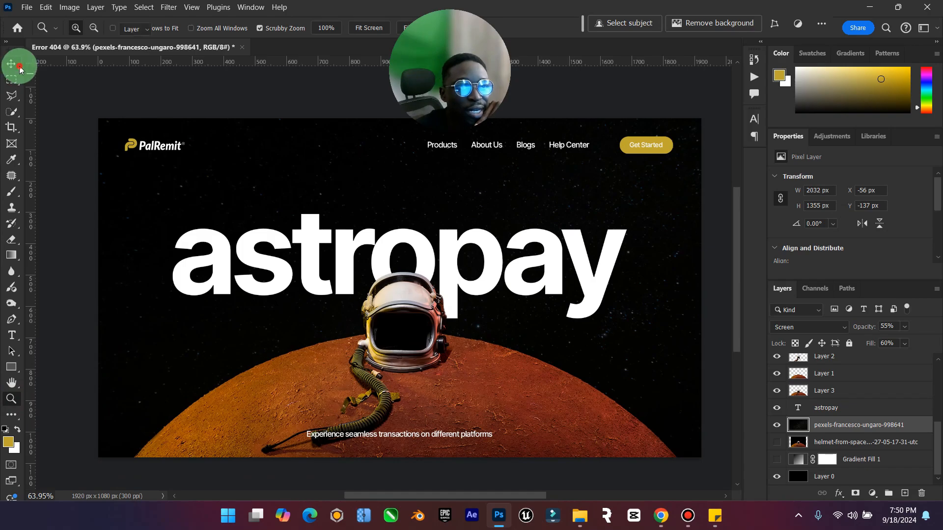
{"action": "left_click", "coordinate": [661, 516]}
{"action": "left_click", "coordinate": [532, 12]}
{"action": "left_click", "coordinate": [259, 9]}
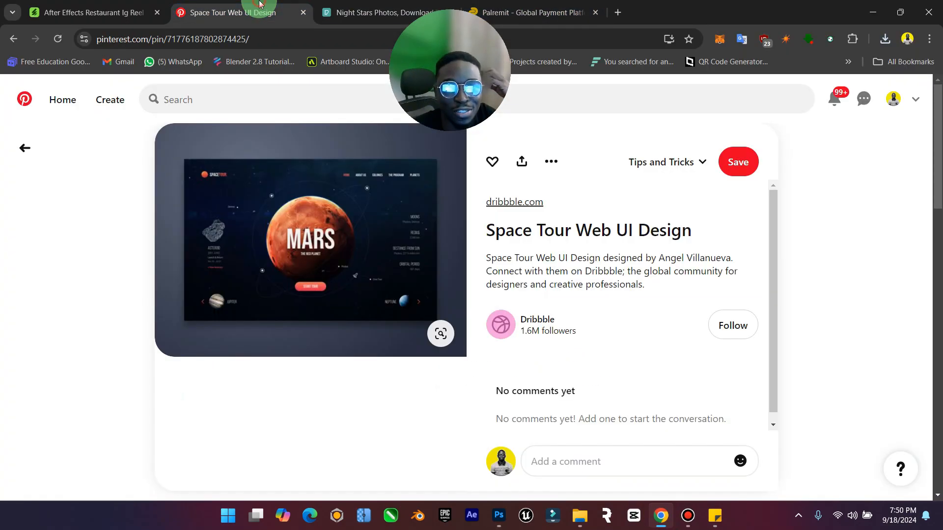
{"action": "left_click", "coordinate": [570, 5]}
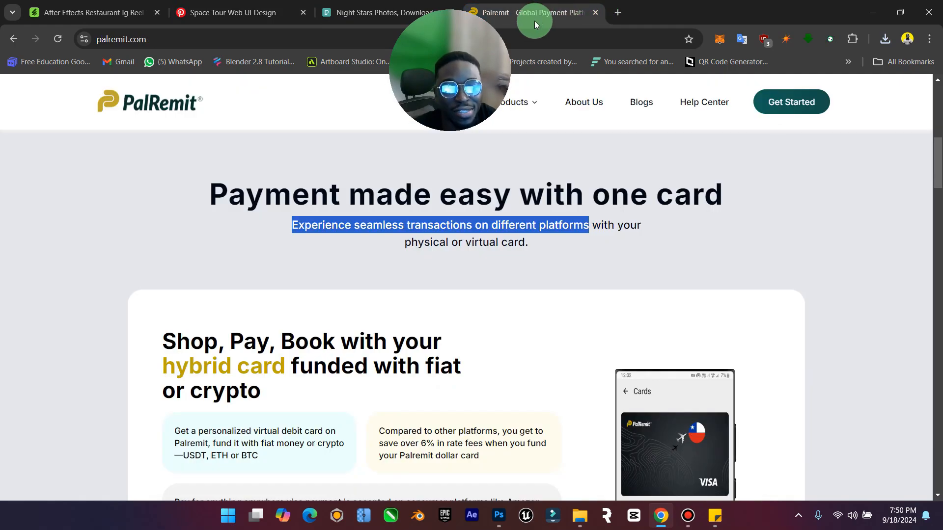
{"action": "left_click", "coordinate": [872, 13]}
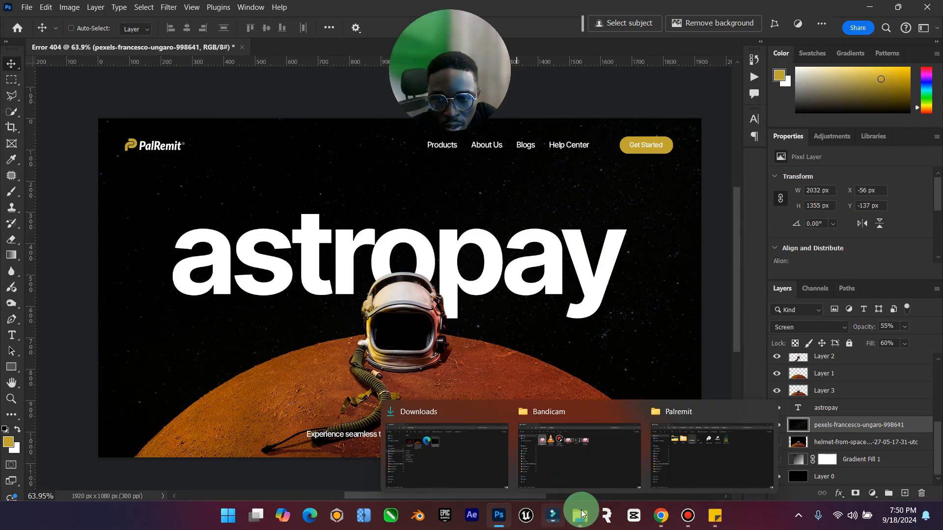
Step: Switch to the browser and open flaticon.com in place of the PalRemit website
{"action": "left_click", "coordinate": [661, 516]}
{"action": "mouse_move", "coordinate": [450, 26]}
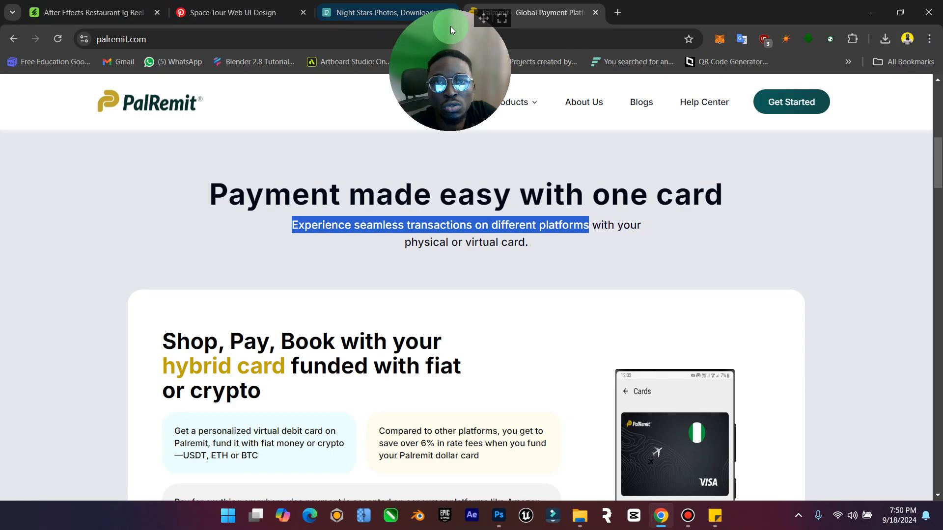
{"action": "left_click_drag", "start_coordinate": [484, 20], "coordinate": [880, 193]}
{"action": "left_click", "coordinate": [358, 38]}
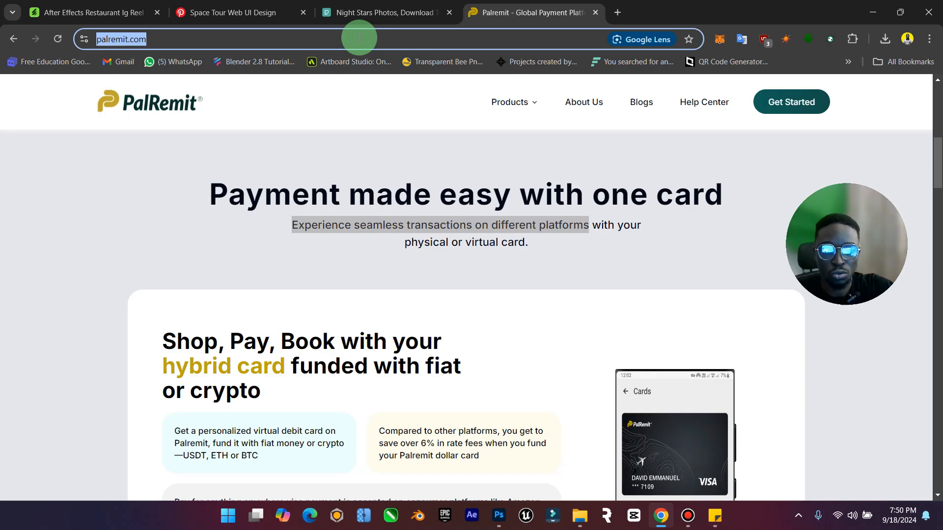
{"action": "type", "text": "fls"}
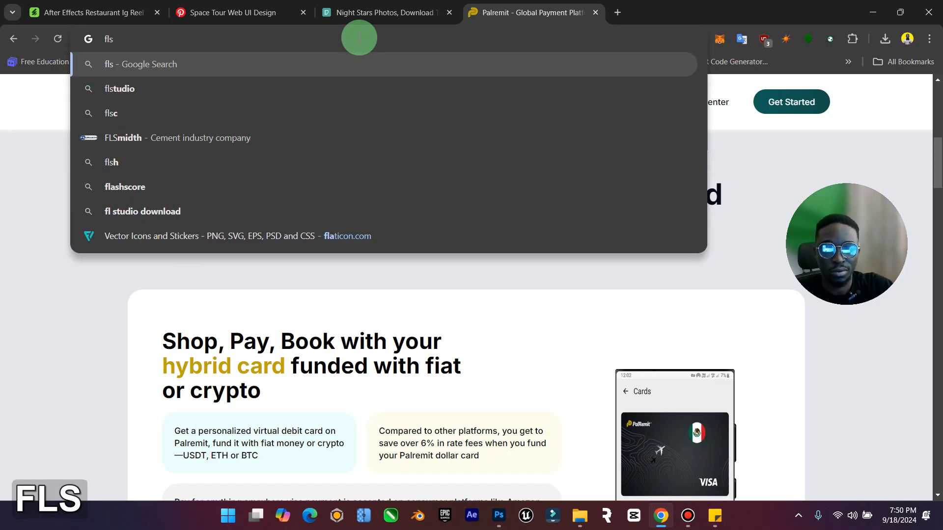
{"action": "type", "text": "a"}
{"action": "key", "text": "BackSpace"}
{"action": "key", "text": "BackSpace"}
{"action": "type", "text": "aticon.com"}
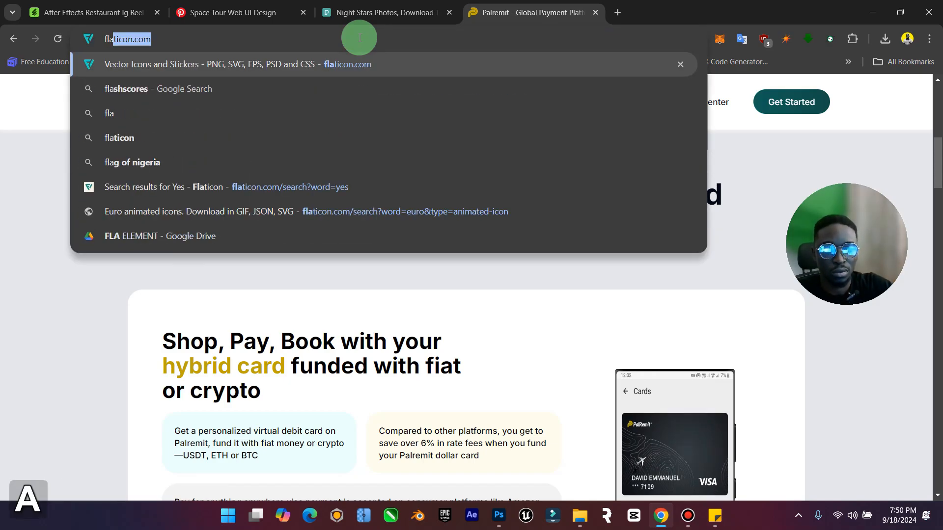
{"action": "key", "text": "Return"}
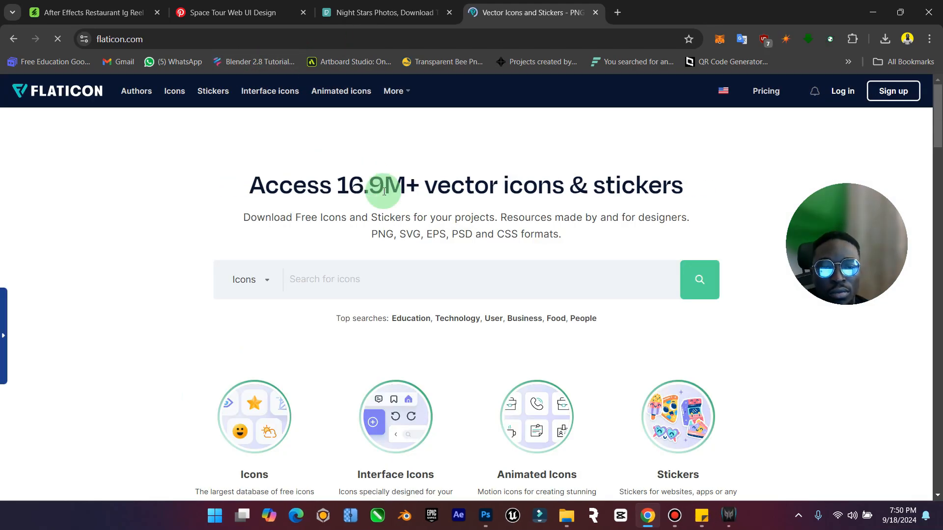
Step: Search the Flaticon icons for "astronaut"
{"action": "scroll", "coordinate": [406, 269], "scroll_direction": "down", "scroll_amount": 1}
{"action": "left_click", "coordinate": [423, 252]}
{"action": "type", "text": "astronaut"}
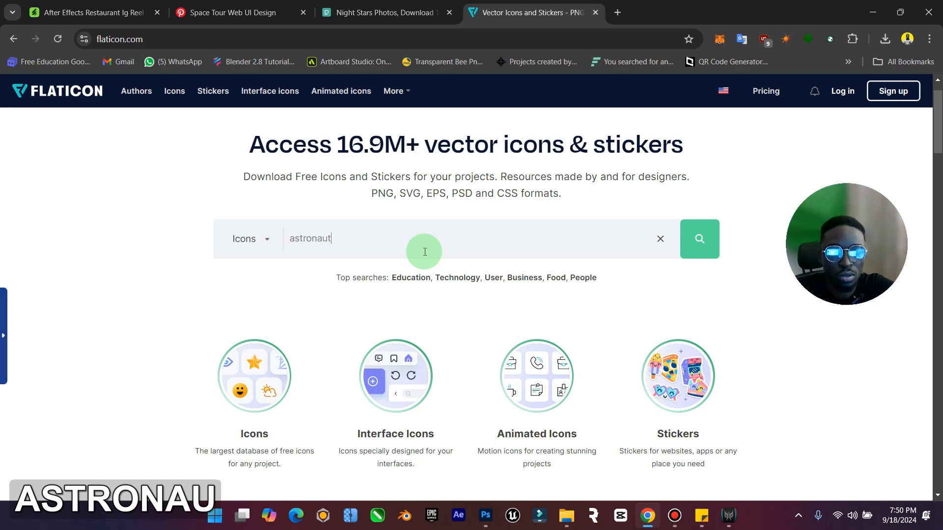
{"action": "key", "text": "Return"}
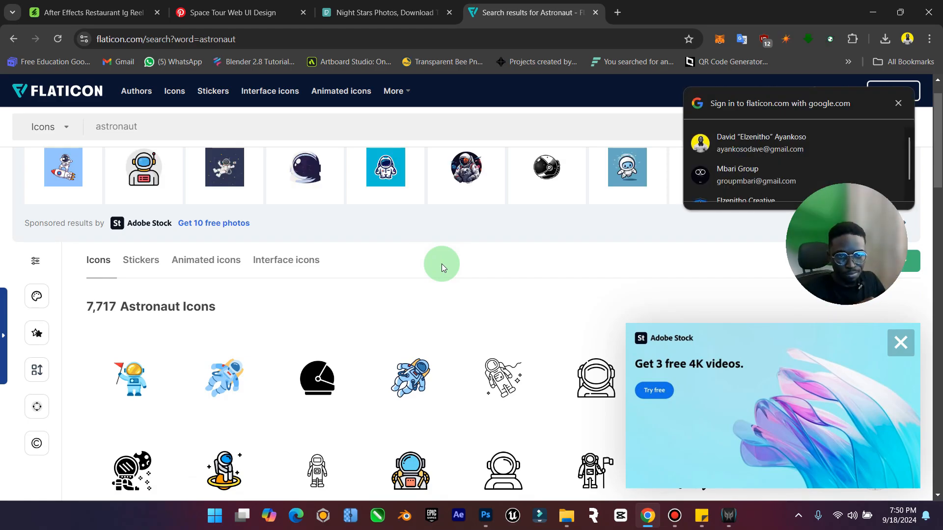
Step: Close the Adobe Stock advert and download the blue floating astronaut icon as a free PNG
{"action": "scroll", "coordinate": [441, 263], "scroll_direction": "down", "scroll_amount": 1}
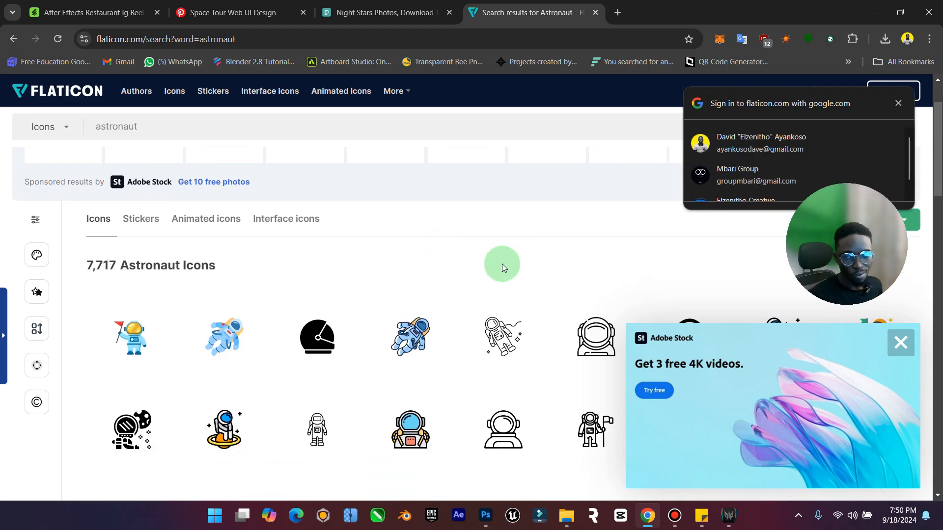
{"action": "left_click", "coordinate": [904, 350]}
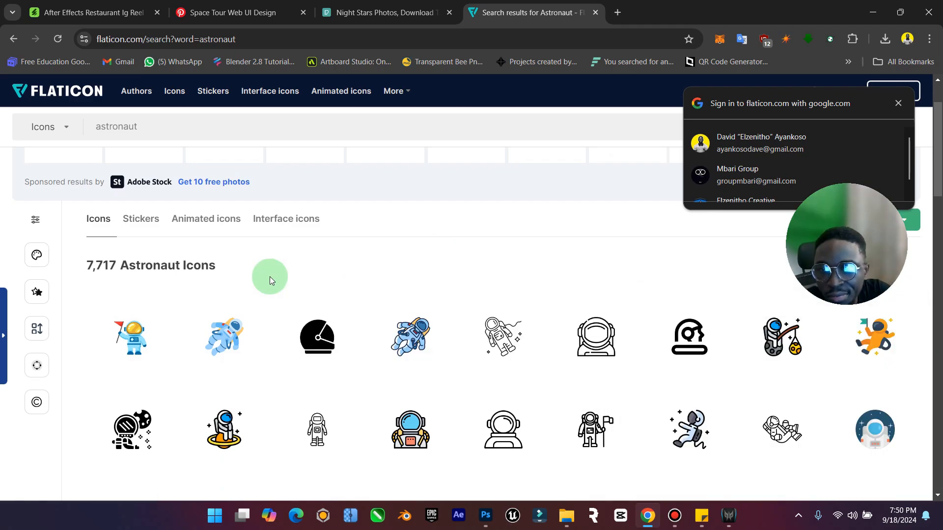
{"action": "scroll", "coordinate": [269, 276], "scroll_direction": "down", "scroll_amount": 3}
{"action": "scroll", "coordinate": [274, 267], "scroll_direction": "down", "scroll_amount": 2}
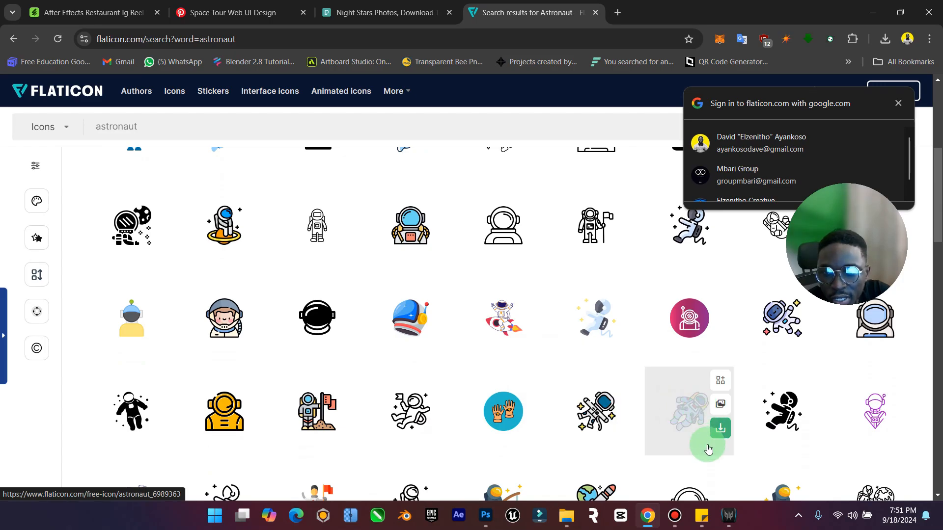
{"action": "scroll", "coordinate": [588, 341], "scroll_direction": "down", "scroll_amount": 1}
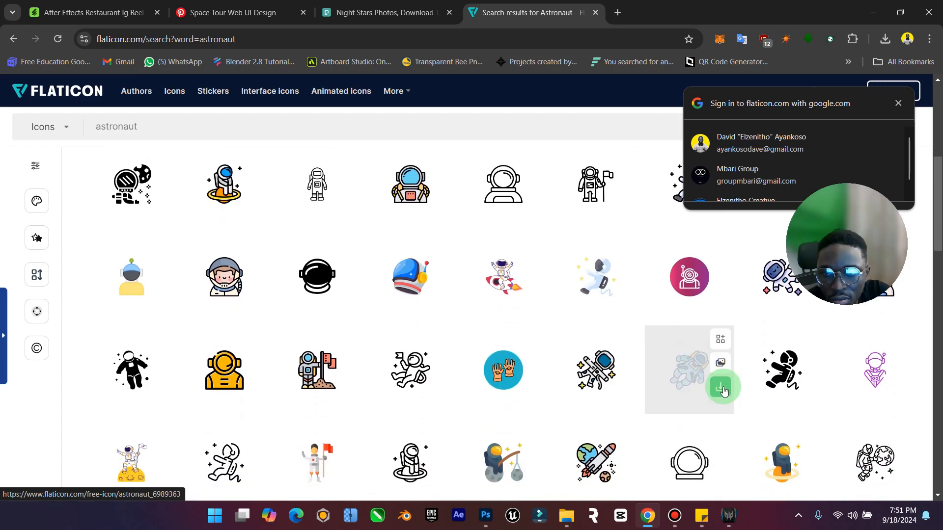
{"action": "left_click", "coordinate": [725, 394]}
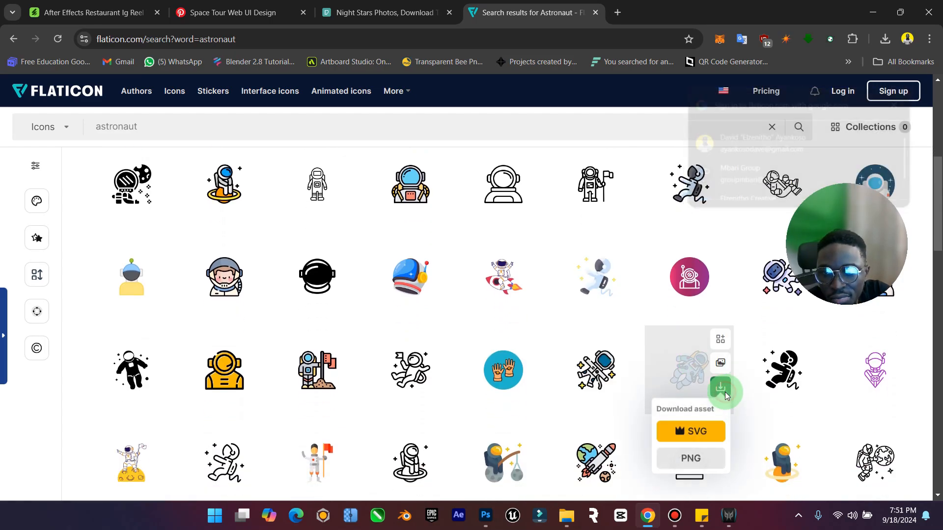
{"action": "left_click", "coordinate": [696, 458]}
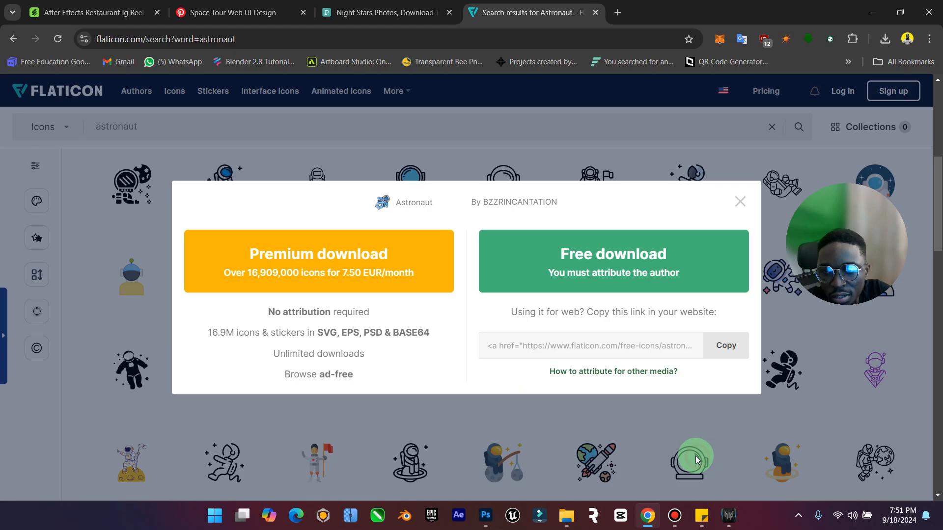
{"action": "left_click", "coordinate": [679, 285]}
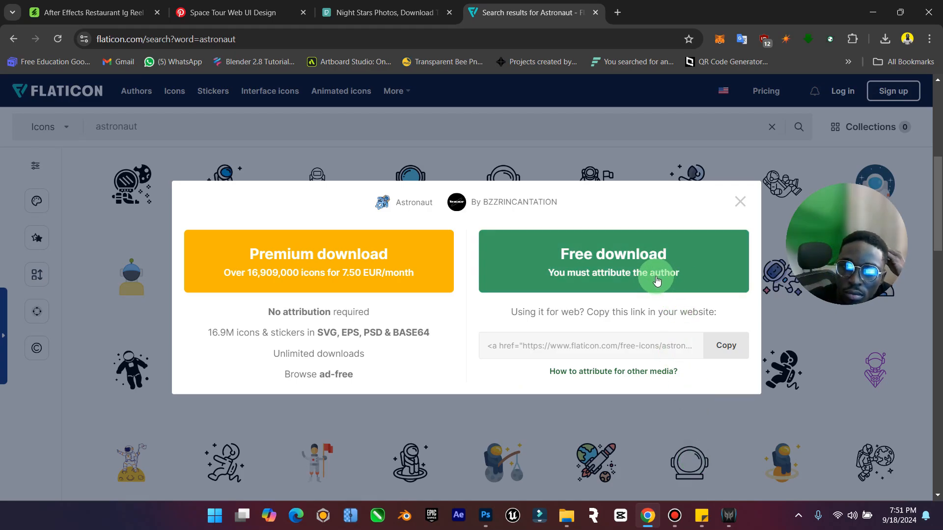
Step: Leave the browser and place the downloaded astronaut image from the Downloads folder into the Error 404 document in Photoshop
{"action": "left_click", "coordinate": [872, 12]}
{"action": "mouse_move", "coordinate": [565, 513]}
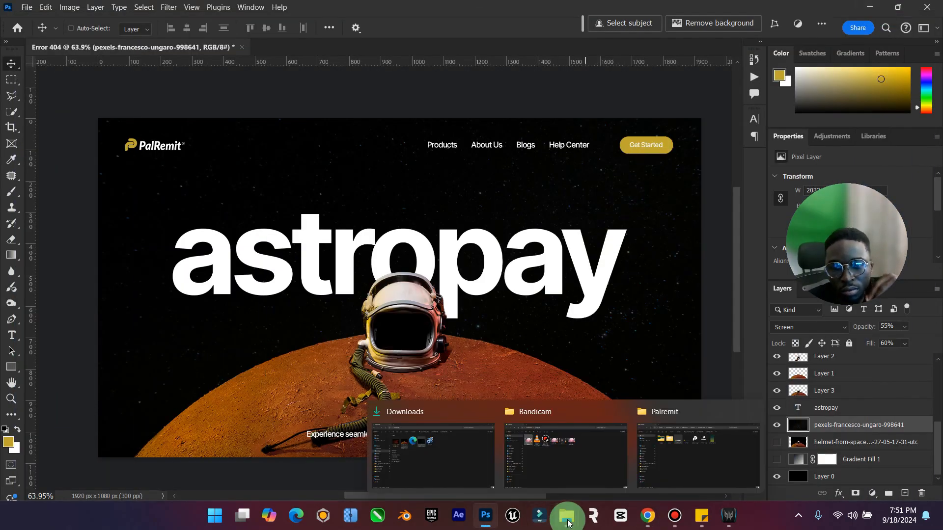
{"action": "left_click", "coordinate": [475, 472]}
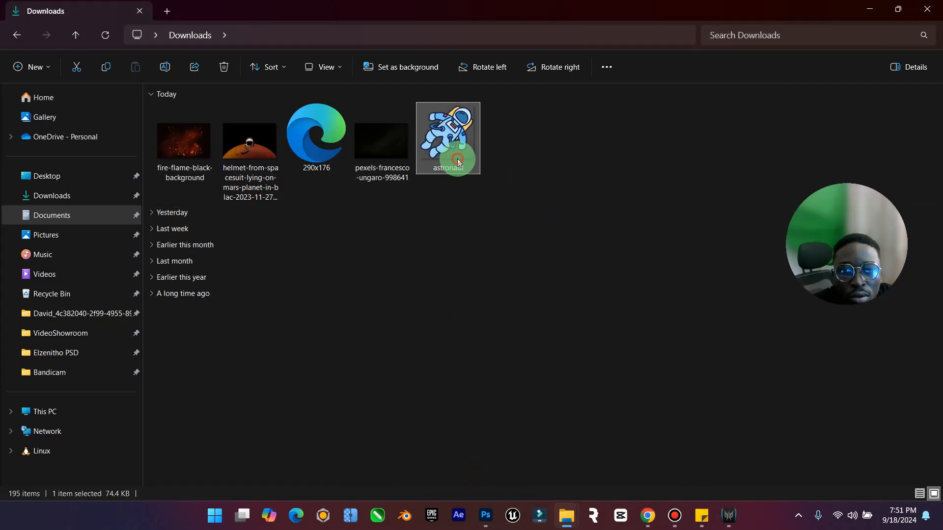
{"action": "left_click_drag", "start_coordinate": [452, 157], "coordinate": [585, 164]}
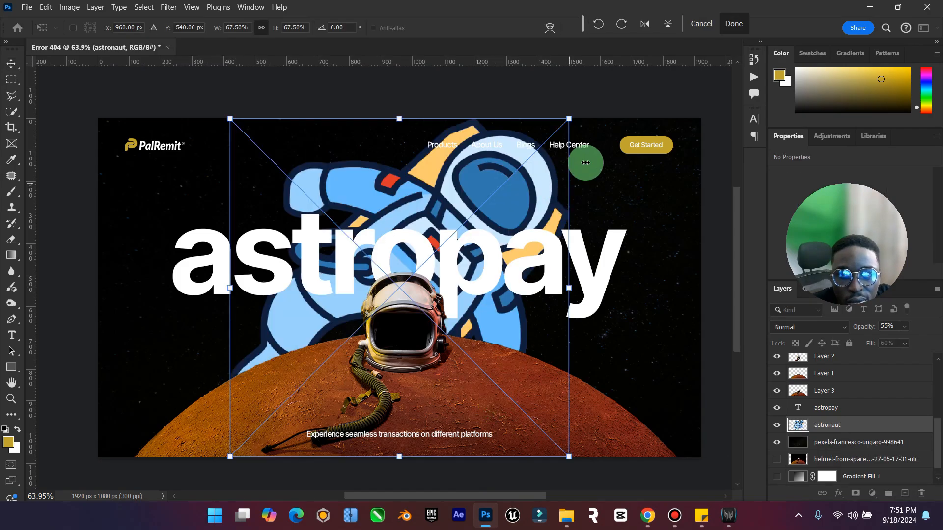
Step: Scale the astronaut down to about 97 px wide over the astropay text's "t" and move its layer above the astropay text layer
{"action": "left_click_drag", "start_coordinate": [583, 126], "coordinate": [294, 388]}
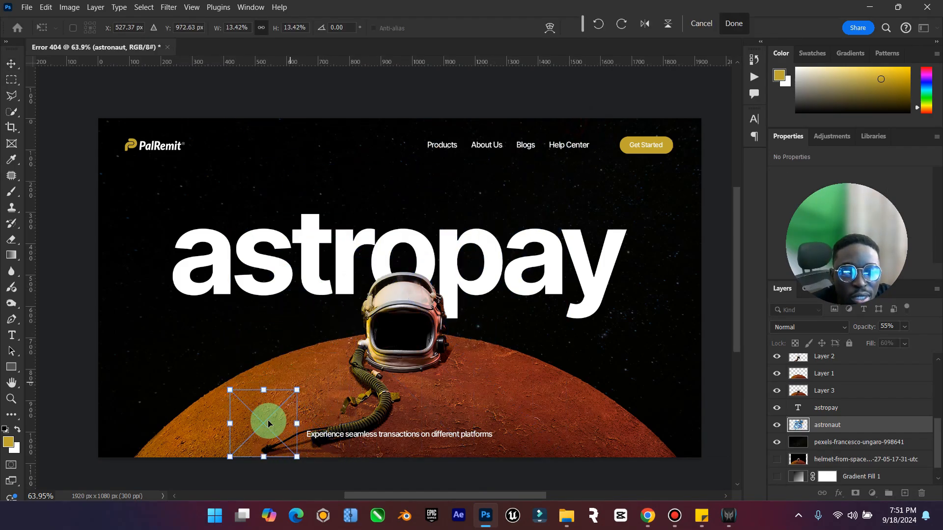
{"action": "left_click_drag", "start_coordinate": [267, 423], "coordinate": [336, 194]}
{"action": "left_click_drag", "start_coordinate": [369, 164], "coordinate": [332, 200]}
{"action": "left_click_drag", "start_coordinate": [870, 421], "coordinate": [870, 408]}
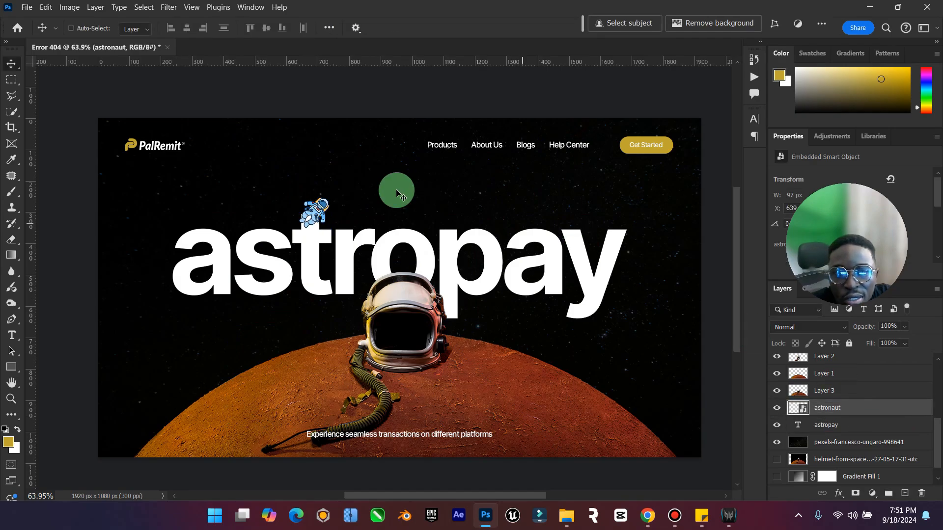
Step: Shrink the astronaut to about 57 px wide and position it at the lower edge of the "s" in astropay
{"action": "left_click_drag", "start_coordinate": [322, 216], "coordinate": [500, 289]}
{"action": "key", "text": "ctrl+t"}
{"action": "left_click", "coordinate": [732, 26]}
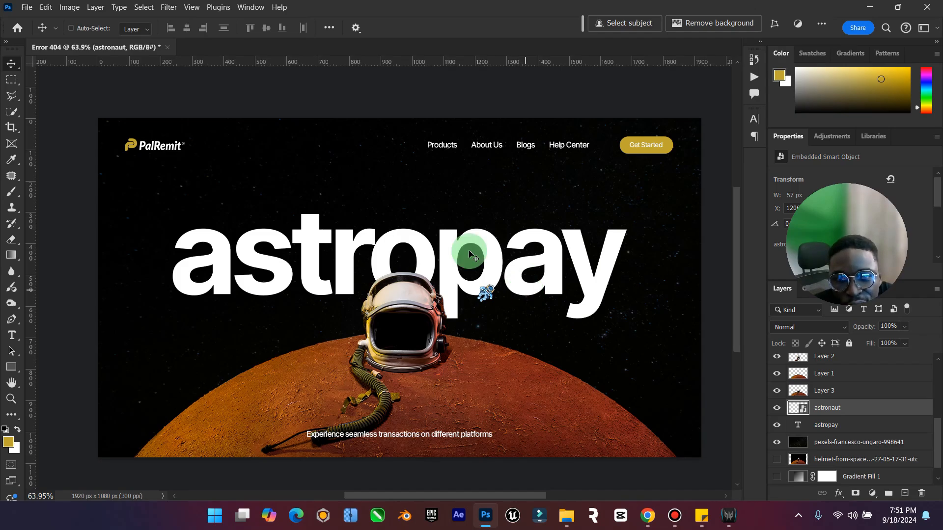
{"action": "left_click_drag", "start_coordinate": [489, 295], "coordinate": [291, 217]}
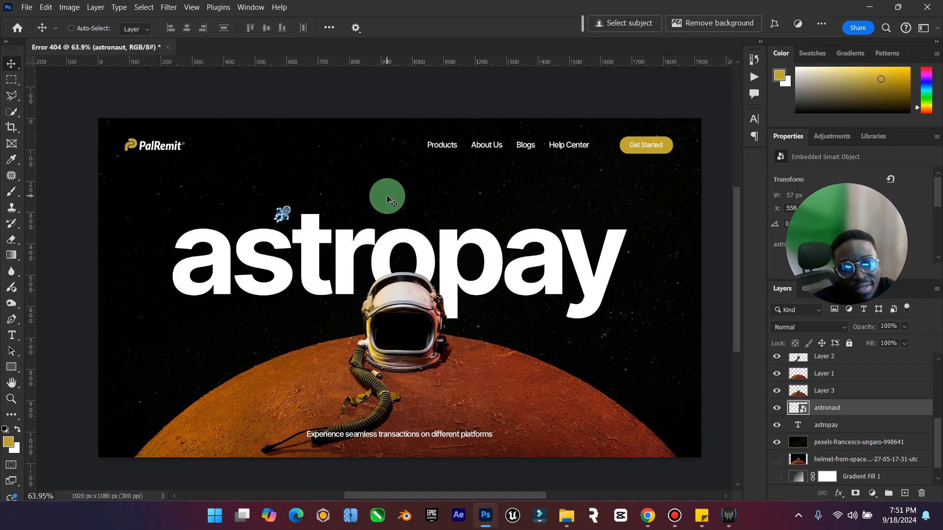
{"action": "left_click_drag", "start_coordinate": [284, 217], "coordinate": [253, 296]}
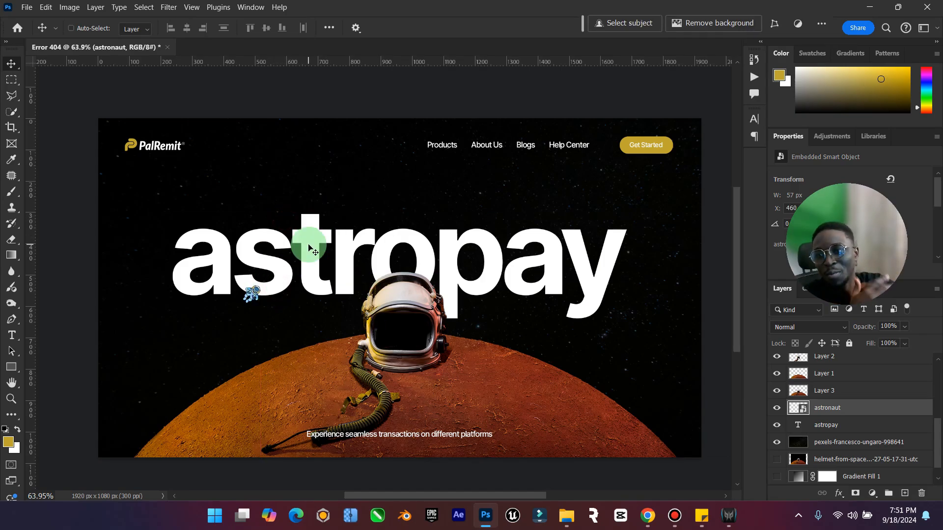
Step: Save the document as the Photoshop file "AstropAy Web" in the Elzenitho PSD folder with Maximize Compatibility enabled
{"action": "key", "text": "ctrl+s"}
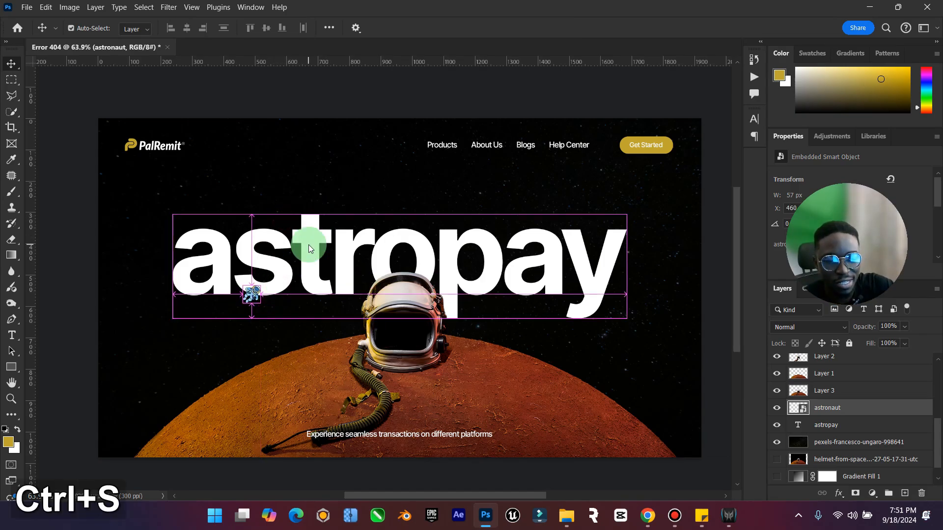
{"action": "double_click", "coordinate": [414, 205]}
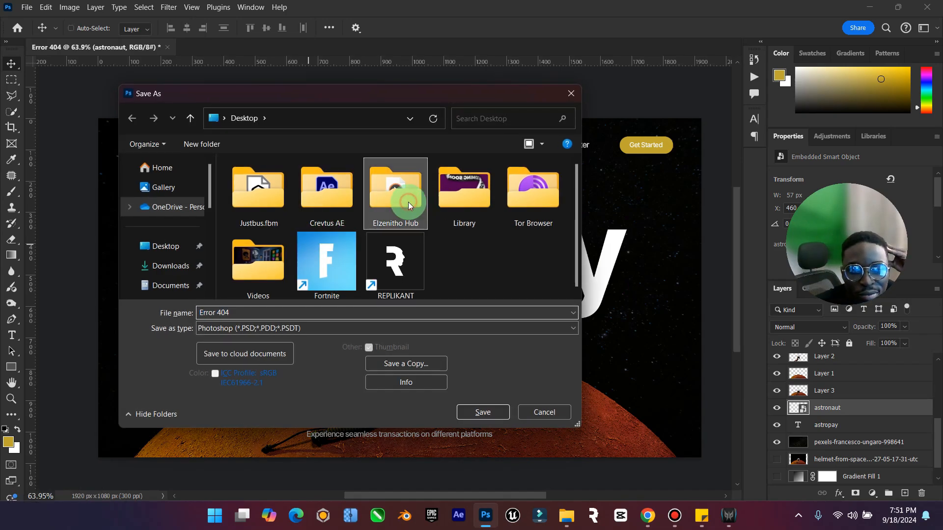
{"action": "double_click", "coordinate": [400, 192]}
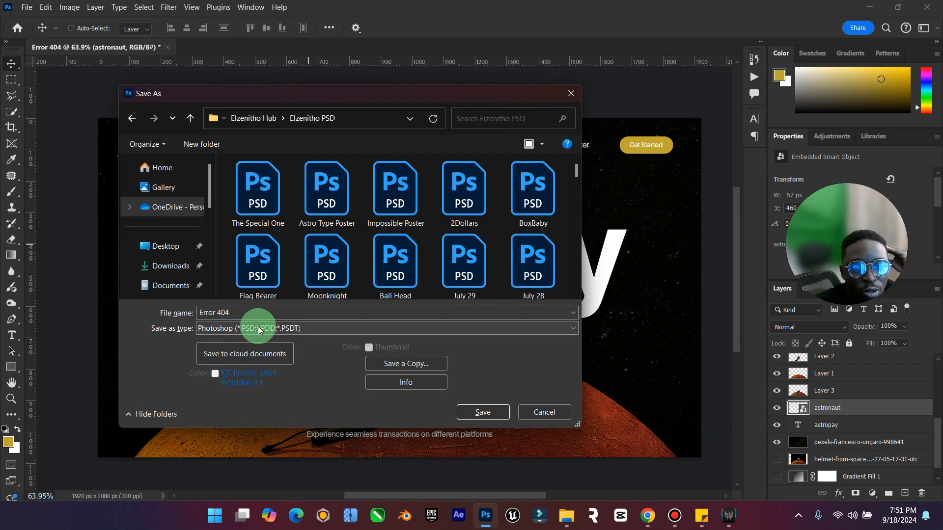
{"action": "double_click", "coordinate": [264, 314]}
{"action": "type", "text": "AstropAy"}
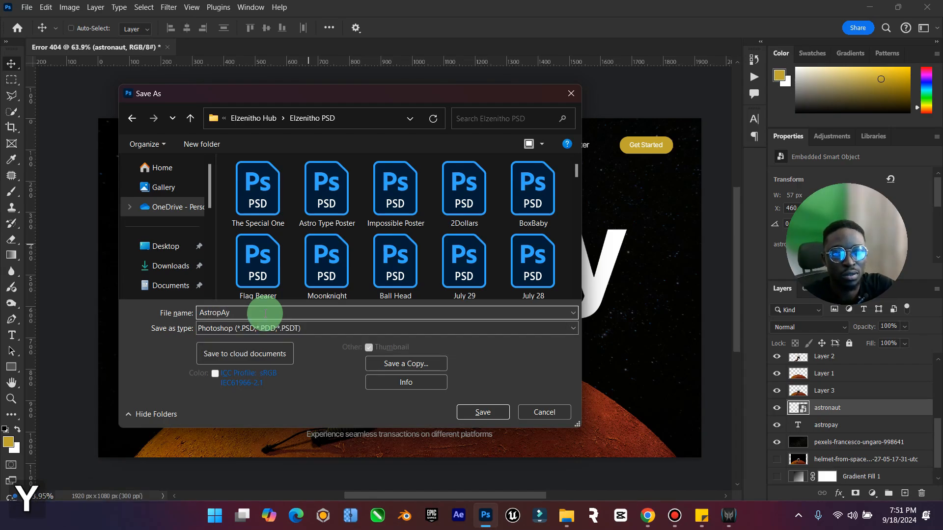
{"action": "key", "text": "Caps_Lock"}
{"action": "type", "text": "Web"}
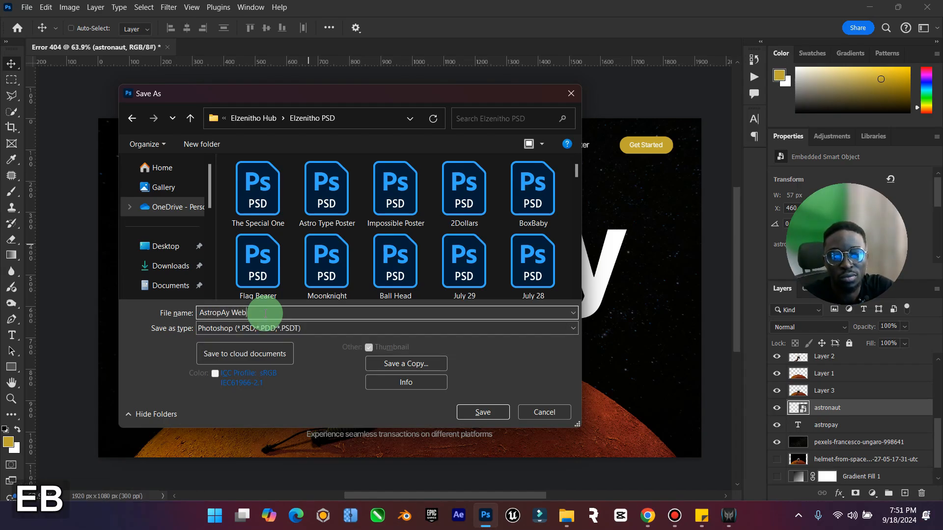
{"action": "key", "text": "Return"}
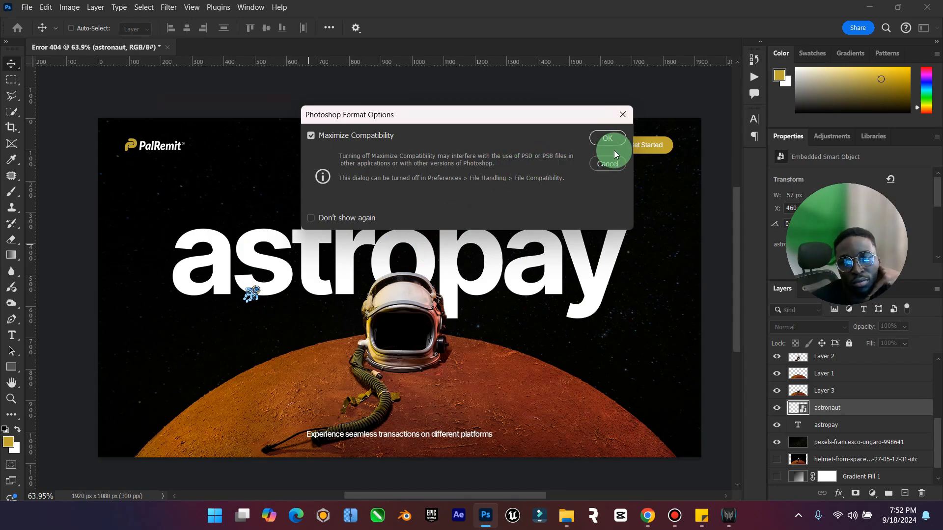
{"action": "left_click", "coordinate": [609, 140]}
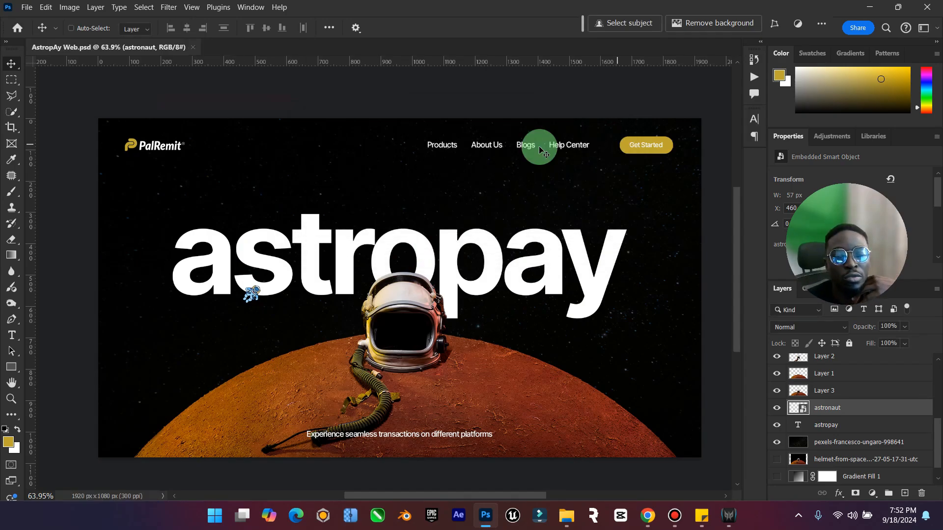
{"action": "key", "text": "ctrl+s"}
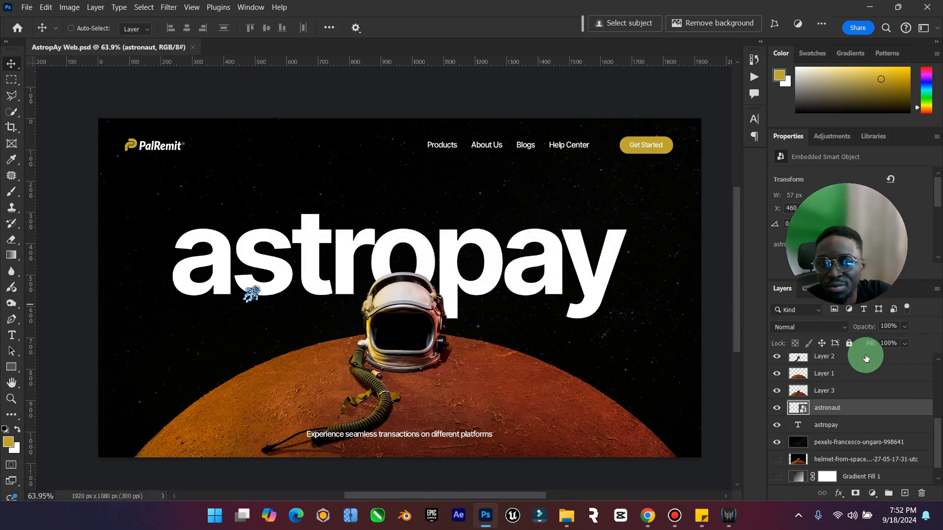
Step: Close the saved document and Photoshop, and switch to After Effects to start a new project
{"action": "left_click", "coordinate": [192, 47]}
{"action": "left_click", "coordinate": [926, 7]}
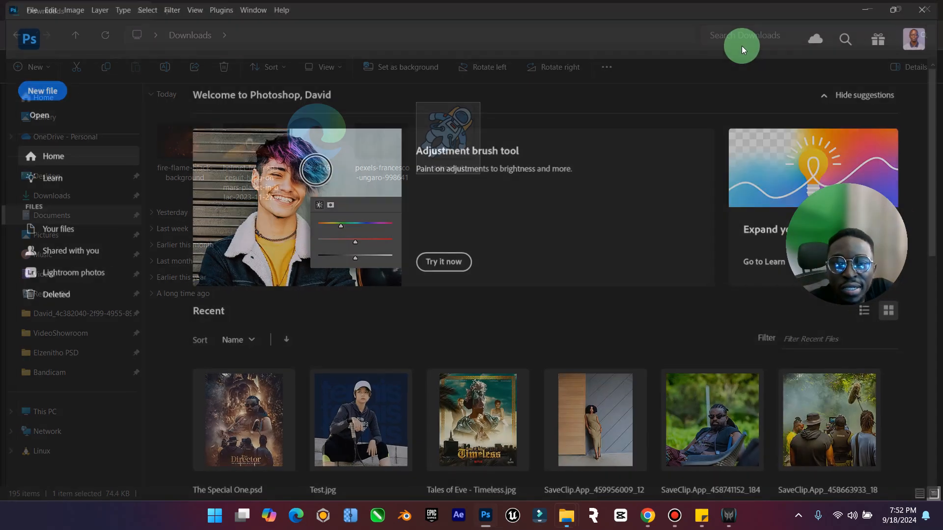
{"action": "left_click", "coordinate": [467, 515]}
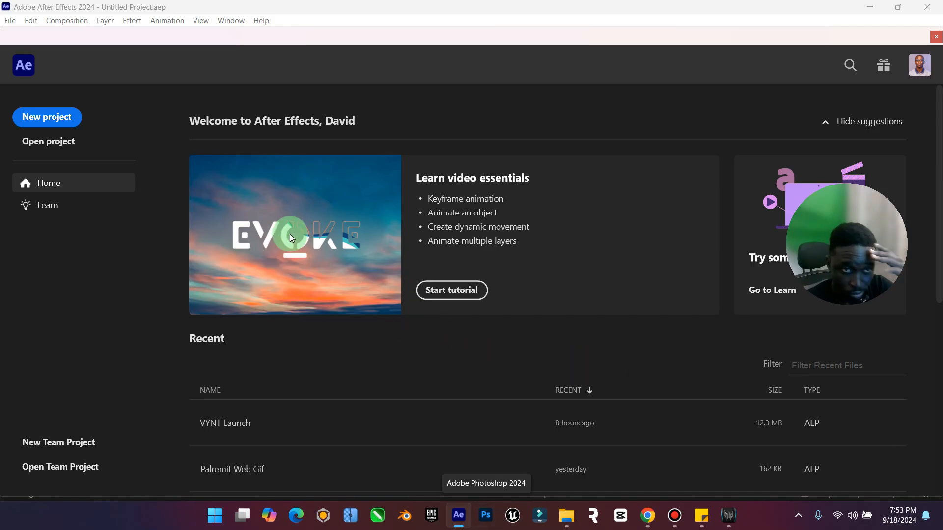
{"action": "left_click", "coordinate": [74, 121]}
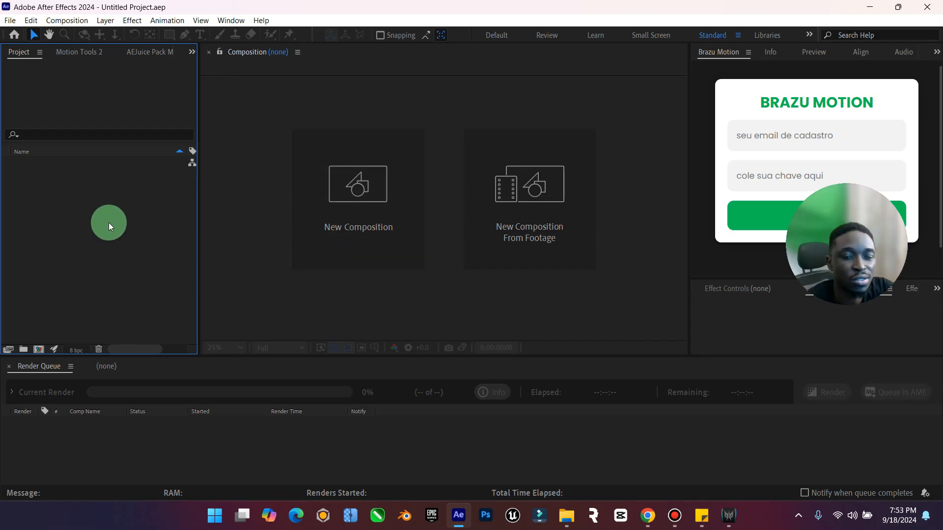
Step: Import AstropAy Web.psd from the Elzenitho PSD folder as Composition - Retain Layer Sizes with Editable Layer Styles
{"action": "double_click", "coordinate": [108, 222]}
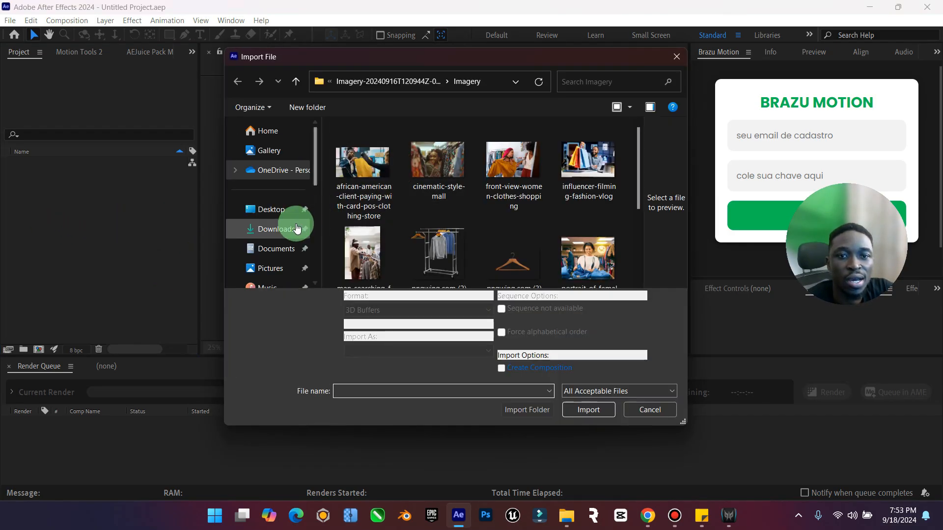
{"action": "left_click", "coordinate": [267, 209]}
{"action": "left_click", "coordinate": [514, 166]}
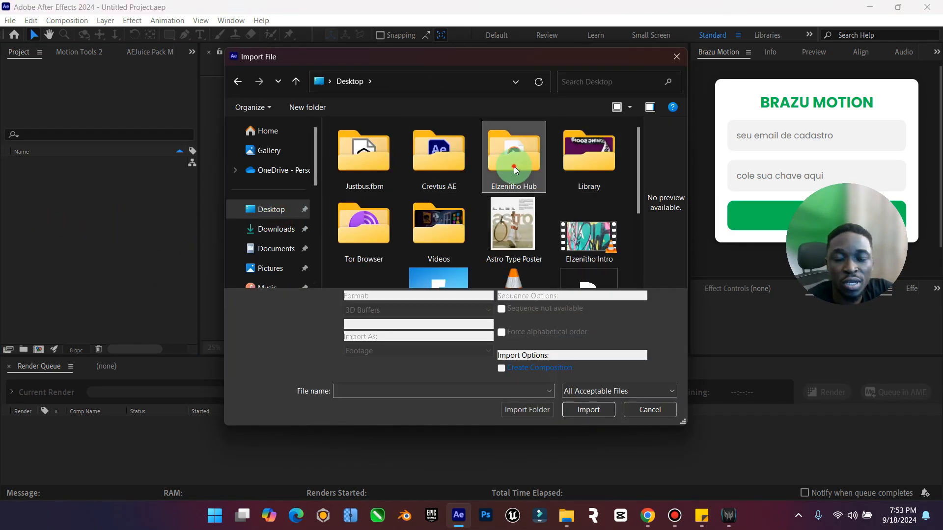
{"action": "double_click", "coordinate": [513, 166]}
{"action": "double_click", "coordinate": [510, 179]}
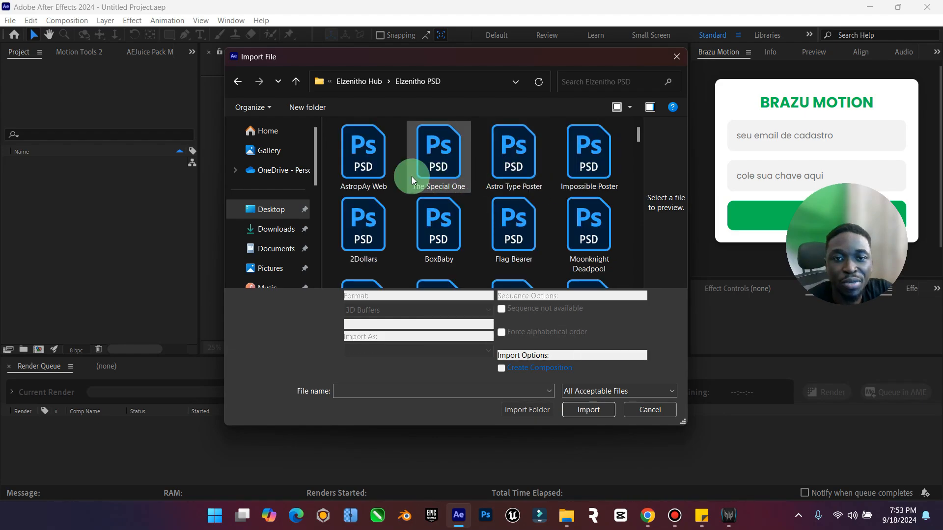
{"action": "left_click", "coordinate": [373, 165]}
{"action": "left_click", "coordinate": [391, 352]}
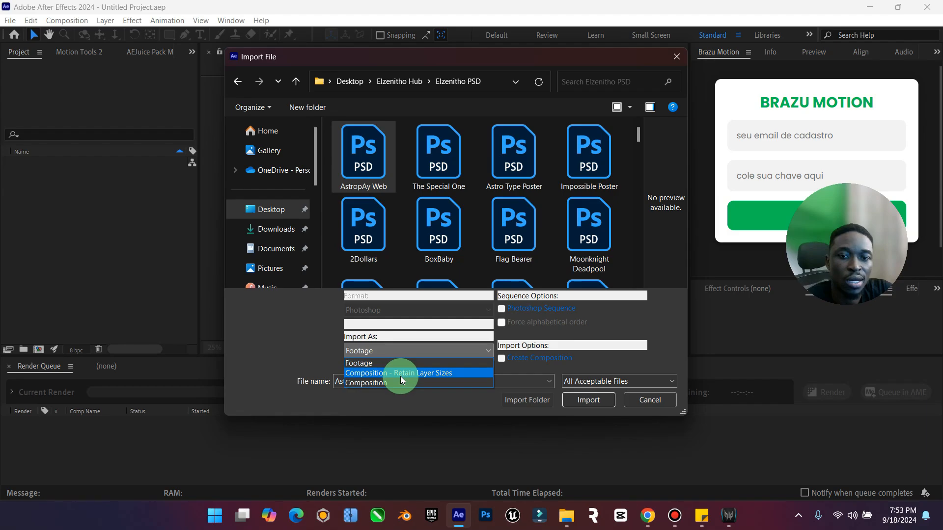
{"action": "left_click", "coordinate": [400, 376]}
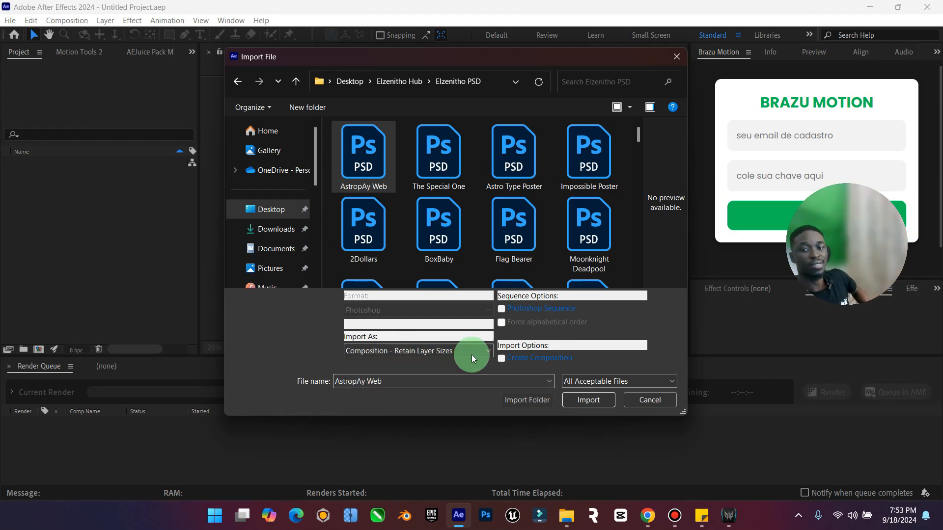
{"action": "left_click", "coordinate": [590, 401]}
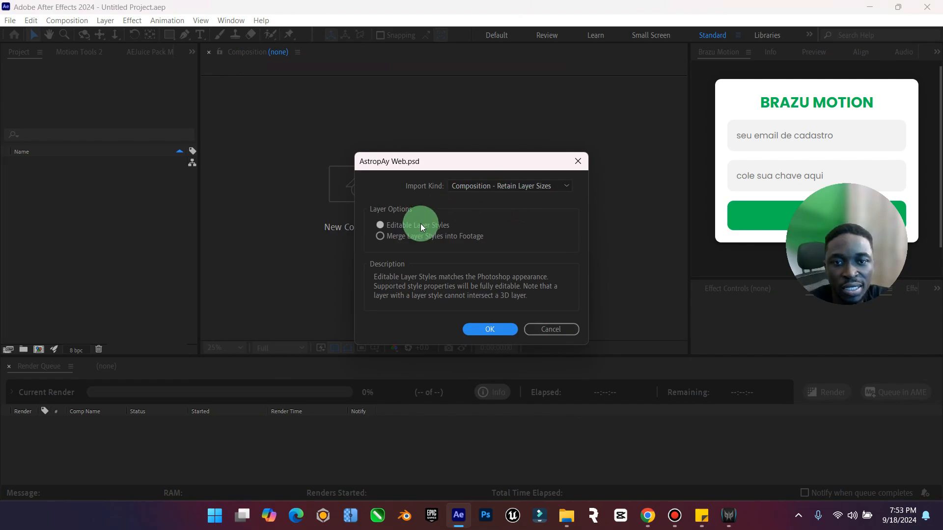
{"action": "left_click", "coordinate": [500, 325]}
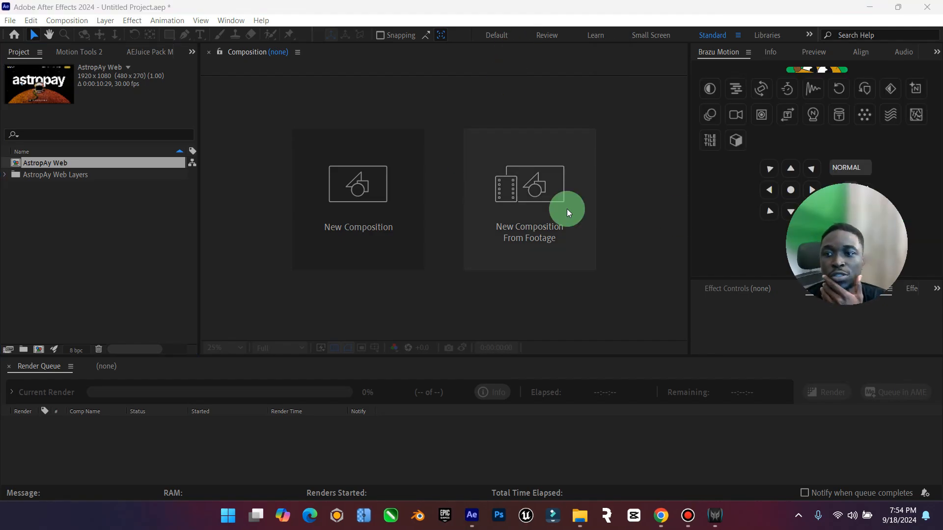
Step: Open the AstropAy Web composition and bring up the magnification choices for its viewer
{"action": "double_click", "coordinate": [51, 163]}
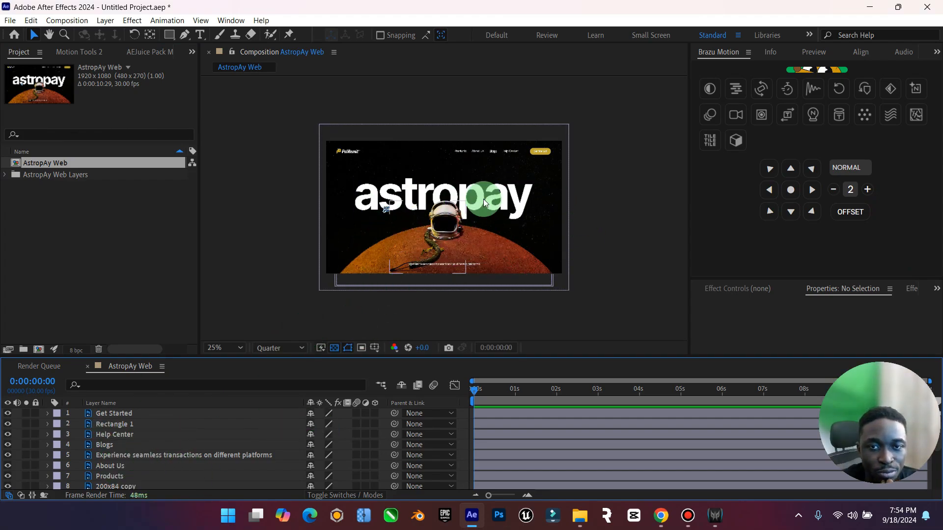
{"action": "left_click", "coordinate": [246, 352]}
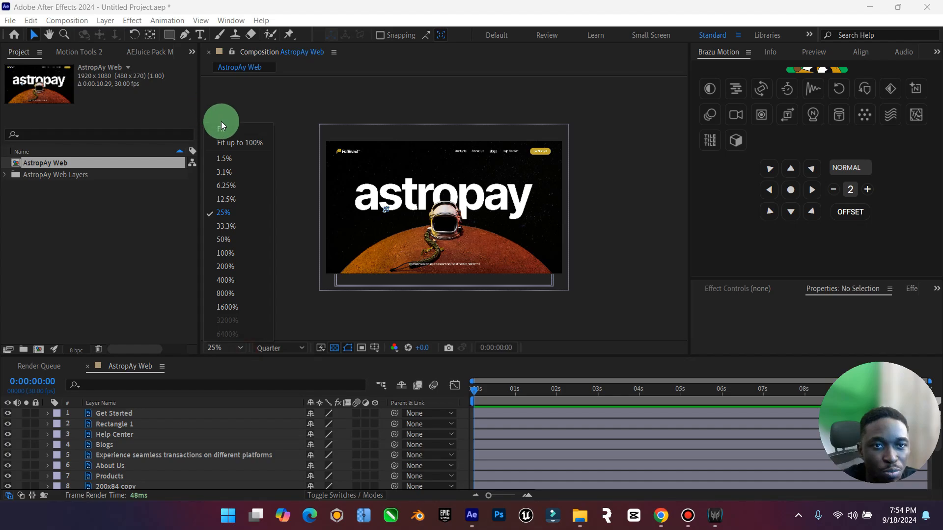
Step: Fit the AstropAy Web composition to the viewer and set its preview resolution to Full
{"action": "left_click", "coordinate": [221, 123]}
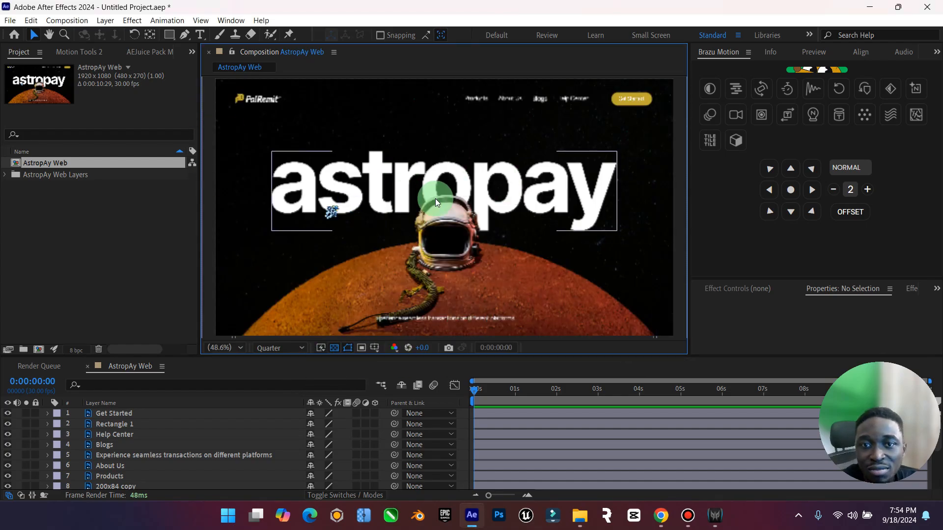
{"action": "left_click", "coordinate": [285, 348]}
{"action": "left_click", "coordinate": [274, 371]}
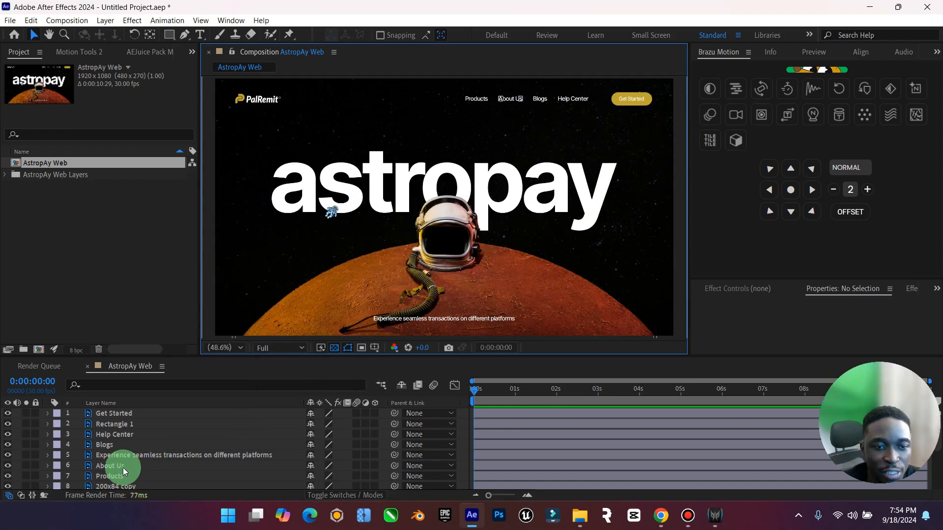
Step: Look through the composition's layers and the creation and conversion options offered for the Get Started and Rectangle 1 layers
{"action": "scroll", "coordinate": [123, 469], "scroll_direction": "down", "scroll_amount": 5}
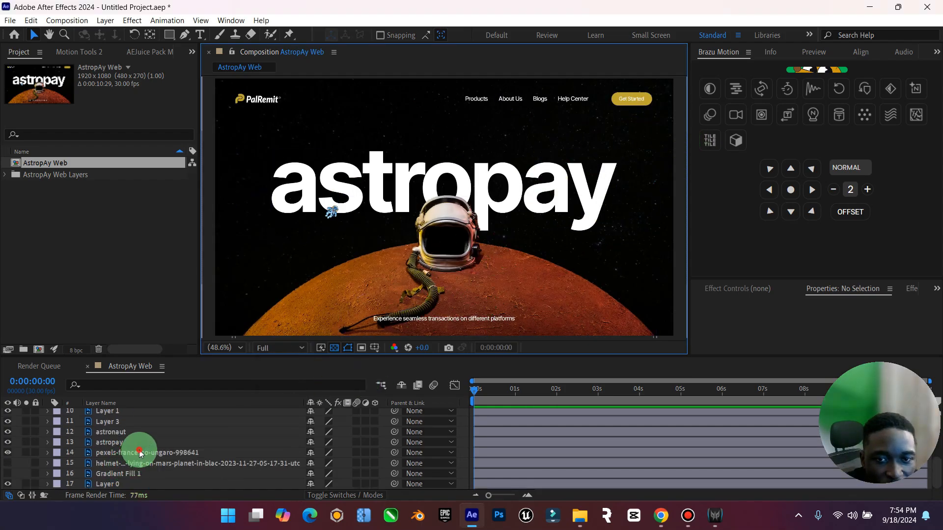
{"action": "left_click", "coordinate": [137, 452]}
{"action": "scroll", "coordinate": [130, 444], "scroll_direction": "up", "scroll_amount": 5}
{"action": "left_click", "coordinate": [120, 414]}
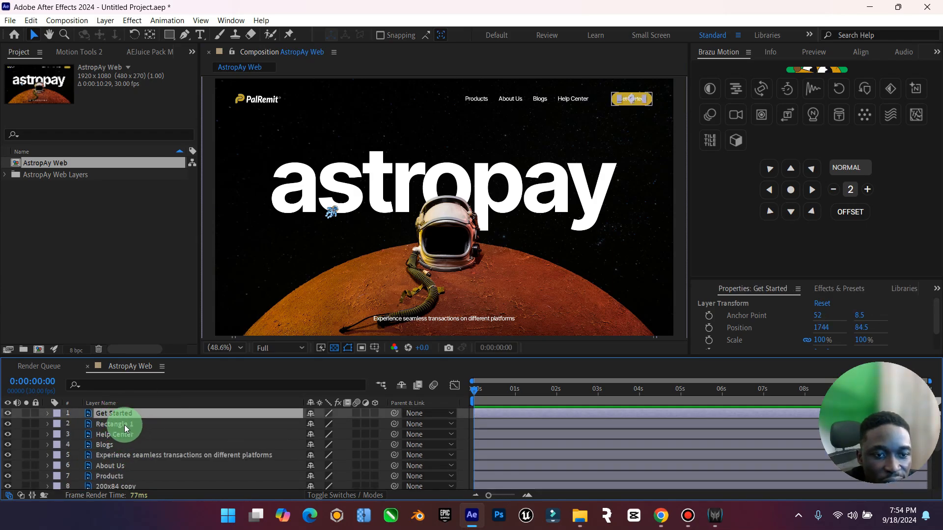
{"action": "right_click", "coordinate": [122, 412]}
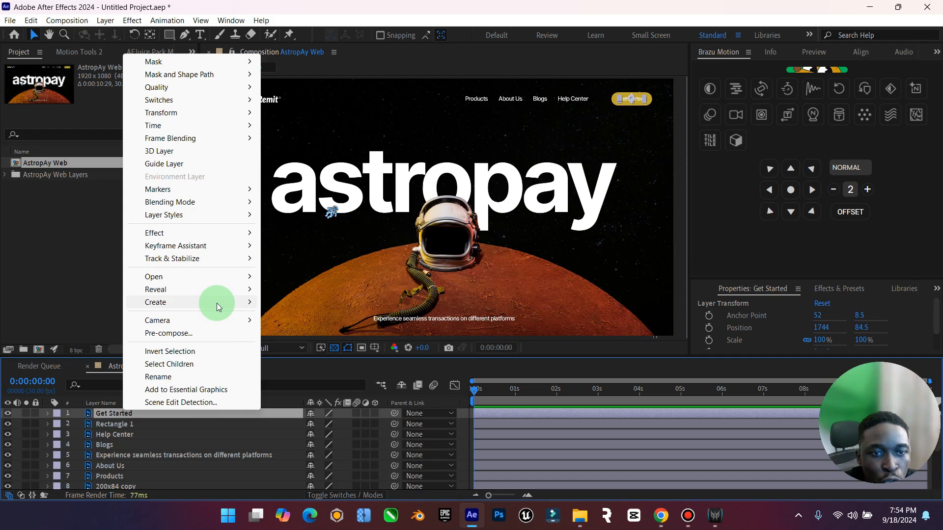
{"action": "mouse_move", "coordinate": [216, 303]}
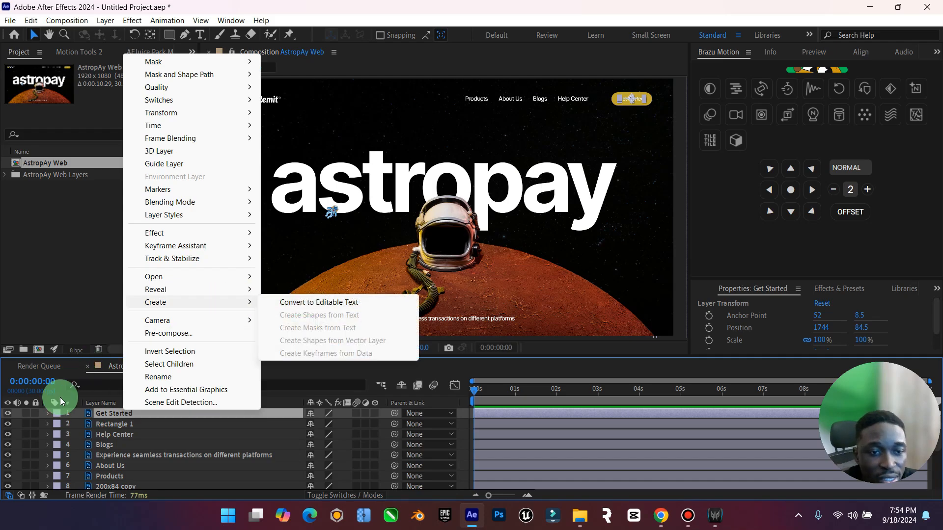
{"action": "left_click", "coordinate": [100, 413]}
{"action": "right_click", "coordinate": [109, 425]}
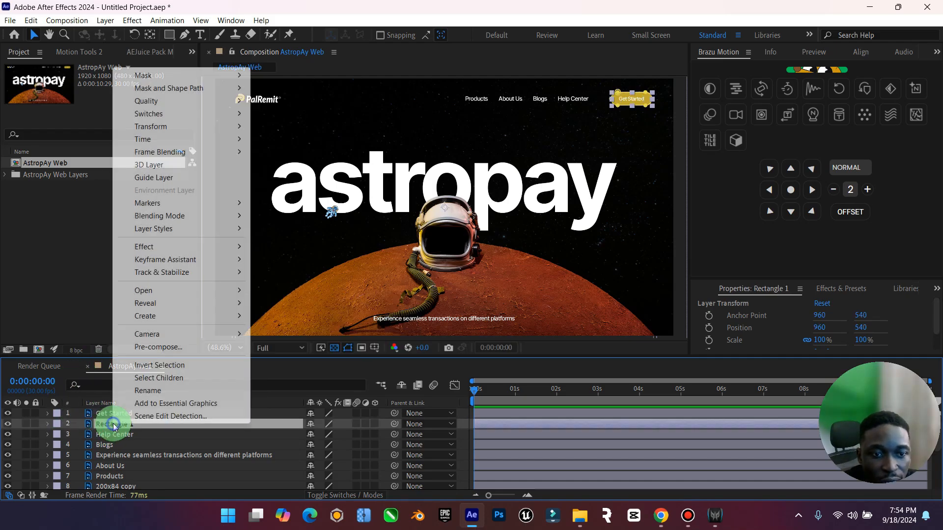
{"action": "mouse_move", "coordinate": [194, 316]}
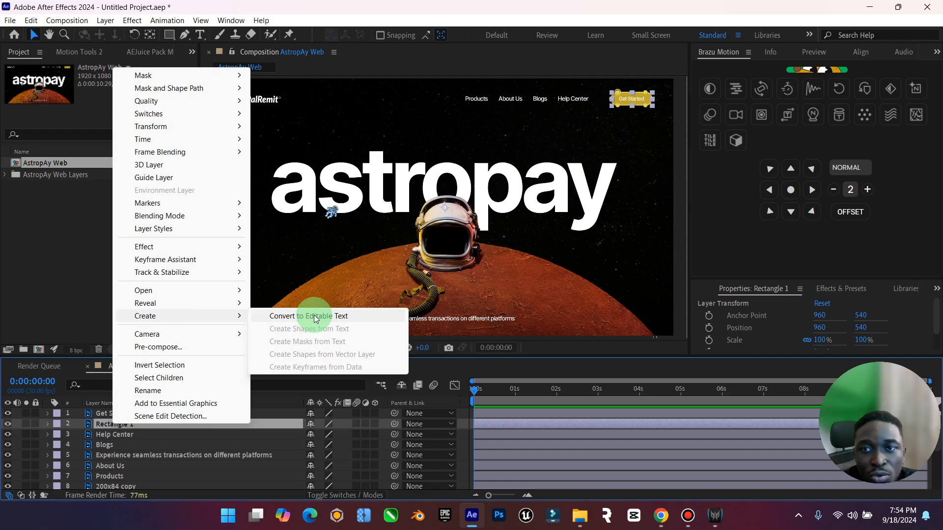
{"action": "left_click", "coordinate": [86, 426]}
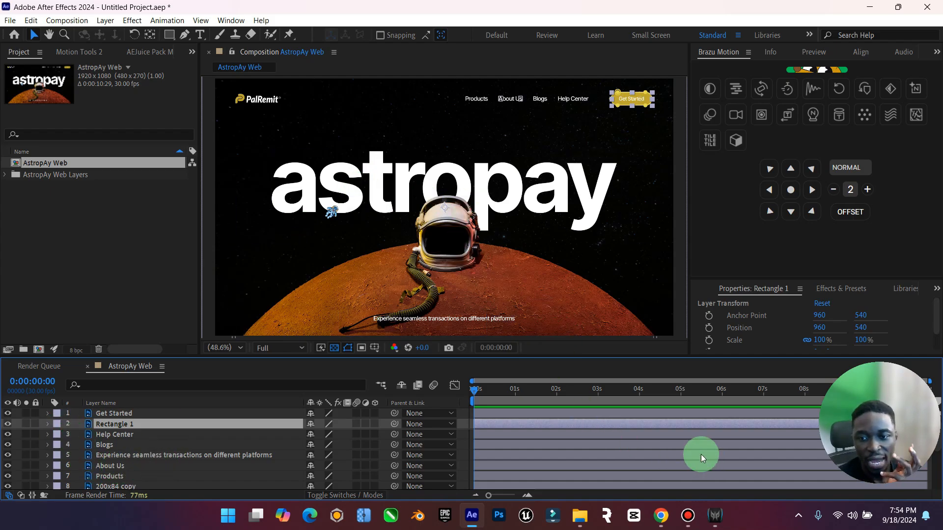
Step: Switch to Chrome and show the video results for night stars on Pexels
{"action": "left_click", "coordinate": [659, 515]}
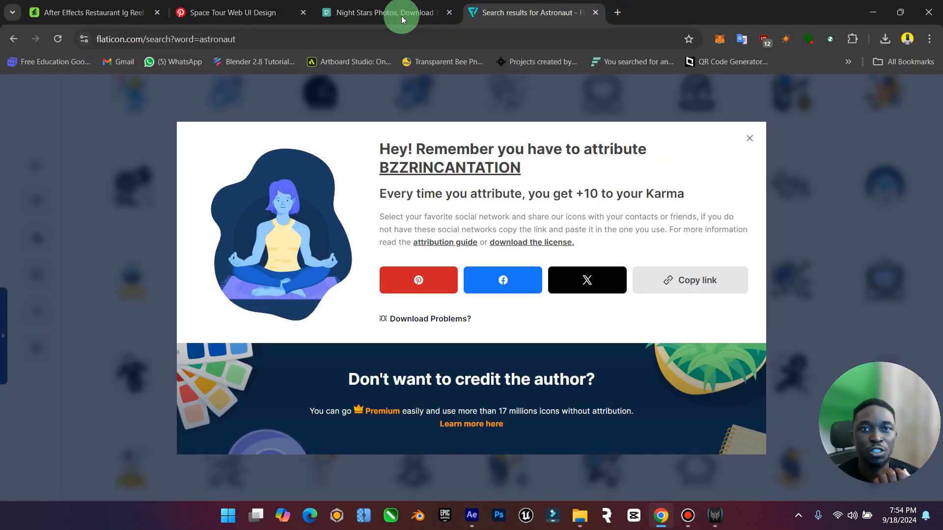
{"action": "left_click", "coordinate": [407, 12]}
{"action": "left_click", "coordinate": [630, 104]}
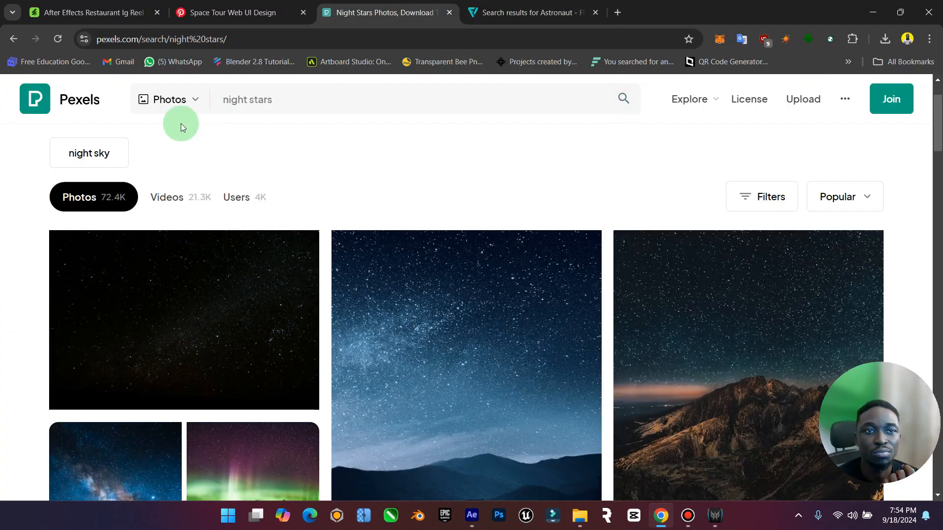
{"action": "left_click", "coordinate": [188, 199]}
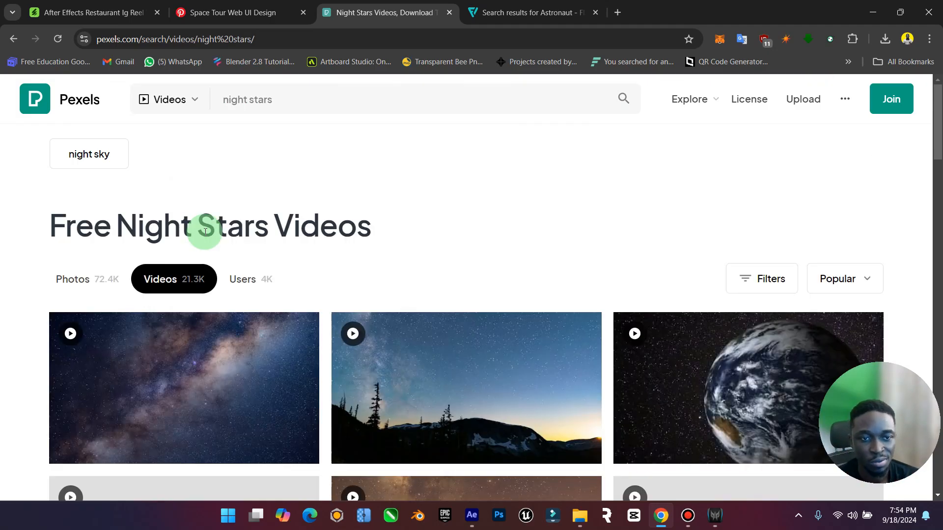
{"action": "mouse_move", "coordinate": [243, 374]}
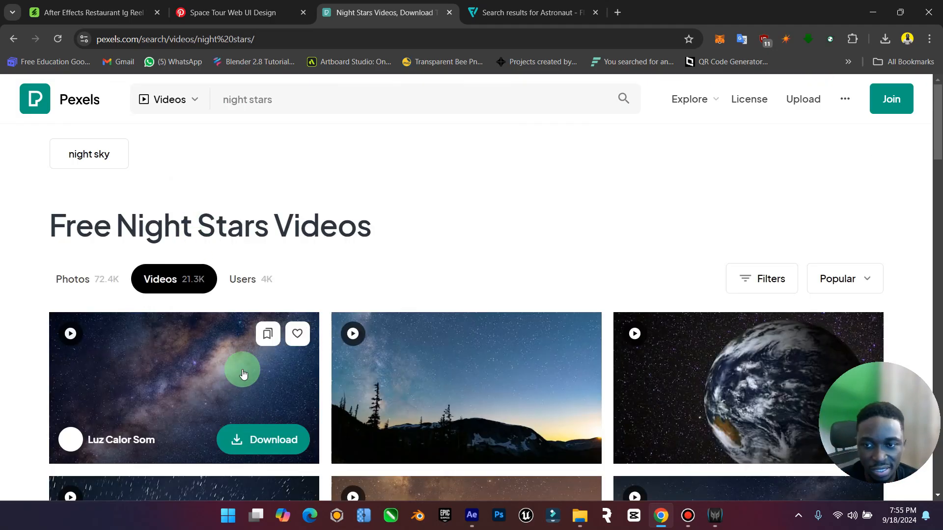
Step: Find the Timelapse of Stars in Night video in the Pexels results, preview it and download it
{"action": "scroll", "coordinate": [243, 374], "scroll_direction": "down", "scroll_amount": 10}
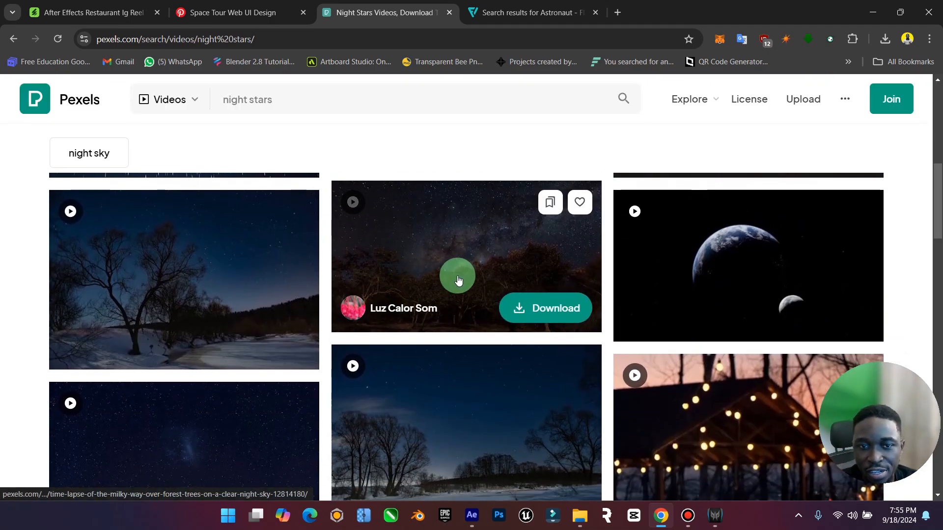
{"action": "scroll", "coordinate": [457, 279], "scroll_direction": "down", "scroll_amount": 4}
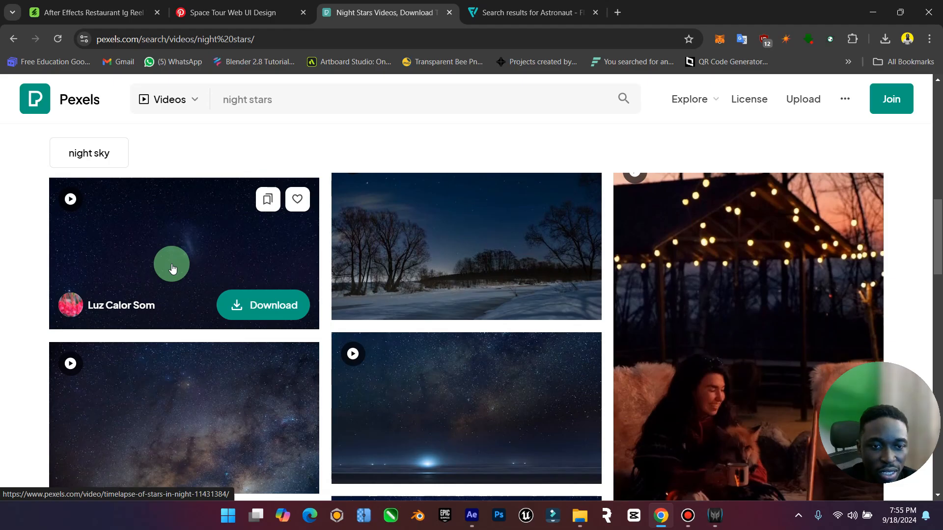
{"action": "scroll", "coordinate": [172, 268], "scroll_direction": "down", "scroll_amount": 8}
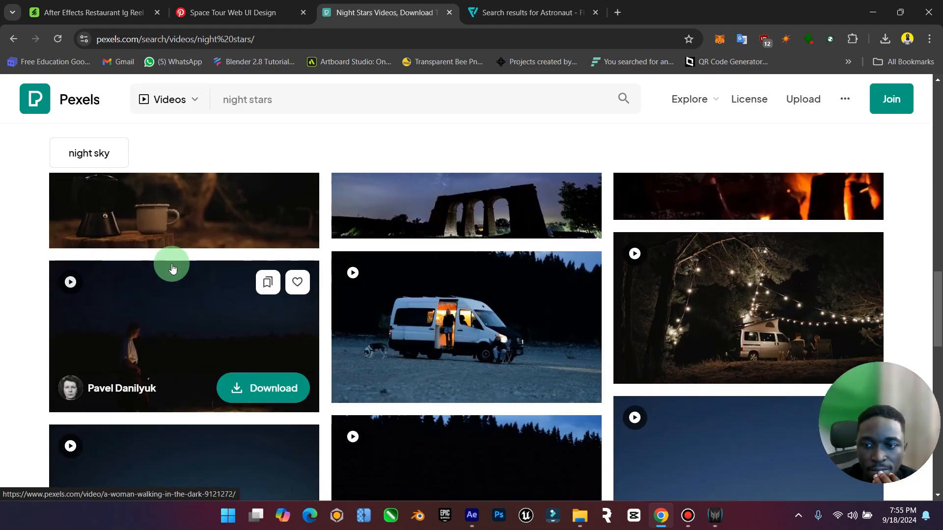
{"action": "scroll", "coordinate": [173, 269], "scroll_direction": "down", "scroll_amount": 9}
{"action": "scroll", "coordinate": [173, 269], "scroll_direction": "up", "scroll_amount": 19}
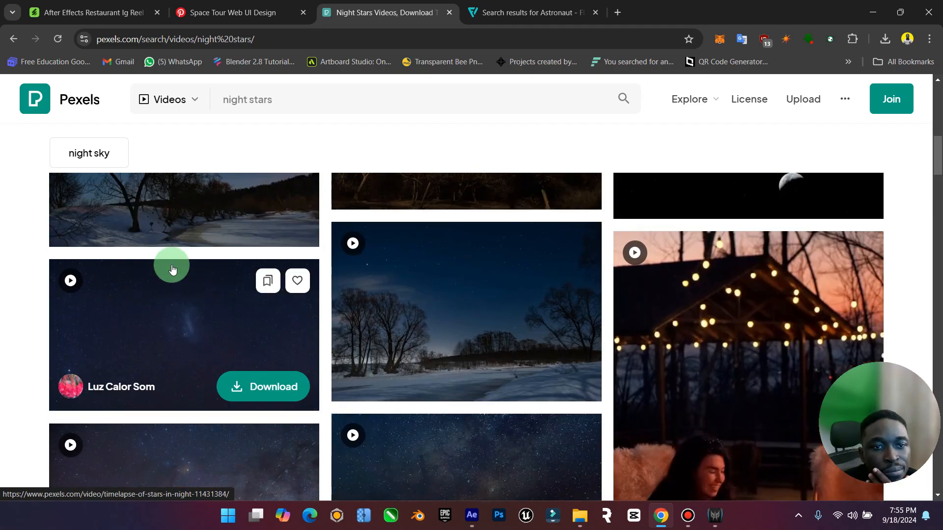
{"action": "left_click", "coordinate": [211, 323]}
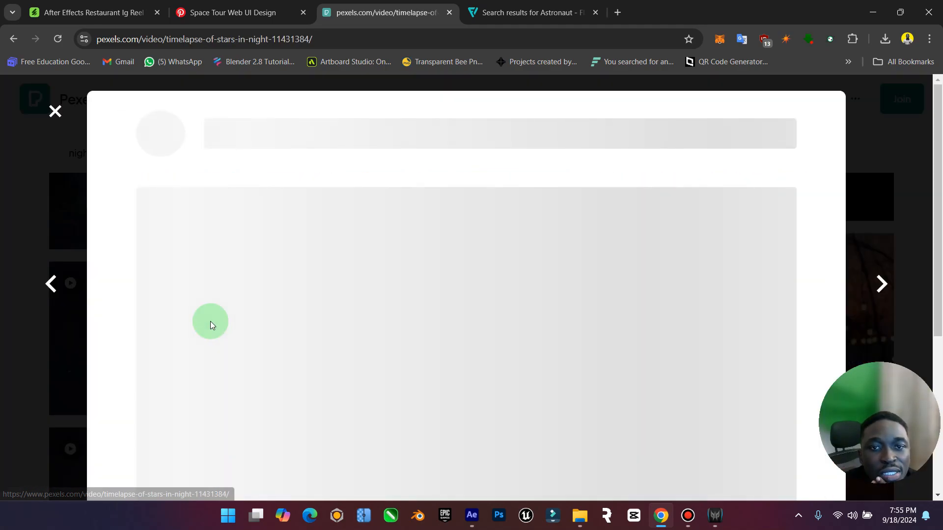
{"action": "scroll", "coordinate": [353, 343], "scroll_direction": "down", "scroll_amount": 2}
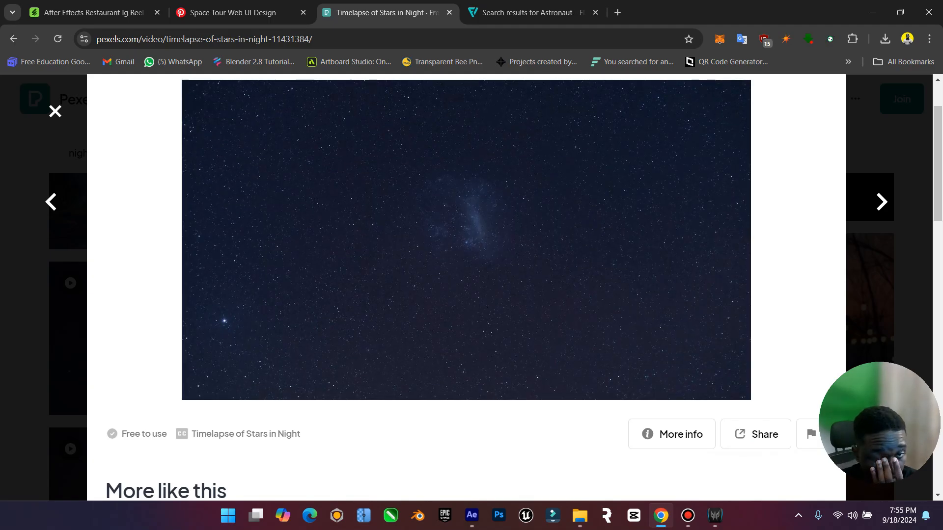
{"action": "scroll", "coordinate": [360, 352], "scroll_direction": "up", "scroll_amount": 1}
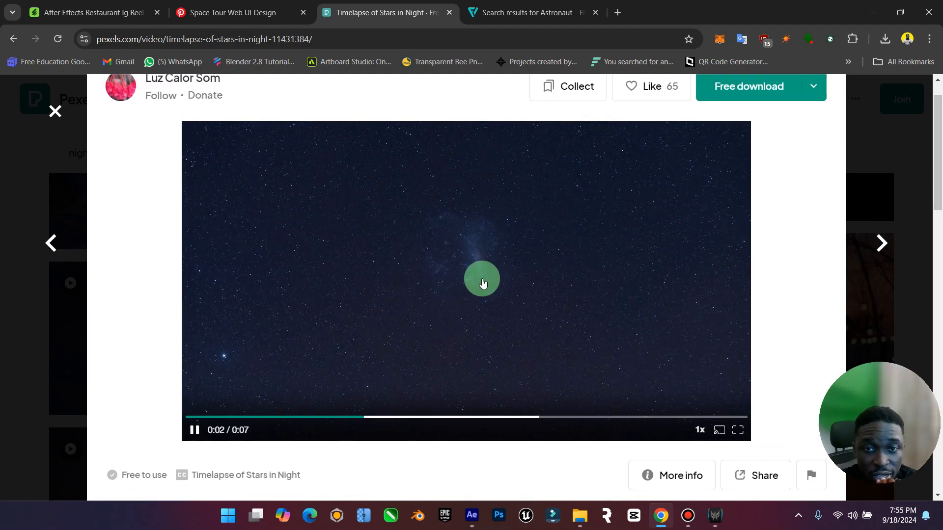
{"action": "left_click", "coordinate": [716, 98]}
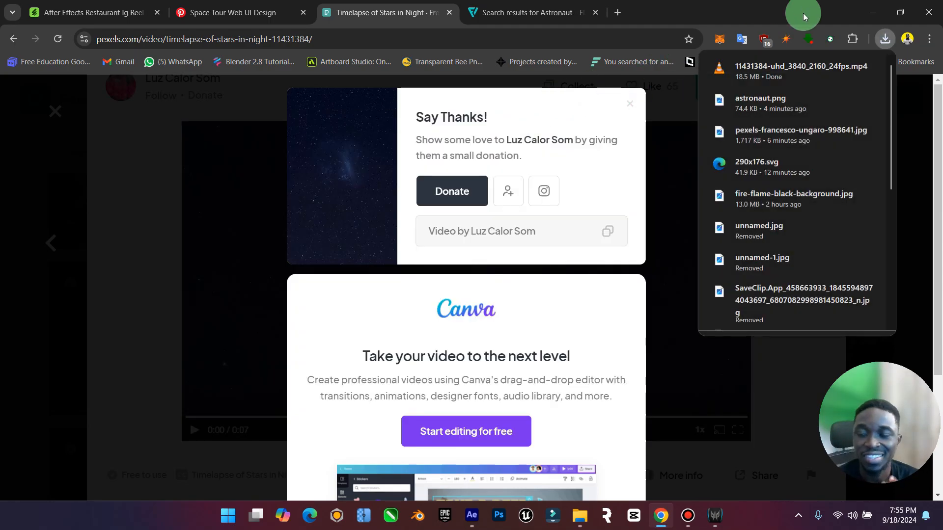
Step: Return to After Effects and add 11431384-uhd_3840_2160_24fps.mp4 from the Downloads folder to the AstropAy Web composition
{"action": "left_click", "coordinate": [860, 14]}
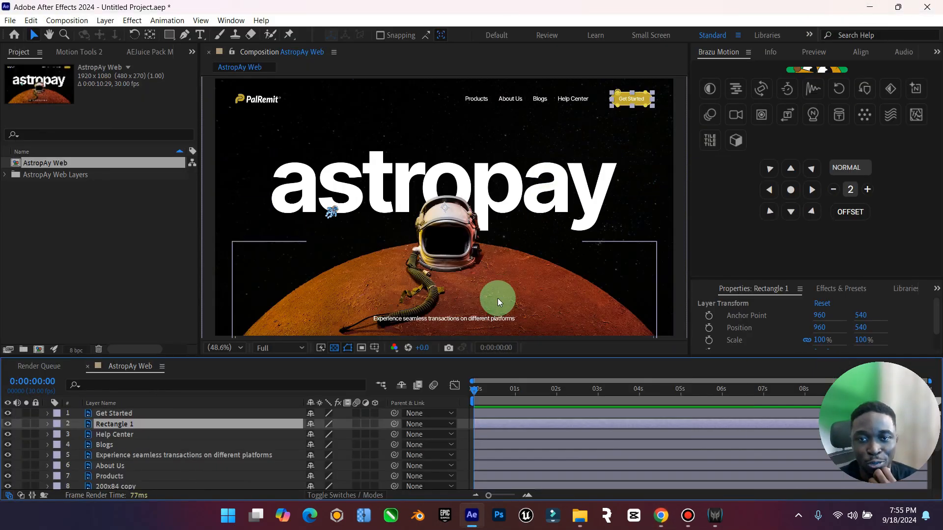
{"action": "mouse_move", "coordinate": [577, 516]}
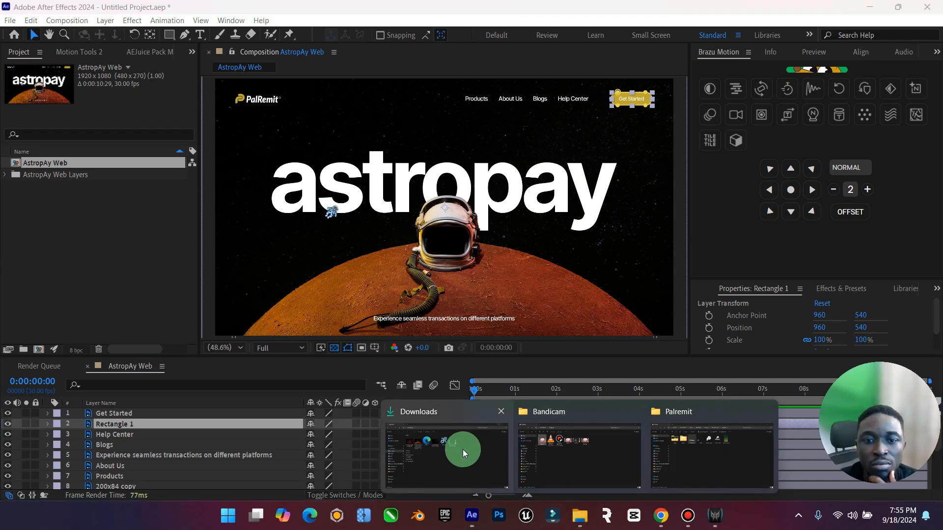
{"action": "left_click", "coordinate": [462, 450]}
{"action": "left_click_drag", "start_coordinate": [534, 155], "coordinate": [387, 258]}
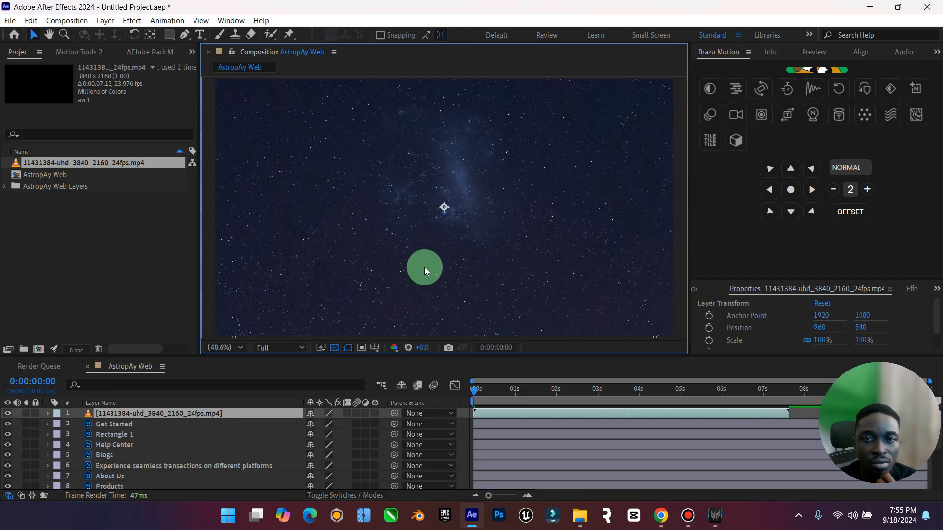
Step: Scale the star video down to about 53.3% so it just covers the composition frame
{"action": "scroll", "coordinate": [426, 265], "scroll_direction": "down", "scroll_amount": 2}
{"action": "scroll", "coordinate": [576, 158], "scroll_direction": "down", "scroll_amount": 1}
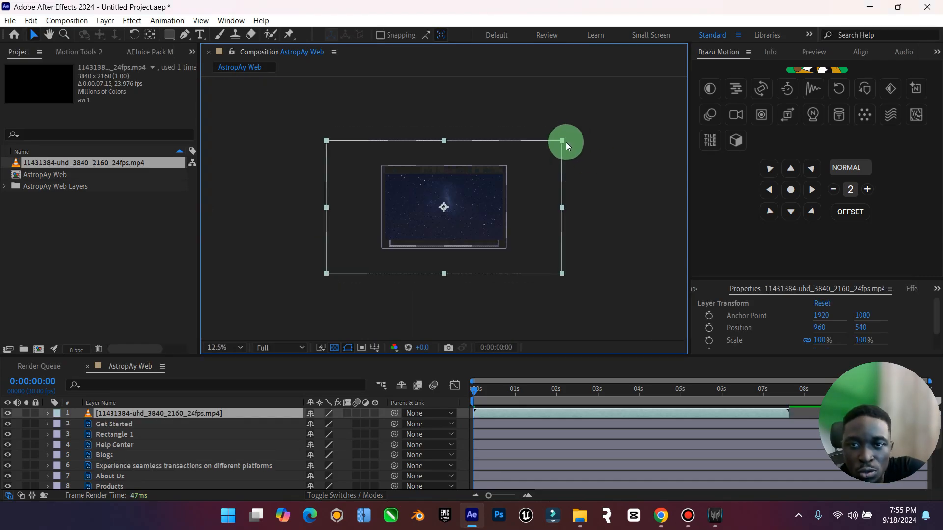
{"action": "left_click_drag", "start_coordinate": [562, 141], "coordinate": [485, 172]}
{"action": "scroll", "coordinate": [458, 225], "scroll_direction": "up", "scroll_amount": 3}
{"action": "scroll", "coordinate": [458, 225], "scroll_direction": "down", "scroll_amount": 2}
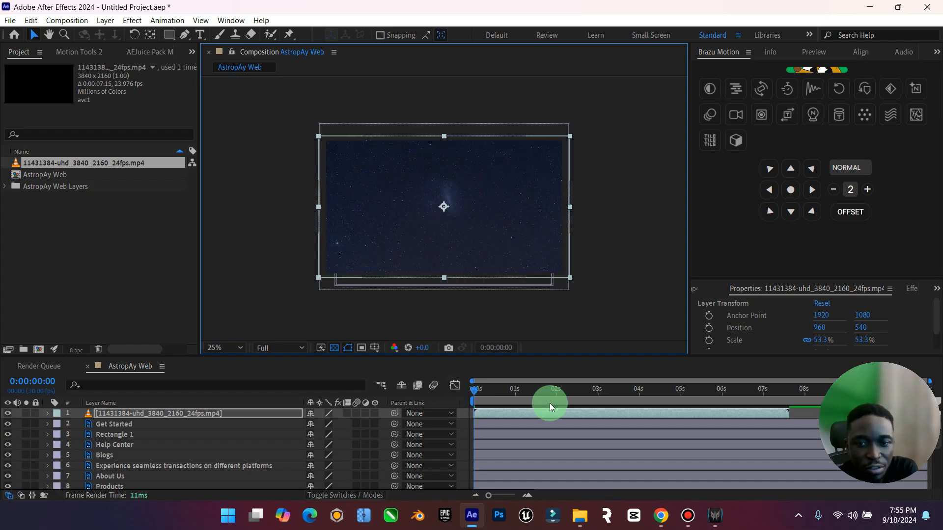
{"action": "left_click_drag", "start_coordinate": [918, 372], "coordinate": [876, 318]}
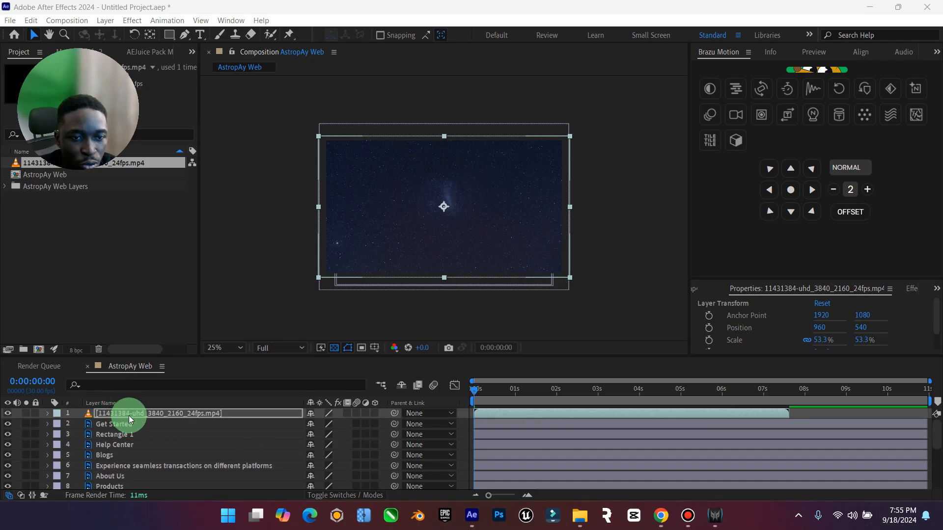
Step: Move the star video layer down the layer stack to sit below Gradient Fill 1, directly above Layer 0
{"action": "left_click_drag", "start_coordinate": [129, 415], "coordinate": [149, 479]}
{"action": "scroll", "coordinate": [140, 461], "scroll_direction": "down", "scroll_amount": 1}
{"action": "scroll", "coordinate": [169, 460], "scroll_direction": "down", "scroll_amount": 2}
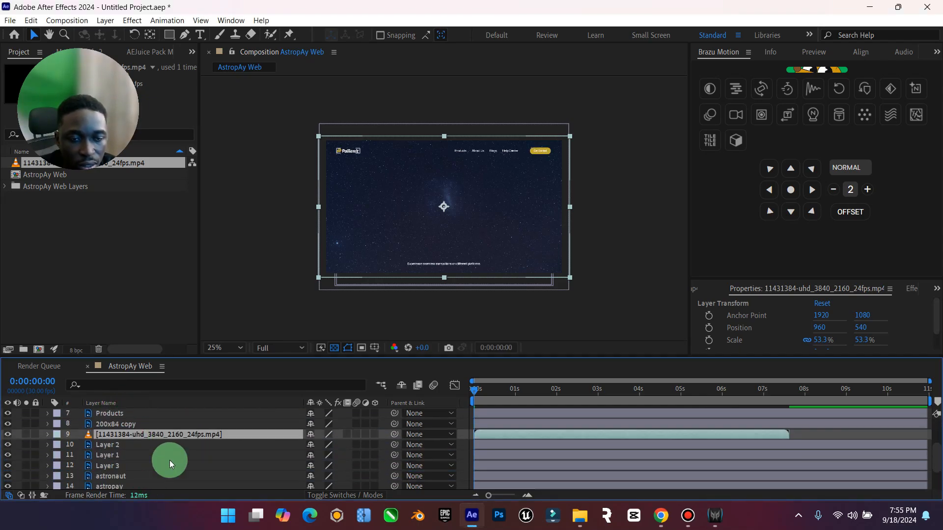
{"action": "left_click_drag", "start_coordinate": [184, 435], "coordinate": [181, 473]}
{"action": "scroll", "coordinate": [176, 468], "scroll_direction": "down", "scroll_amount": 2}
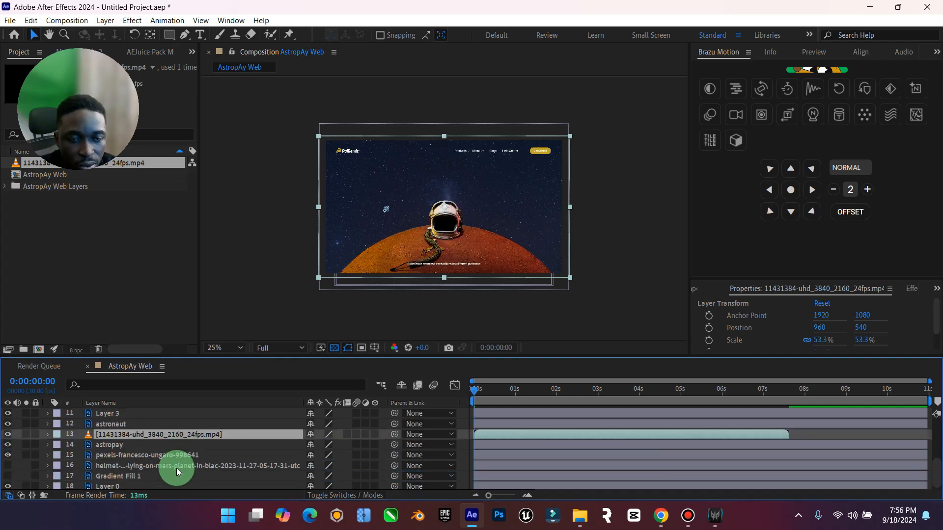
{"action": "left_click_drag", "start_coordinate": [194, 438], "coordinate": [187, 473]}
{"action": "left_click", "coordinate": [187, 473]}
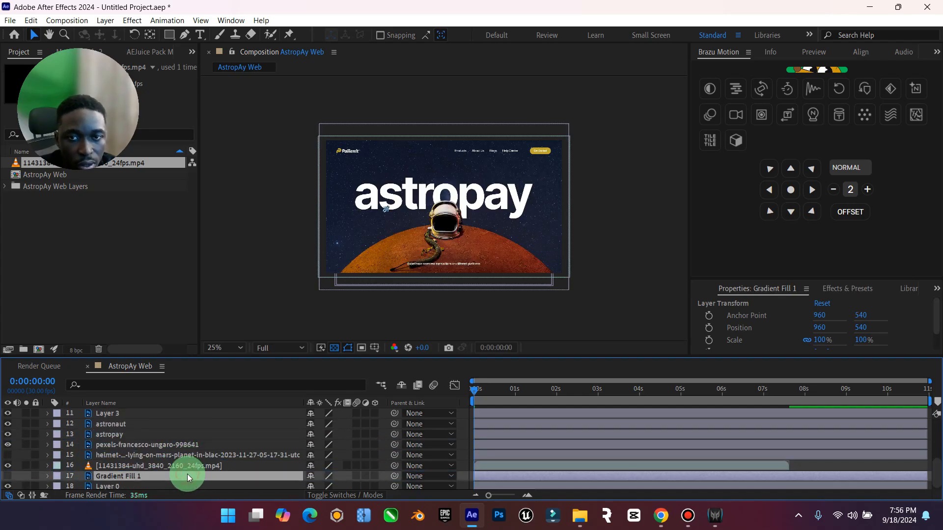
{"action": "left_click", "coordinate": [164, 464]}
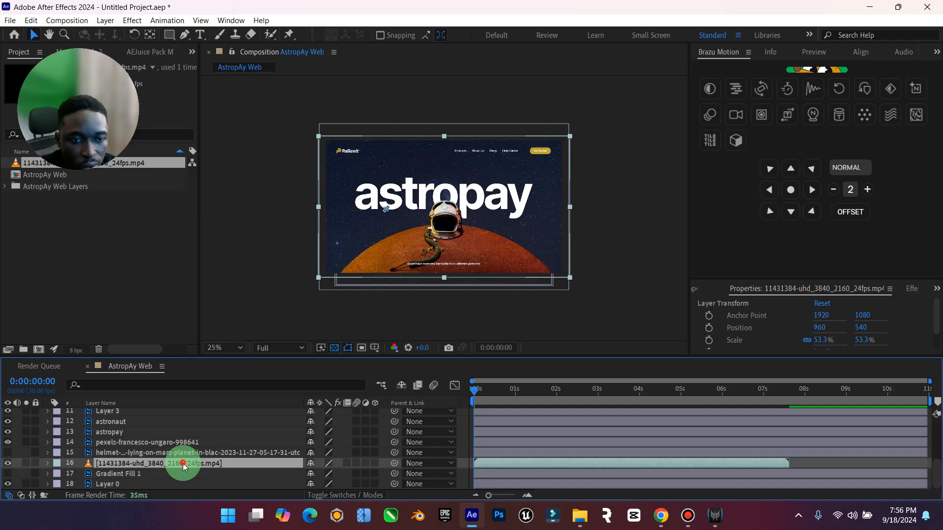
{"action": "left_click_drag", "start_coordinate": [179, 479], "coordinate": [179, 480]}
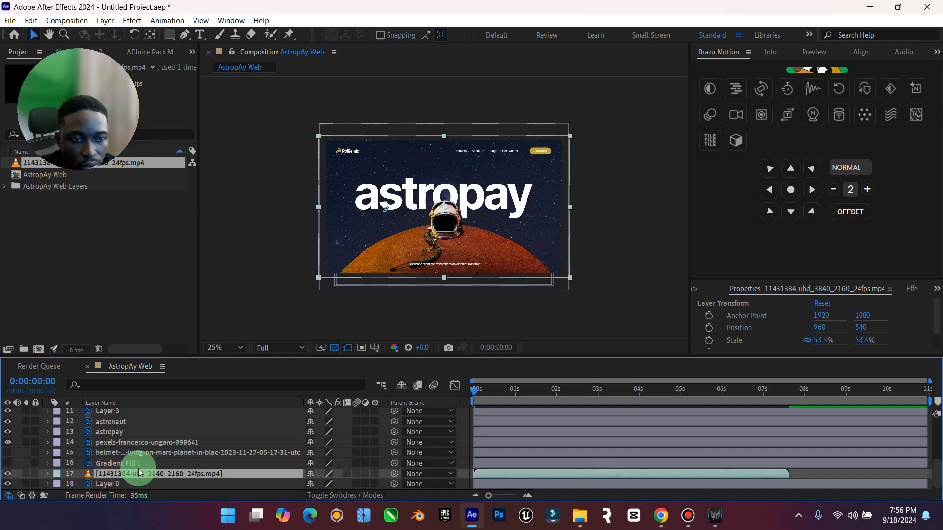
Step: Check Gradient Fill 1 by toggling its visibility, delete that layer, and select the star video layer
{"action": "left_click", "coordinate": [6, 460]}
{"action": "left_click", "coordinate": [6, 463]}
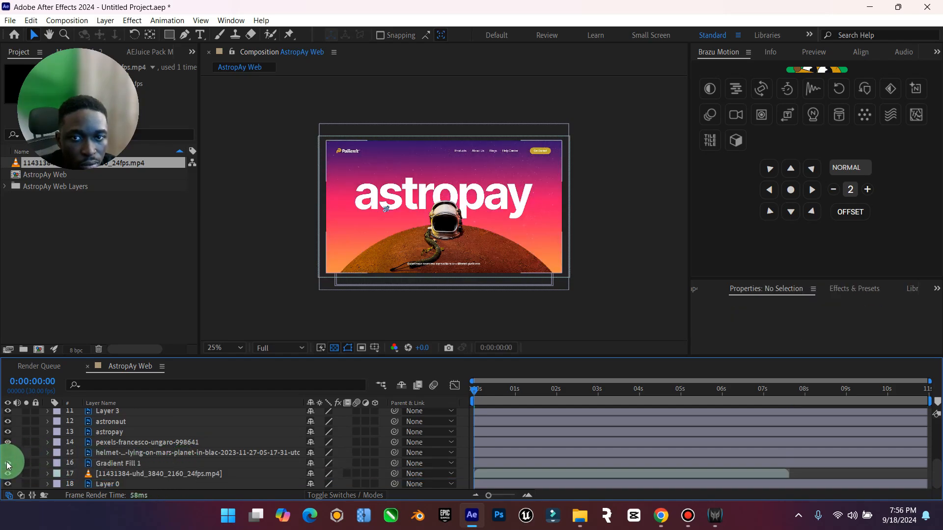
{"action": "left_click", "coordinate": [7, 464]}
{"action": "left_click", "coordinate": [131, 462]}
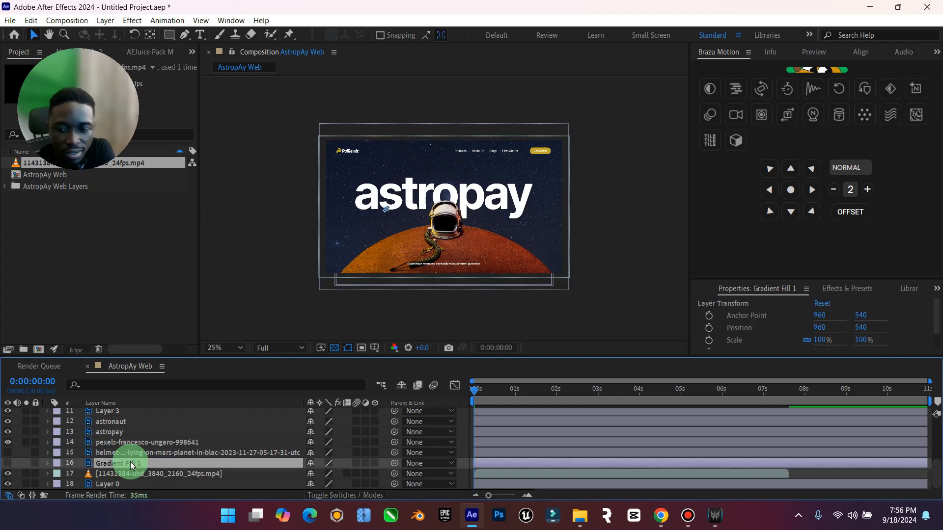
{"action": "key", "text": "Delete"}
{"action": "mouse_move", "coordinate": [138, 473]}
{"action": "left_mouse_down"}
{"action": "mouse_move", "coordinate": [142, 488]}
{"action": "mouse_move", "coordinate": [150, 468]}
{"action": "left_mouse_up"}
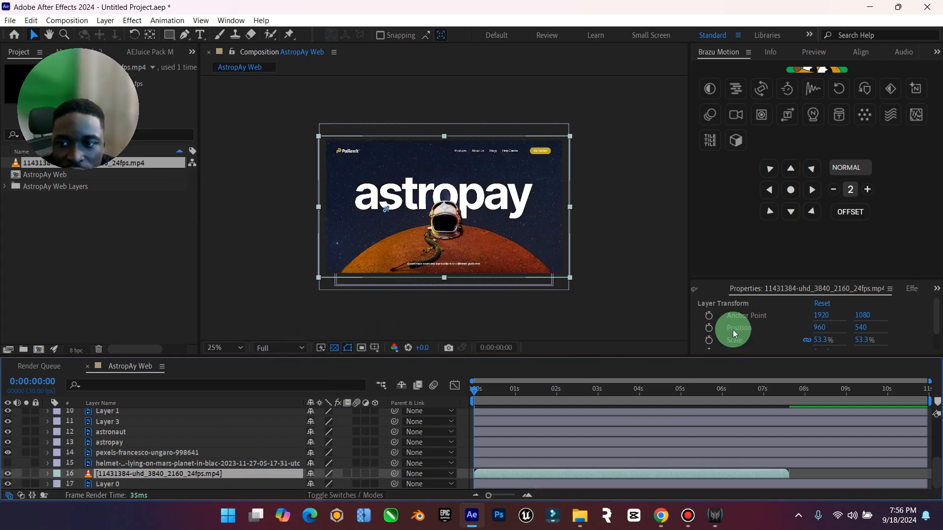
Step: Preview the composition with its moving star background, with the viewer magnification set to Fit
{"action": "key", "text": "space"}
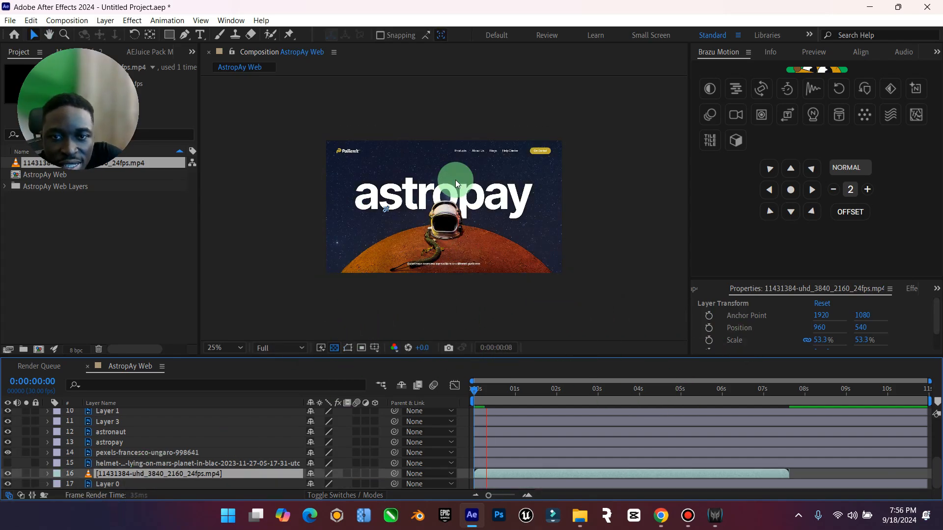
{"action": "scroll", "coordinate": [455, 180], "scroll_direction": "up", "scroll_amount": 6}
{"action": "scroll", "coordinate": [455, 180], "scroll_direction": "down", "scroll_amount": 6}
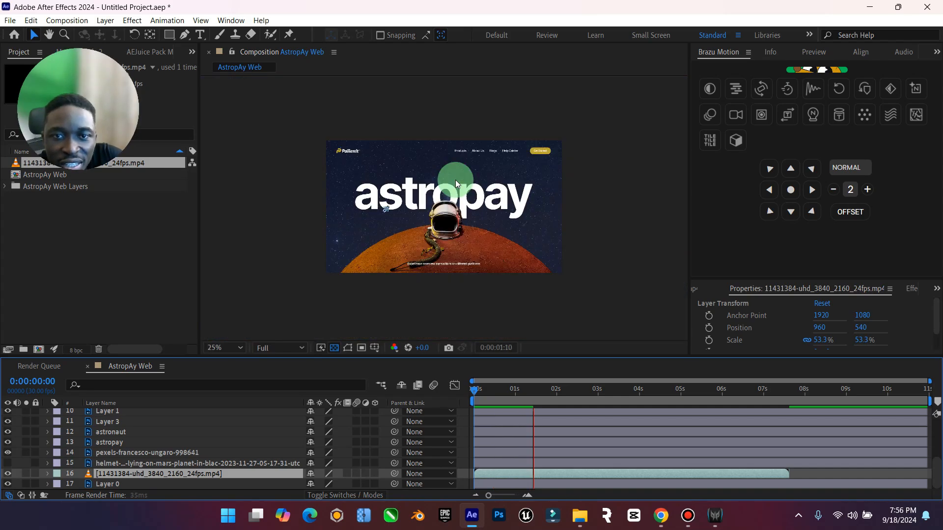
{"action": "left_click", "coordinate": [241, 345]}
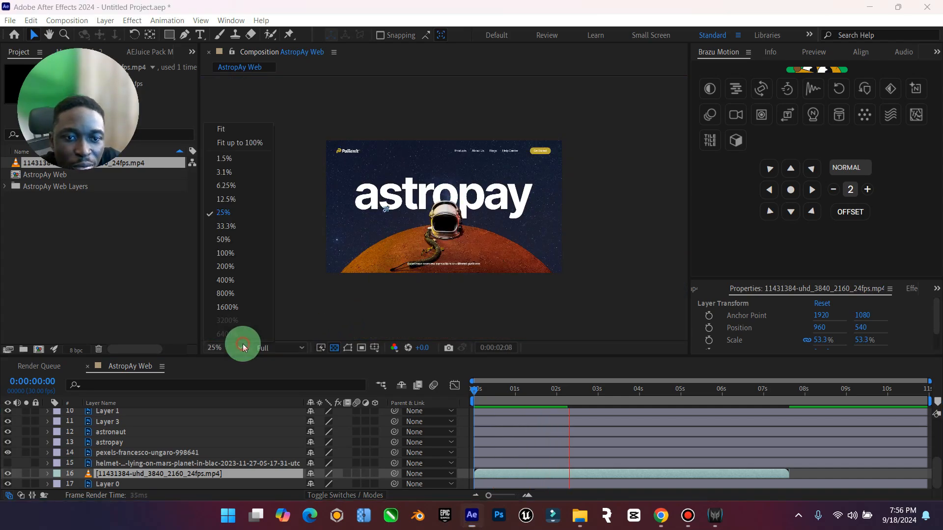
{"action": "left_click", "coordinate": [238, 125]}
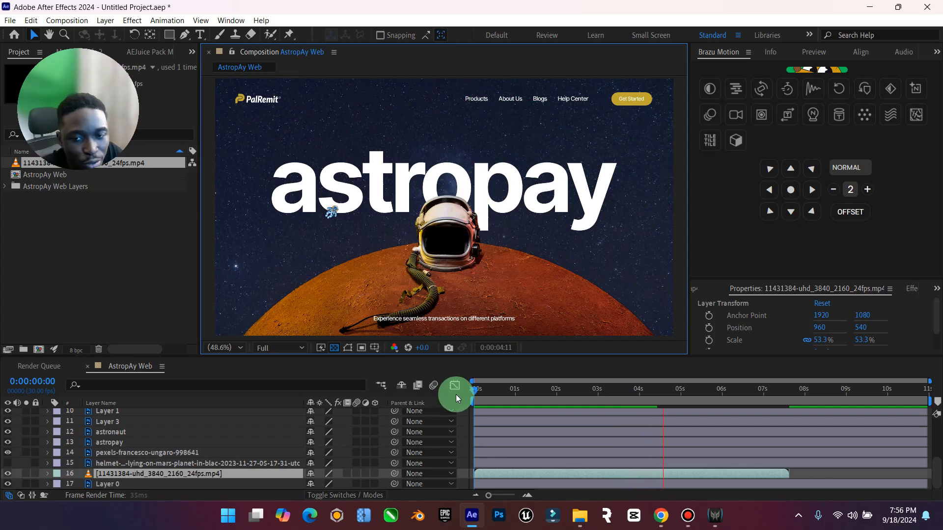
{"action": "key", "text": "space"}
Step: End the work area at 0:00:06:29 and return the playhead to the start of the composition
{"action": "left_click_drag", "start_coordinate": [673, 396], "coordinate": [760, 396]}
{"action": "key", "text": "n"}
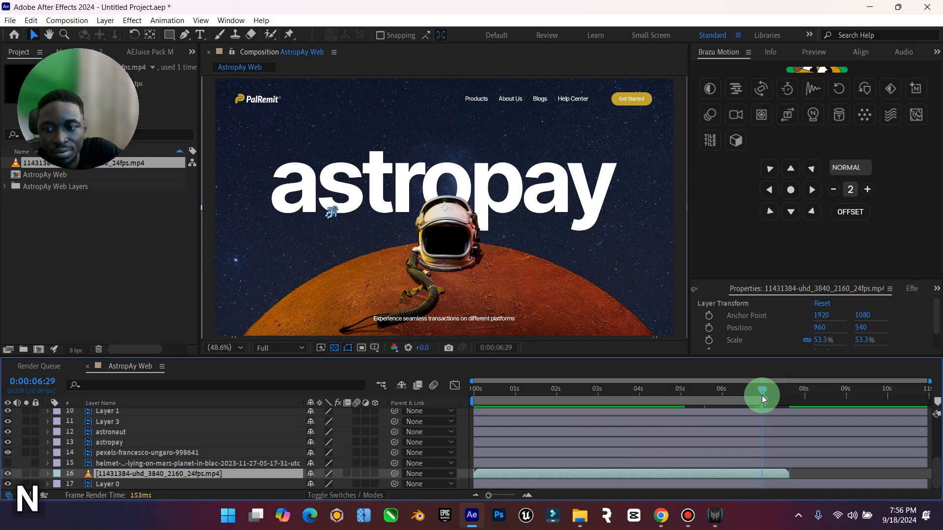
{"action": "scroll", "coordinate": [756, 395], "scroll_direction": "up", "scroll_amount": 1}
{"action": "scroll", "coordinate": [236, 412], "scroll_direction": "up", "scroll_amount": 3}
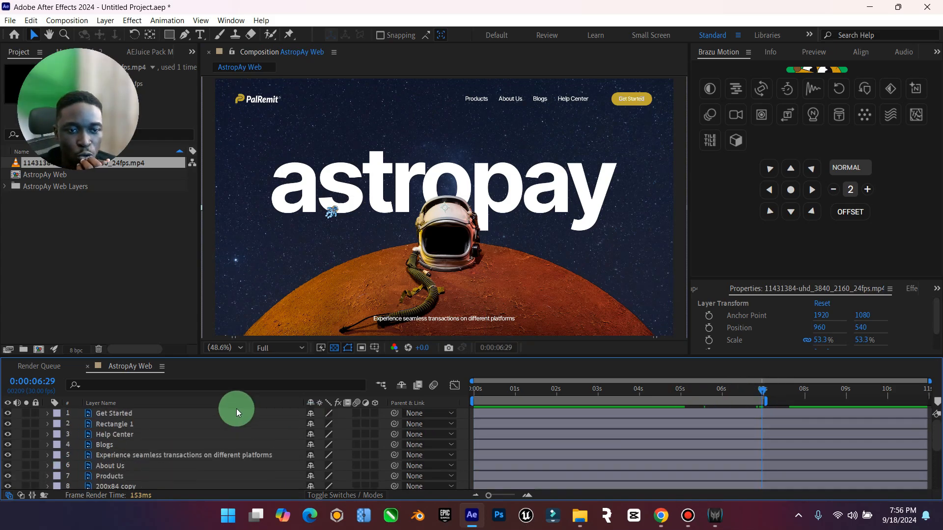
{"action": "left_click_drag", "start_coordinate": [762, 389], "coordinate": [454, 396]}
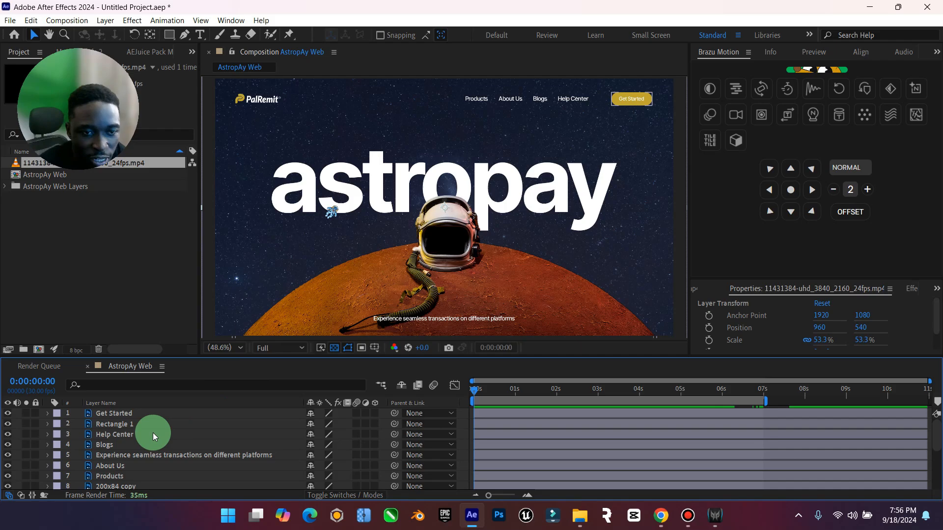
Step: Move the "Experience seamless transactions on different platforms" layer down the stack to sit between 200x84 copy and Layer 2
{"action": "left_click", "coordinate": [162, 423]}
{"action": "left_click", "coordinate": [164, 414]}
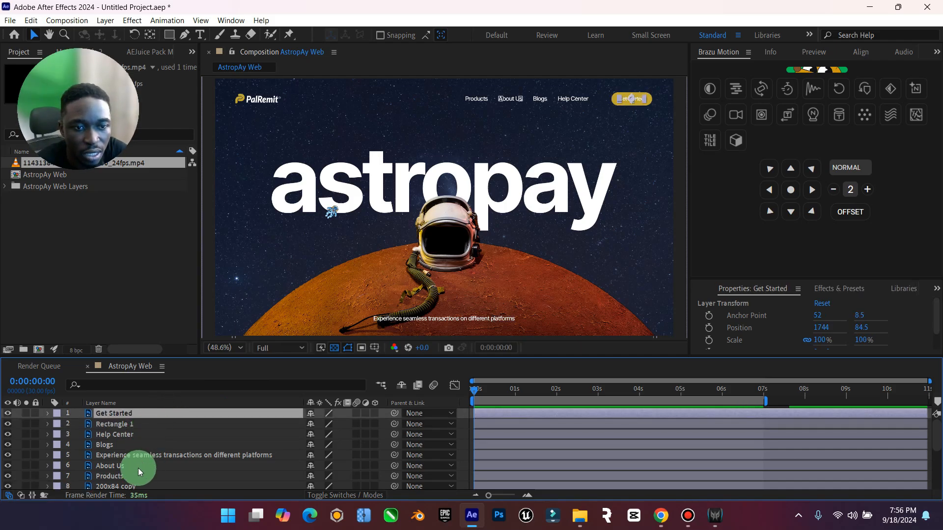
{"action": "left_click", "coordinate": [138, 485], "text": "shift"}
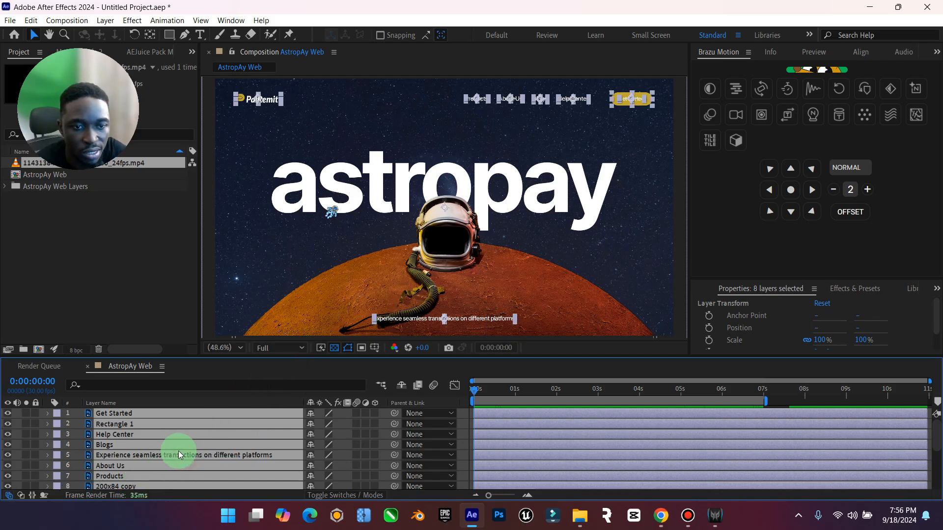
{"action": "scroll", "coordinate": [230, 459], "scroll_direction": "down", "scroll_amount": 3}
{"action": "left_click", "coordinate": [194, 447]}
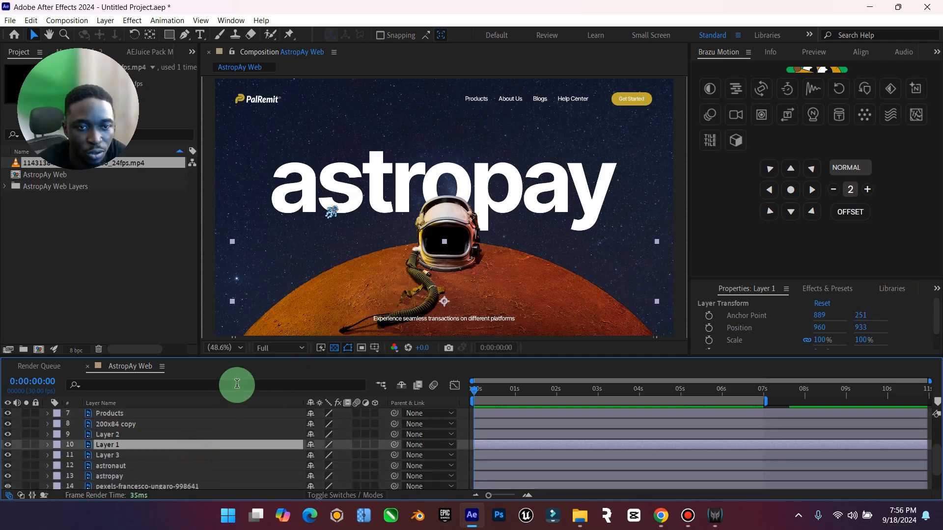
{"action": "scroll", "coordinate": [196, 427], "scroll_direction": "up", "scroll_amount": 1}
{"action": "left_click", "coordinate": [192, 415]}
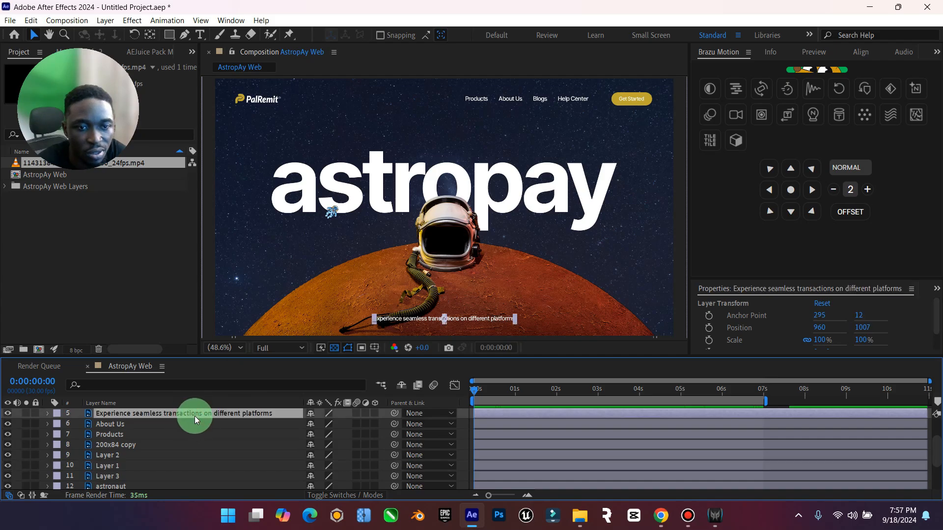
{"action": "left_click_drag", "start_coordinate": [198, 415], "coordinate": [201, 442]}
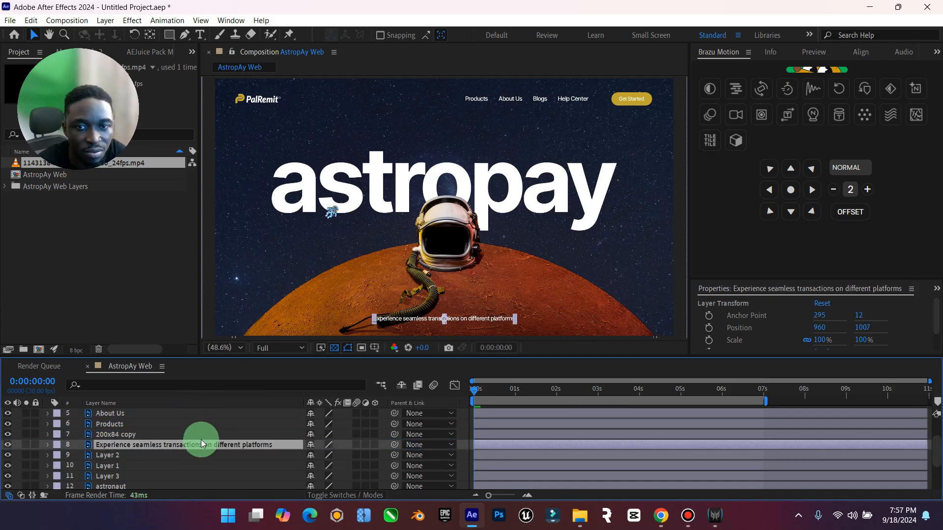
Step: Select the seven header layers from Get Started through 200x84 copy and give them the Red label color
{"action": "scroll", "coordinate": [175, 431], "scroll_direction": "up", "scroll_amount": 2}
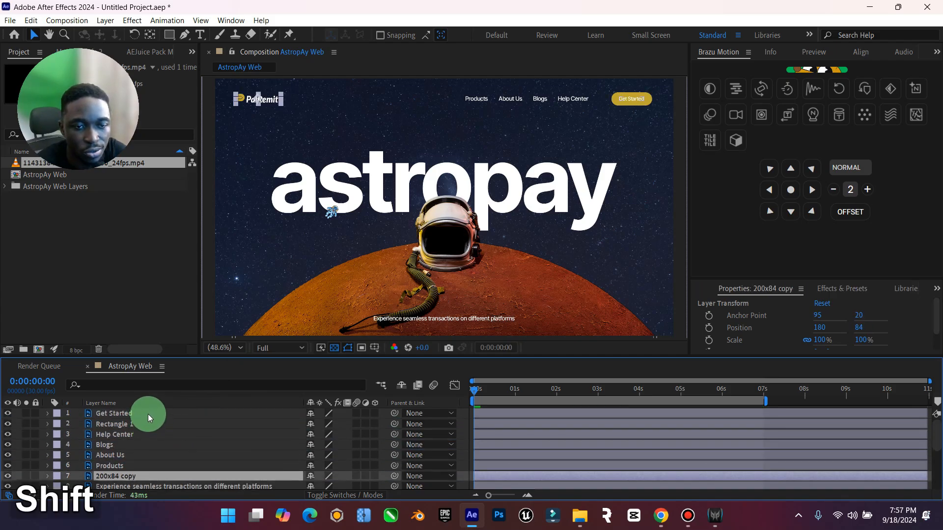
{"action": "left_click", "coordinate": [148, 414], "text": "shift"}
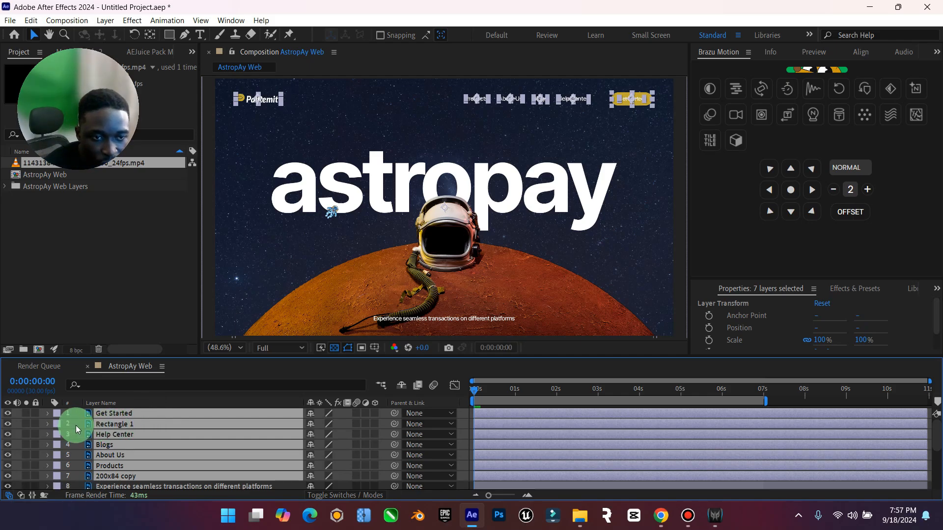
{"action": "left_click", "coordinate": [56, 424]}
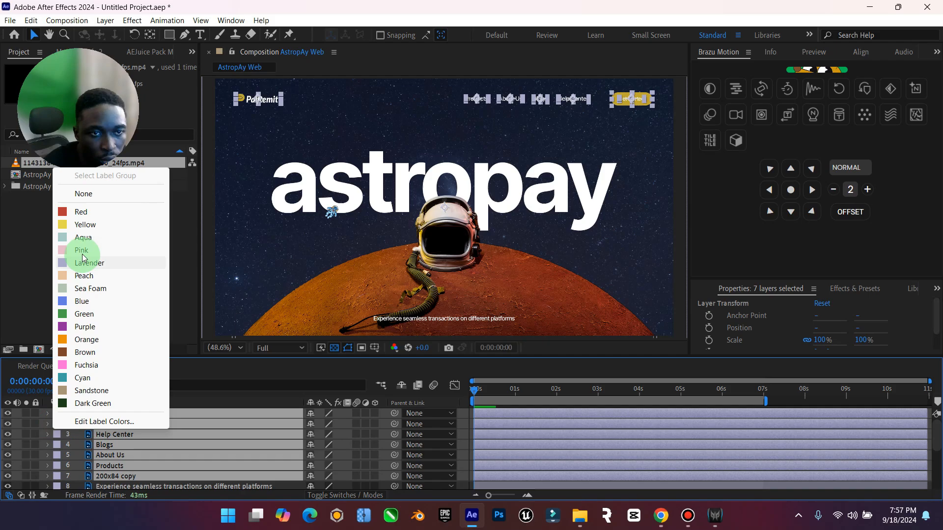
{"action": "left_click", "coordinate": [83, 212]}
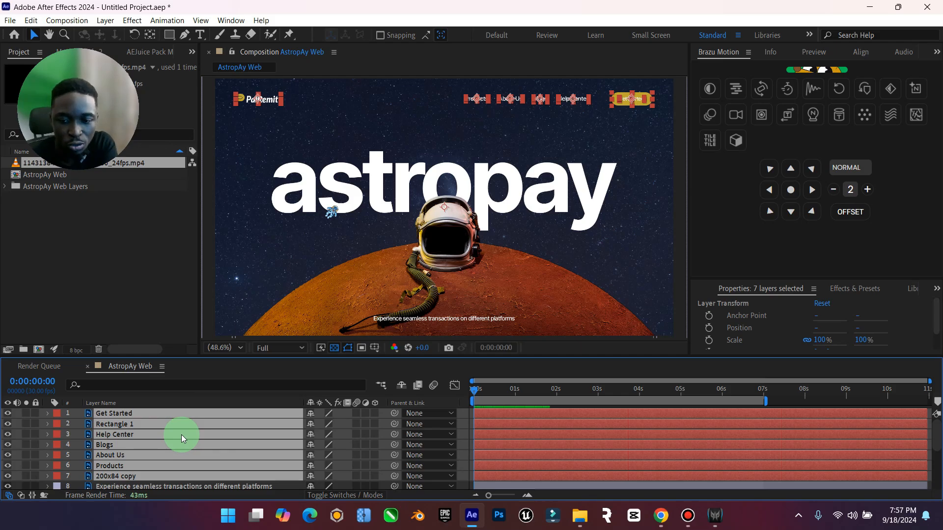
Step: Add Position keyframes to the seven header layers at 0:00:00:00 and 0:00:01:00, keeping their current placement
{"action": "key", "text": "p"}
{"action": "scroll", "coordinate": [181, 434], "scroll_direction": "down", "scroll_amount": 2}
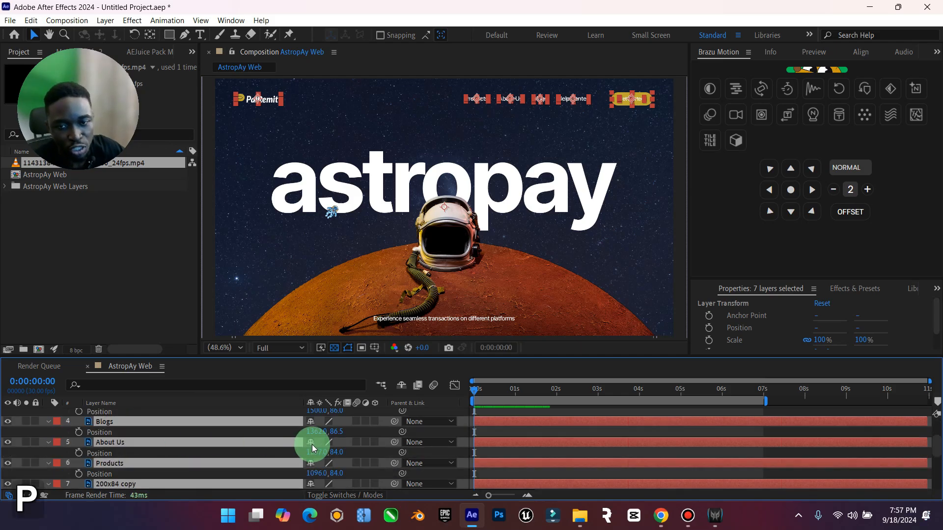
{"action": "scroll", "coordinate": [122, 440], "scroll_direction": "up", "scroll_amount": 2}
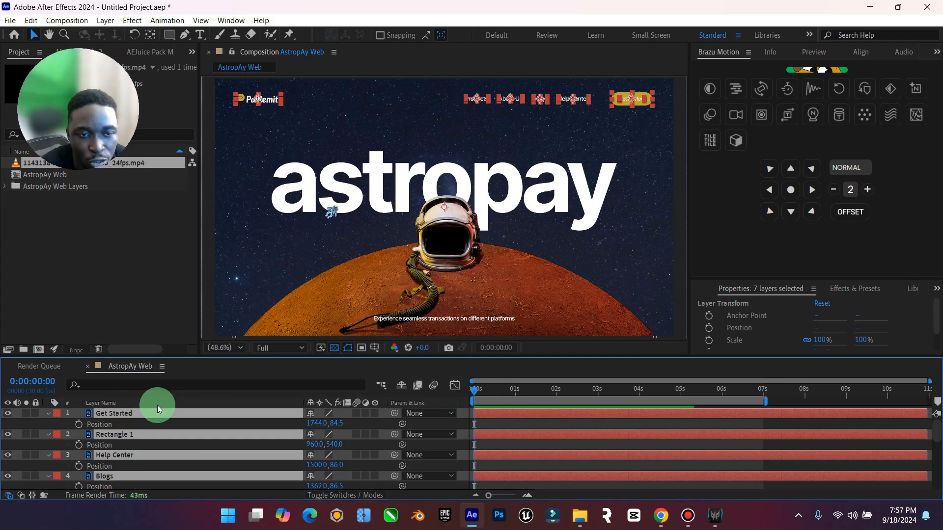
{"action": "left_click", "coordinate": [78, 424]}
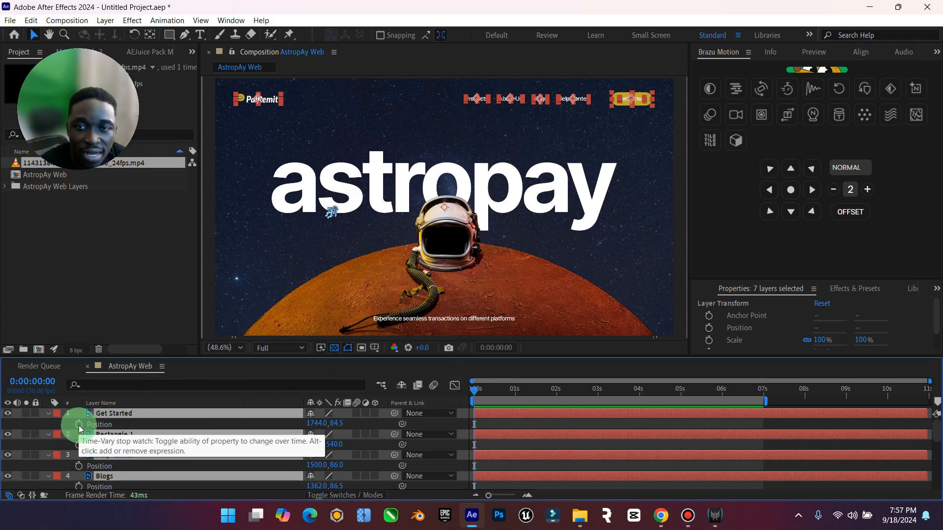
{"action": "left_click", "coordinate": [317, 414]}
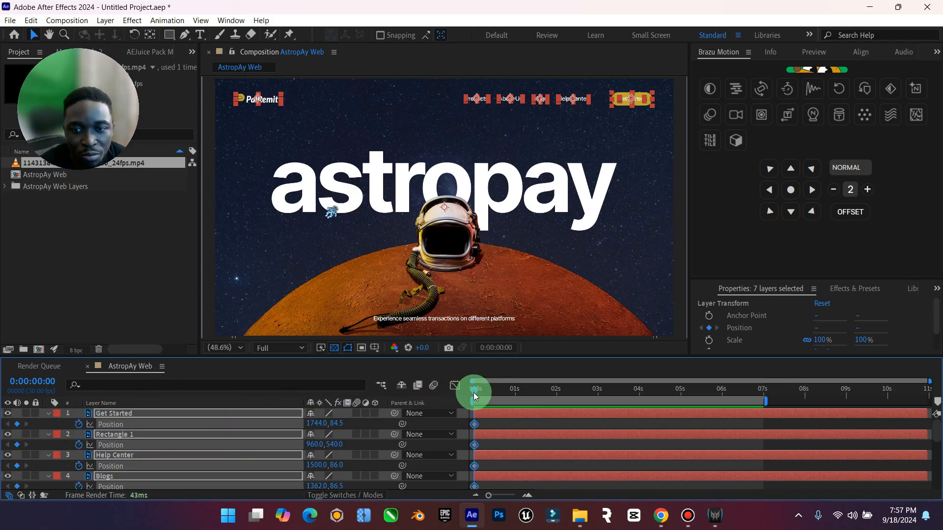
{"action": "left_click_drag", "start_coordinate": [474, 393], "coordinate": [516, 390]}
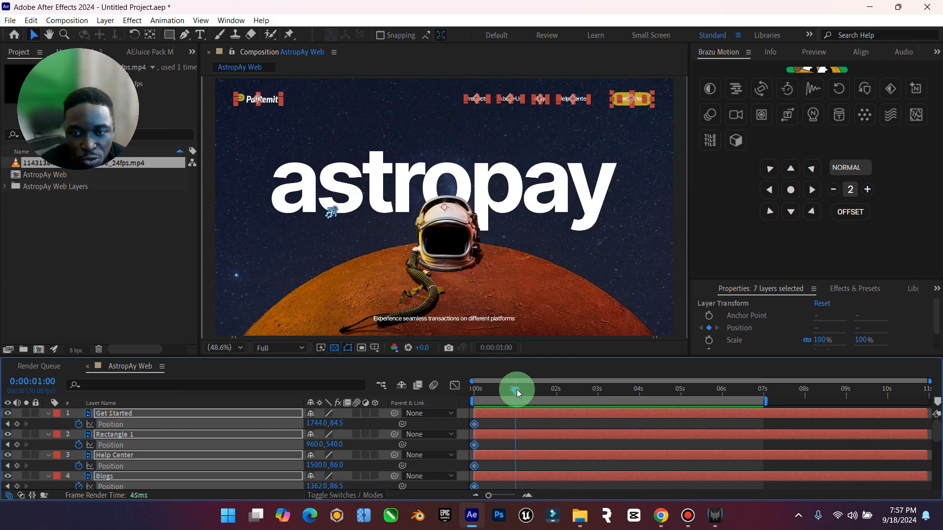
{"action": "left_click", "coordinate": [17, 424]}
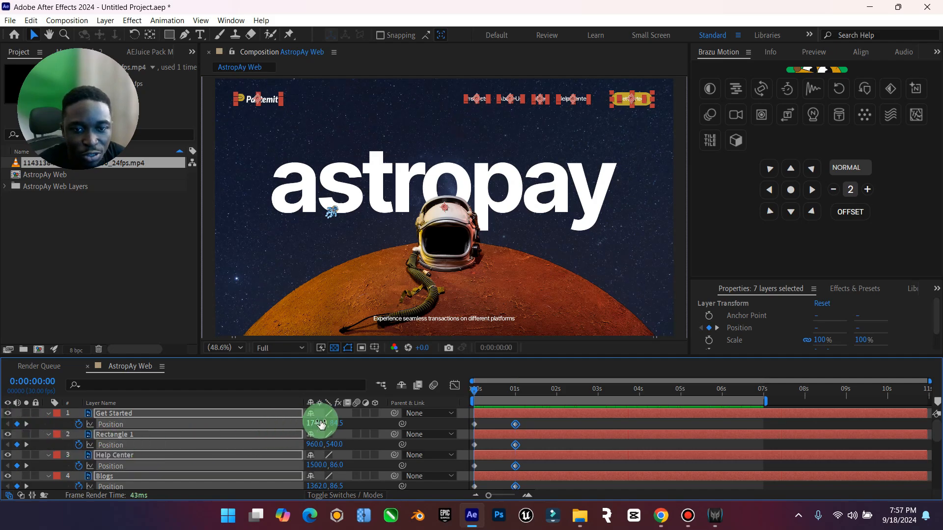
Step: At 0:00:00:00, shift the header layers up out of frame, with Get Started at Y -140.5, and preview the slide-in
{"action": "left_click_drag", "start_coordinate": [336, 427], "coordinate": [197, 425]}
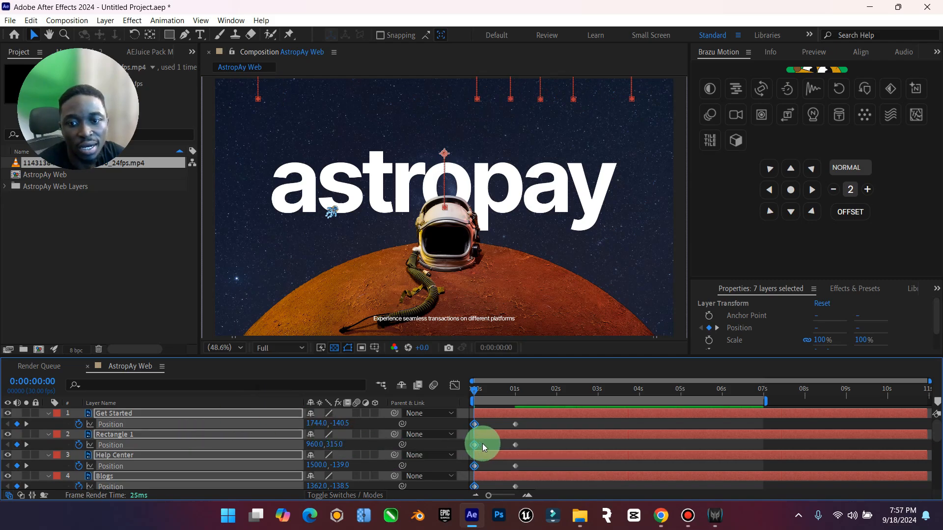
{"action": "key", "text": "space"}
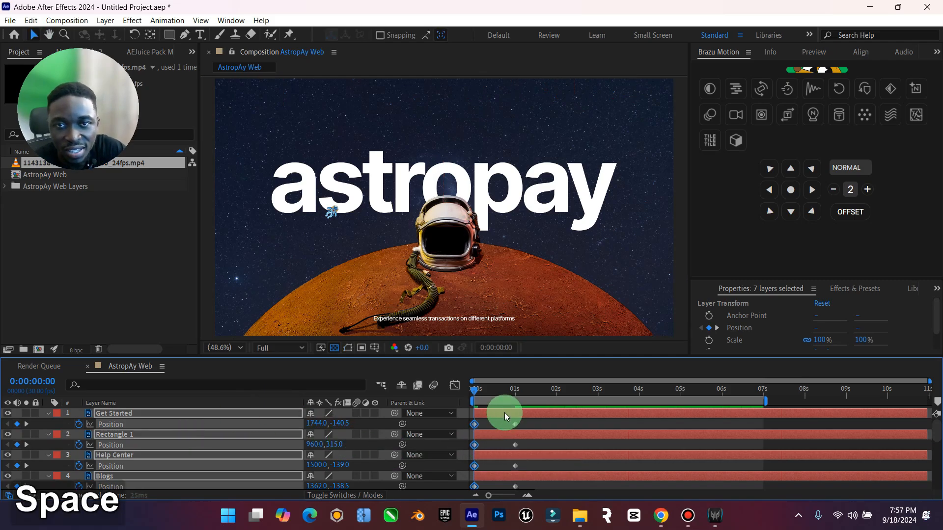
{"action": "key", "text": "space"}
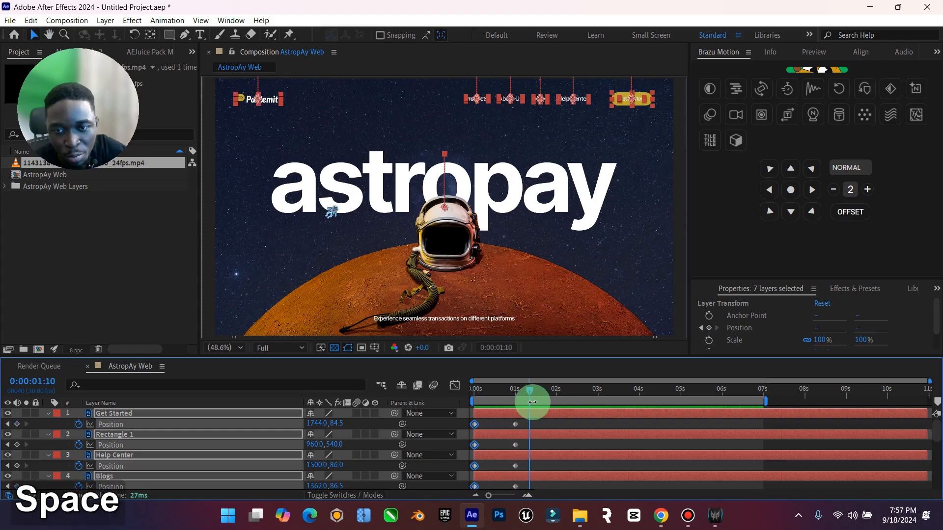
{"action": "left_click_drag", "start_coordinate": [532, 394], "coordinate": [473, 401]}
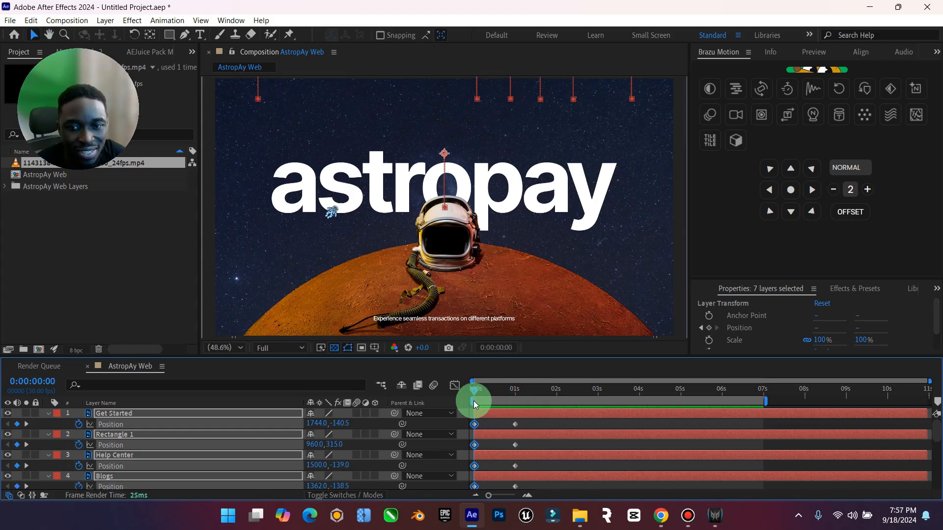
Step: Apply Easy Ease to all Position keyframes of the seven header layers in an enlarged timeline and preview the motion
{"action": "scroll", "coordinate": [527, 456], "scroll_direction": "down", "scroll_amount": 4}
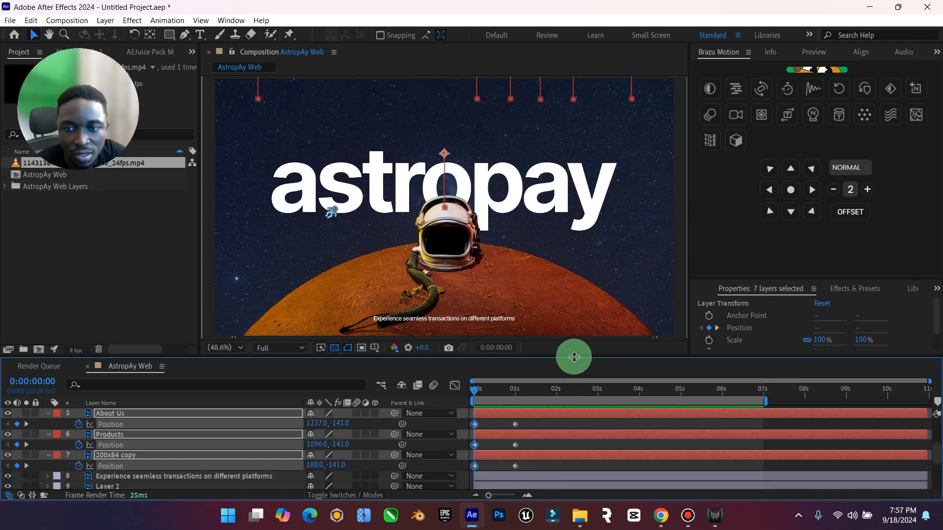
{"action": "left_click_drag", "start_coordinate": [574, 357], "coordinate": [579, 281]}
{"action": "scroll", "coordinate": [543, 385], "scroll_direction": "up", "scroll_amount": 3}
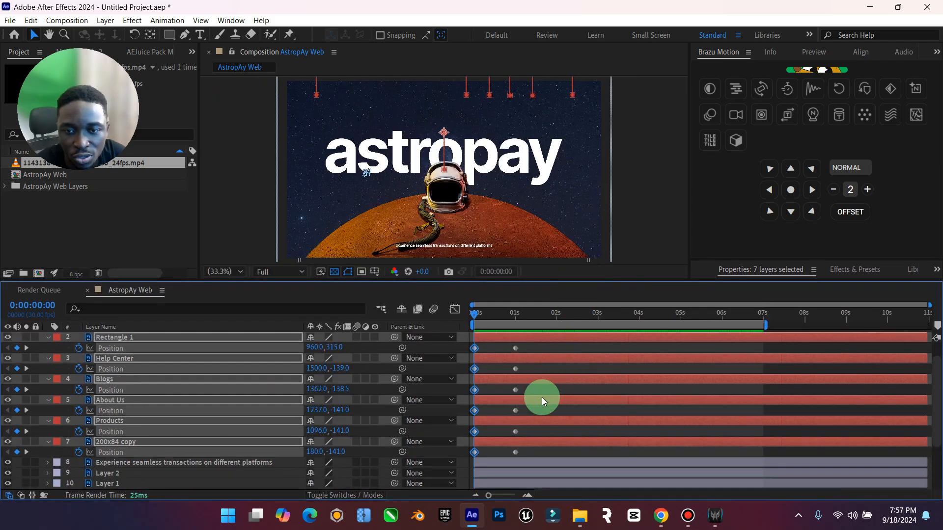
{"action": "scroll", "coordinate": [541, 397], "scroll_direction": "up", "scroll_amount": 1}
{"action": "left_click_drag", "start_coordinate": [531, 477], "coordinate": [471, 344]}
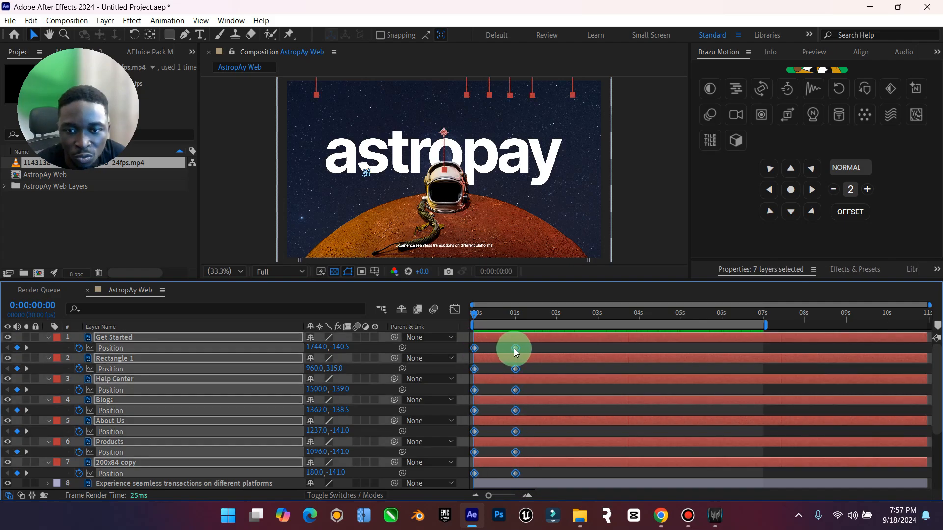
{"action": "right_click", "coordinate": [514, 348]}
{"action": "mouse_move", "coordinate": [611, 337]}
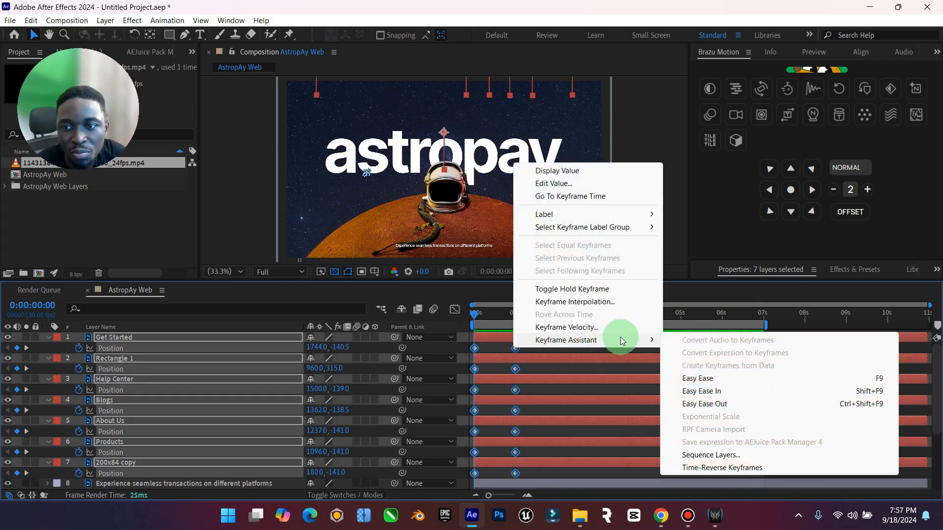
{"action": "left_click", "coordinate": [712, 378]}
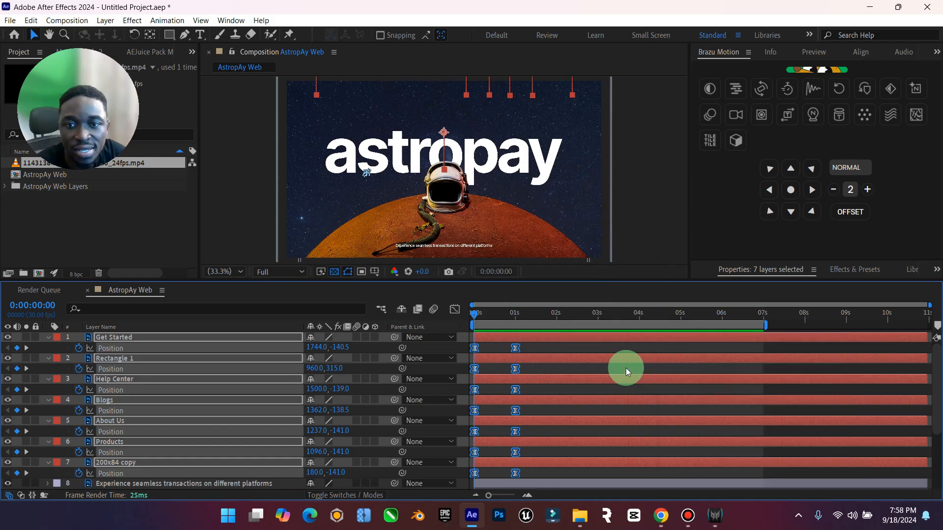
{"action": "key", "text": "space"}
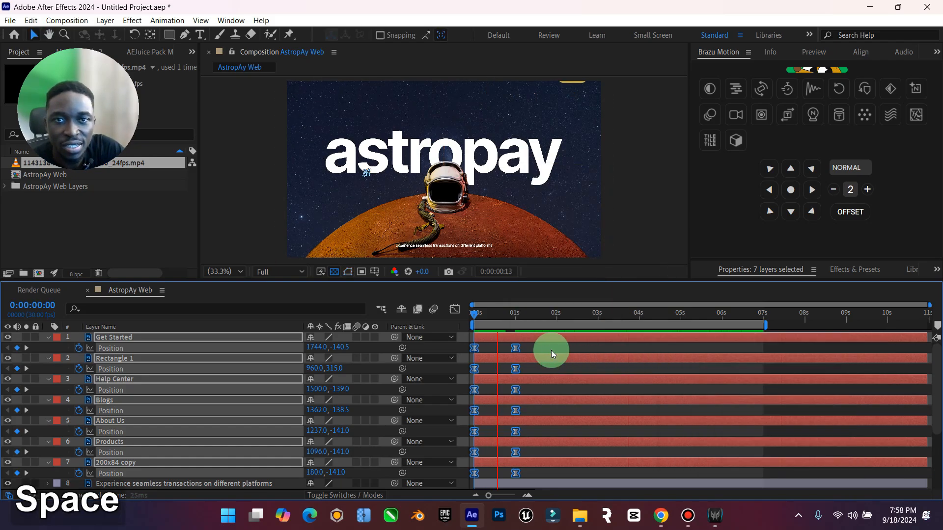
{"action": "key", "text": "space"}
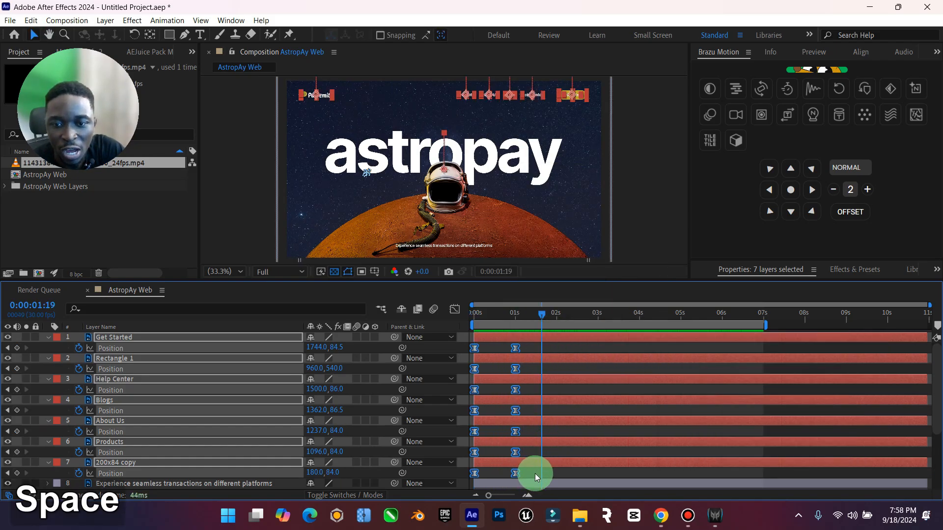
Step: Apply Easy Ease Out to all Position keyframes of the seven header layers and preview the motion from the start
{"action": "left_click_drag", "start_coordinate": [535, 473], "coordinate": [472, 347]}
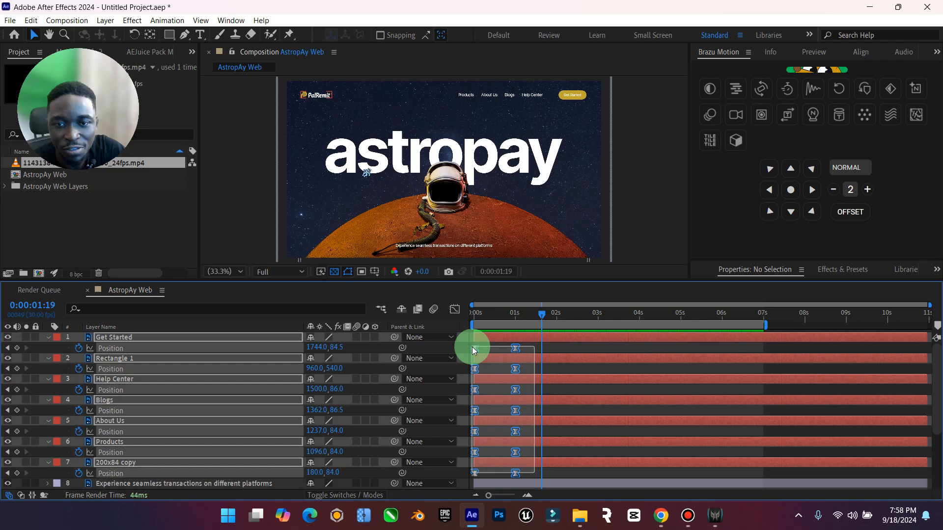
{"action": "right_click", "coordinate": [516, 350]}
{"action": "mouse_move", "coordinate": [596, 341]}
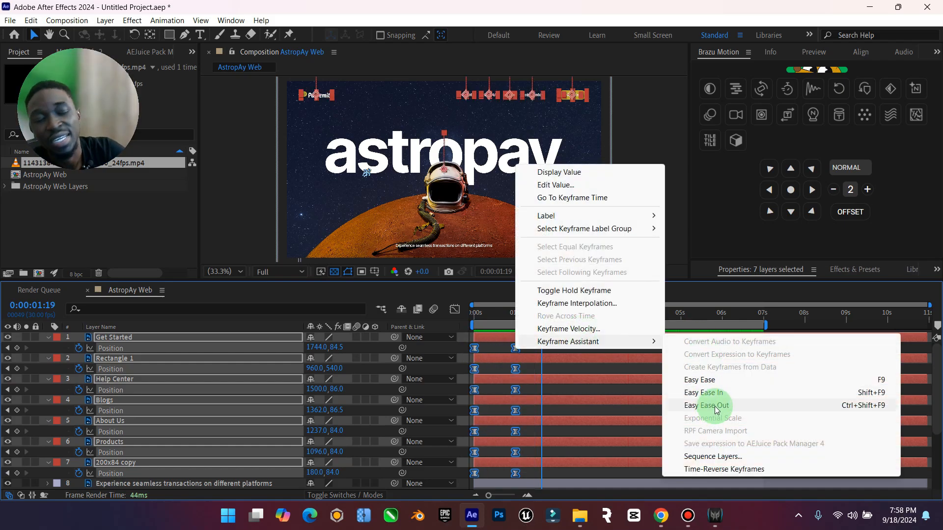
{"action": "left_click", "coordinate": [717, 405]}
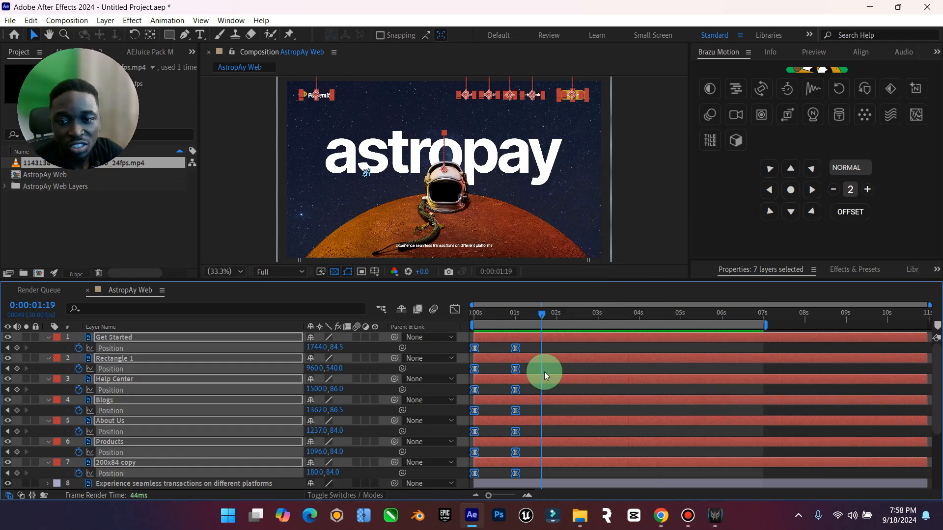
{"action": "left_click_drag", "start_coordinate": [546, 317], "coordinate": [461, 324]}
{"action": "key", "text": "space"}
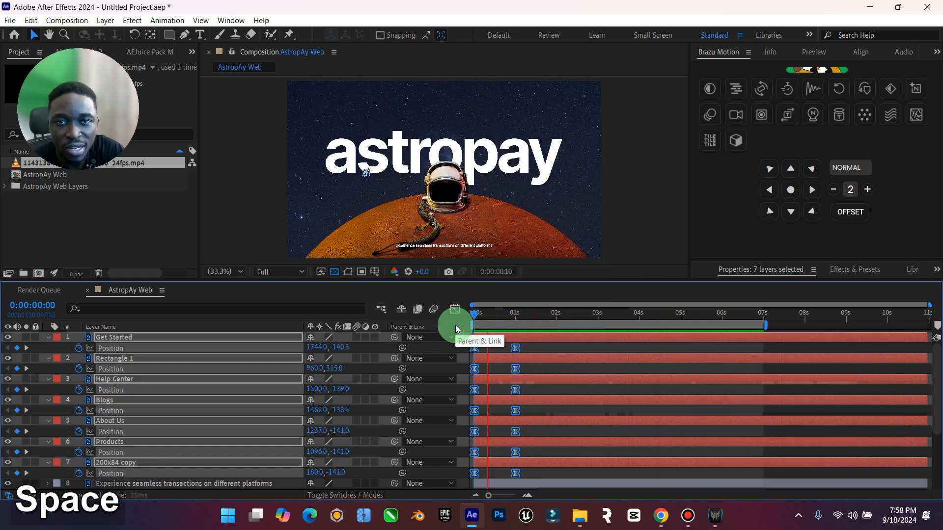
{"action": "key", "text": "space"}
Step: Reapply Easy Ease to all Position keyframes of the seven header layers and preview the slide-in from 0:00:00:00
{"action": "left_click_drag", "start_coordinate": [566, 468], "coordinate": [470, 344]}
{"action": "right_click", "coordinate": [475, 349]}
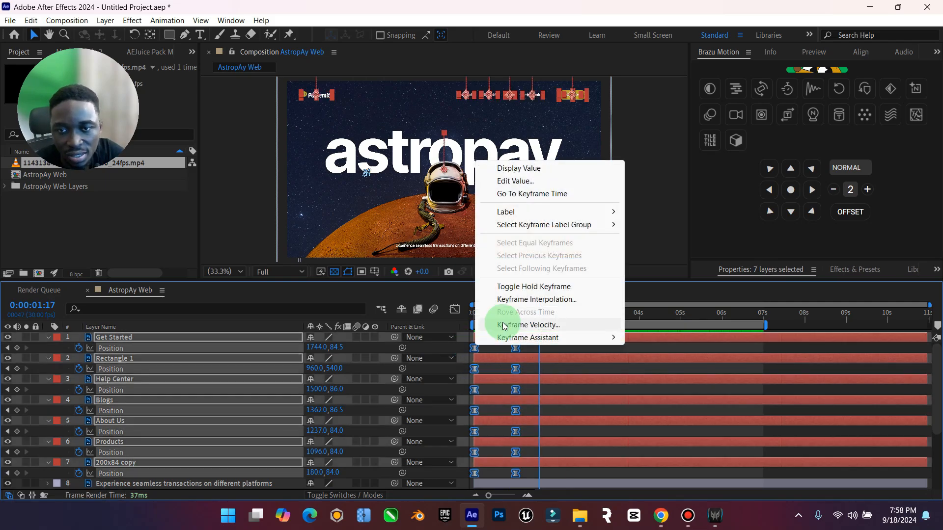
{"action": "mouse_move", "coordinate": [596, 338]}
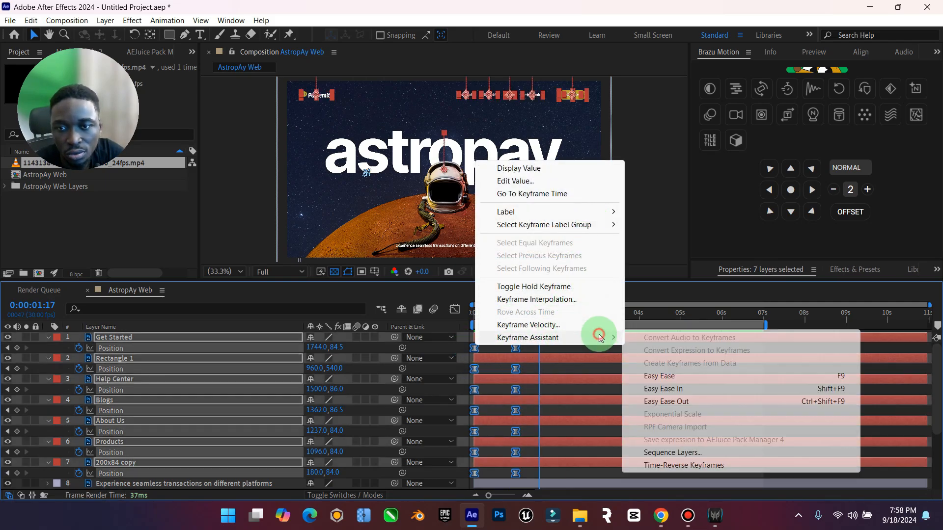
{"action": "left_click", "coordinate": [624, 375]}
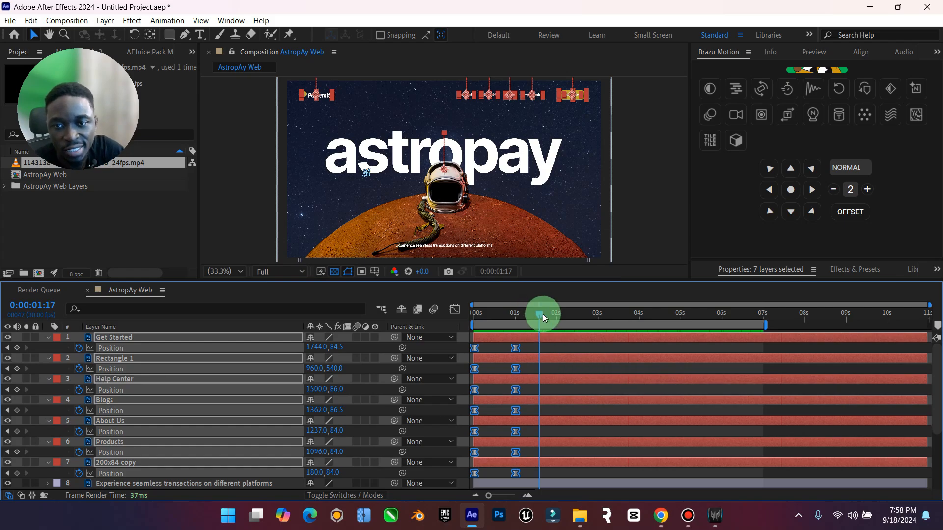
{"action": "left_click_drag", "start_coordinate": [543, 313], "coordinate": [462, 320]}
{"action": "key", "text": "space"}
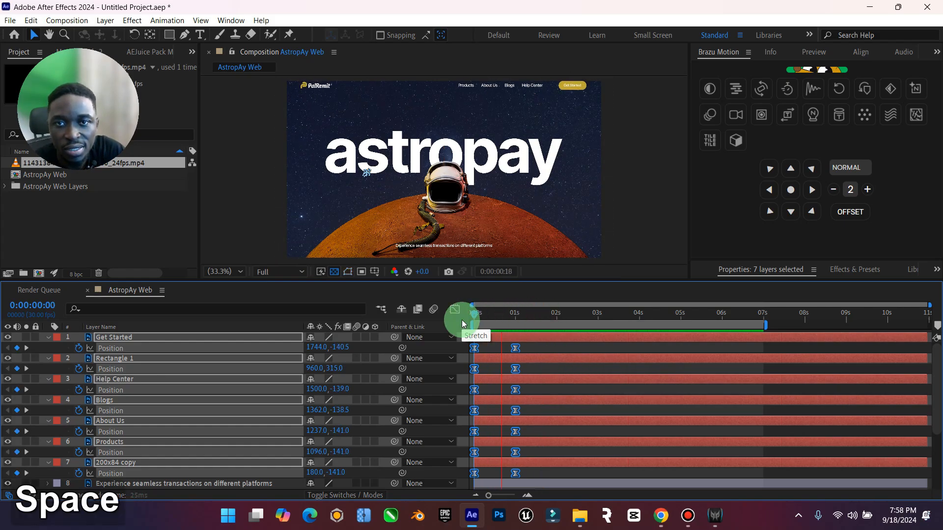
{"action": "key", "text": "space"}
Step: Set the first Motion Tools 2 easing value to 3 for all selected header Position keyframes and preview the motion
{"action": "left_click_drag", "start_coordinate": [545, 320], "coordinate": [458, 320]}
{"action": "left_click", "coordinate": [521, 452]}
{"action": "left_click_drag", "start_coordinate": [534, 473], "coordinate": [469, 344]}
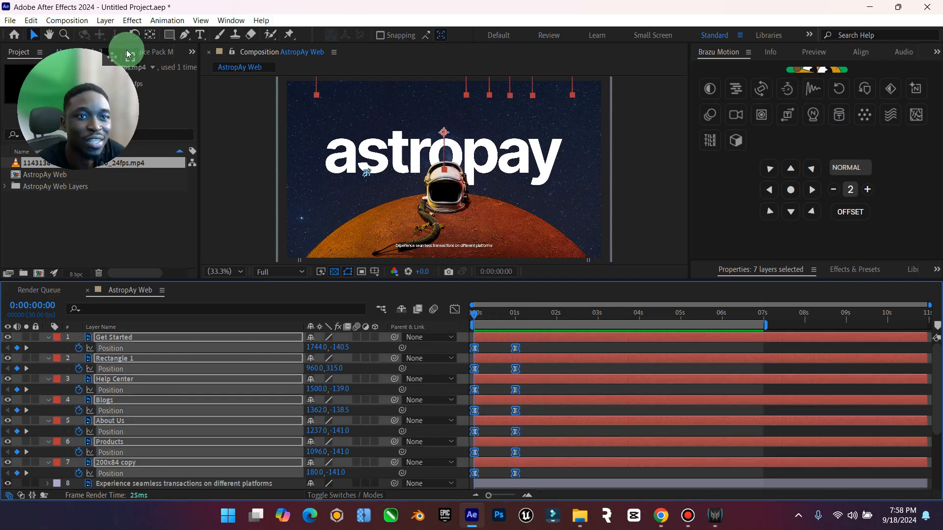
{"action": "left_click", "coordinate": [77, 47]}
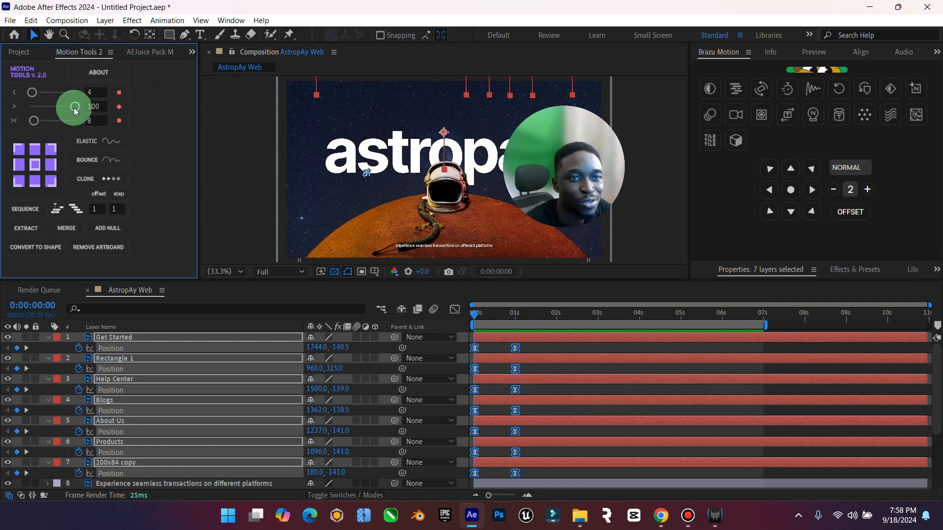
{"action": "left_click_drag", "start_coordinate": [36, 94], "coordinate": [33, 96]}
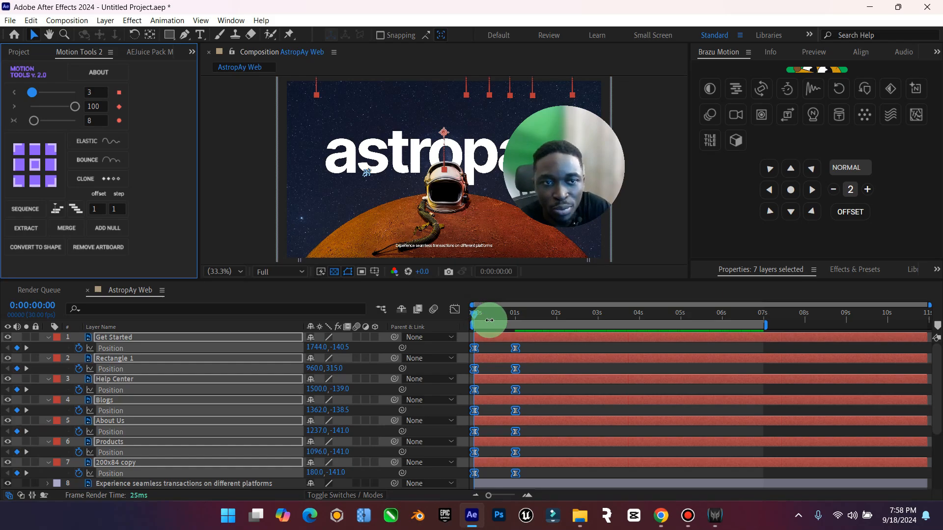
{"action": "key", "text": "space"}
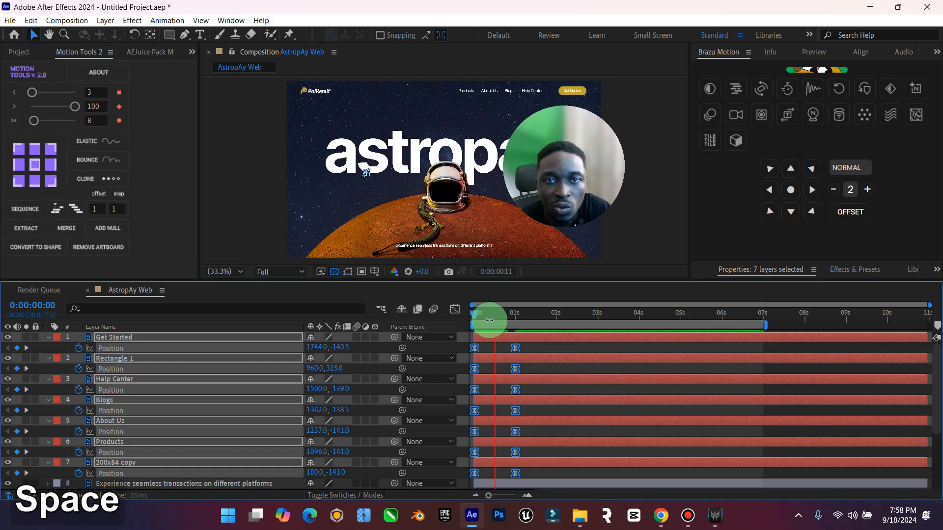
{"action": "key", "text": "space"}
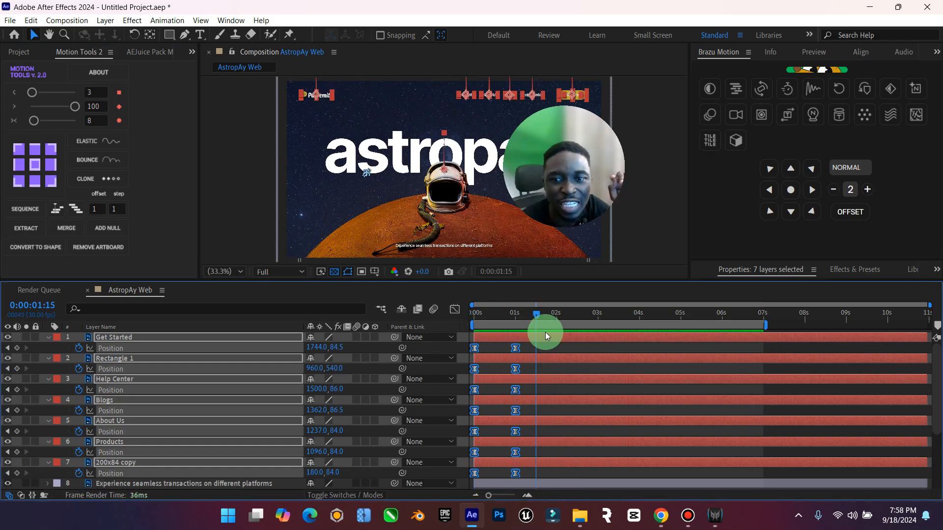
{"action": "left_click_drag", "start_coordinate": [535, 317], "coordinate": [467, 322]}
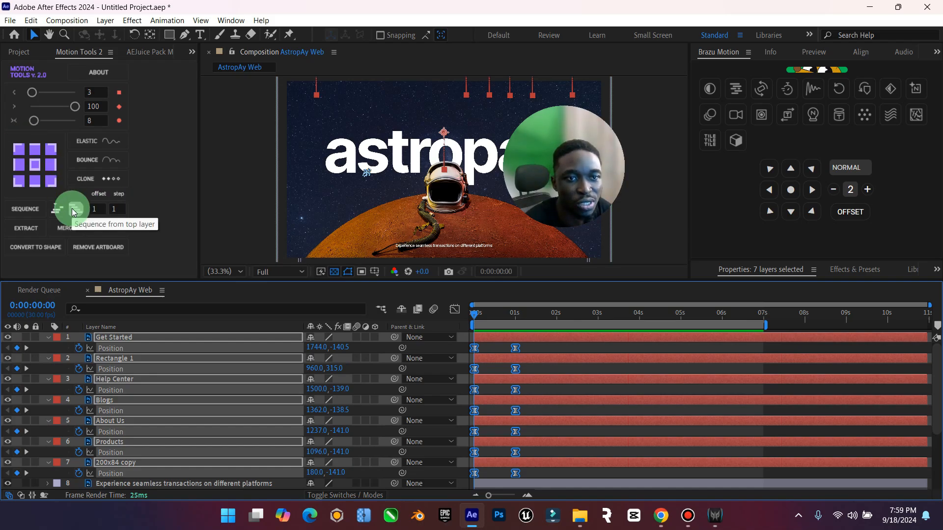
Step: Sequence the header layers' Position keyframes repeatedly from the top layer with offset 1 and step 1 in Motion Tools 2, and preview the stagger
{"action": "left_click", "coordinate": [33, 210]}
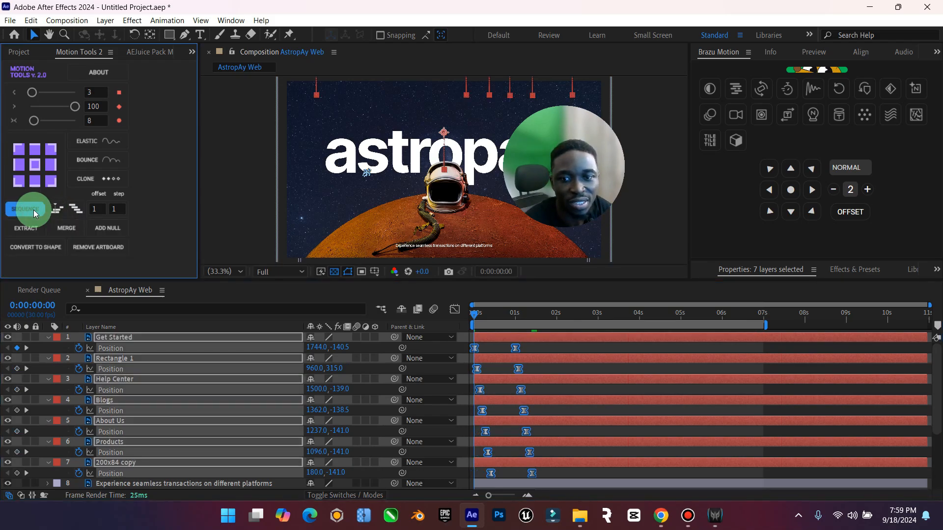
{"action": "left_click", "coordinate": [34, 211]}
{"action": "left_click", "coordinate": [33, 210]}
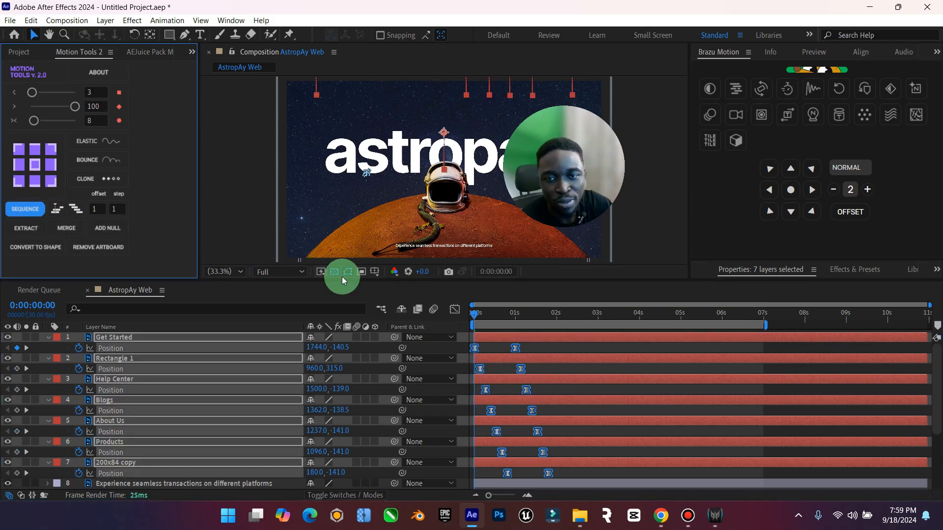
{"action": "left_click", "coordinate": [444, 305]}
{"action": "key", "text": "space"}
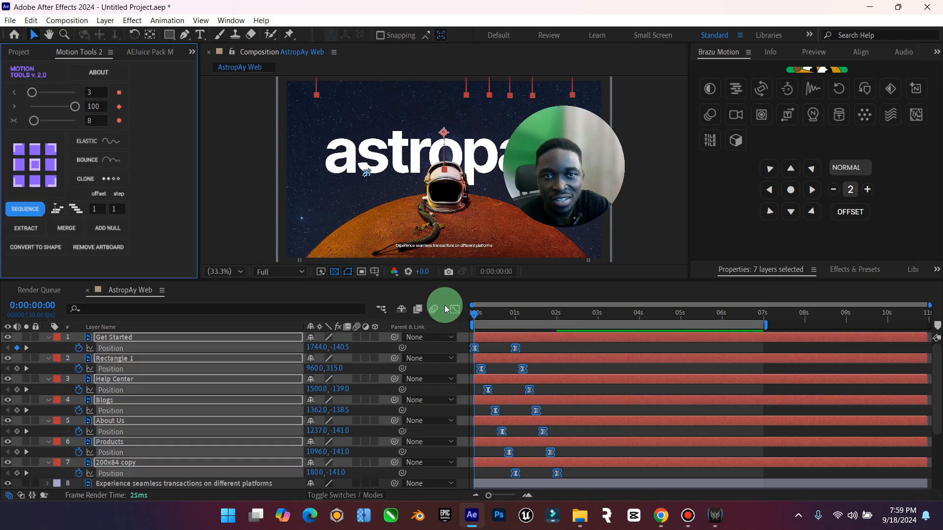
{"action": "left_click", "coordinate": [477, 311]}
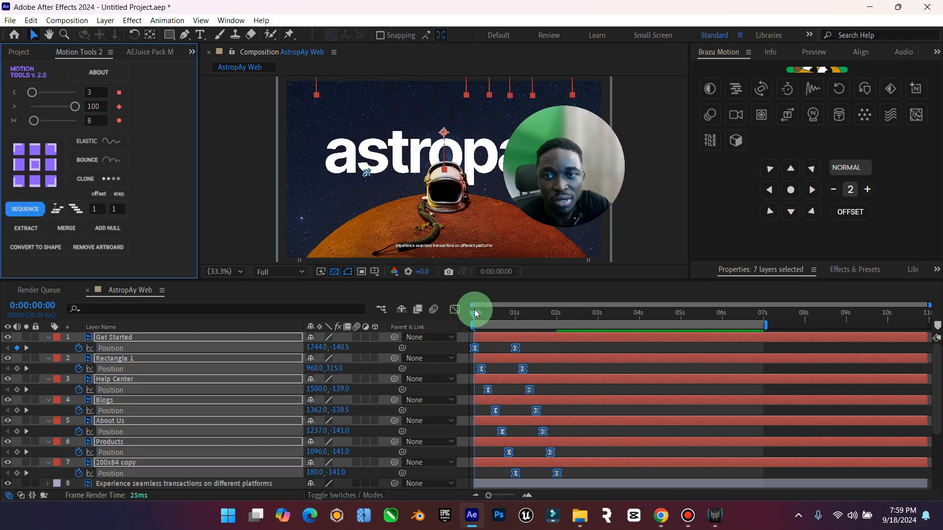
{"action": "key", "text": "space"}
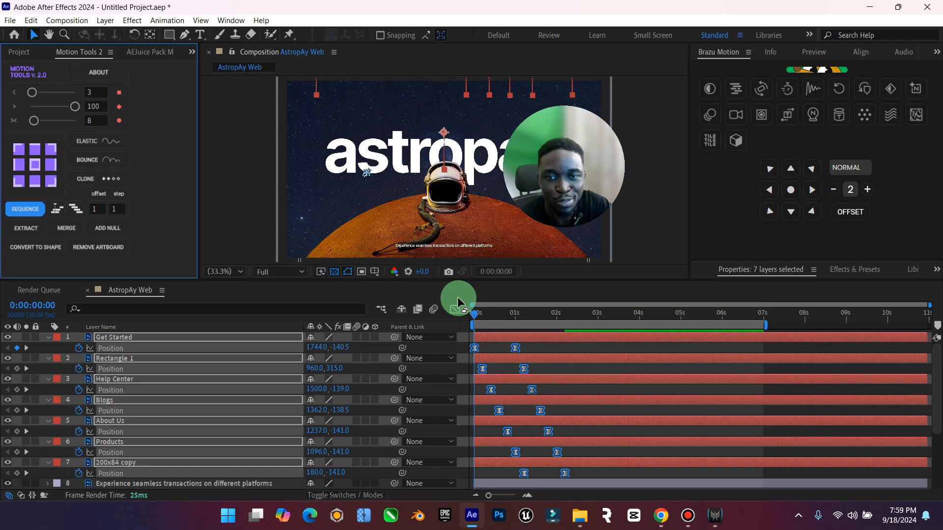
{"action": "left_click", "coordinate": [484, 311]}
{"action": "key", "text": "space"}
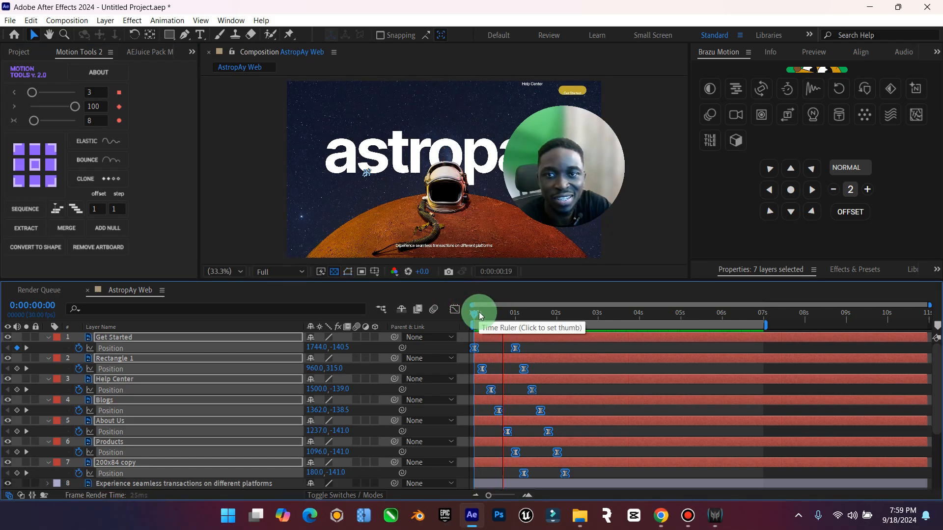
{"action": "key", "text": "space"}
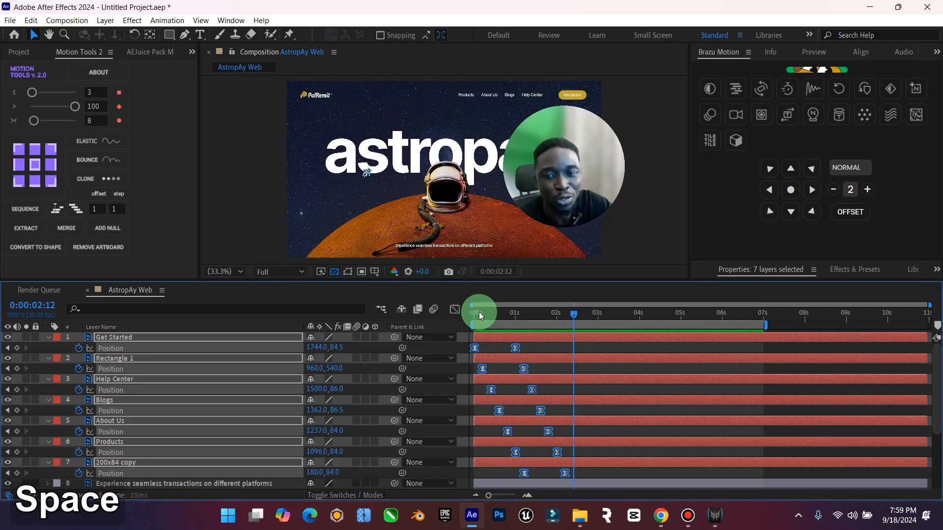
Step: Undo all the keyframe sequencing on the seven header layers and preview their simultaneous slide-in
{"action": "key", "text": "ctrl+z"}
{"action": "key", "text": "ctrl+z"}
{"action": "key", "text": "ctrl+z"}
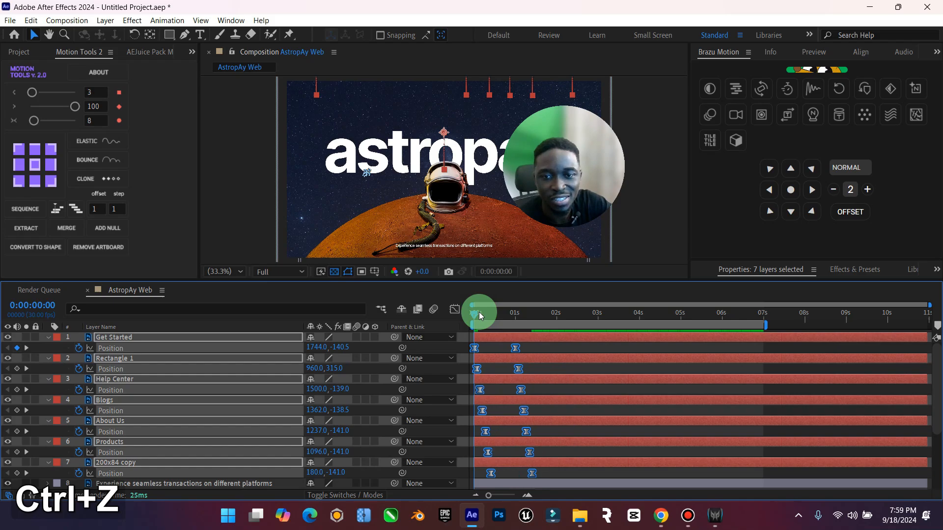
{"action": "key", "text": "ctrl+z"}
{"action": "key", "text": "ctrl+z"}
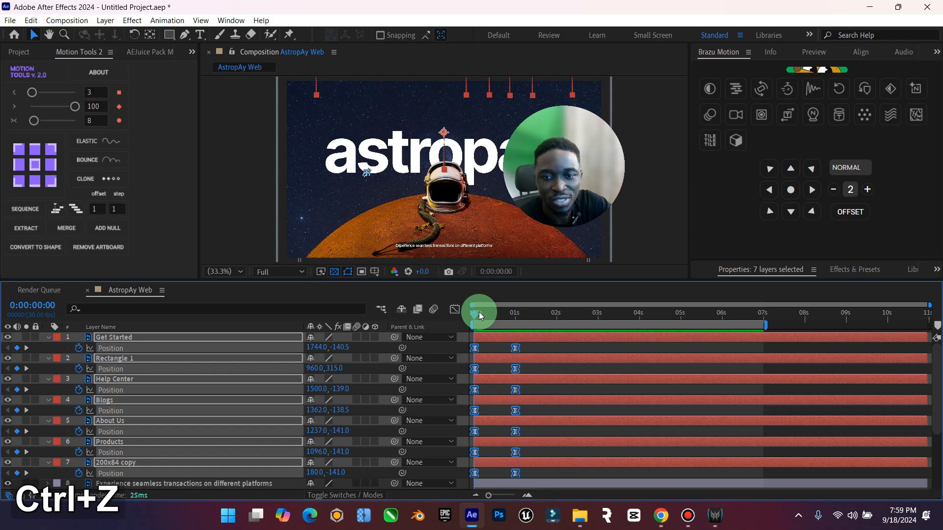
{"action": "key", "text": "space"}
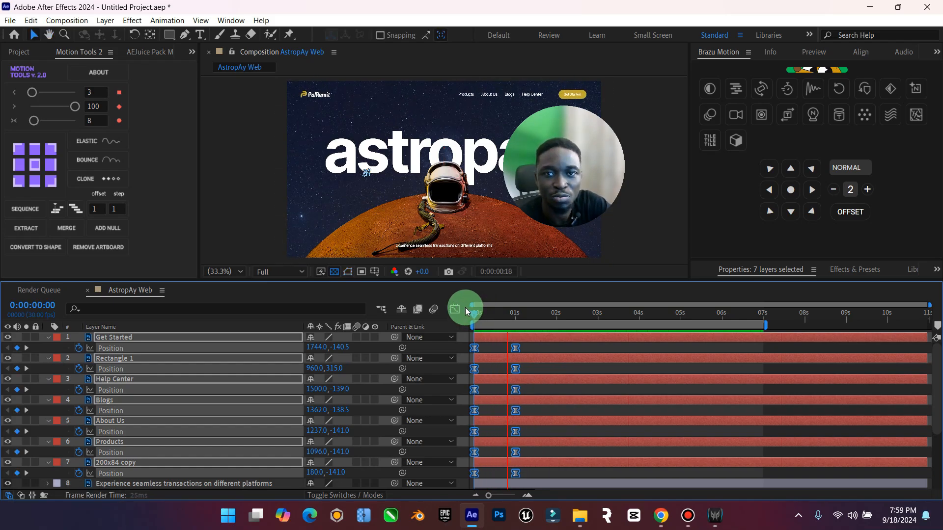
{"action": "left_click_drag", "start_coordinate": [513, 316], "coordinate": [456, 316]}
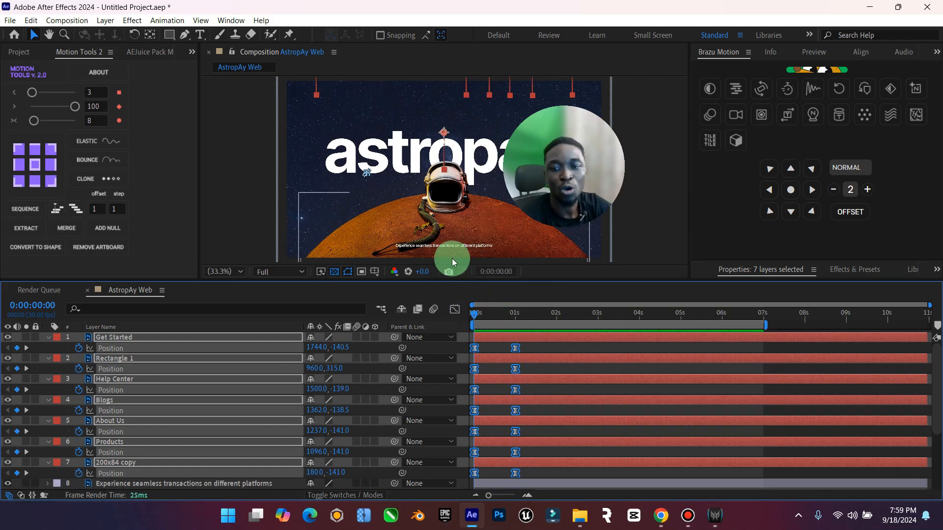
Step: Shift the seven header layers to start at about 2.2 seconds, collapse their properties and preview the composition
{"action": "left_click_drag", "start_coordinate": [506, 337], "coordinate": [598, 345]}
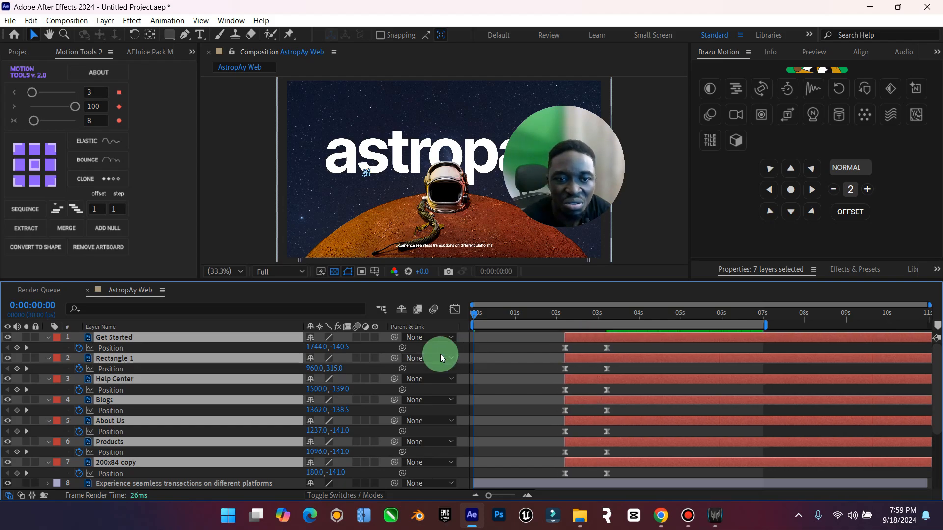
{"action": "left_click", "coordinate": [47, 337]}
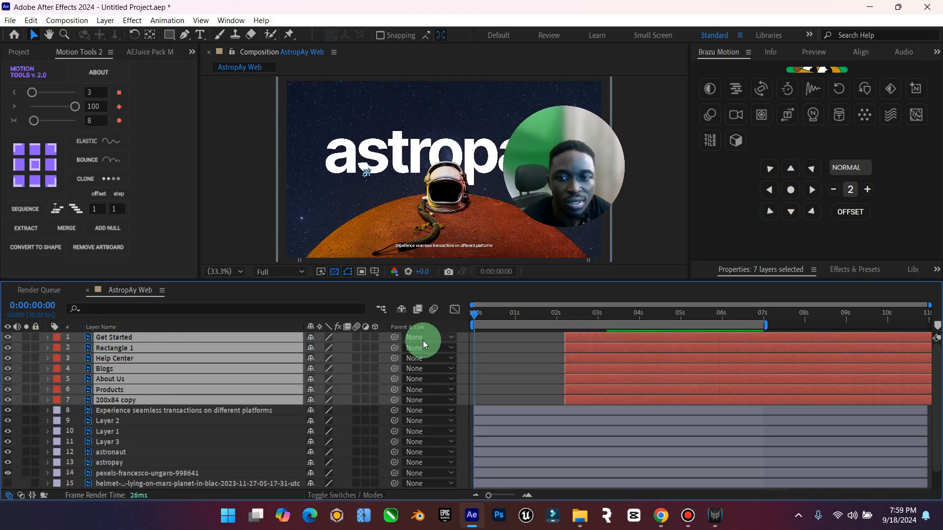
{"action": "key", "text": "space"}
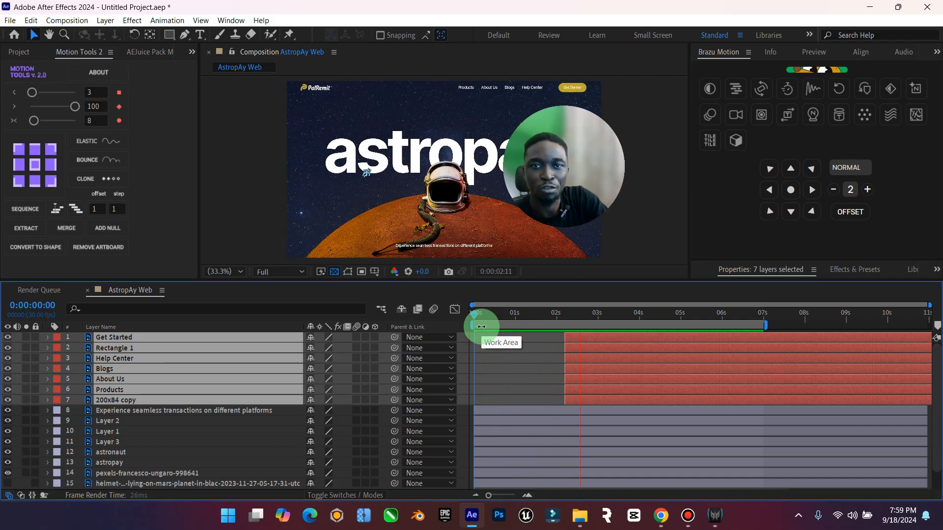
{"action": "key", "text": "space"}
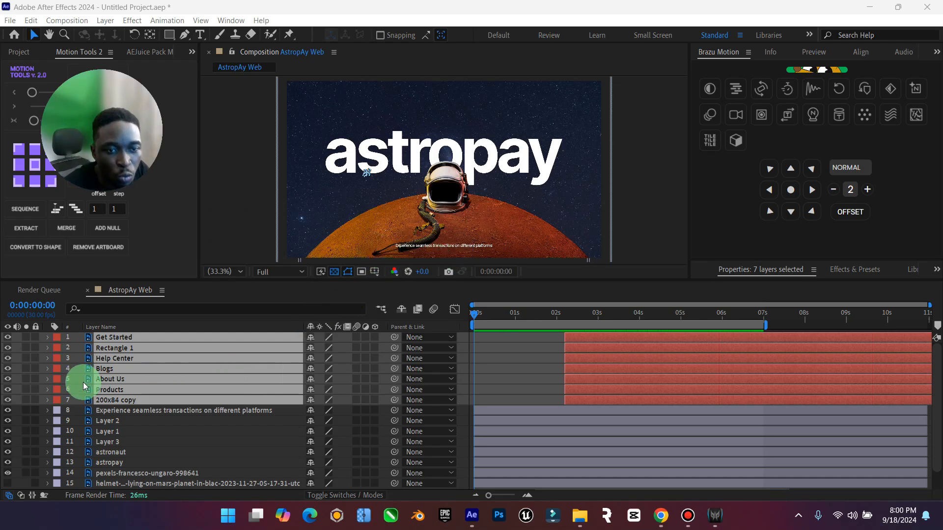
Step: Toggle the visibility of the 'Experience seamless transactions on different platforms' text and Layer 2 off and on to identify them
{"action": "left_click", "coordinate": [10, 411]}
{"action": "left_click", "coordinate": [10, 411]}
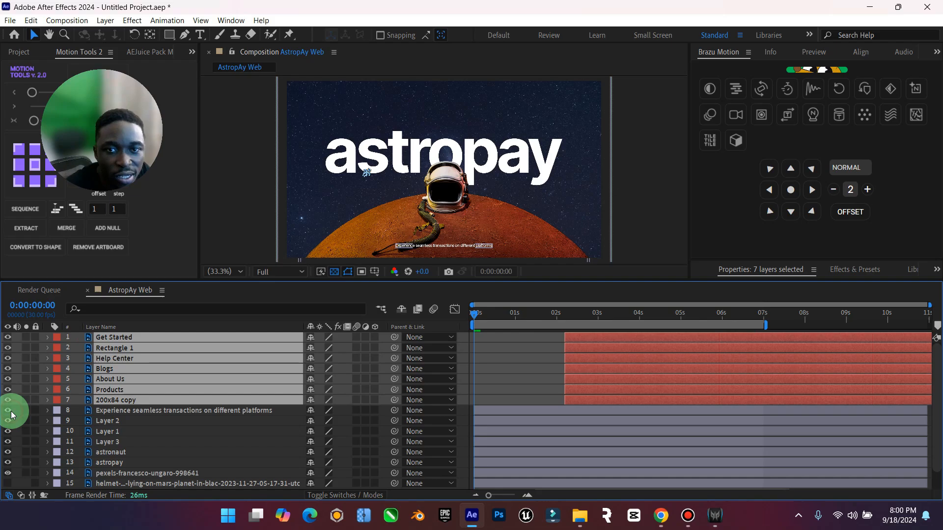
{"action": "left_click", "coordinate": [9, 412]}
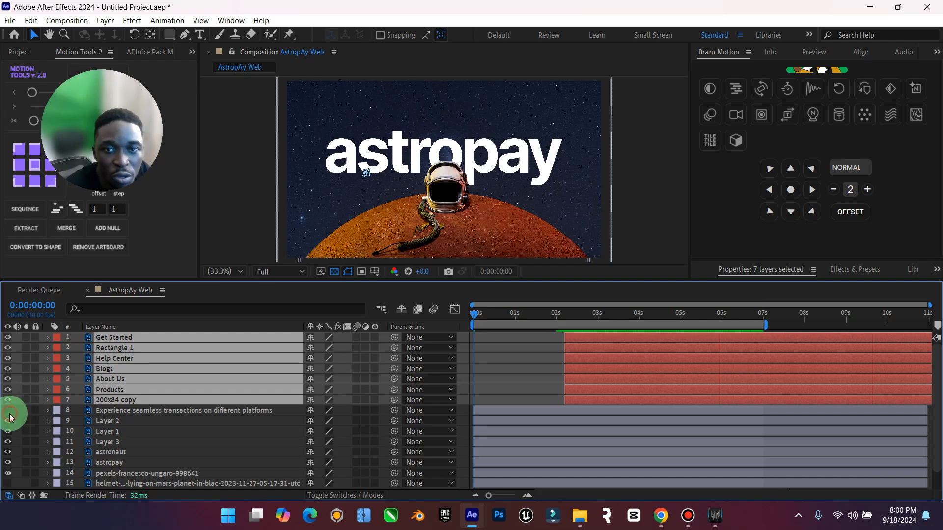
{"action": "left_click", "coordinate": [9, 412]}
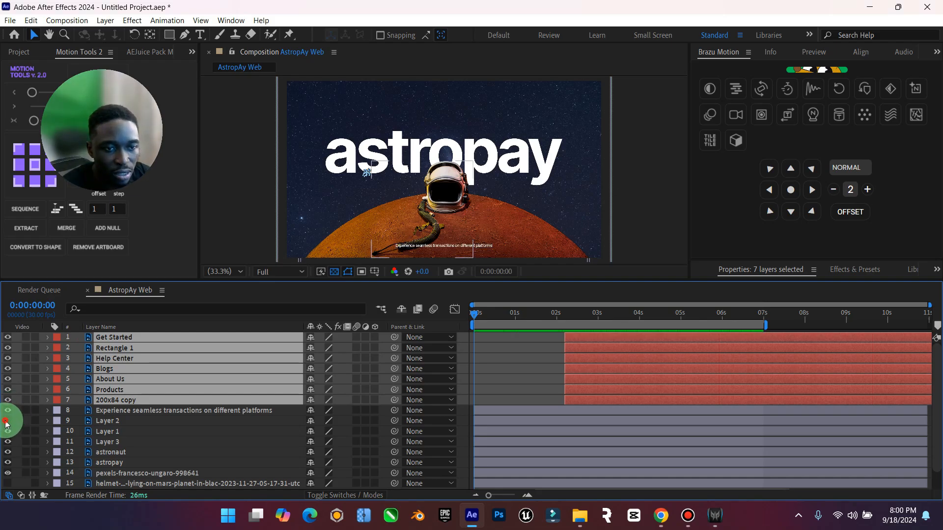
{"action": "left_click", "coordinate": [6, 423]}
{"action": "left_click", "coordinate": [6, 423]}
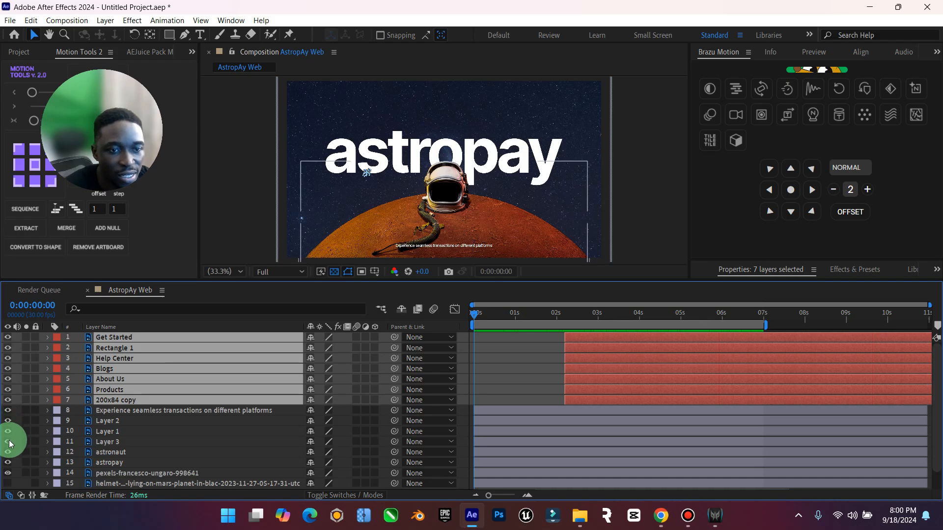
Step: Hide Layer 3, identify Layer 2 by toggling its visibility off and on, and select Layer 1
{"action": "left_click", "coordinate": [8, 441]}
{"action": "left_click", "coordinate": [6, 422]}
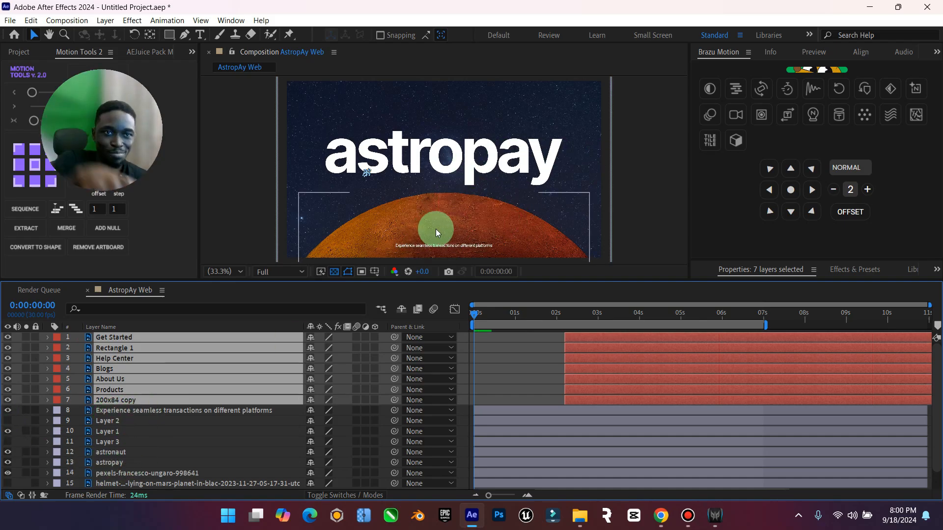
{"action": "left_click", "coordinate": [7, 420]}
{"action": "left_click", "coordinate": [123, 434]}
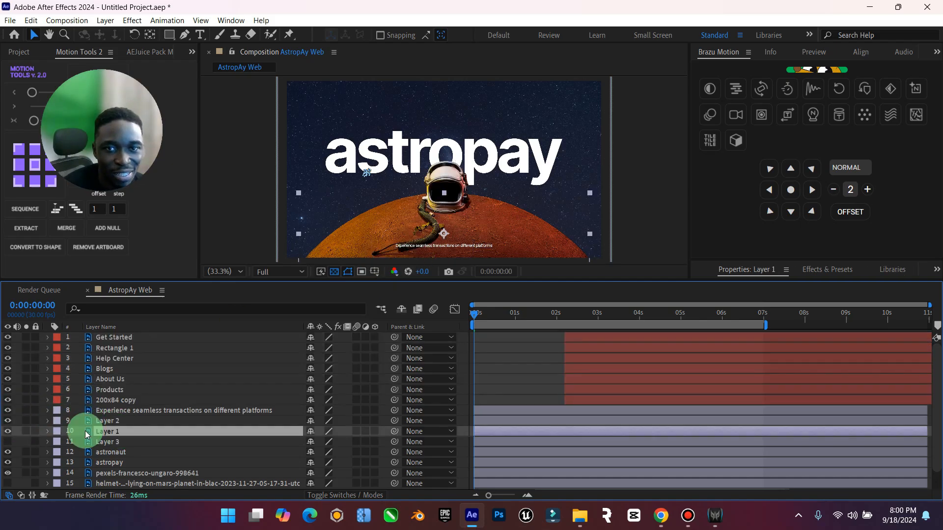
Step: Hide Layer 2 and keyframe Layer 1's scale from 68% at the start to 100% at 0:00:00:24
{"action": "left_click", "coordinate": [8, 420]}
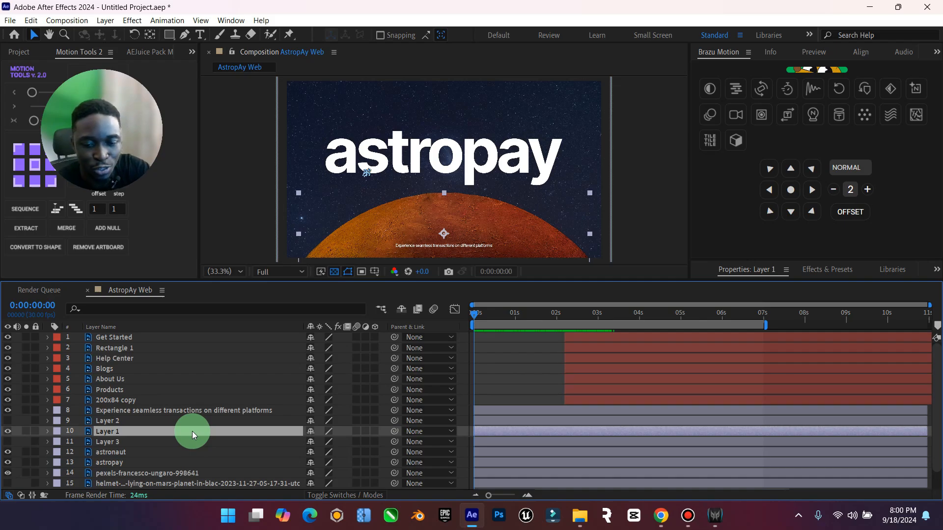
{"action": "key", "text": "s"}
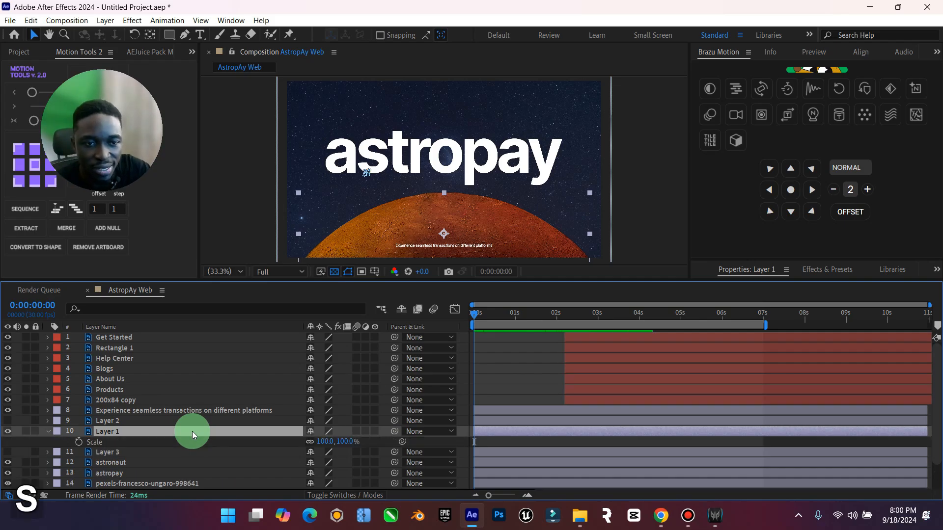
{"action": "left_click", "coordinate": [80, 442]}
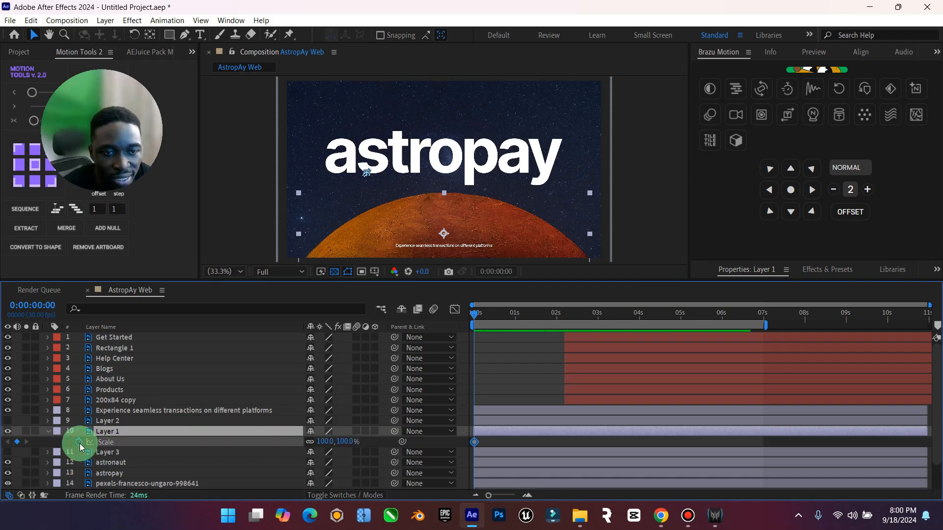
{"action": "left_click_drag", "start_coordinate": [476, 318], "coordinate": [508, 320]}
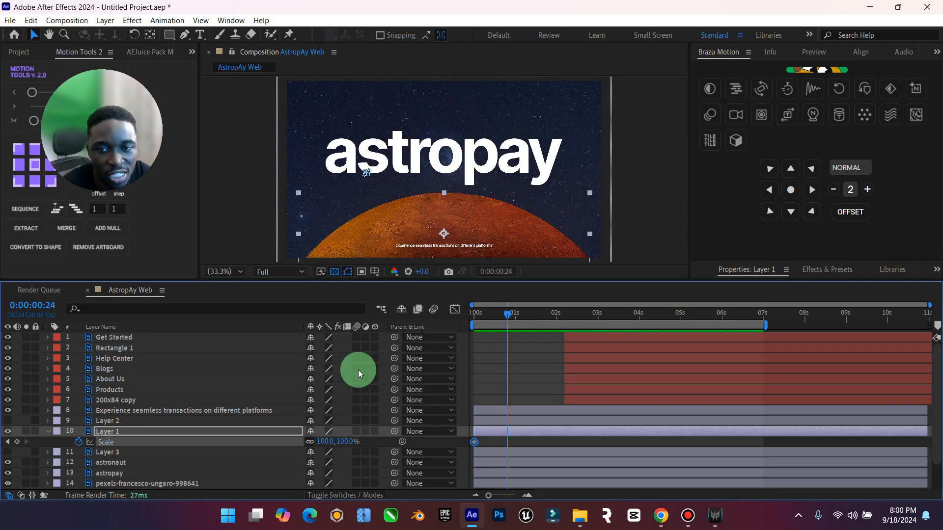
{"action": "left_click", "coordinate": [16, 441]}
{"action": "left_click", "coordinate": [7, 443]}
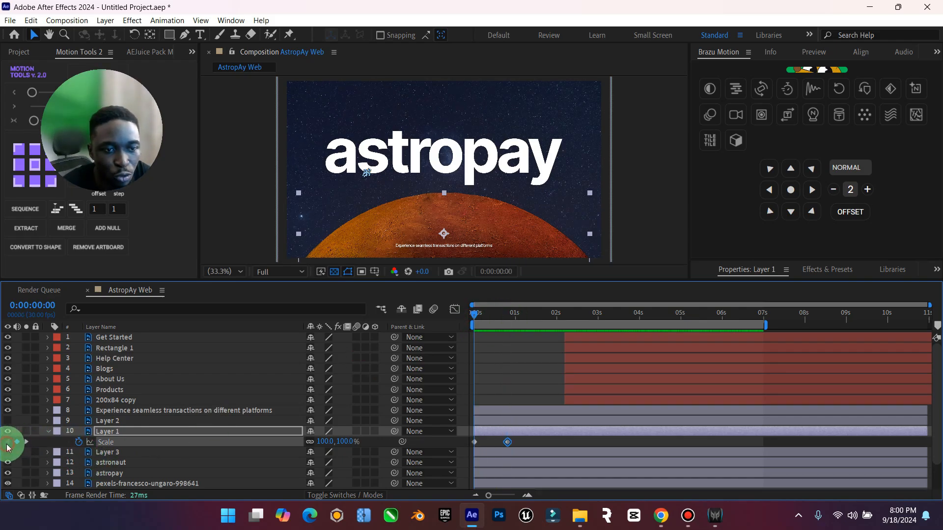
{"action": "left_click_drag", "start_coordinate": [337, 442], "coordinate": [321, 443]}
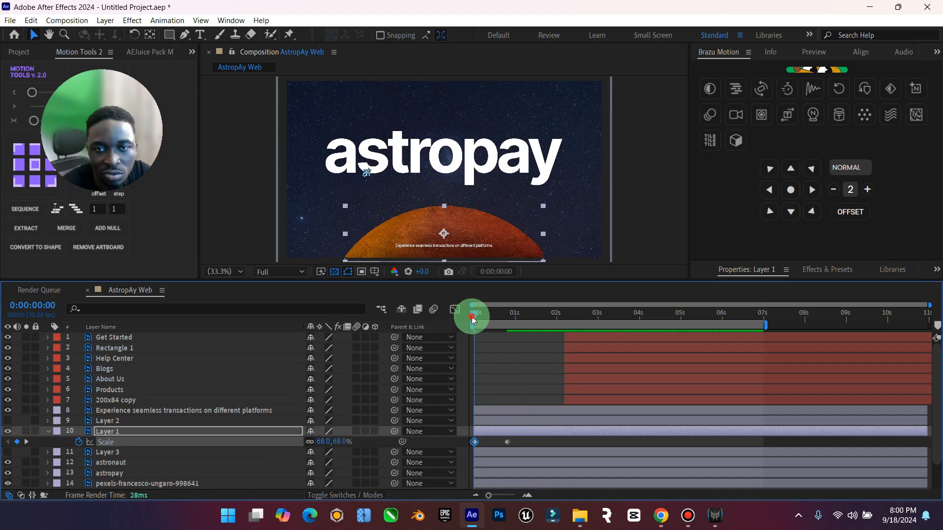
Step: Try easing both Layer 1 scale keyframes with Motion Tools values 3 and 100 and preview the scale-up
{"action": "left_click_drag", "start_coordinate": [473, 319], "coordinate": [513, 314]}
{"action": "left_click", "coordinate": [524, 446]}
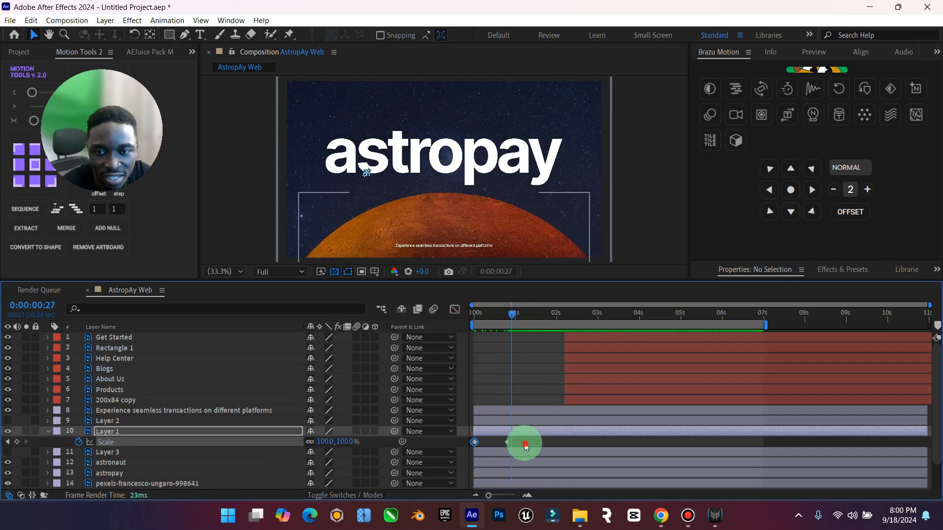
{"action": "left_click_drag", "start_coordinate": [525, 445], "coordinate": [460, 431]}
{"action": "left_click_drag", "start_coordinate": [136, 80], "coordinate": [265, 100]}
{"action": "left_click_drag", "start_coordinate": [78, 108], "coordinate": [91, 109]}
{"action": "left_click_drag", "start_coordinate": [31, 93], "coordinate": [31, 95]}
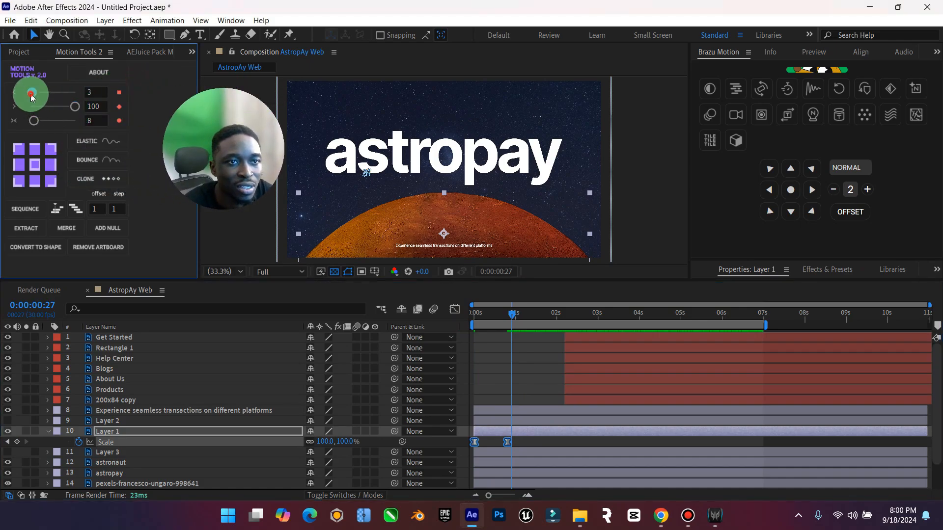
{"action": "left_click_drag", "start_coordinate": [511, 313], "coordinate": [498, 313]}
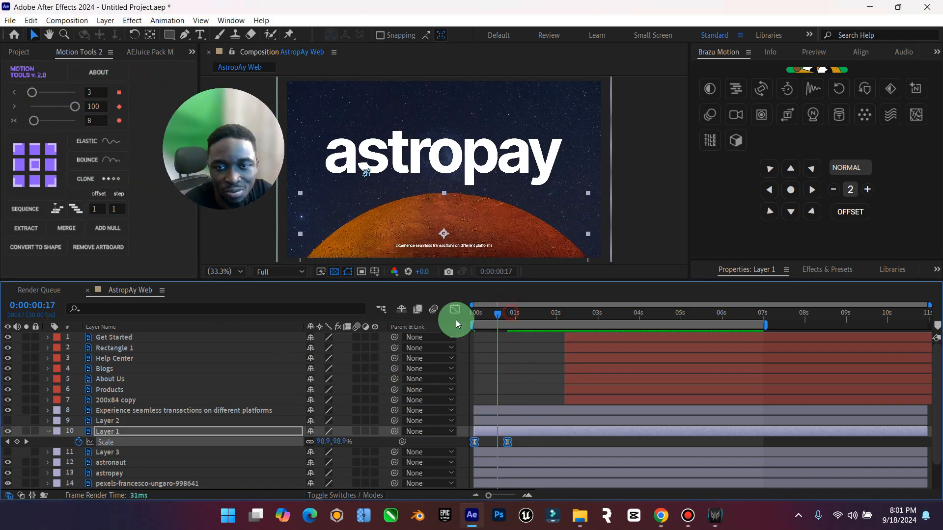
{"action": "key", "text": "space"}
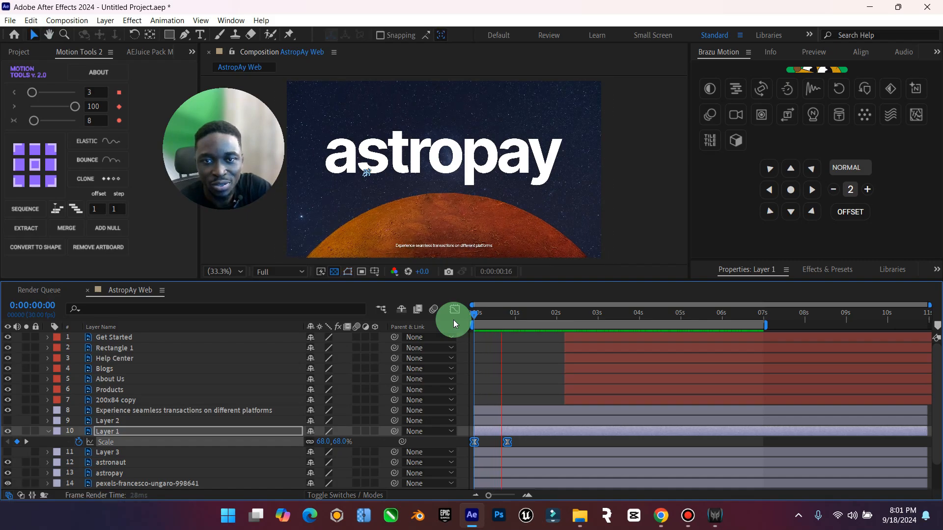
{"action": "key", "text": "space"}
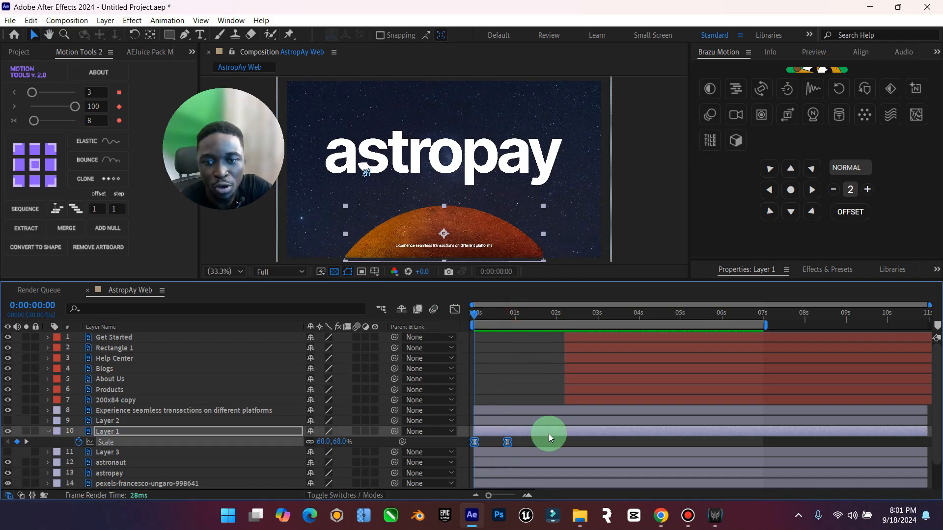
Step: Try easing values 100 and 4 on Layer 1's two scale keyframes and preview the motion from the start
{"action": "left_click_drag", "start_coordinate": [524, 451], "coordinate": [473, 432]}
{"action": "key", "text": "ctrl+z"}
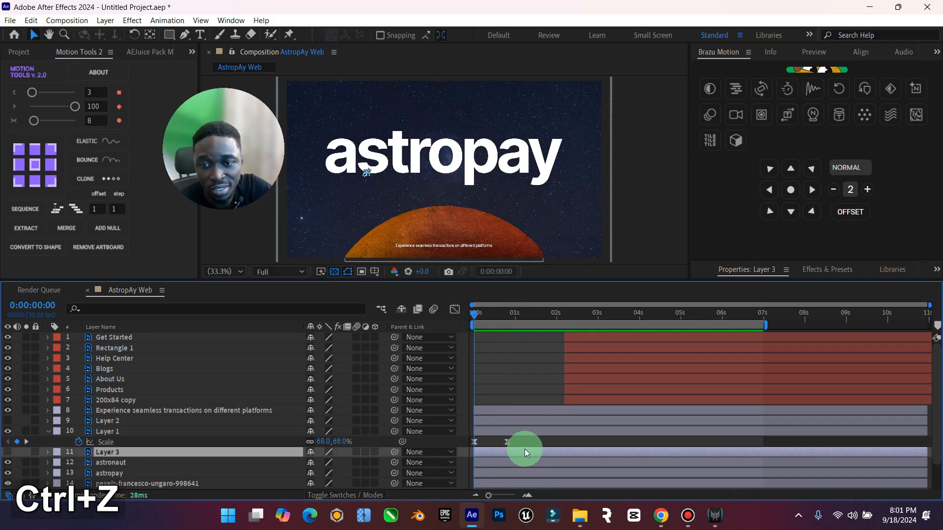
{"action": "left_click", "coordinate": [455, 432]}
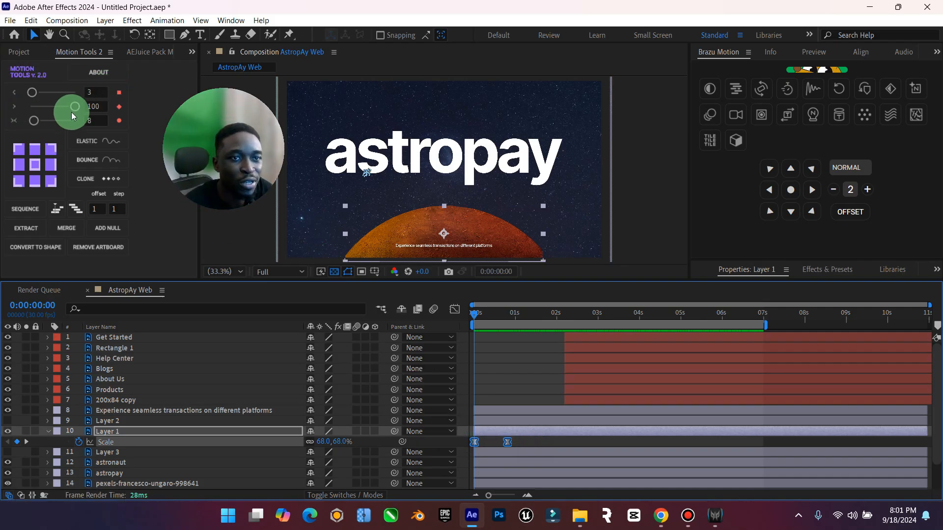
{"action": "left_click_drag", "start_coordinate": [73, 106], "coordinate": [118, 109]}
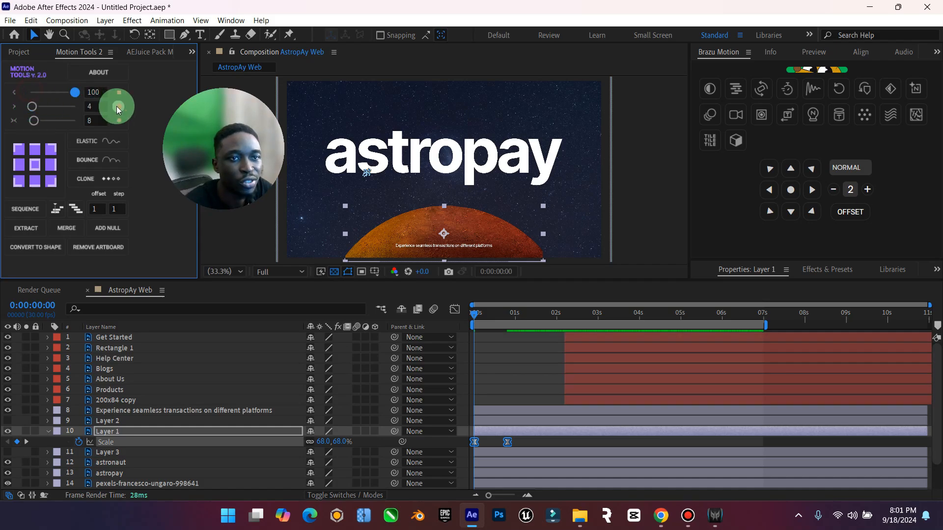
{"action": "left_click", "coordinate": [454, 354]}
{"action": "key", "text": "space"}
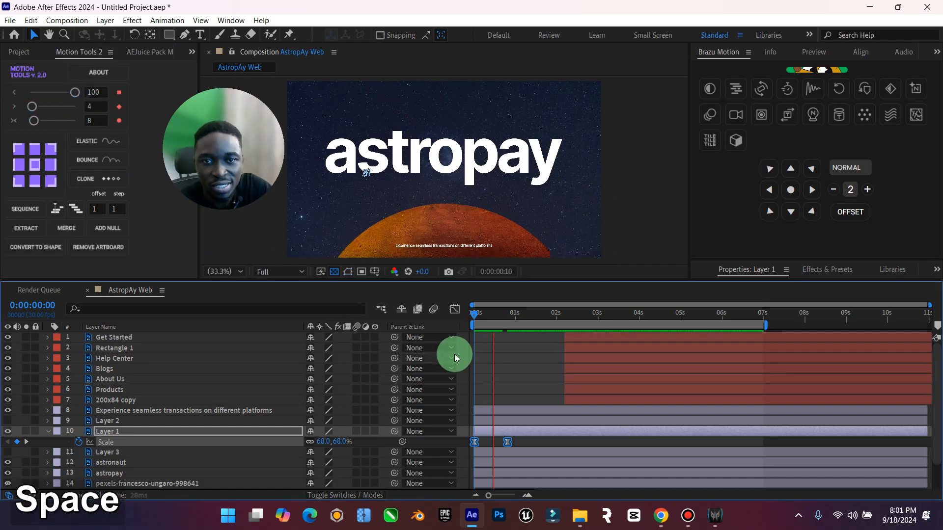
{"action": "key", "text": "space"}
{"action": "left_click", "coordinate": [533, 318]}
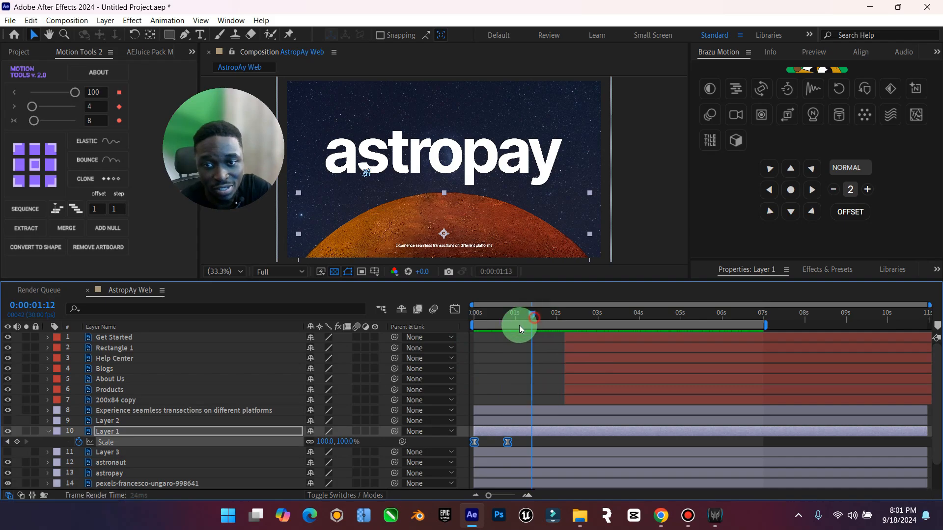
{"action": "left_click_drag", "start_coordinate": [519, 325], "coordinate": [473, 345]}
{"action": "key", "text": "space"}
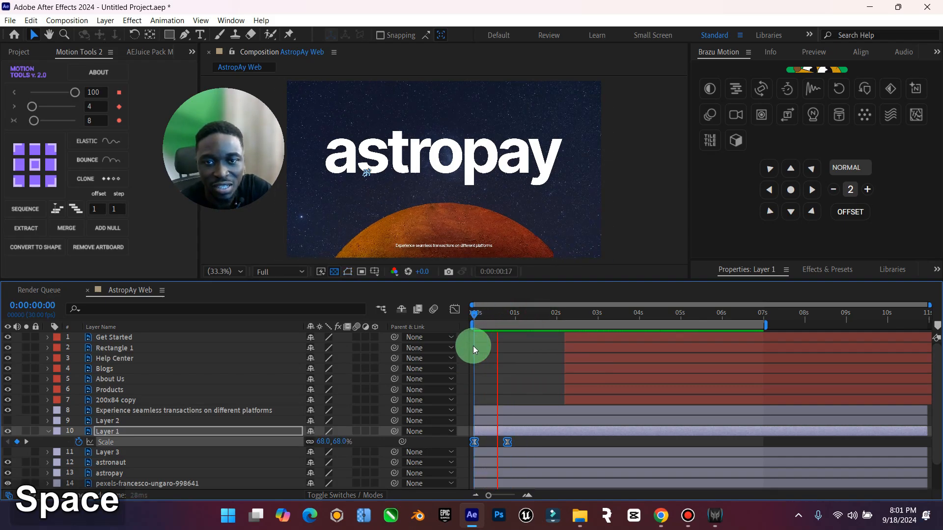
{"action": "key", "text": "space"}
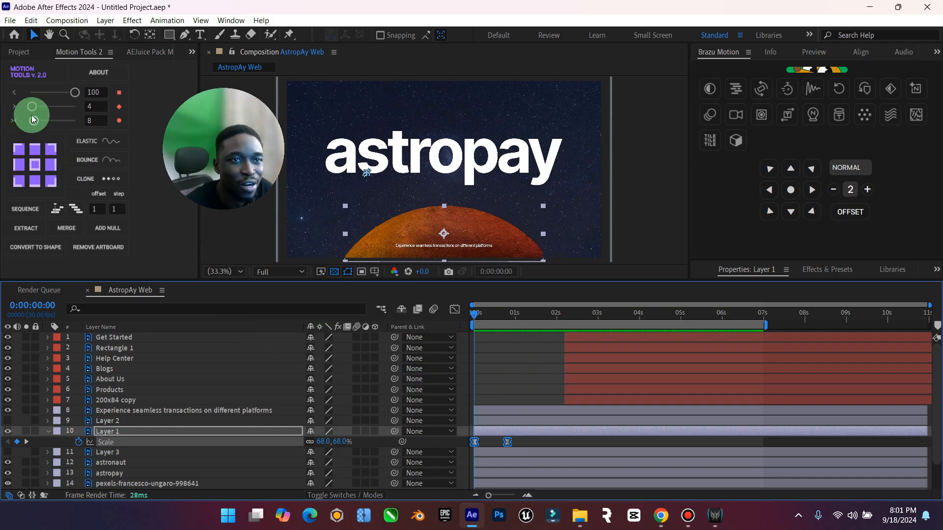
Step: Set the easing of Layer 1's scale keyframes to 67 and 41 and preview the scale-up several times
{"action": "left_click_drag", "start_coordinate": [32, 118], "coordinate": [62, 89]}
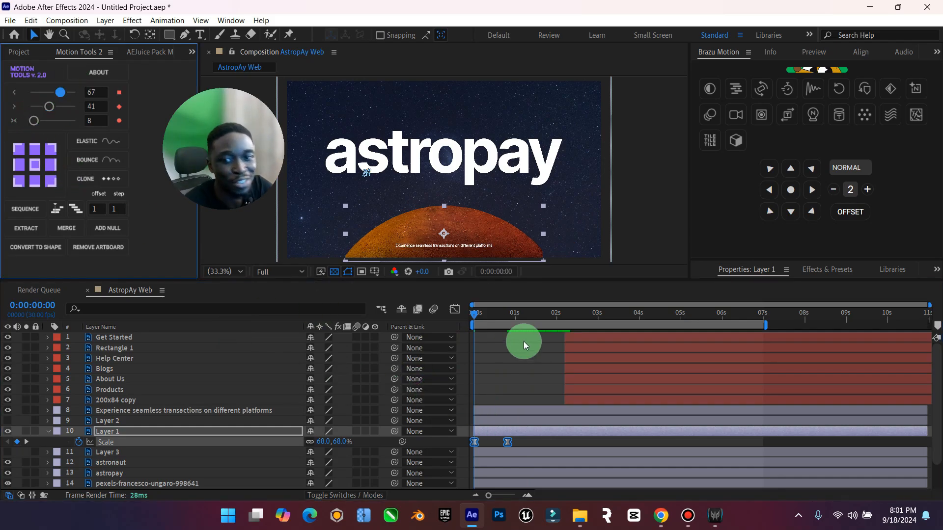
{"action": "left_click", "coordinate": [489, 332]}
{"action": "key", "text": "space"}
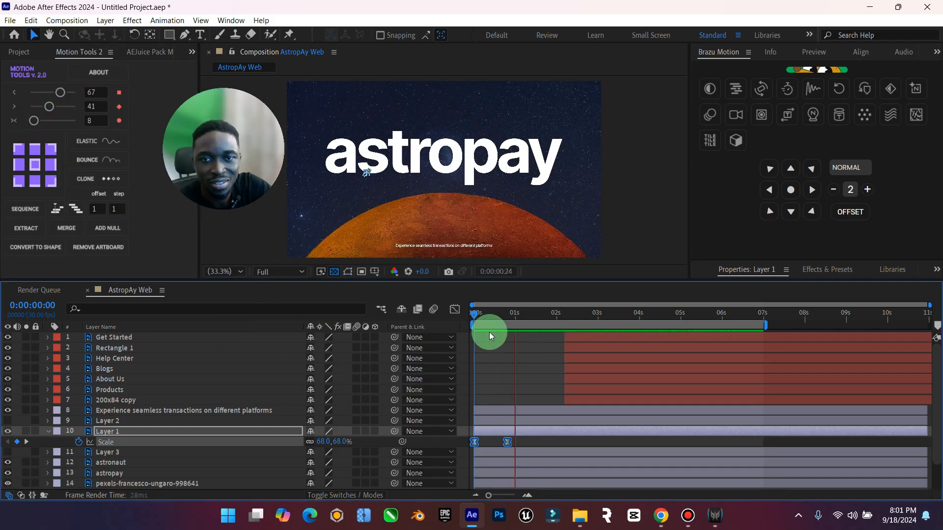
{"action": "key", "text": "space"}
{"action": "left_click_drag", "start_coordinate": [541, 314], "coordinate": [449, 337]}
{"action": "key", "text": "space"}
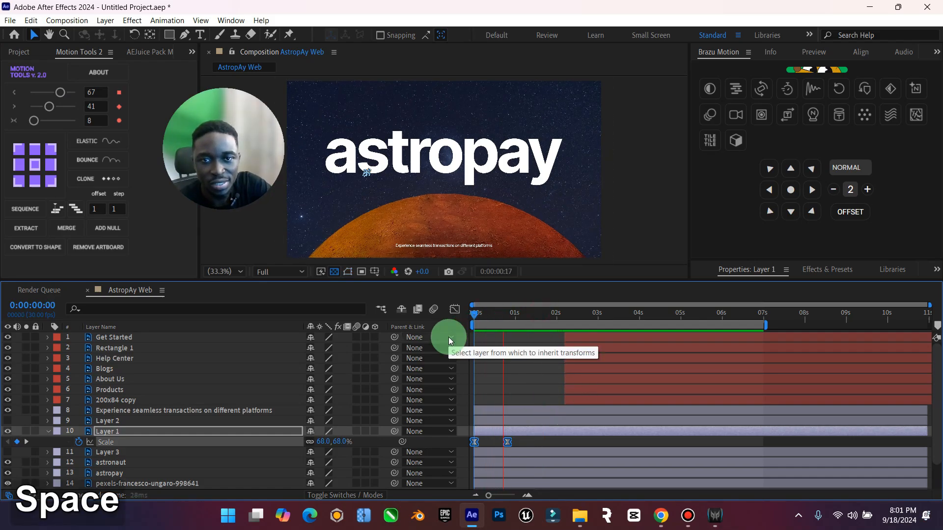
{"action": "key", "text": "space"}
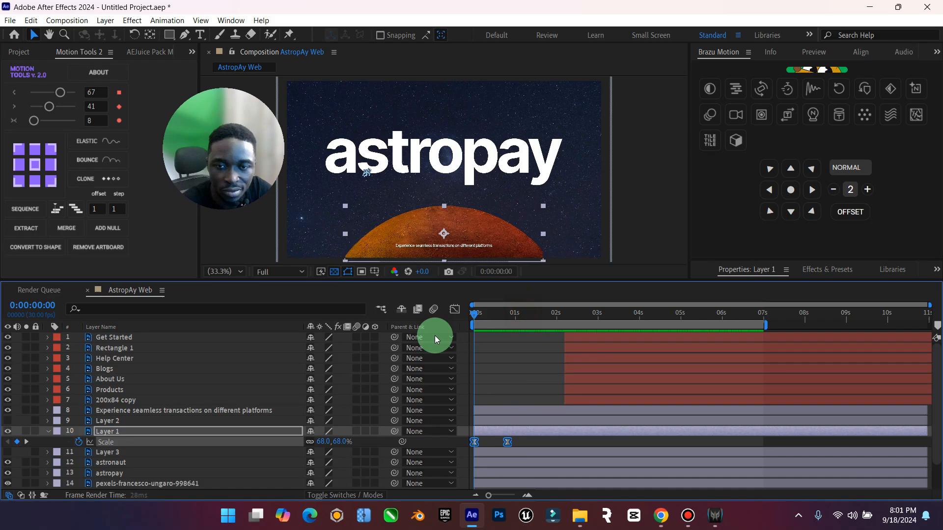
{"action": "key", "text": "space"}
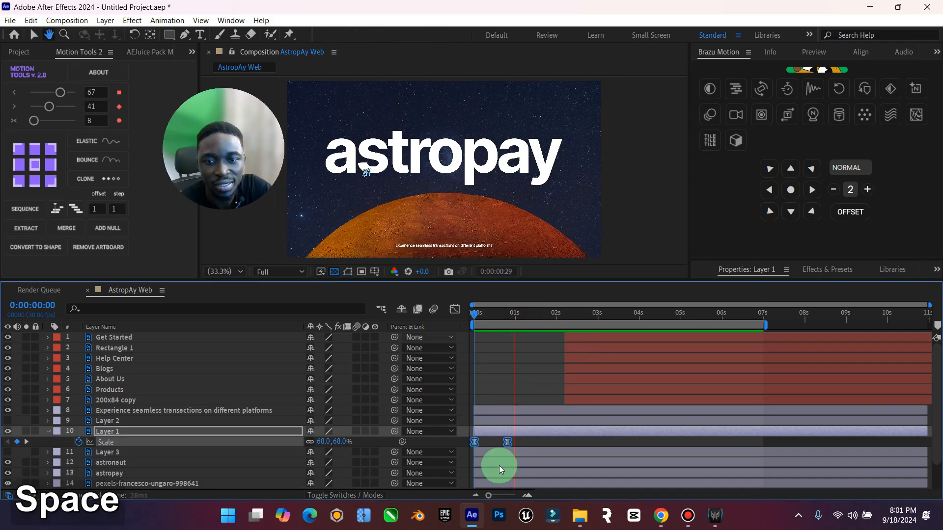
{"action": "key", "text": "space"}
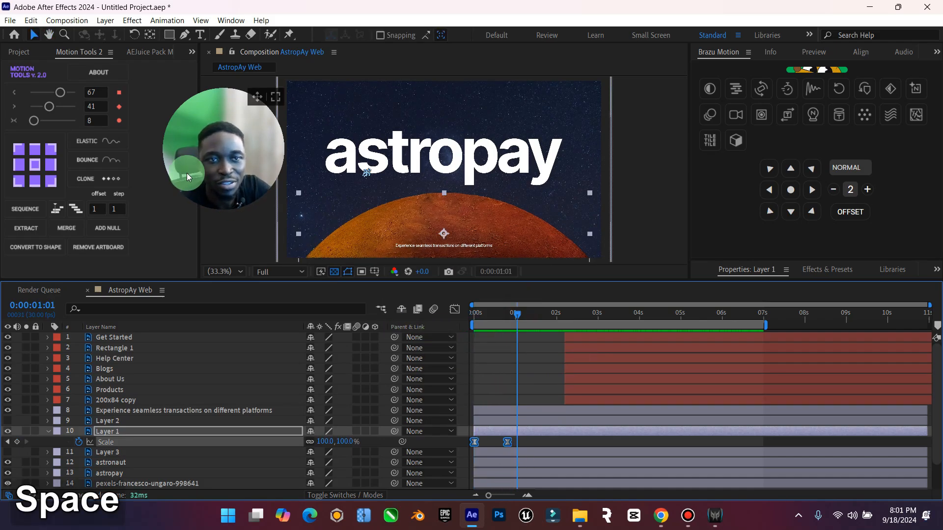
Step: Try the Bounce effect on Layer 1's scale keyframes, preview it from the start and undo it
{"action": "left_click", "coordinate": [104, 160]}
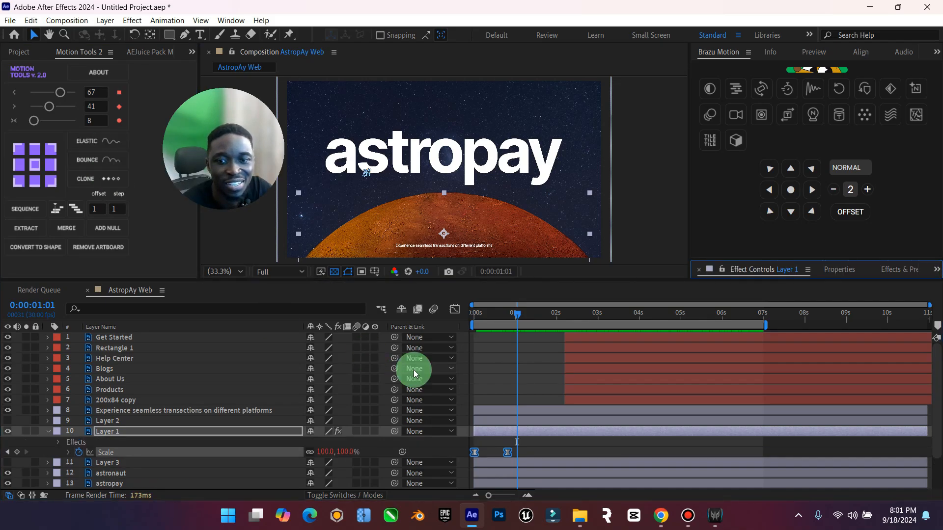
{"action": "left_click_drag", "start_coordinate": [517, 314], "coordinate": [438, 322]}
{"action": "key", "text": "space"}
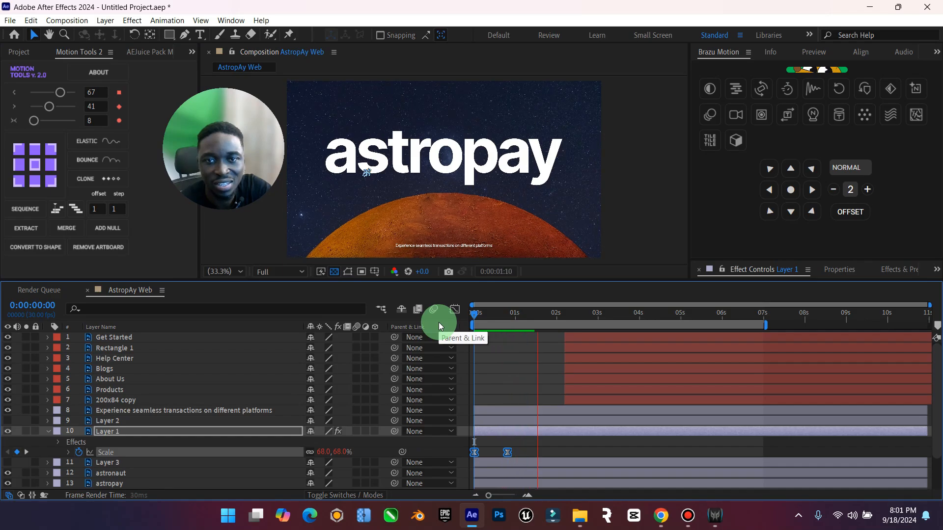
{"action": "key", "text": "space"}
{"action": "key", "text": "ctrl+z"}
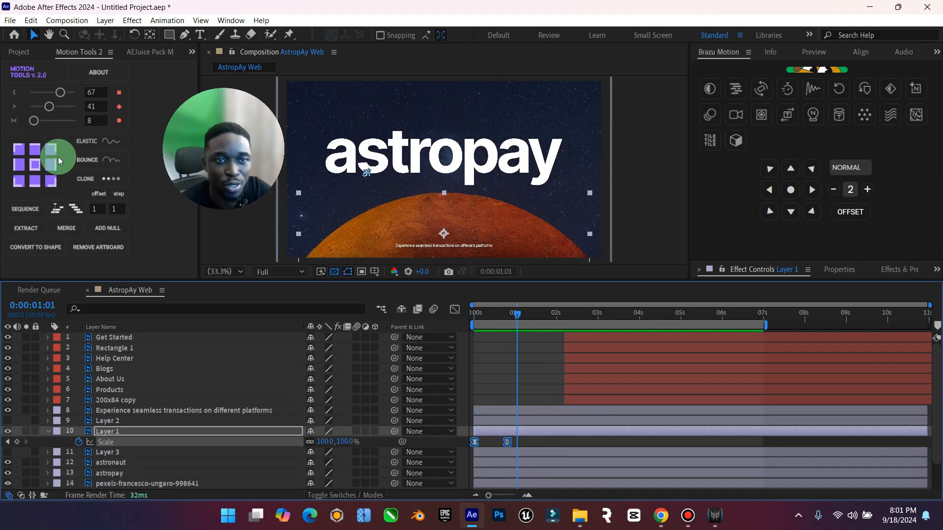
Step: Try Bounce again on Layer 1's scale with the time at the first frame, undo it and replay the eased scale-up
{"action": "left_click_drag", "start_coordinate": [516, 314], "coordinate": [455, 329]}
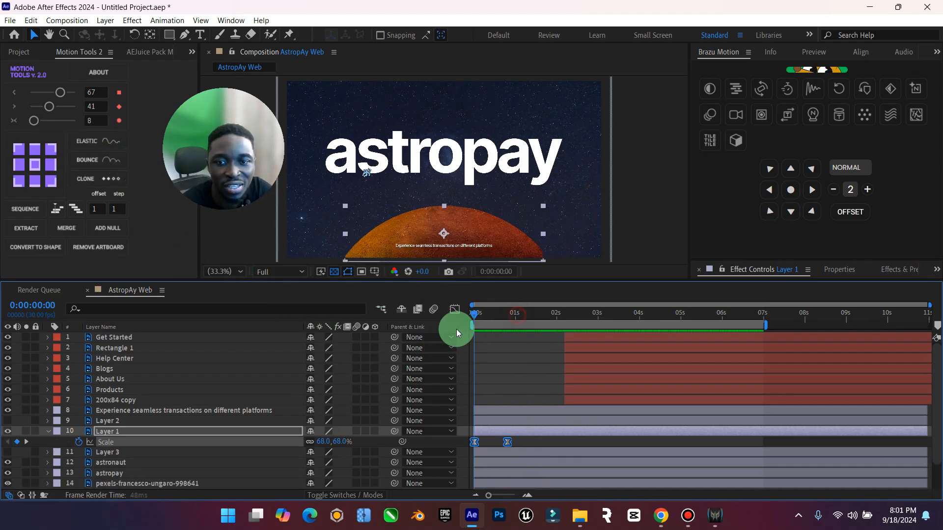
{"action": "left_click", "coordinate": [103, 159]}
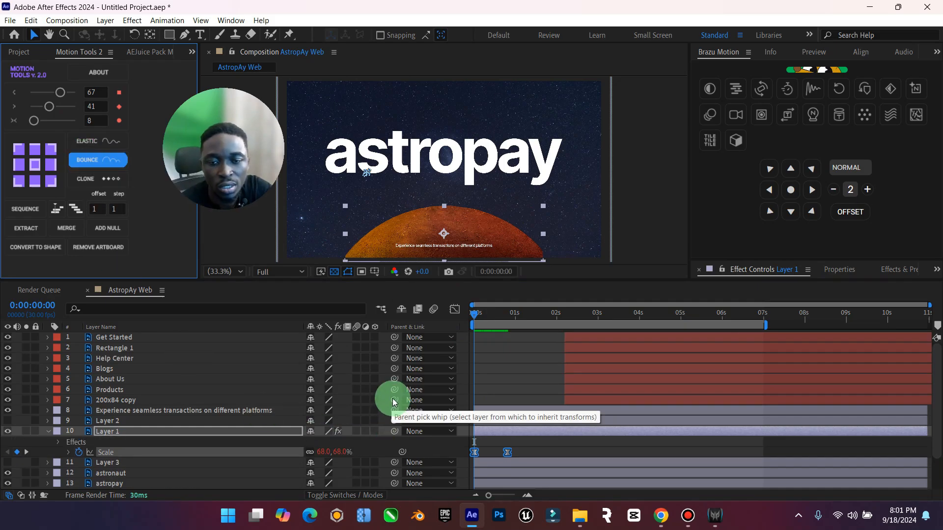
{"action": "key", "text": "space"}
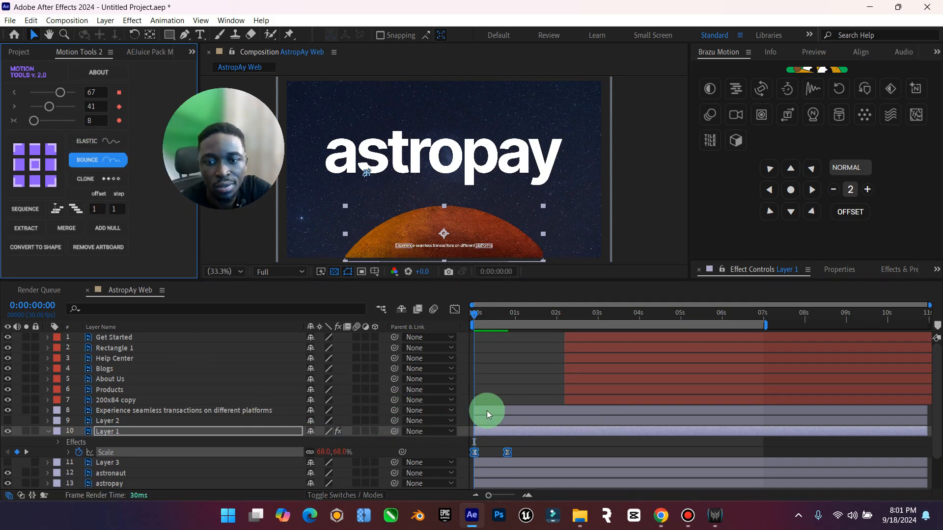
{"action": "key", "text": "space"}
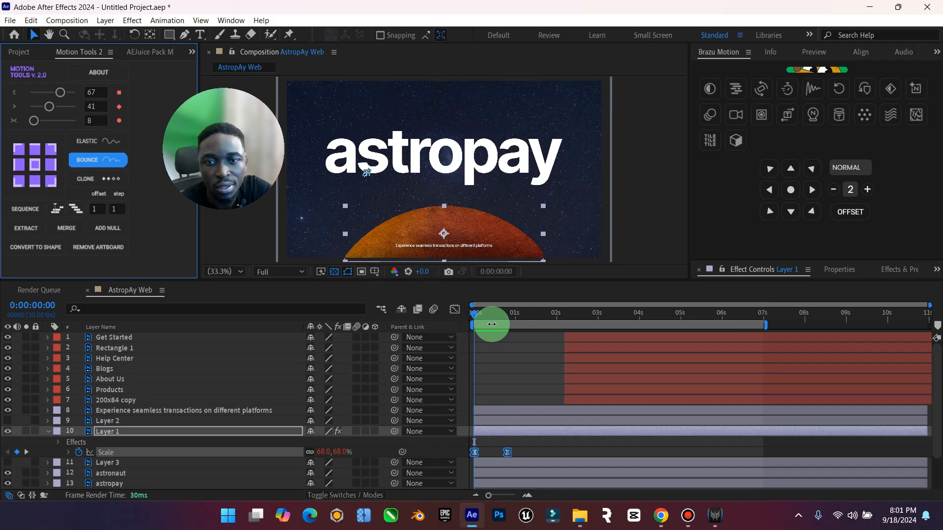
{"action": "left_click", "coordinate": [492, 324]}
{"action": "key", "text": "space"}
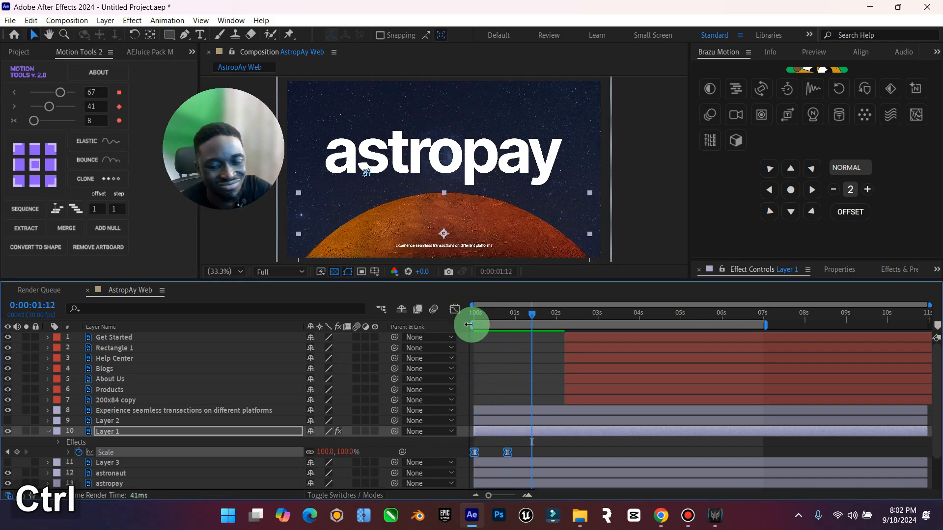
{"action": "key", "text": "ctrl+z"}
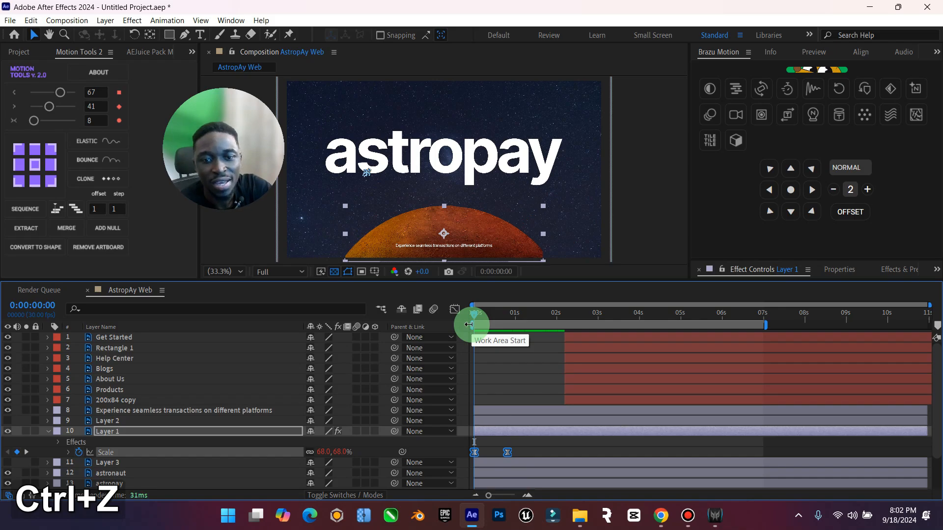
{"action": "key", "text": "ctrl+z"}
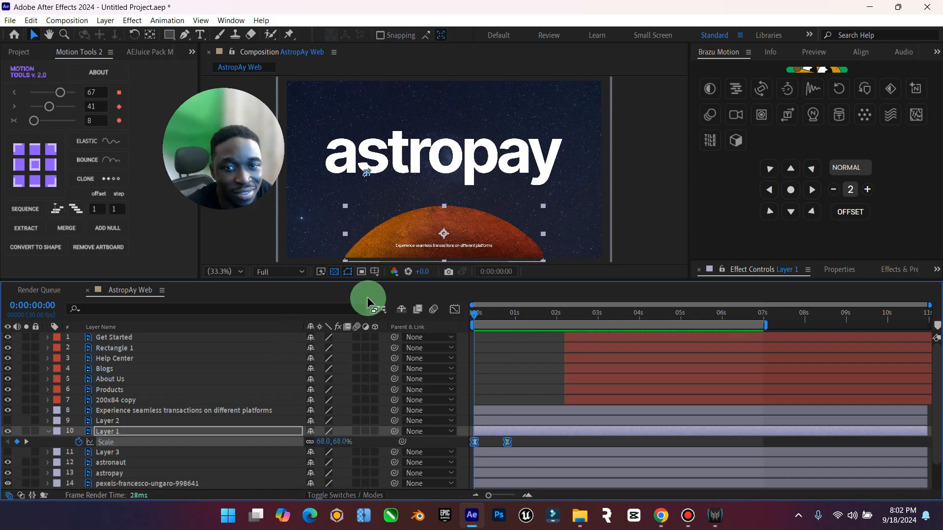
{"action": "key", "text": "space"}
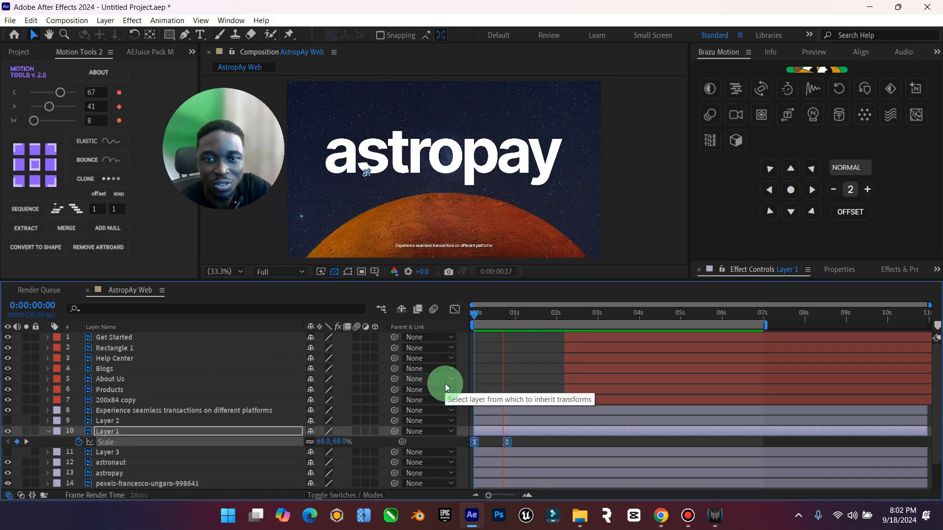
Step: Stop the preview, collapse Layer 1's properties, return to the first frame and make Layer 2 visible
{"action": "key", "text": "space"}
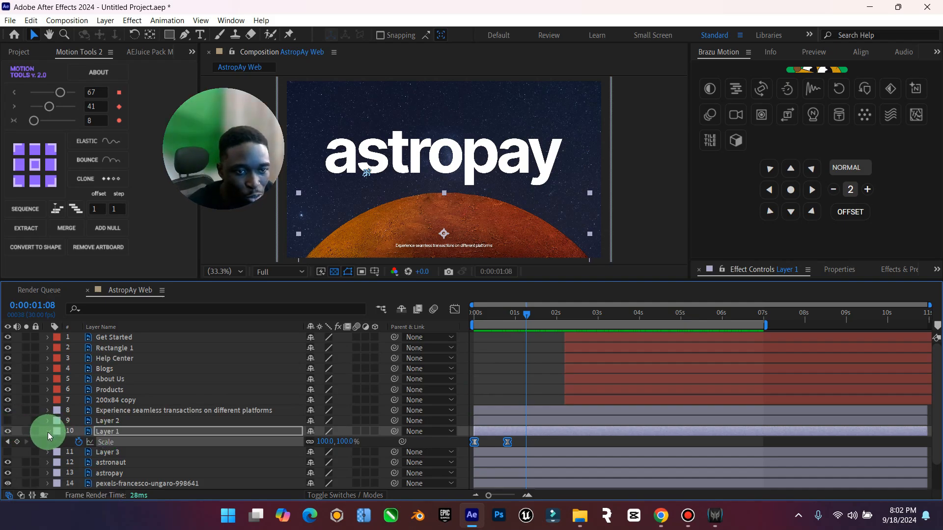
{"action": "left_click", "coordinate": [48, 433]}
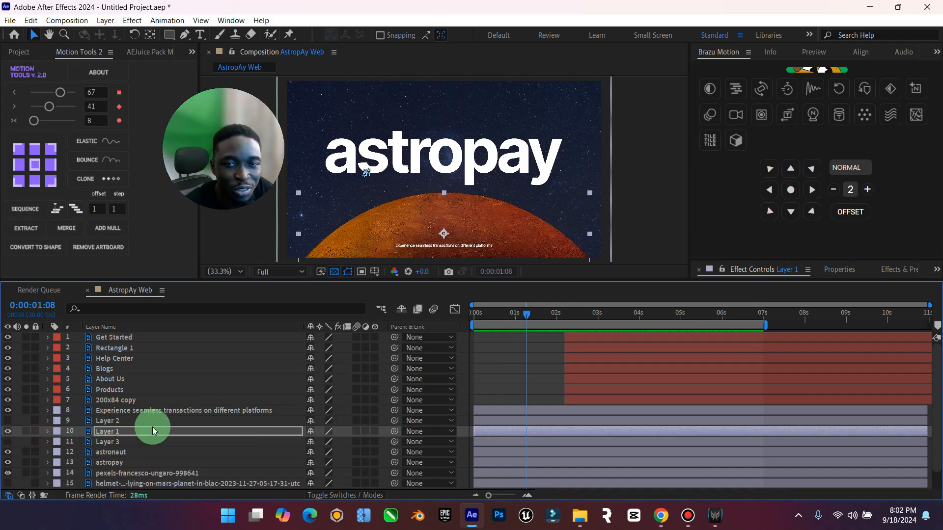
{"action": "left_click_drag", "start_coordinate": [527, 319], "coordinate": [467, 337]}
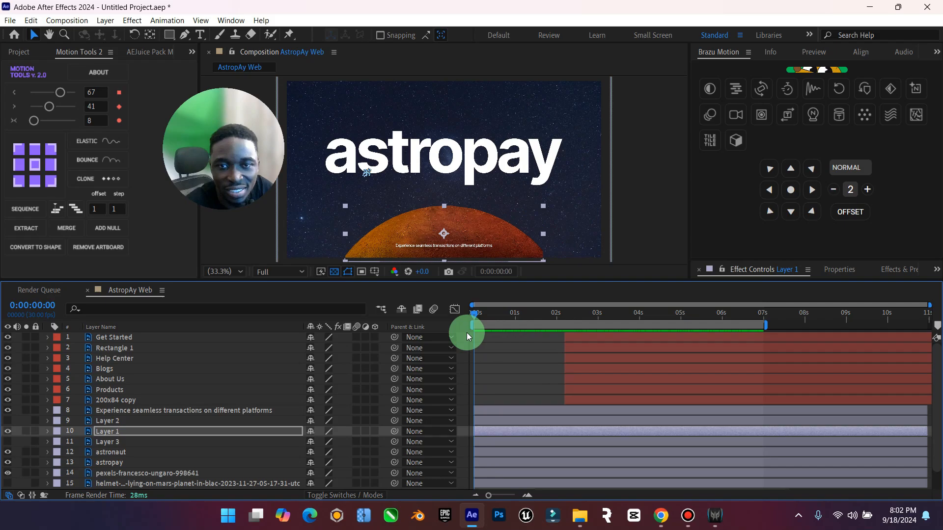
{"action": "left_click", "coordinate": [7, 421]}
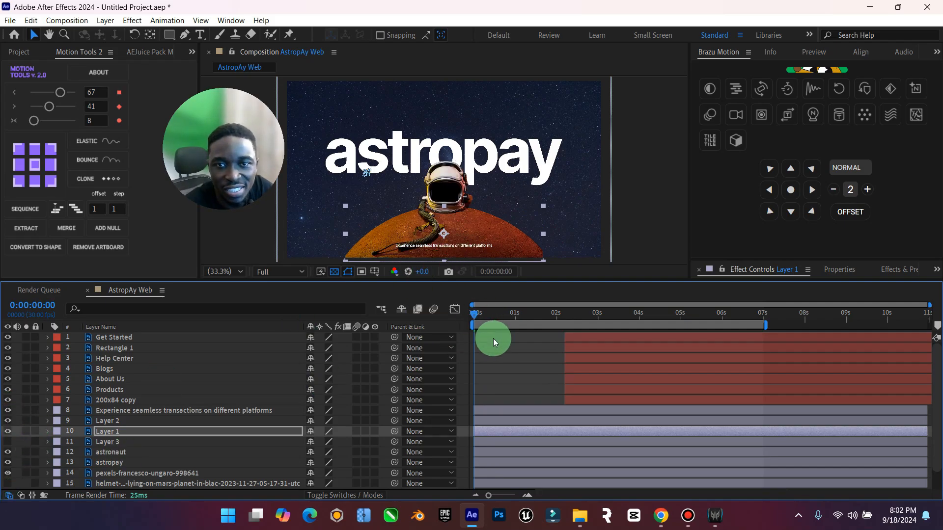
Step: Keyframe Layer 2's position to drop from Y 241 at 0:00:00:18 to its original place at 0:00:01:11
{"action": "left_click_drag", "start_coordinate": [473, 313], "coordinate": [496, 328]}
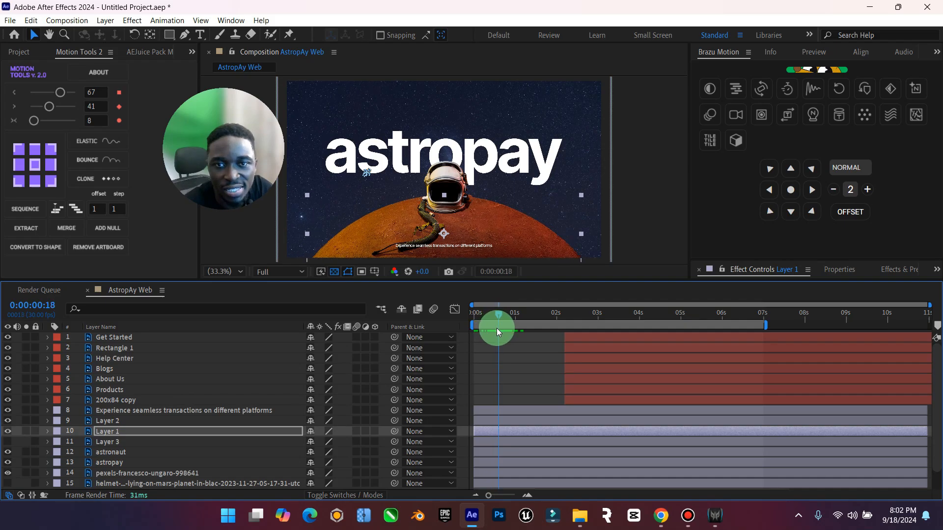
{"action": "left_click", "coordinate": [153, 421]}
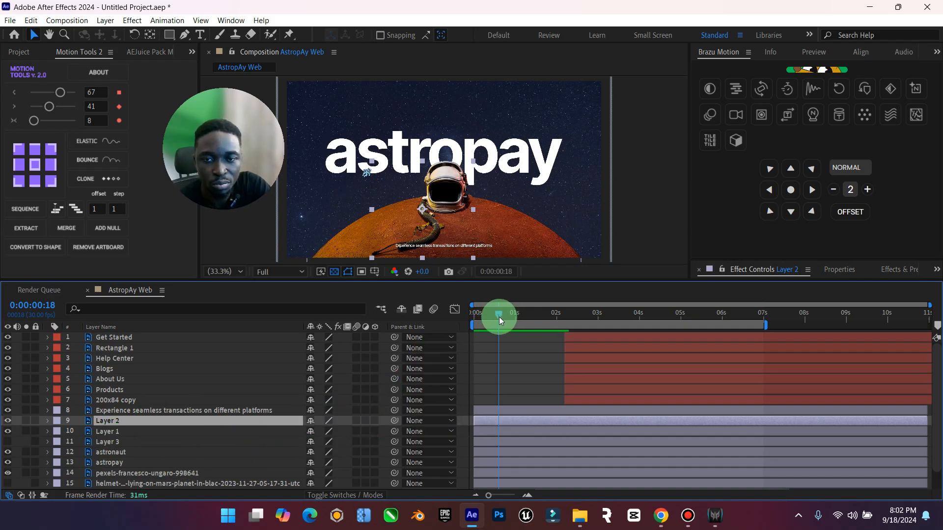
{"action": "key", "text": "p"}
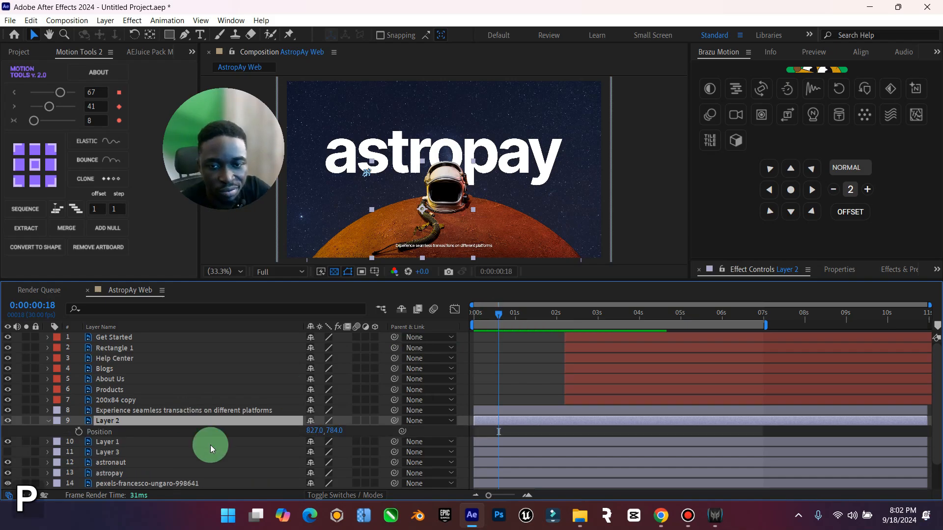
{"action": "left_click", "coordinate": [78, 431]}
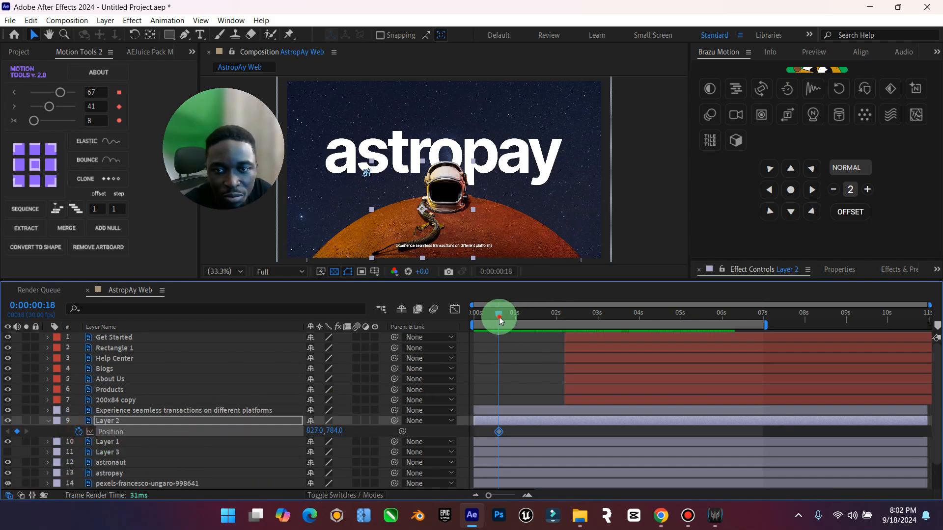
{"action": "left_click_drag", "start_coordinate": [499, 316], "coordinate": [529, 317]}
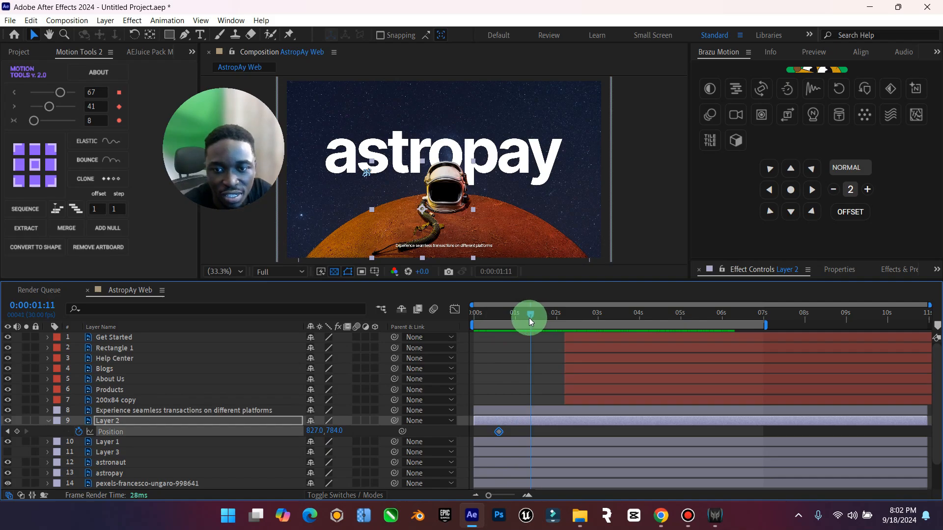
{"action": "left_click", "coordinate": [89, 434]}
{"action": "left_click", "coordinate": [17, 431]}
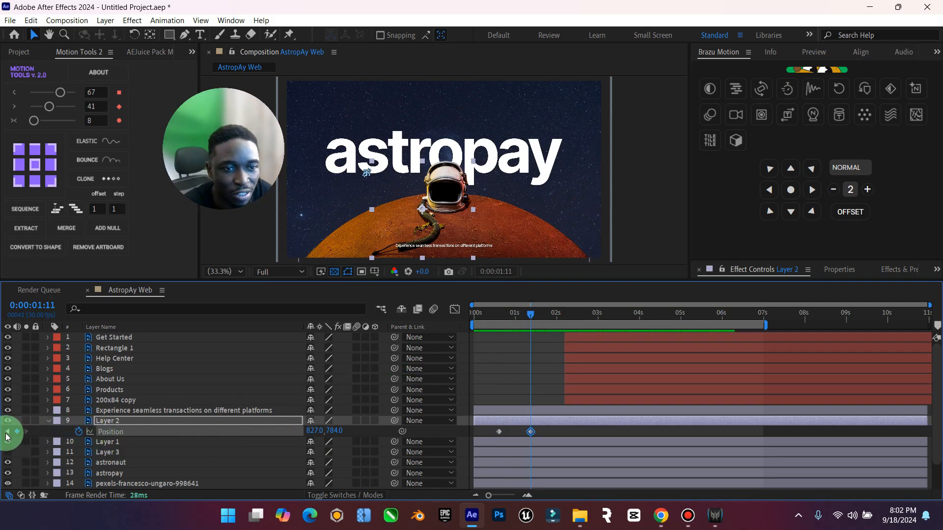
{"action": "left_click", "coordinate": [7, 434]}
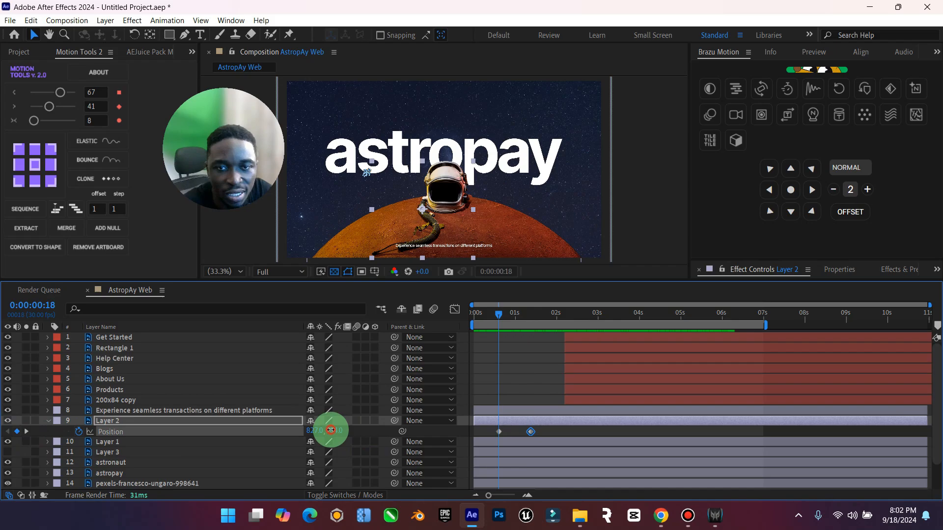
{"action": "left_click_drag", "start_coordinate": [330, 430], "coordinate": [34, 391]}
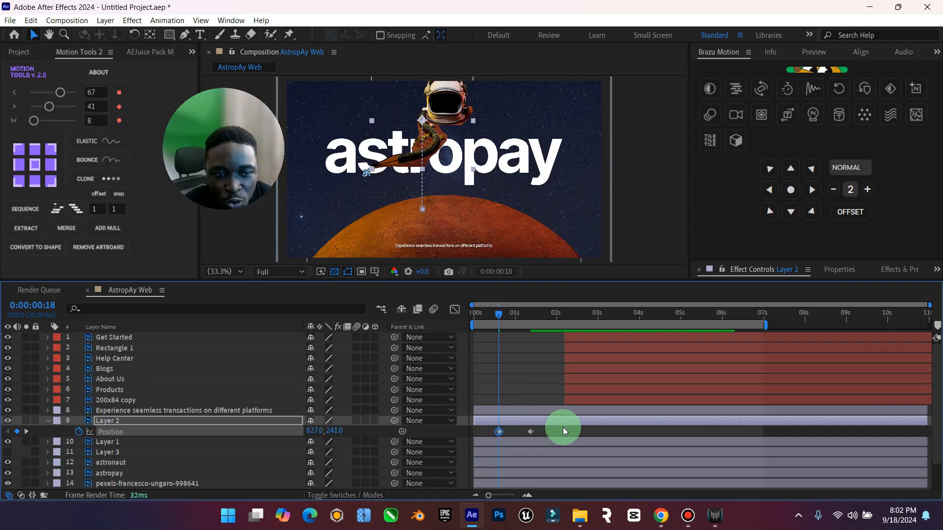
Step: Select both of Layer 2's position keyframes and preview the astronaut's drop twice from the start
{"action": "left_click_drag", "start_coordinate": [563, 433], "coordinate": [486, 435]}
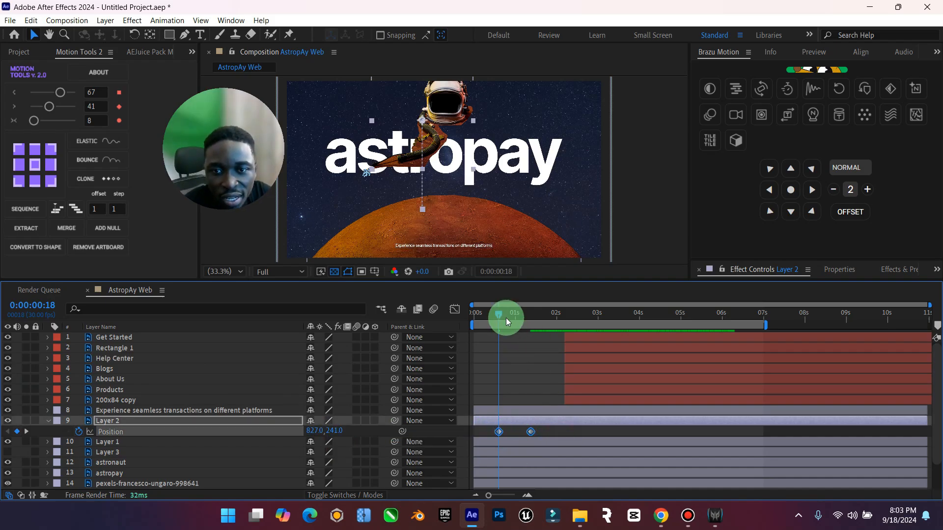
{"action": "key", "text": "space"}
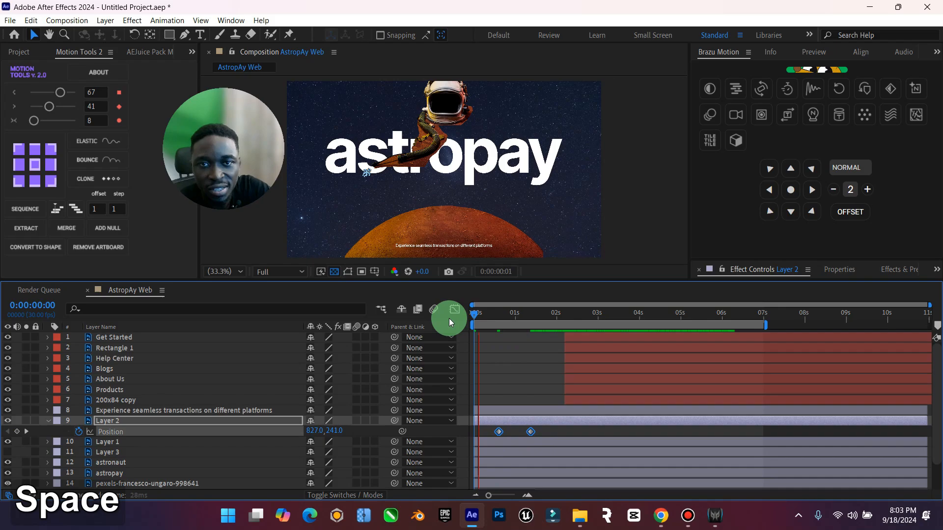
{"action": "key", "text": "space"}
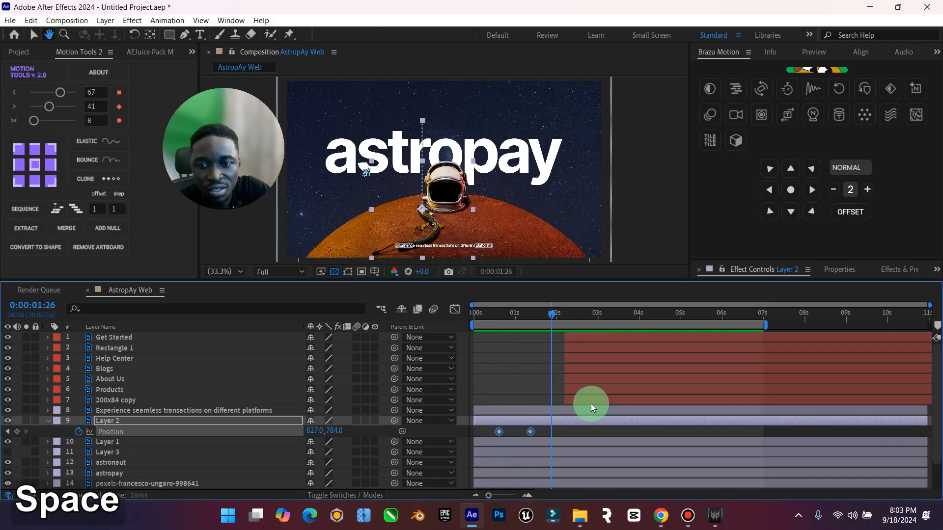
{"action": "left_click_drag", "start_coordinate": [546, 316], "coordinate": [467, 326]}
{"action": "key", "text": "space"}
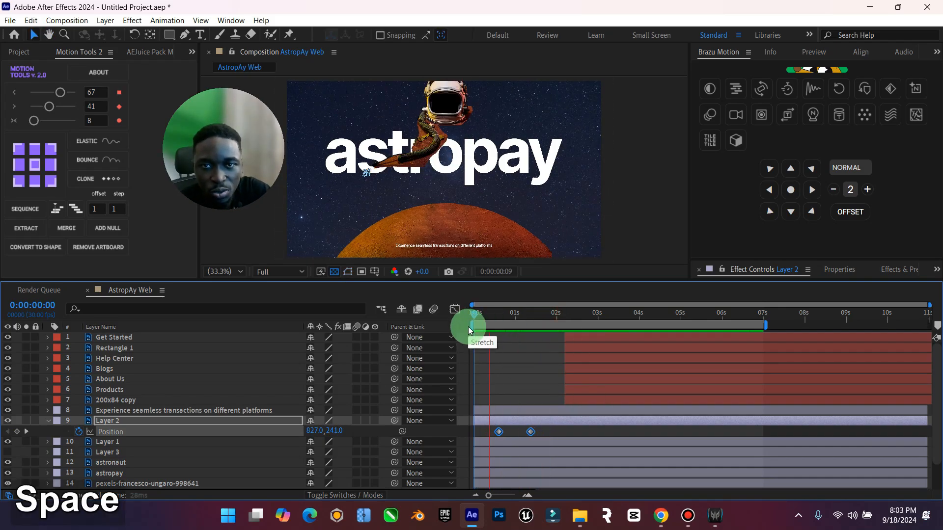
{"action": "key", "text": "space"}
Step: Try easing values 6 and 100 on Layer 2's two position keyframes and preview the drop from the start
{"action": "left_click_drag", "start_coordinate": [563, 422], "coordinate": [486, 433]}
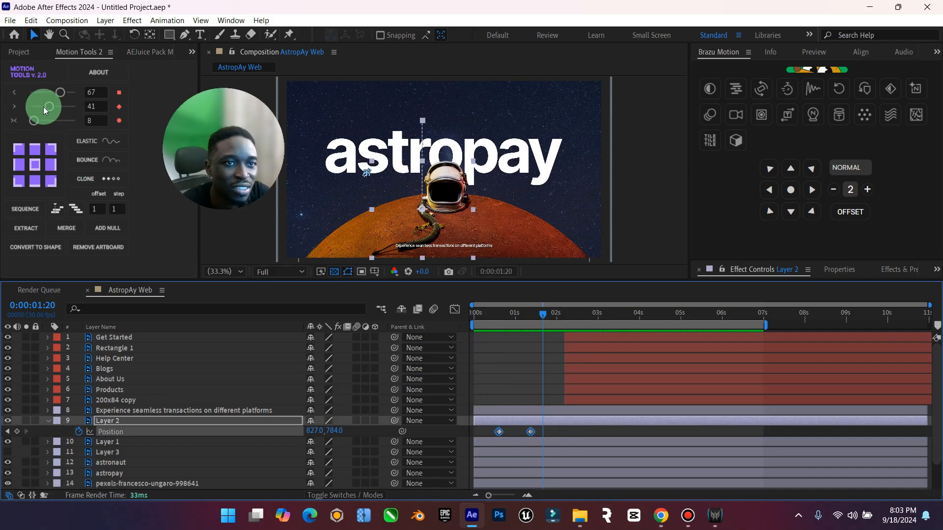
{"action": "left_click_drag", "start_coordinate": [43, 107], "coordinate": [100, 111]}
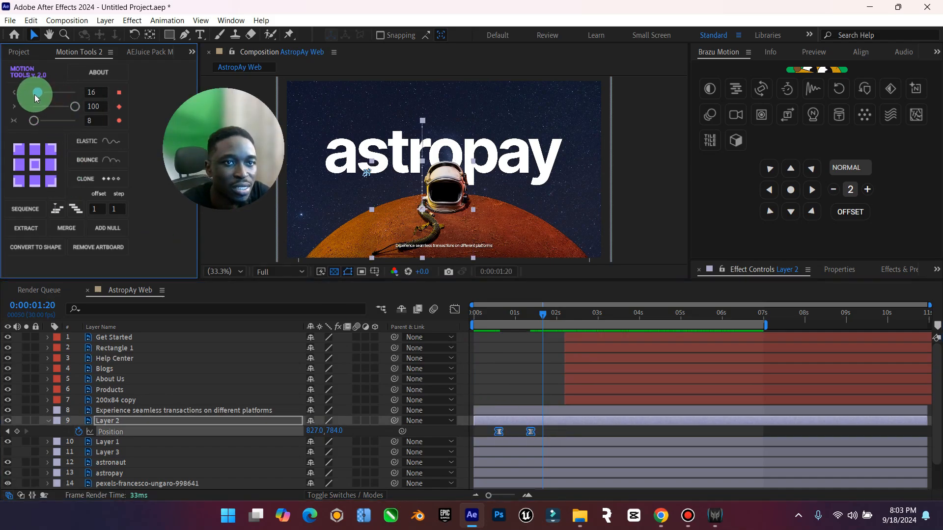
{"action": "left_click_drag", "start_coordinate": [34, 94], "coordinate": [31, 96]}
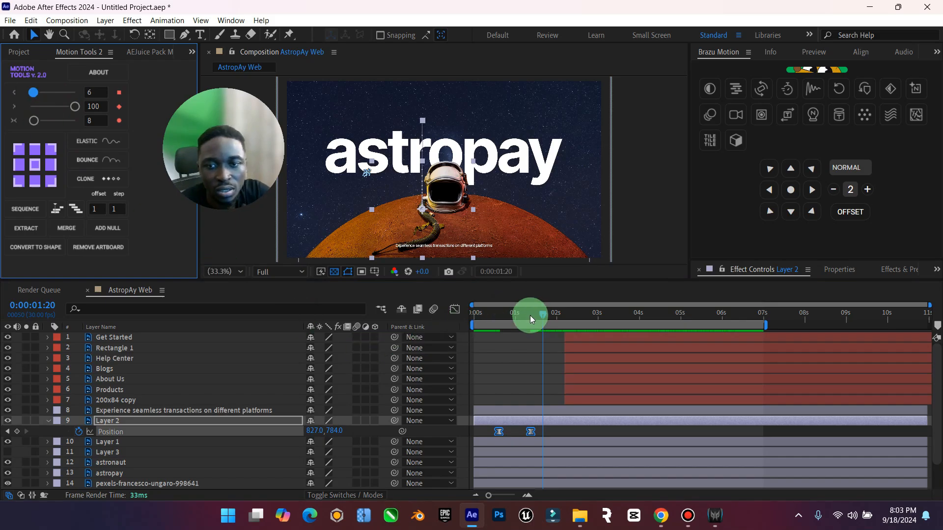
{"action": "left_click_drag", "start_coordinate": [530, 319], "coordinate": [428, 323]}
{"action": "key", "text": "space"}
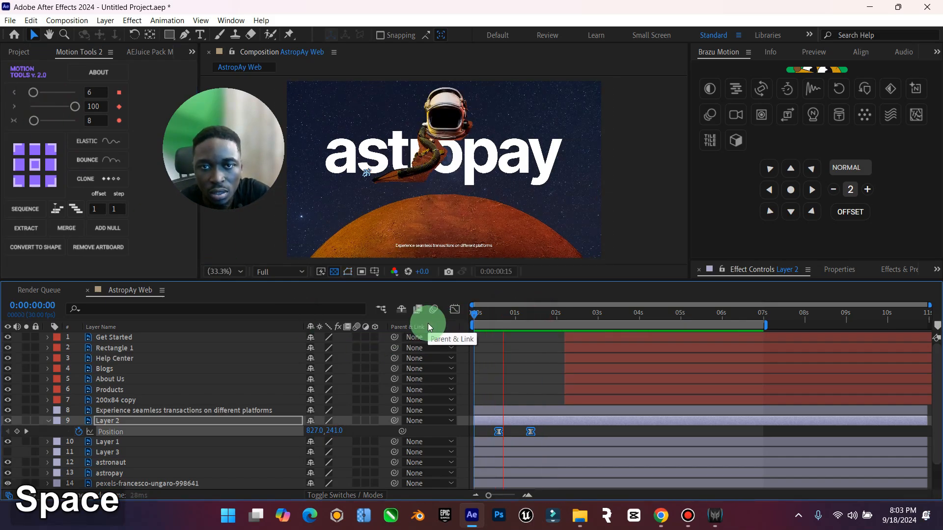
{"action": "key", "text": "space"}
Step: Set the easing of Layer 2's position keyframes to 100 and 3 and preview the drop repeatedly from the start
{"action": "left_click_drag", "start_coordinate": [565, 431], "coordinate": [493, 428]}
{"action": "left_click_drag", "start_coordinate": [75, 107], "coordinate": [496, 386]}
{"action": "left_click_drag", "start_coordinate": [541, 316], "coordinate": [382, 339]}
{"action": "key", "text": "space"}
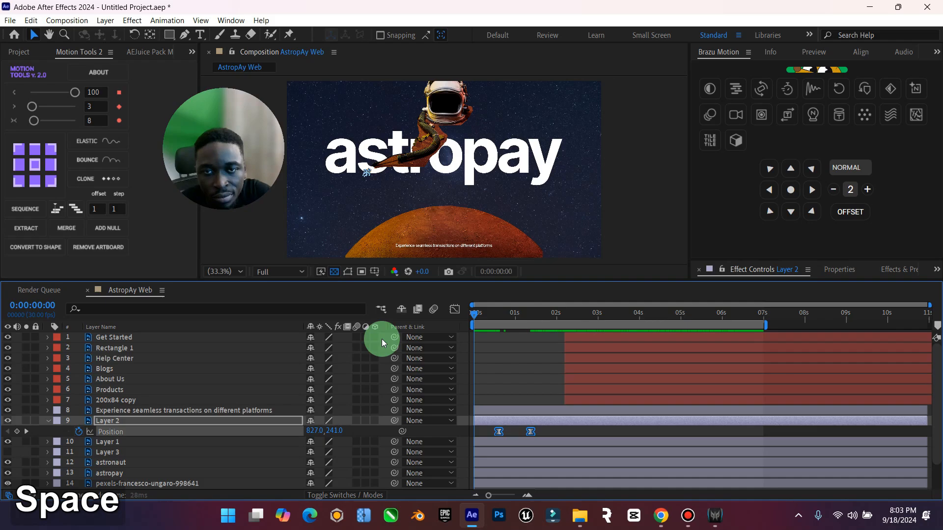
{"action": "key", "text": "space"}
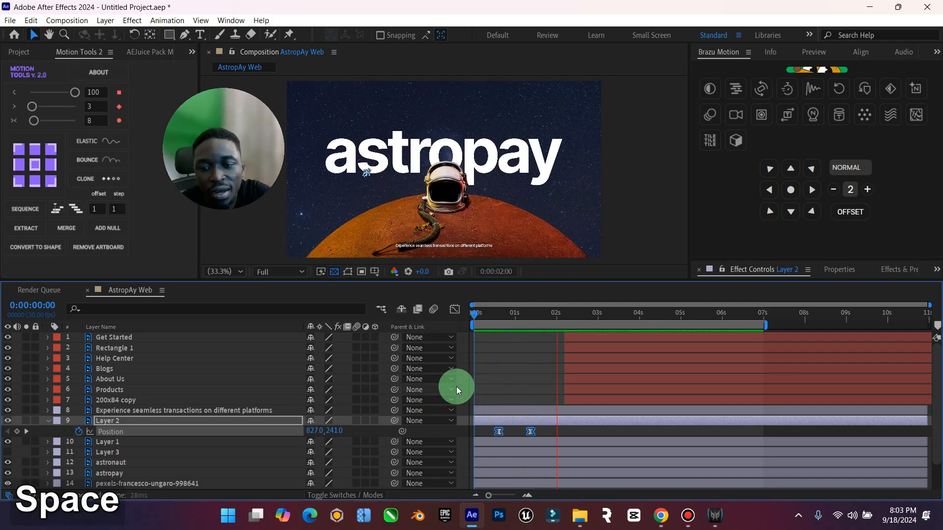
{"action": "left_click", "coordinate": [555, 312]}
{"action": "left_click_drag", "start_coordinate": [553, 311], "coordinate": [461, 339]}
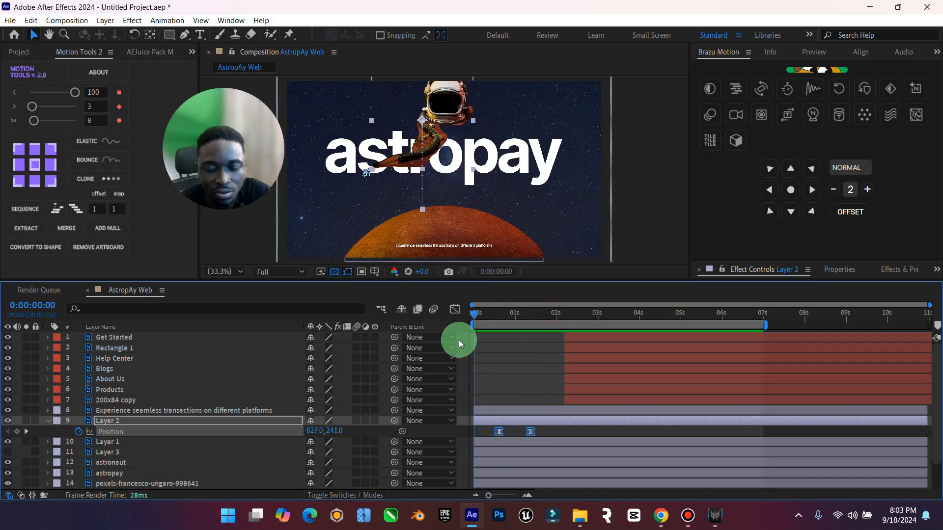
{"action": "key", "text": "space"}
{"action": "key", "text": "space"}
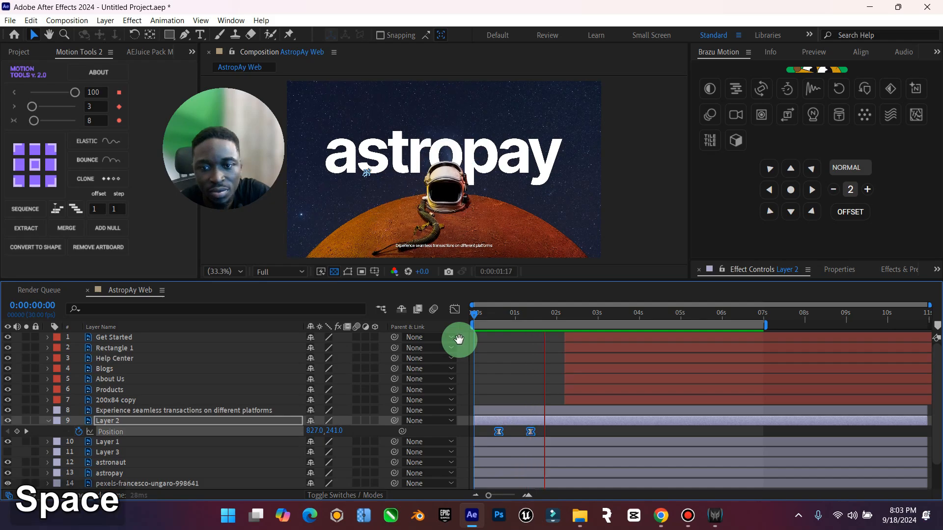
{"action": "left_click_drag", "start_coordinate": [509, 328], "coordinate": [464, 340]}
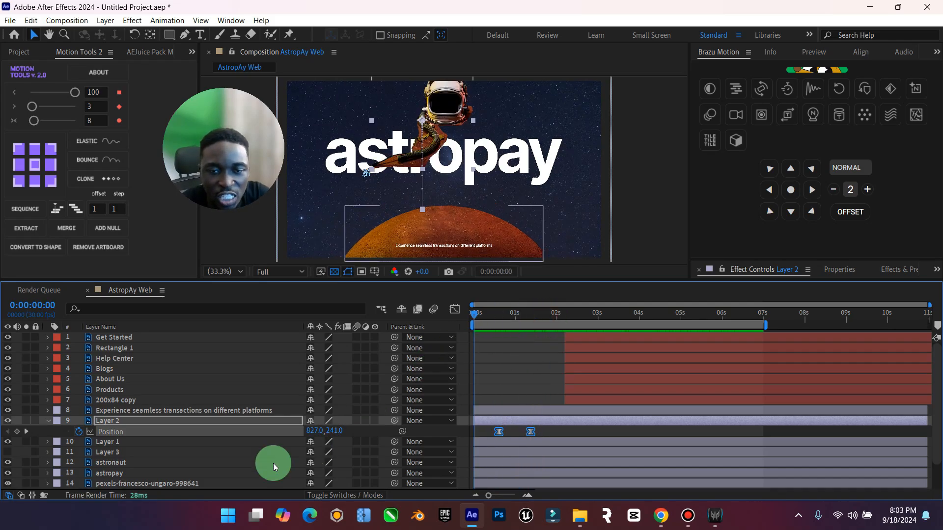
Step: Keyframe Layer 2's opacity from 0% at the first frame to 100% at 0:00:01:03
{"action": "left_click", "coordinate": [143, 422]}
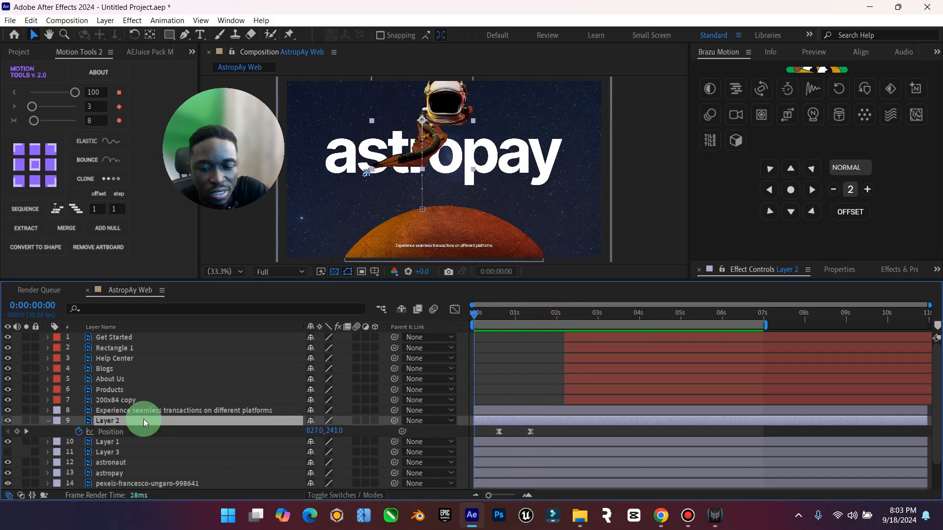
{"action": "key", "text": "t"}
{"action": "left_click", "coordinate": [79, 432]}
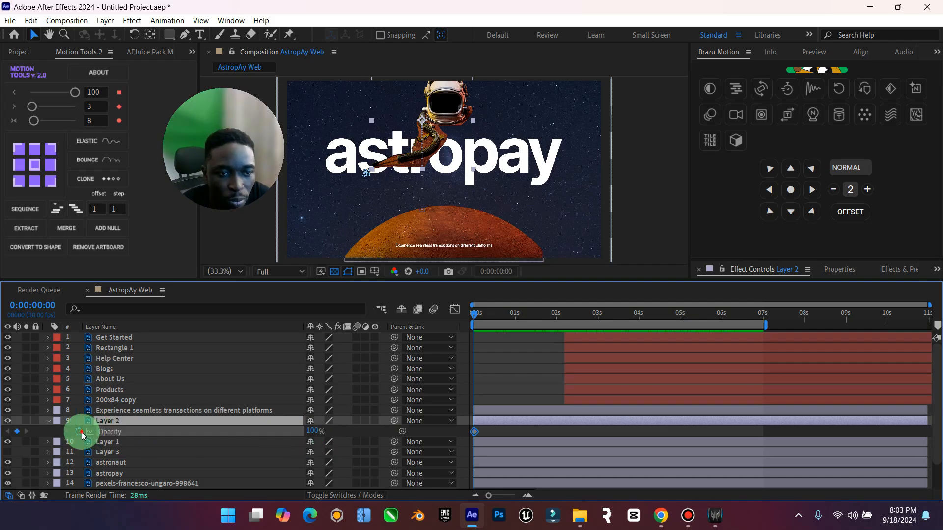
{"action": "left_click_drag", "start_coordinate": [475, 316], "coordinate": [519, 320]}
{"action": "left_click", "coordinate": [17, 431]}
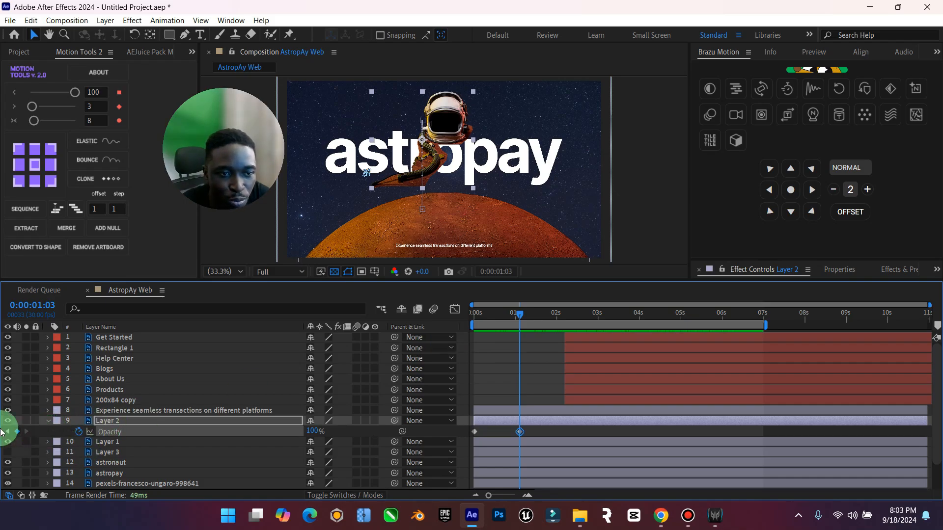
{"action": "left_click", "coordinate": [6, 432]}
{"action": "left_click_drag", "start_coordinate": [309, 431], "coordinate": [28, 426]}
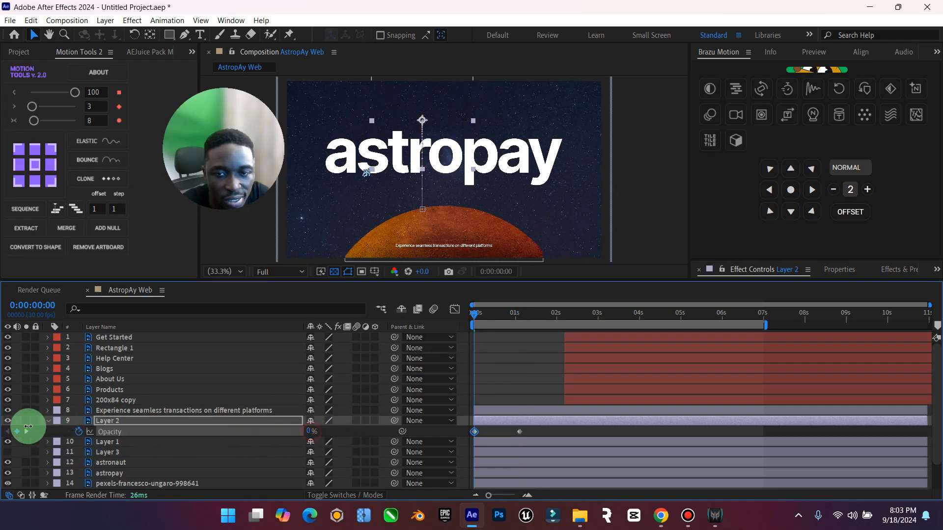
Step: Add a 0% opacity keyframe on Layer 2 at 0:00:00:25 and preview the delayed fade-in from the start
{"action": "left_click_drag", "start_coordinate": [472, 317], "coordinate": [507, 328]}
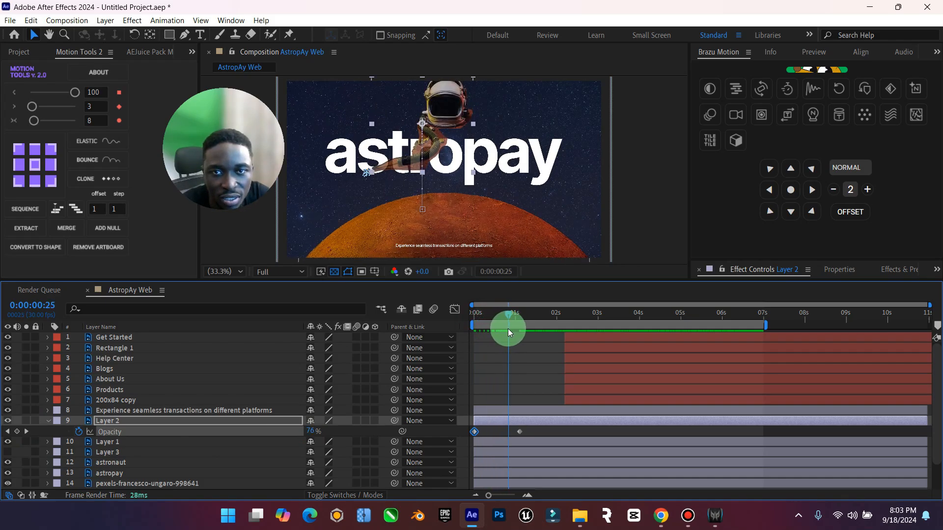
{"action": "left_click", "coordinate": [18, 431]}
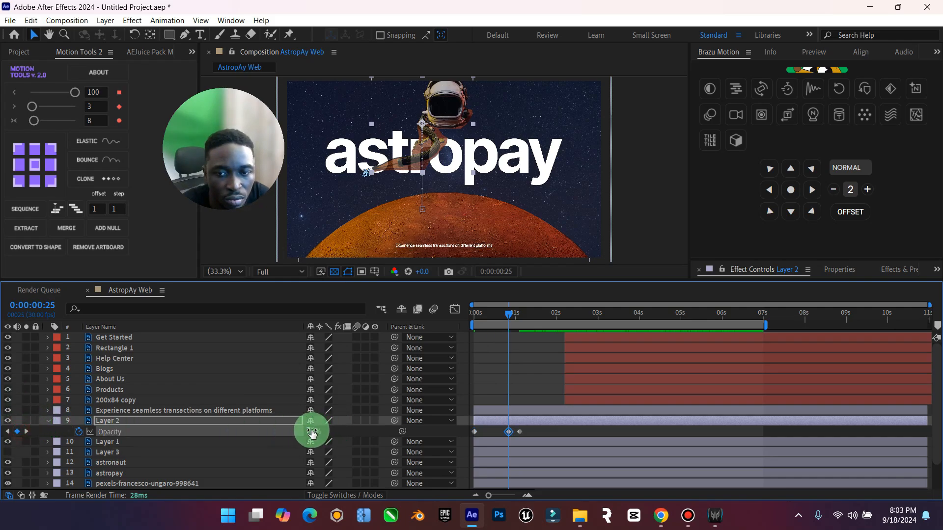
{"action": "left_click_drag", "start_coordinate": [313, 432], "coordinate": [112, 428]}
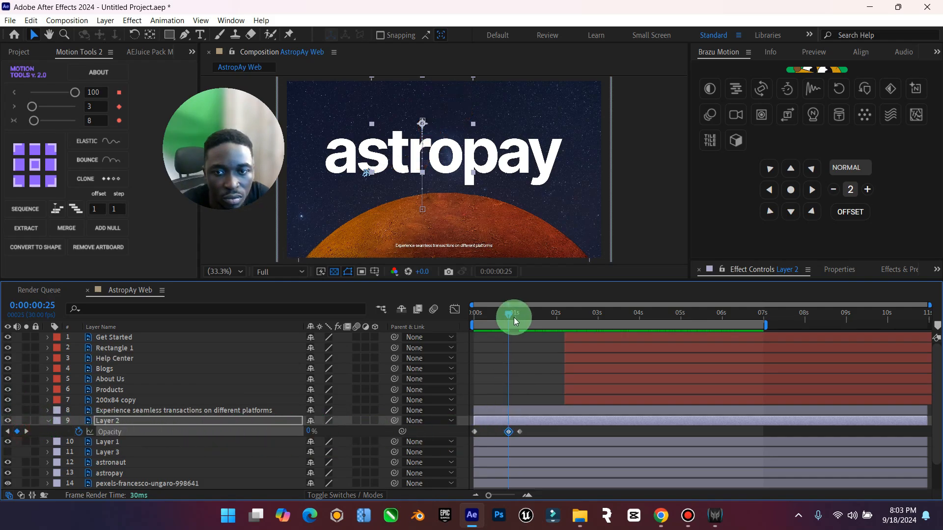
{"action": "left_click_drag", "start_coordinate": [514, 317], "coordinate": [389, 319]}
{"action": "key", "text": "space"}
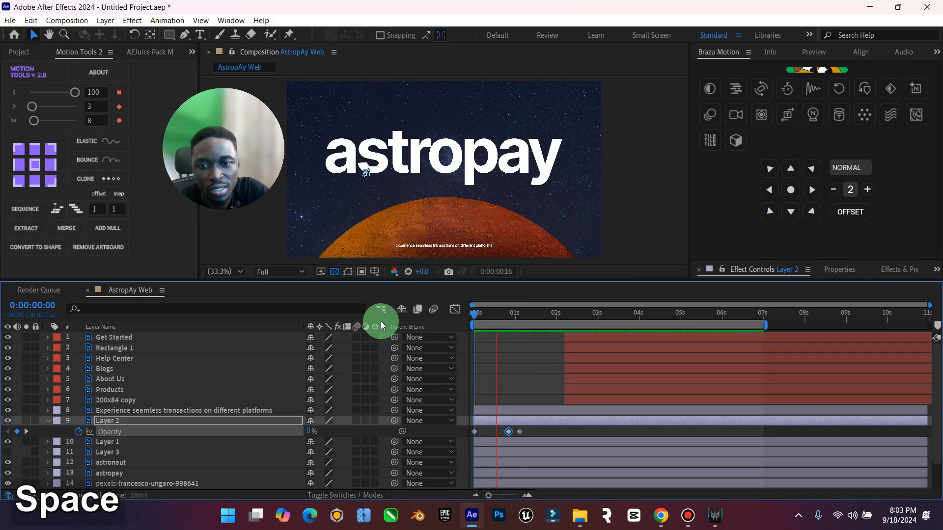
{"action": "key", "text": "space"}
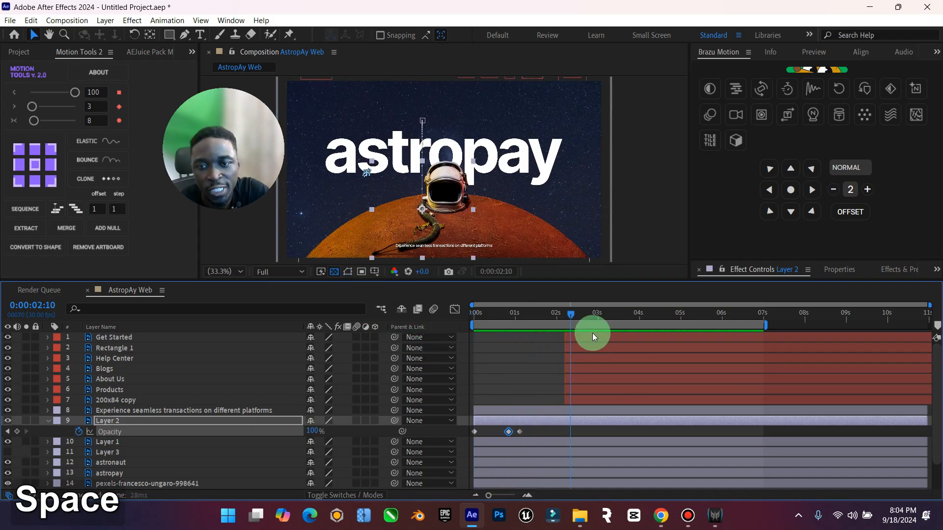
{"action": "left_click_drag", "start_coordinate": [576, 317], "coordinate": [509, 337]}
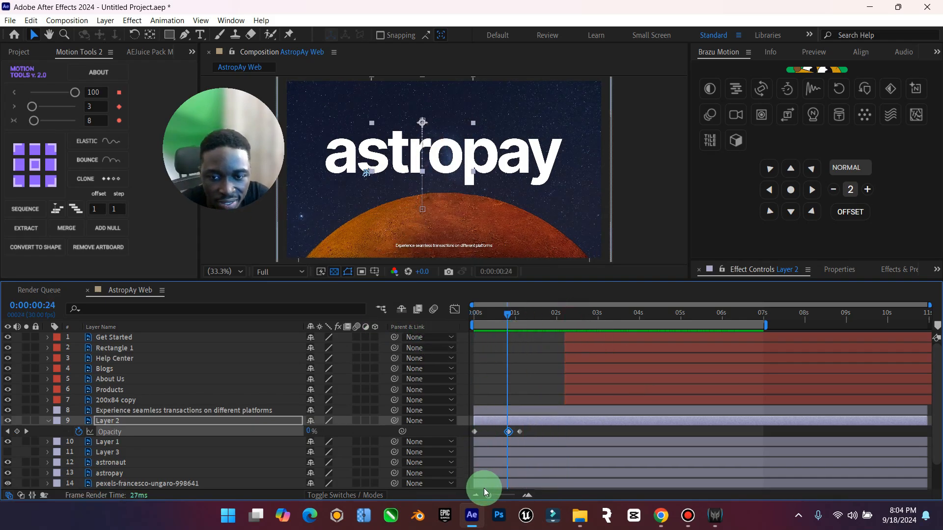
Step: Preview Layer 2's delayed fade-in from the start of the composition
{"action": "left_click_drag", "start_coordinate": [486, 496], "coordinate": [505, 496]}
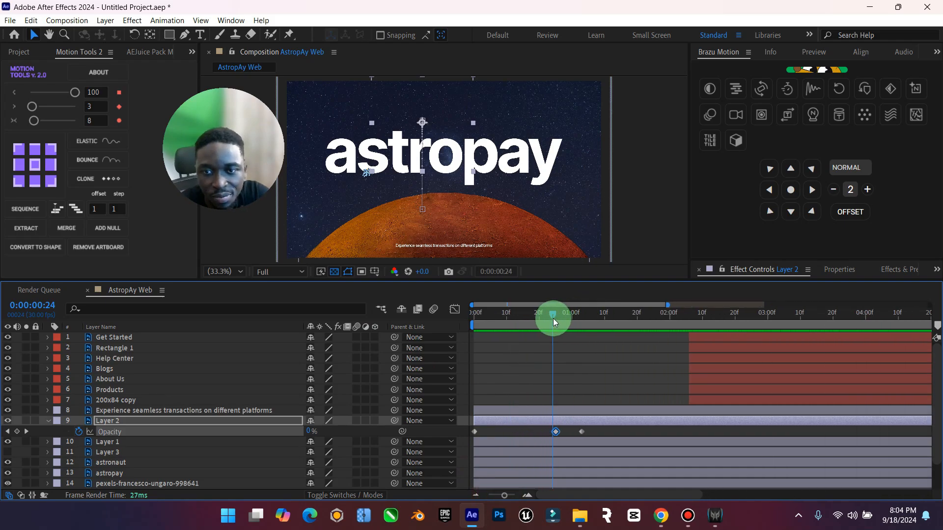
{"action": "left_click_drag", "start_coordinate": [555, 317], "coordinate": [445, 322]}
{"action": "key", "text": "space"}
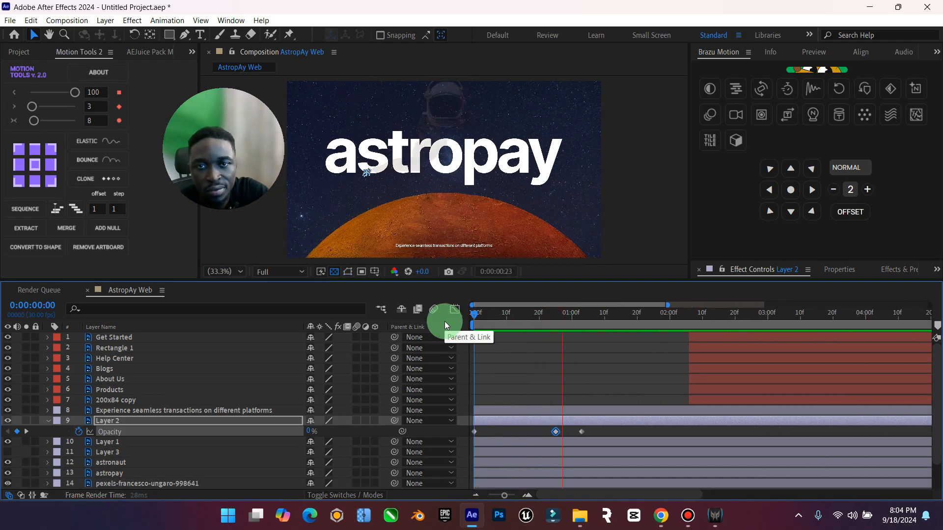
{"action": "key", "text": "space"}
{"action": "left_click_drag", "start_coordinate": [687, 314], "coordinate": [468, 343]}
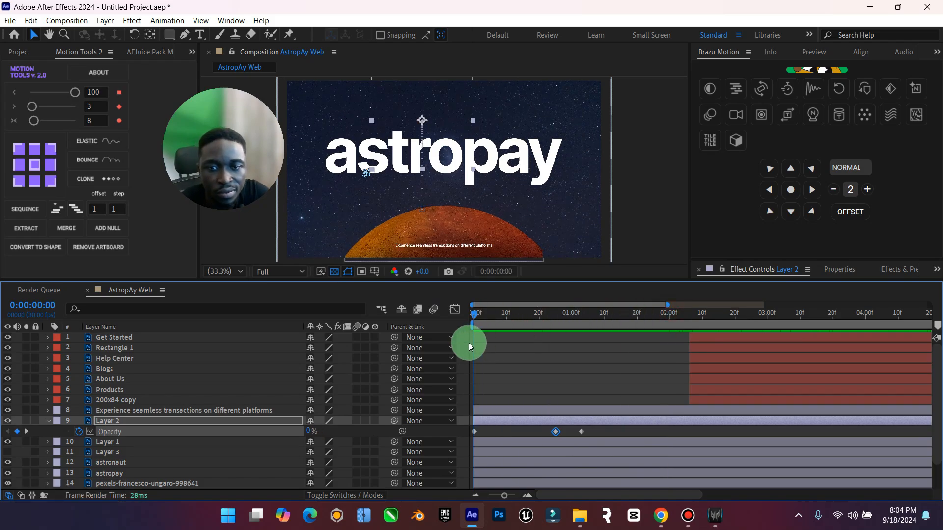
Step: Hide the astronaut and astropay layers and preview the astronaut drop from the start
{"action": "left_click", "coordinate": [7, 443]}
{"action": "left_click", "coordinate": [7, 443]}
{"action": "left_click", "coordinate": [4, 468]}
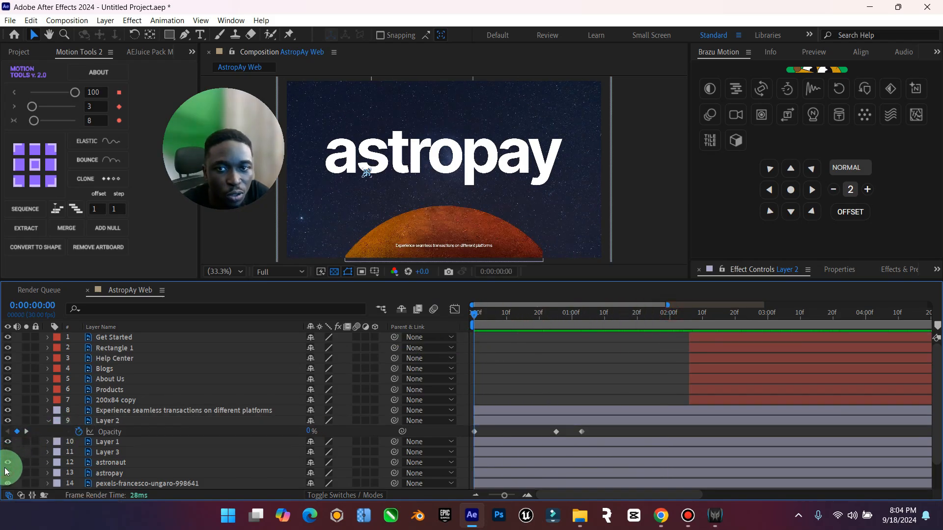
{"action": "left_click", "coordinate": [8, 473]}
{"action": "left_click", "coordinate": [8, 473]}
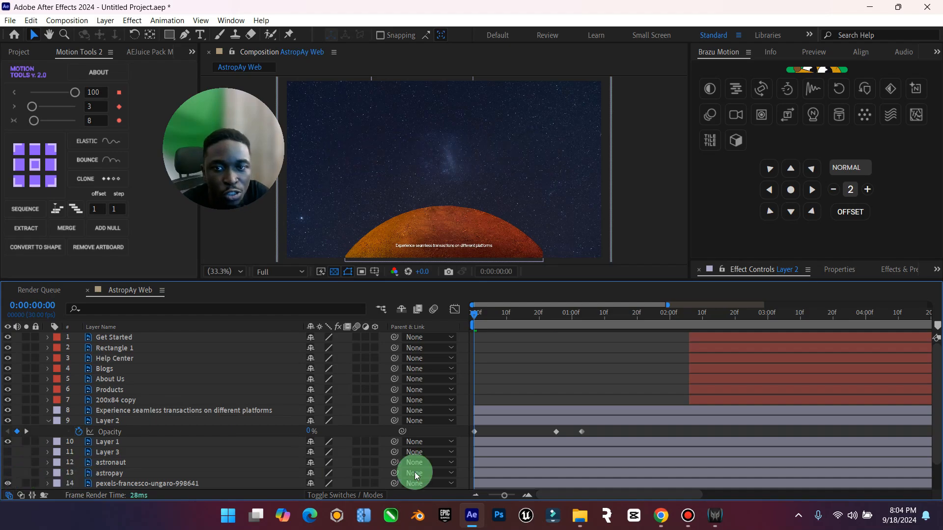
{"action": "key", "text": "space"}
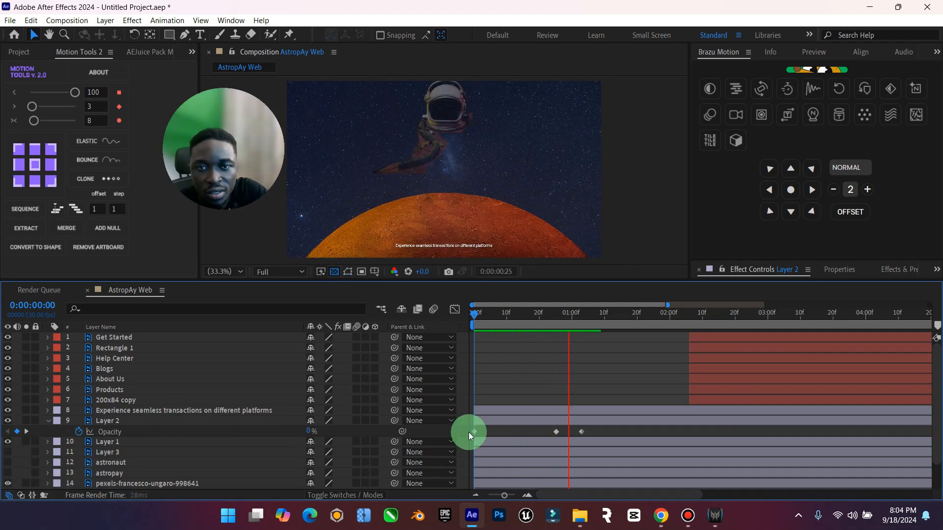
{"action": "key", "text": "space"}
Step: Move Layer 2's middle opacity keyframe about 3 frames later and preview the shorter fade-in from the start
{"action": "left_click_drag", "start_coordinate": [682, 309], "coordinate": [565, 433]}
{"action": "left_click_drag", "start_coordinate": [553, 321], "coordinate": [474, 316]}
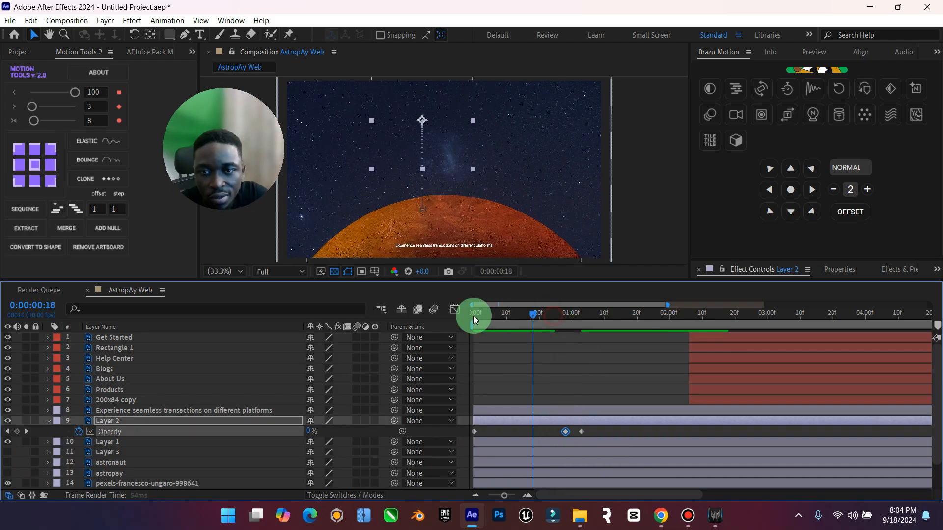
{"action": "key", "text": "space"}
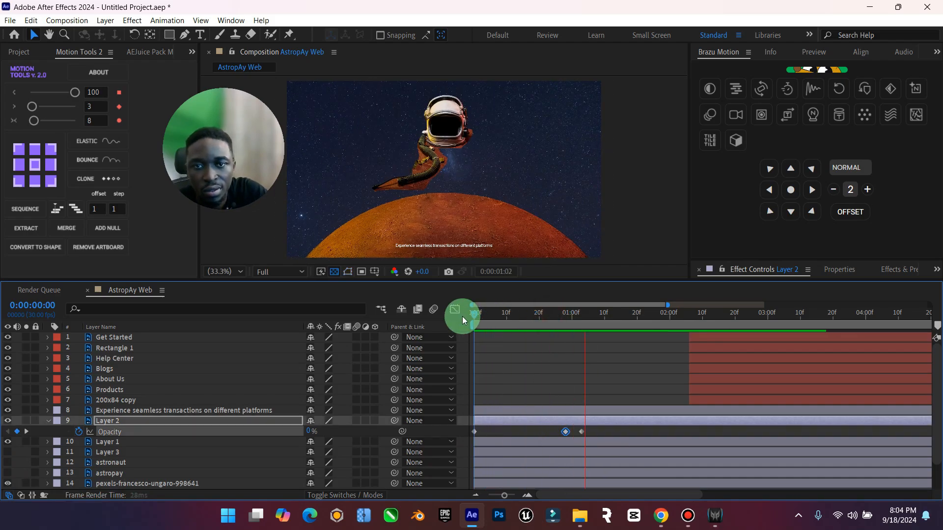
{"action": "key", "text": "space"}
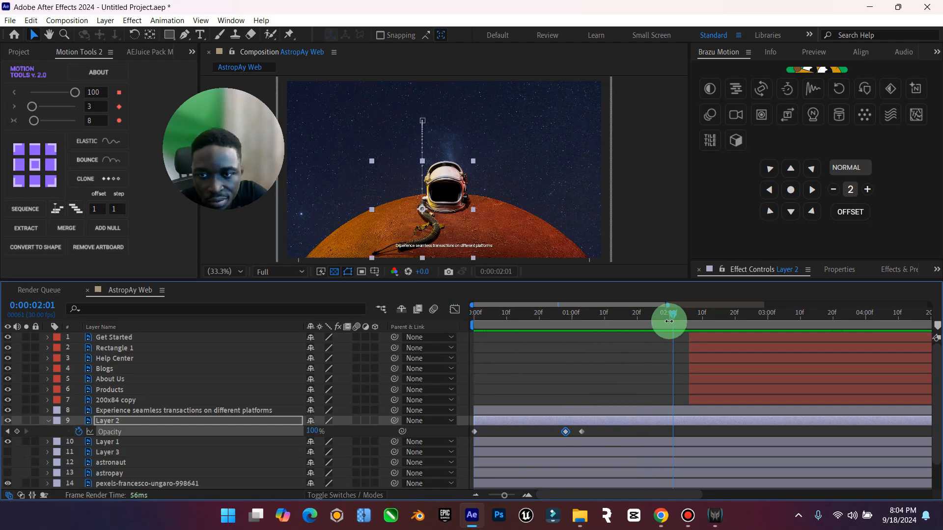
Step: Shift all three of Layer 2's opacity keyframes about 8 frames later and preview the fade-in repeatedly from the start
{"action": "left_click_drag", "start_coordinate": [652, 321], "coordinate": [604, 367]}
{"action": "left_click_drag", "start_coordinate": [615, 434], "coordinate": [471, 421]}
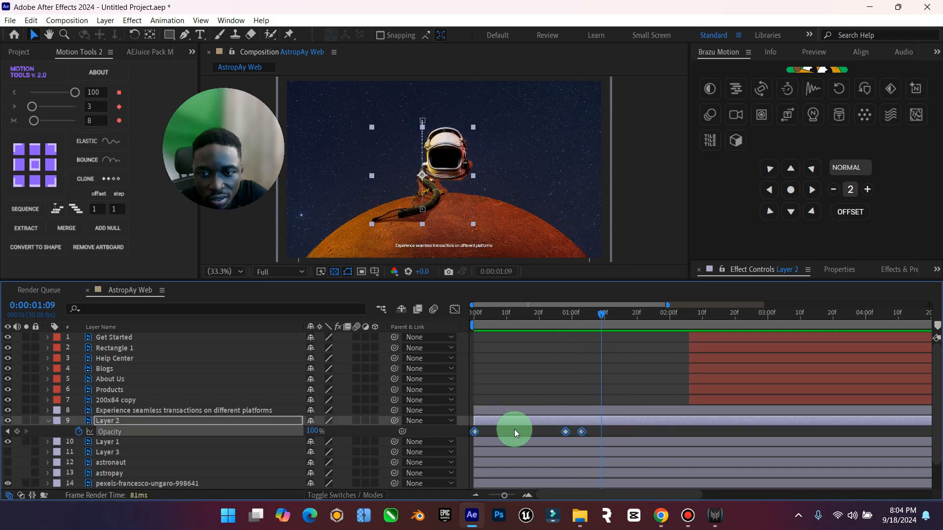
{"action": "left_click_drag", "start_coordinate": [564, 429], "coordinate": [596, 414]}
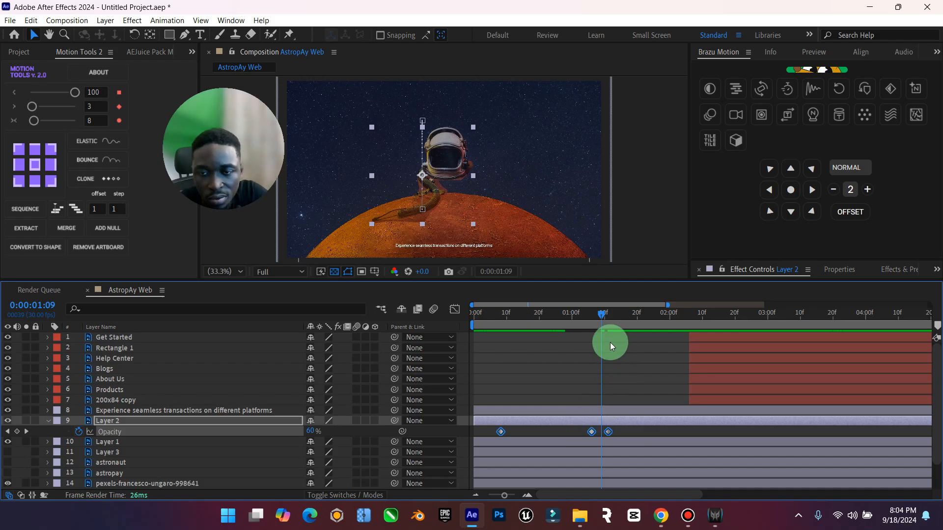
{"action": "left_click_drag", "start_coordinate": [600, 319], "coordinate": [461, 349]}
{"action": "key", "text": "space"}
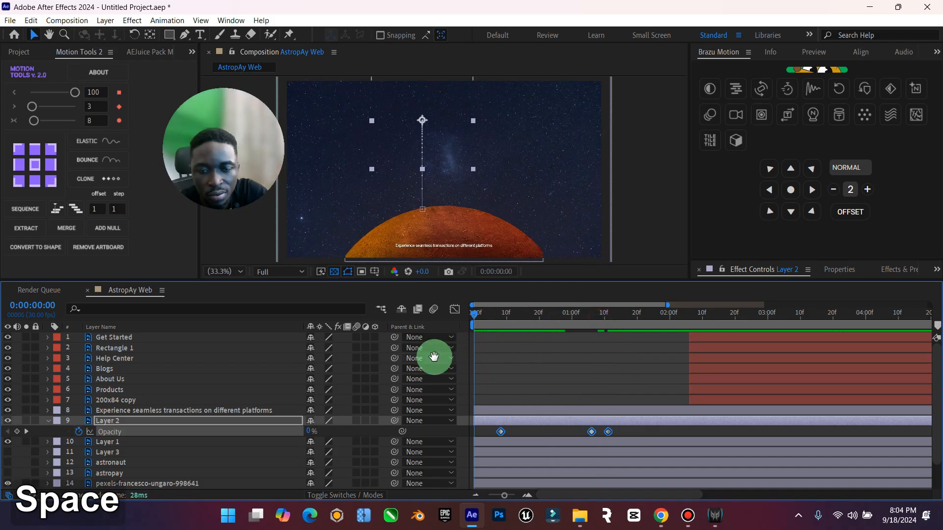
{"action": "left_click", "coordinate": [507, 364]}
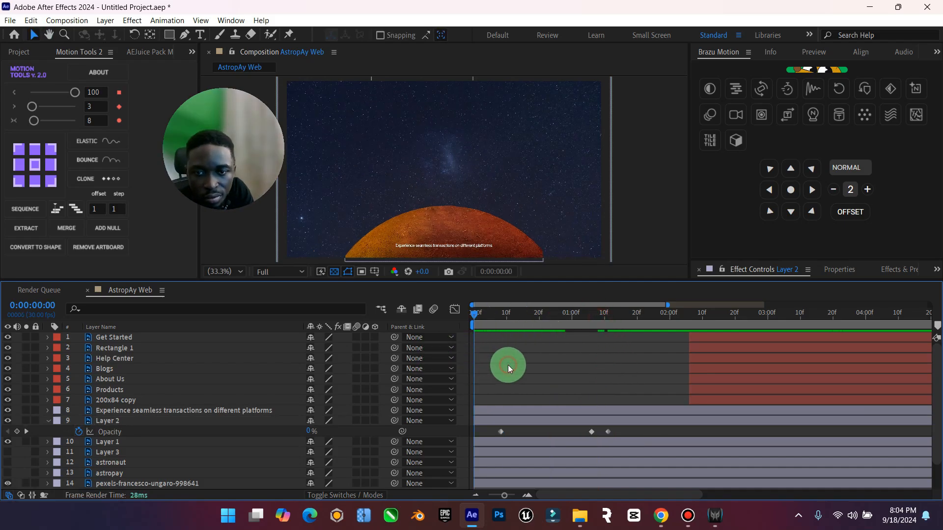
{"action": "key", "text": "space"}
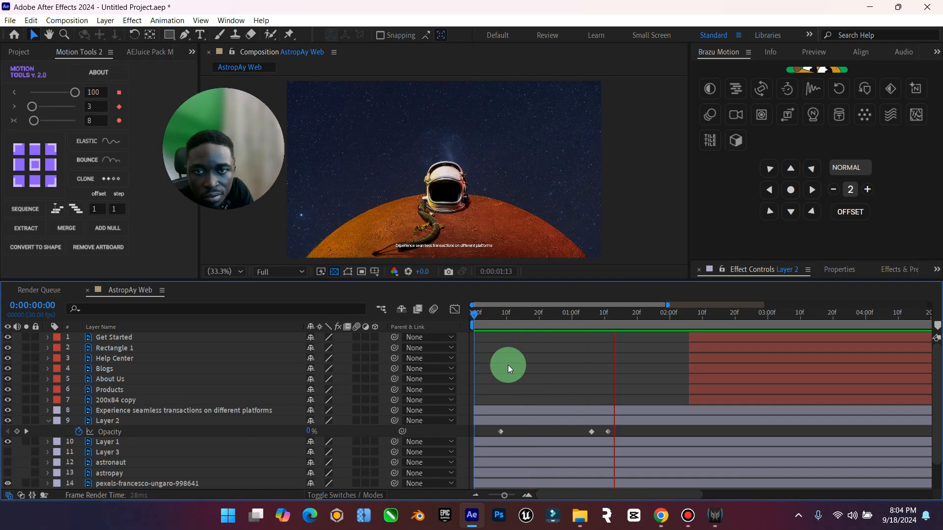
{"action": "key", "text": "space"}
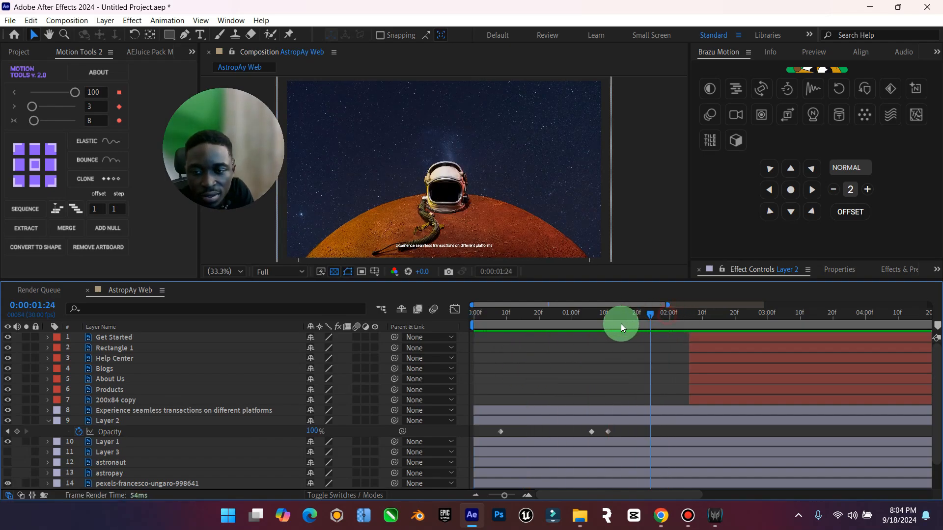
{"action": "key", "text": "space"}
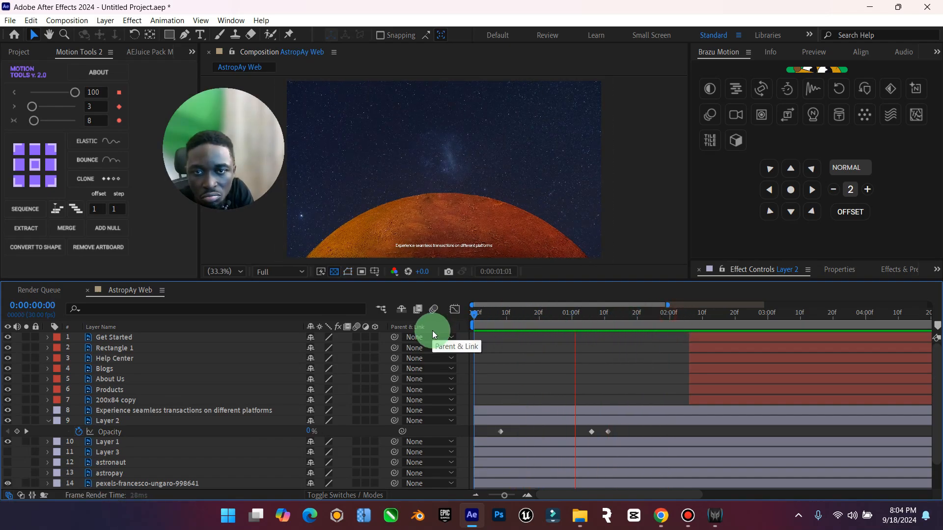
{"action": "key", "text": "space"}
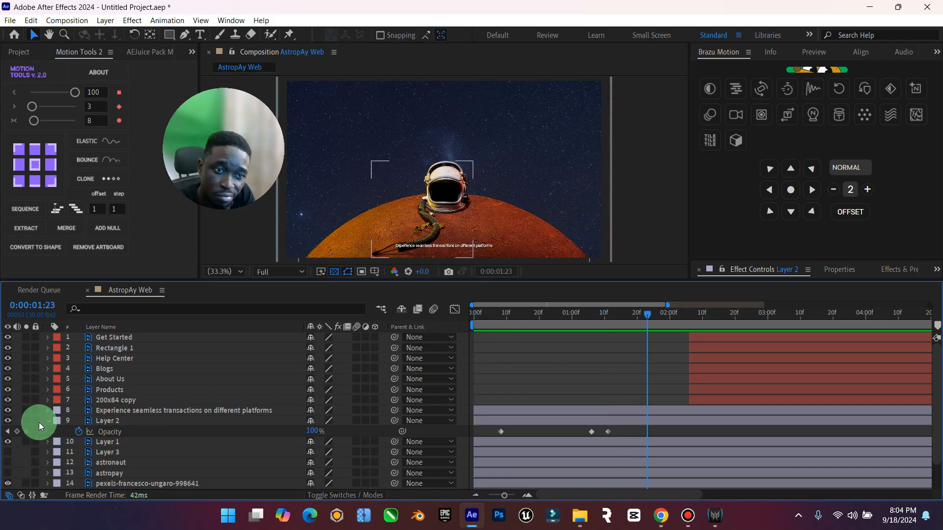
Step: Collapse Layer 2's properties and make the astropay layer visible again
{"action": "left_click", "coordinate": [48, 422]}
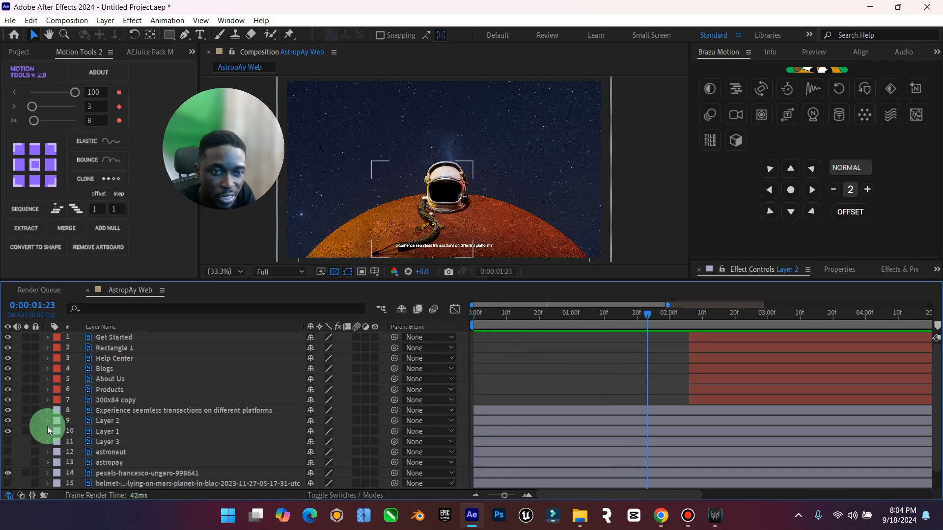
{"action": "left_click", "coordinate": [5, 442]}
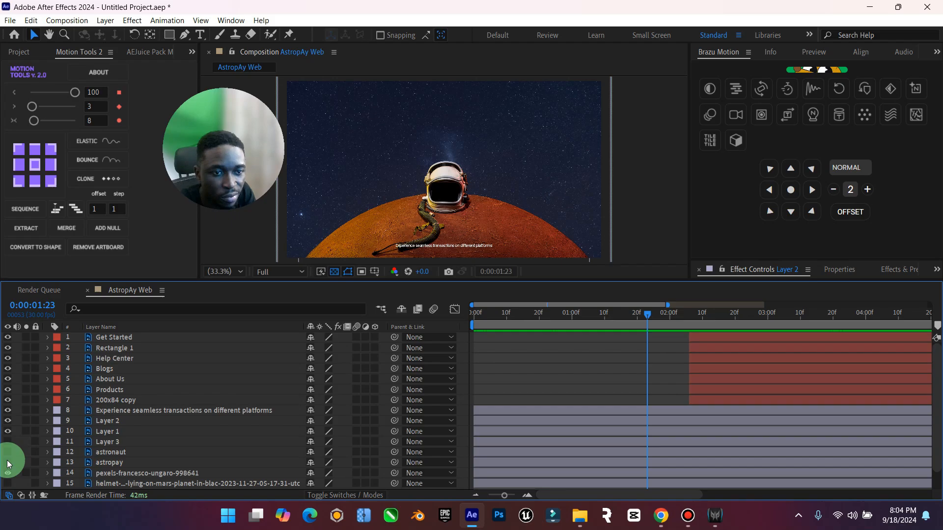
{"action": "left_click", "coordinate": [7, 462]}
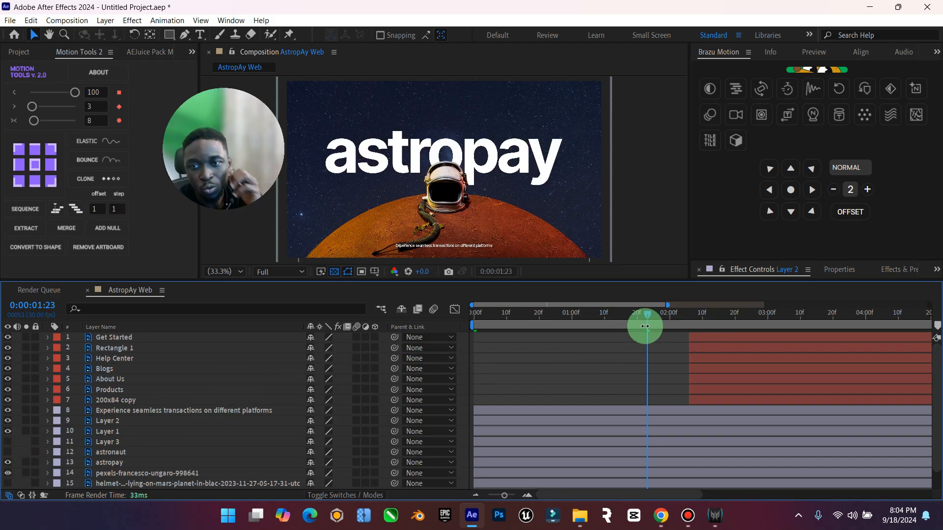
Step: Add position keyframes to the astropay layer at 0:00:01:11 and 0:00:01:21
{"action": "mouse_move", "coordinate": [597, 334]}
{"action": "left_mouse_down"}
{"action": "mouse_move", "coordinate": [582, 338]}
{"action": "mouse_move", "coordinate": [608, 339]}
{"action": "left_mouse_up"}
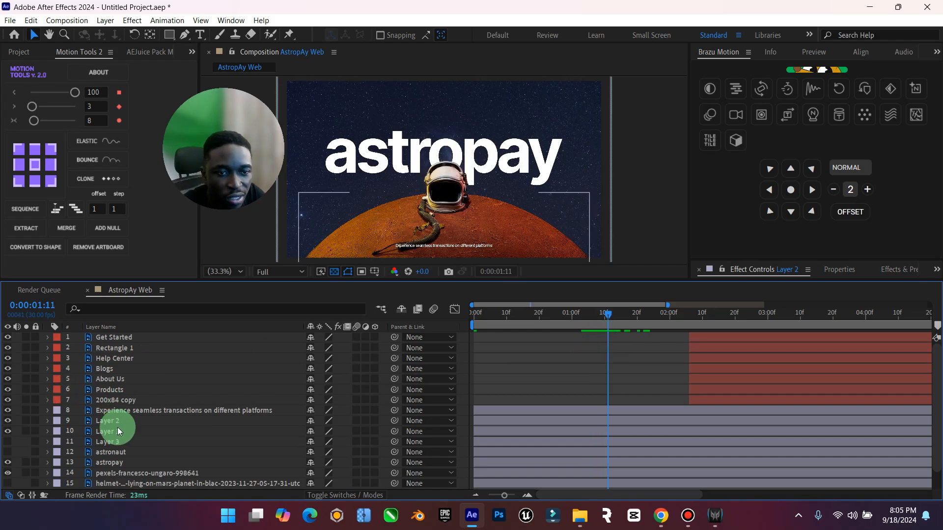
{"action": "left_click", "coordinate": [122, 460]}
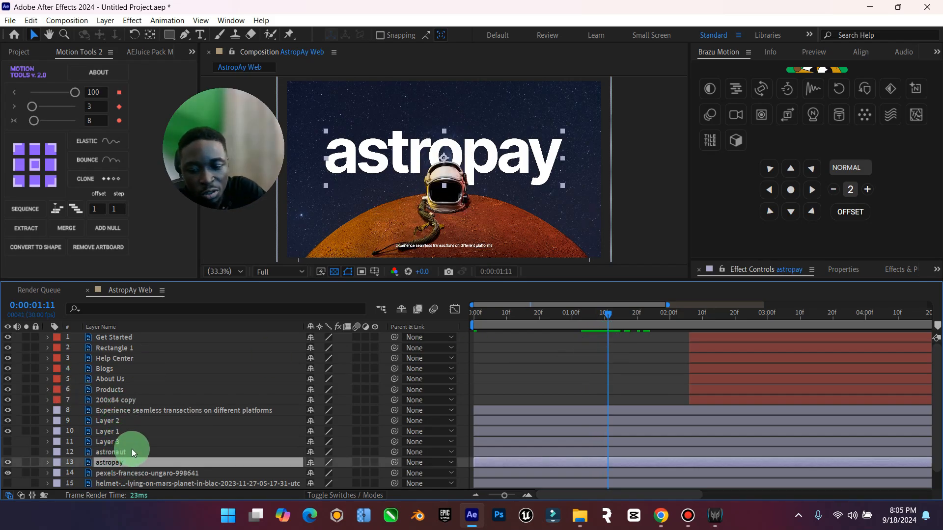
{"action": "key", "text": "p"}
{"action": "left_click", "coordinate": [75, 473]}
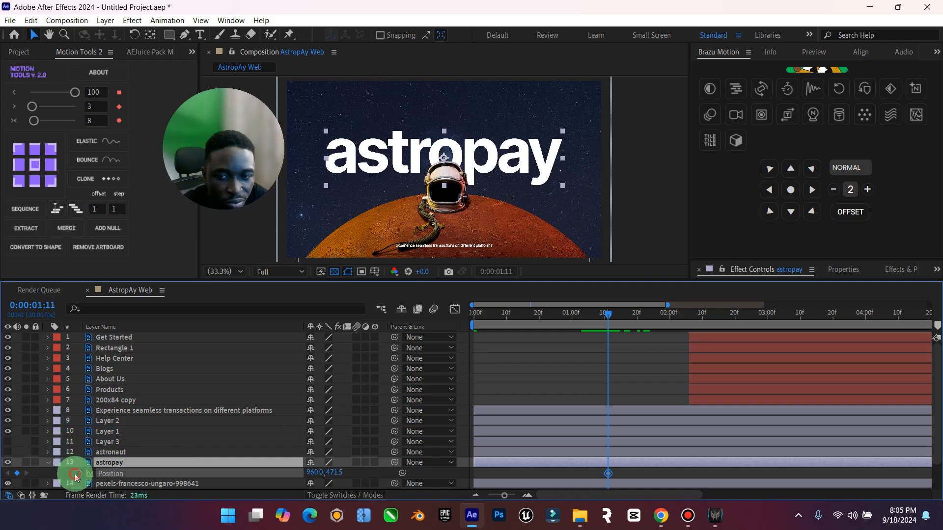
{"action": "left_click", "coordinate": [607, 315]}
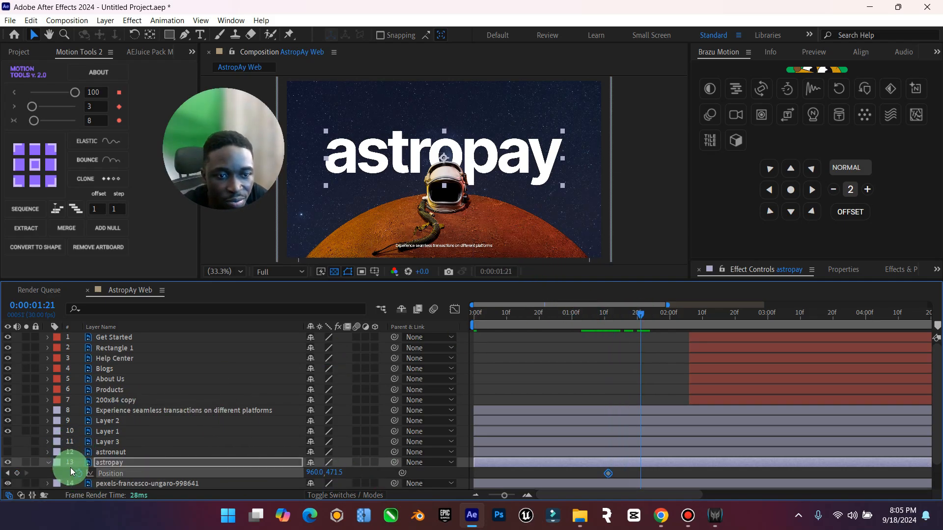
Step: Undo the horizontal shift of the astropay layer and set its Y position to 1229.5 on the 0:00:01:11 keyframe
{"action": "left_click", "coordinate": [7, 474]}
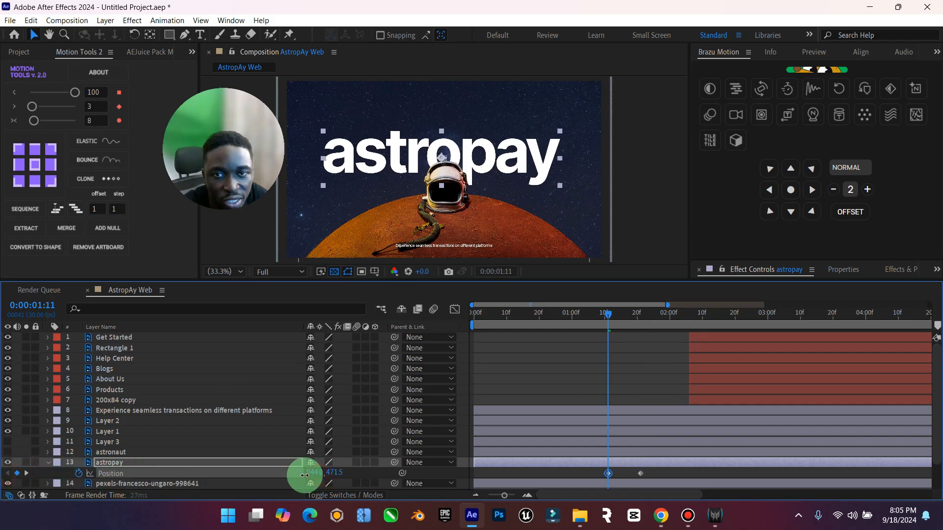
{"action": "key", "text": "ctrl+z"}
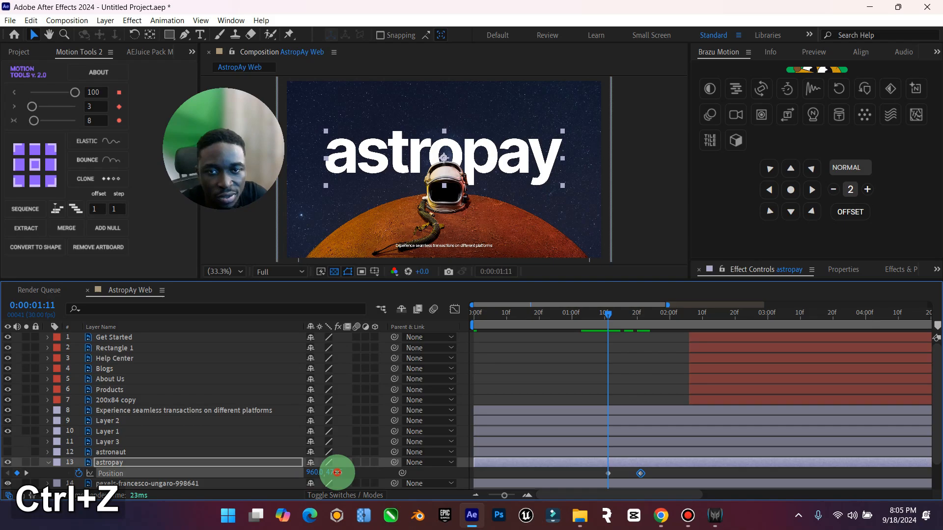
{"action": "left_click_drag", "start_coordinate": [337, 473], "coordinate": [786, 487]}
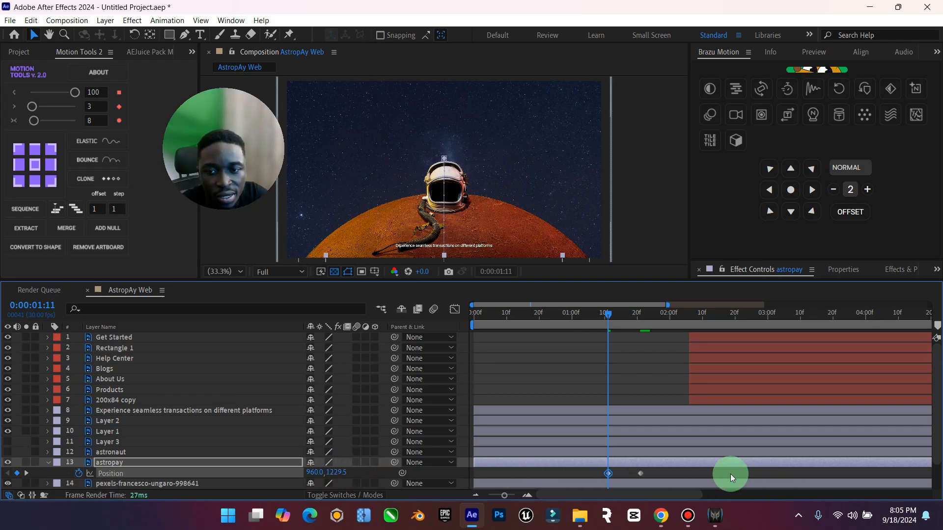
Step: Set the easing of both astropay position keyframes to 5 and 100 and preview the text rising
{"action": "left_click_drag", "start_coordinate": [668, 478], "coordinate": [566, 466]}
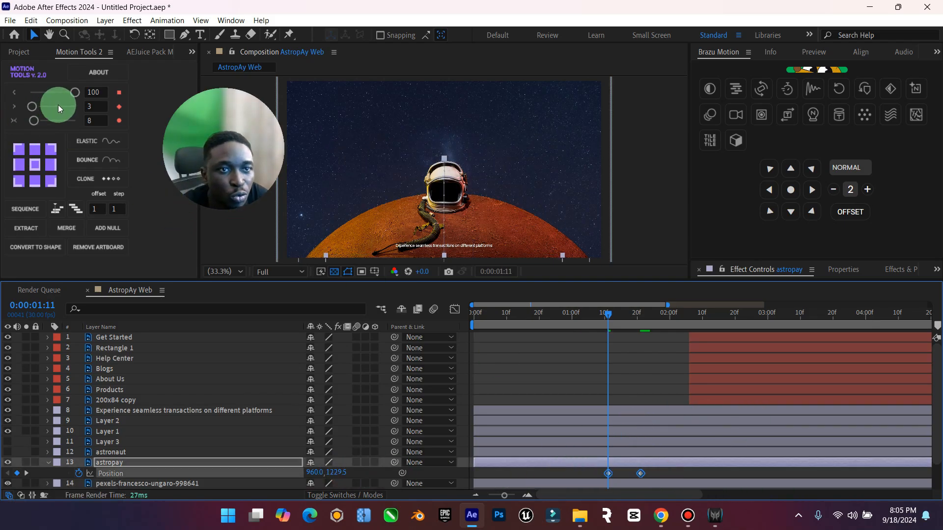
{"action": "left_click_drag", "start_coordinate": [70, 93], "coordinate": [123, 110]}
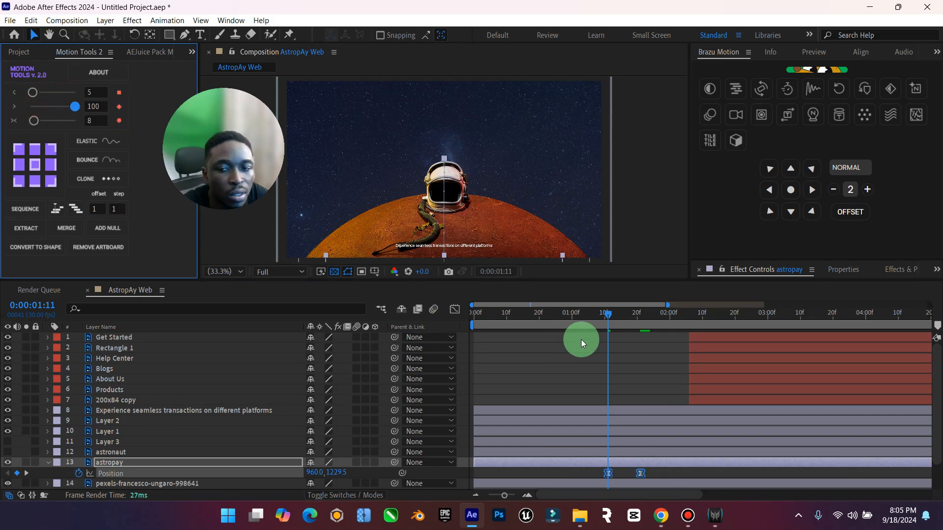
{"action": "left_click_drag", "start_coordinate": [606, 314], "coordinate": [597, 316]}
{"action": "key", "text": "space"}
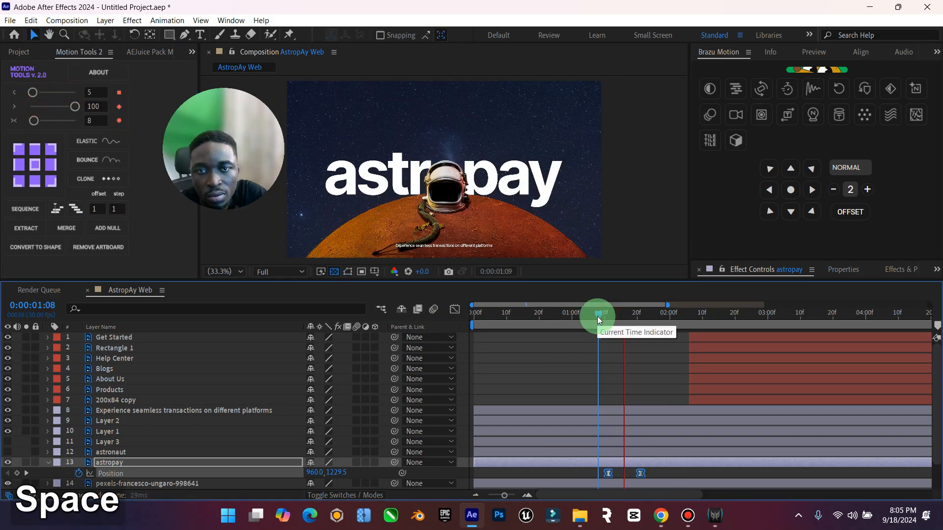
{"action": "key", "text": "space"}
{"action": "left_click", "coordinate": [704, 317]}
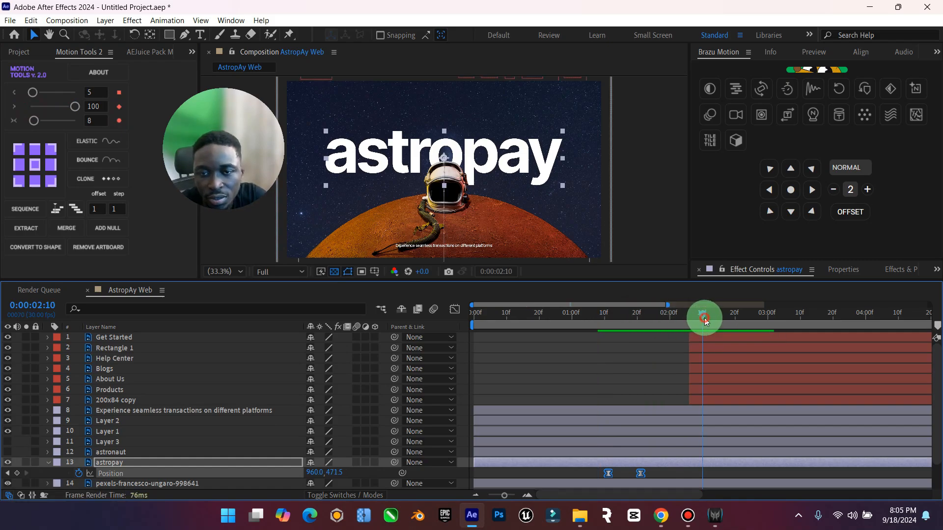
Step: Collapse the astropay layer's properties and preview the whole animation from the first frame
{"action": "key", "text": "Home"}
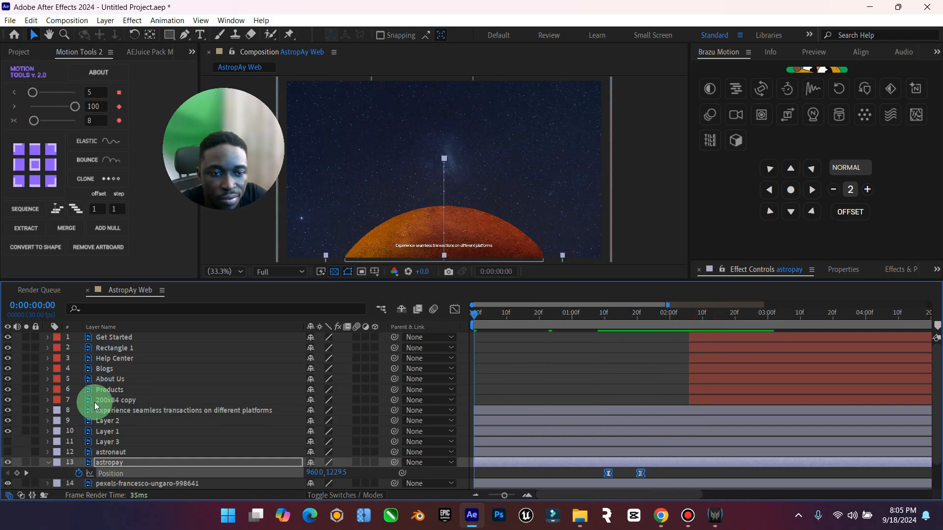
{"action": "left_click", "coordinate": [47, 462]}
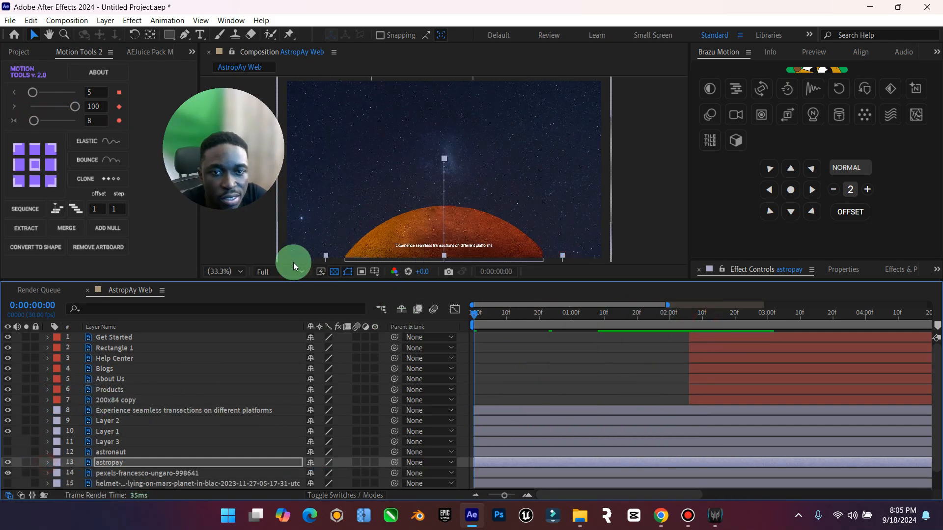
{"action": "left_click", "coordinate": [241, 271]}
{"action": "left_click", "coordinate": [272, 287]}
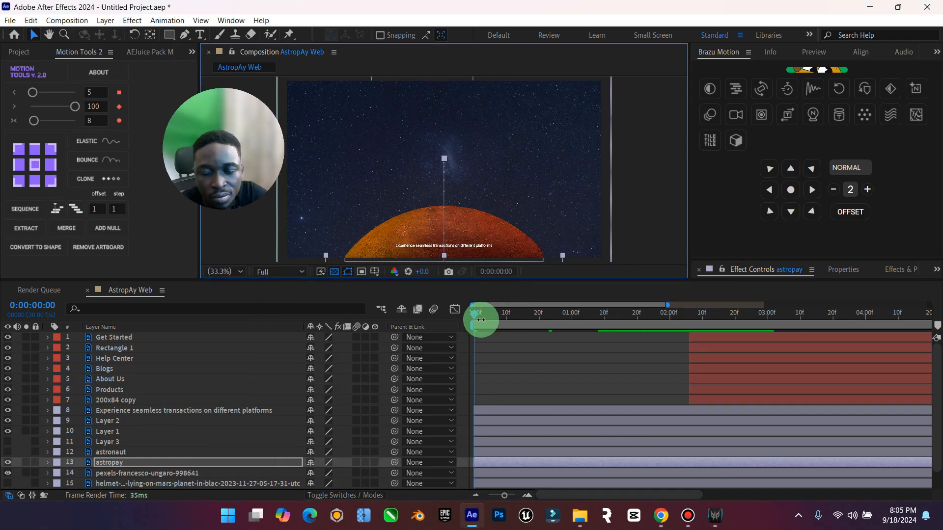
{"action": "key", "text": "space"}
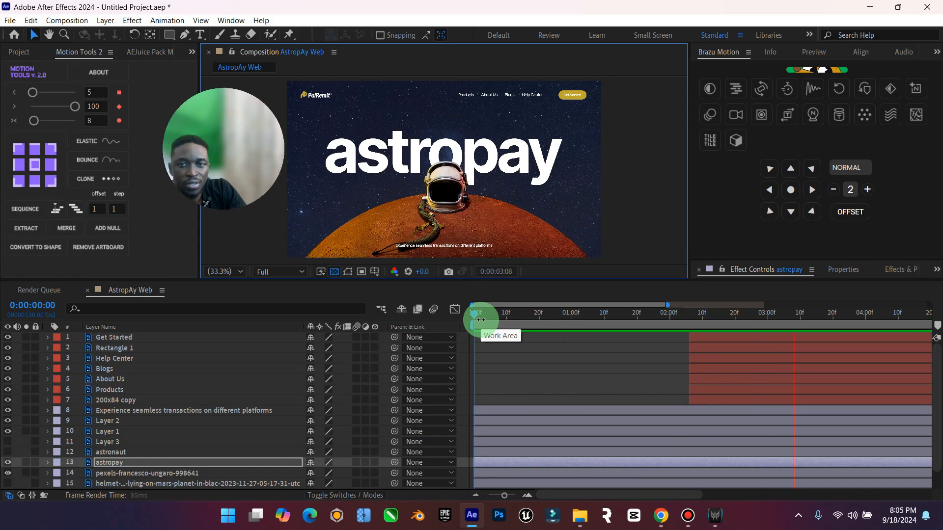
Step: Move the seven header layers, Get Started through 200x84 copy, to start at 0:00:01:23 and preview the animation from the first frame
{"action": "key", "text": "space"}
{"action": "left_click", "coordinate": [719, 398]}
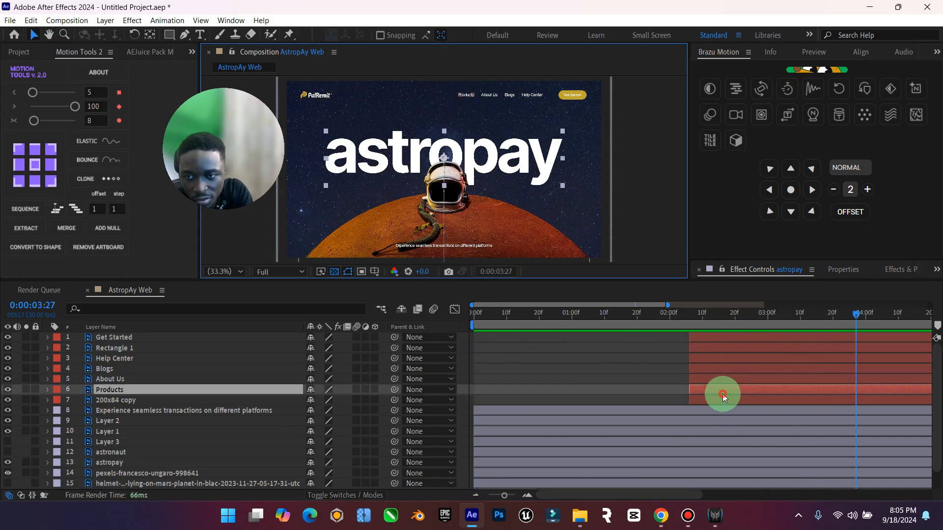
{"action": "left_click", "coordinate": [737, 338], "text": "shift"}
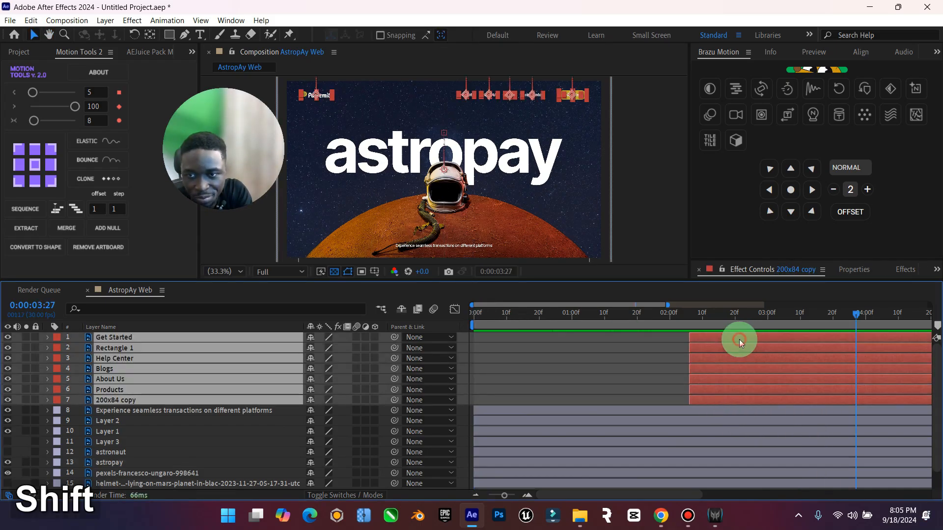
{"action": "left_click_drag", "start_coordinate": [856, 317], "coordinate": [647, 359]}
{"action": "left_click_drag", "start_coordinate": [709, 402], "coordinate": [652, 330]}
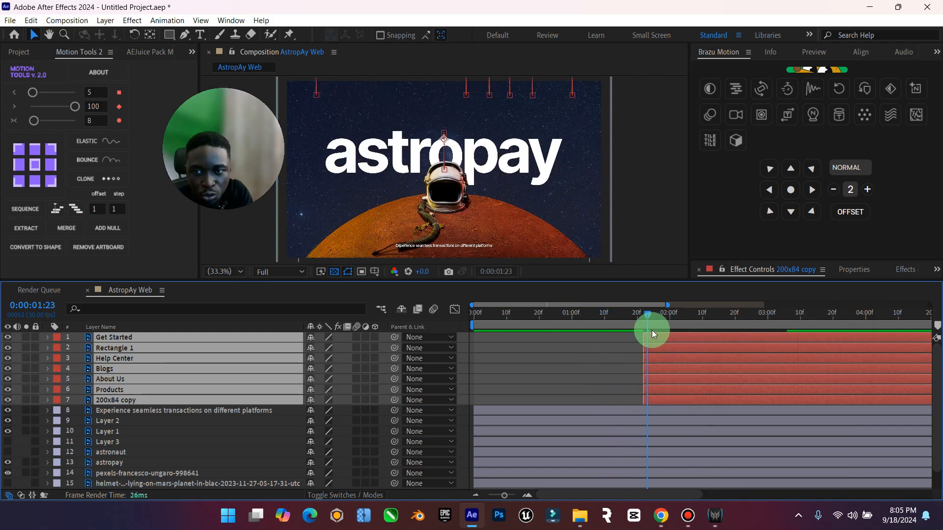
{"action": "left_click_drag", "start_coordinate": [677, 396], "coordinate": [679, 399]}
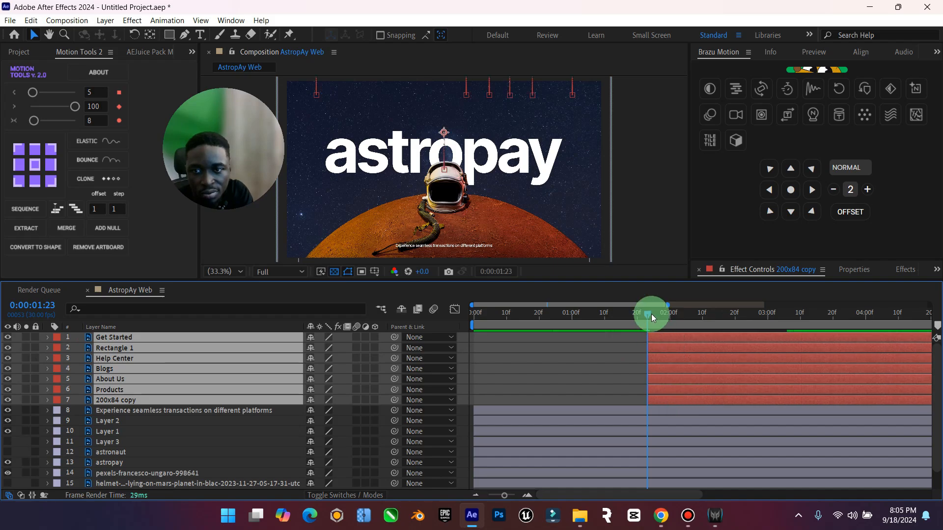
{"action": "left_click_drag", "start_coordinate": [648, 315], "coordinate": [432, 320]}
{"action": "key", "text": "space"}
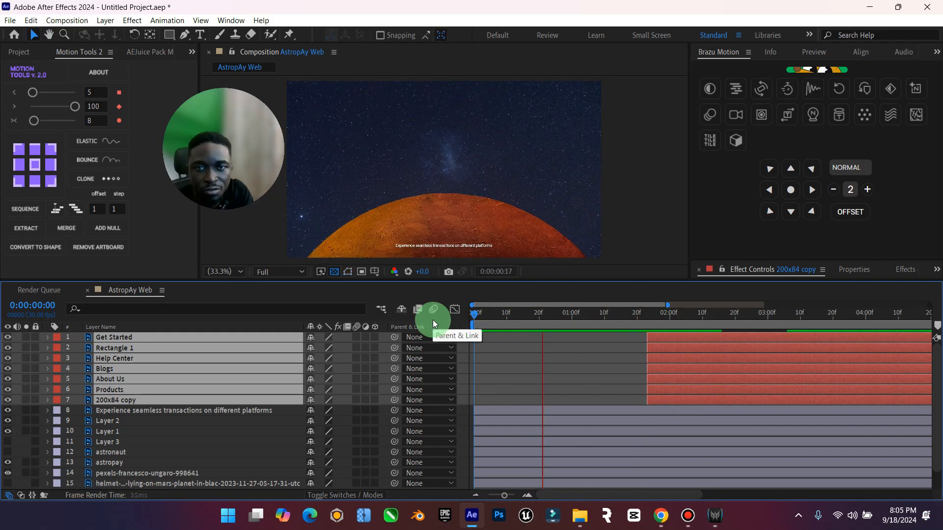
{"action": "key", "text": "space"}
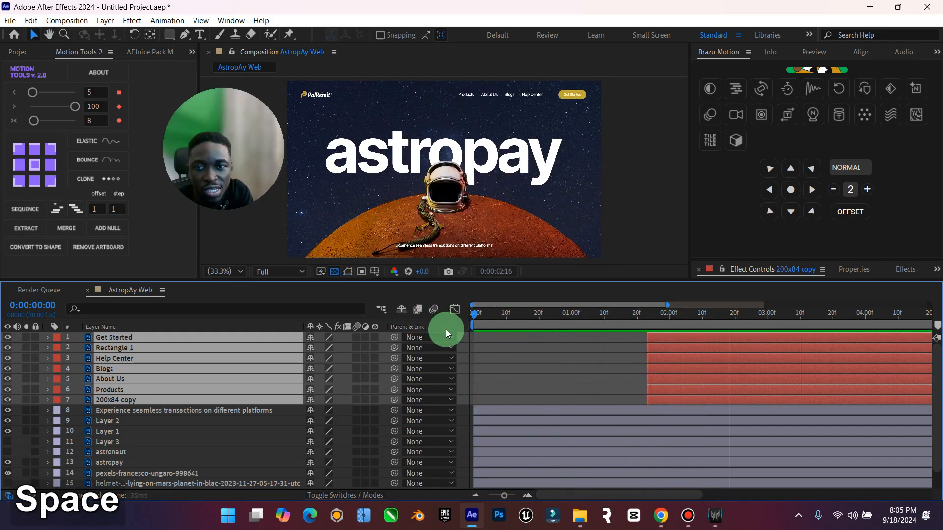
Step: Shift both astropay position keyframes about five frames later and preview the animation from the first frame
{"action": "left_click_drag", "start_coordinate": [729, 314], "coordinate": [569, 356]}
{"action": "left_click", "coordinate": [98, 462]}
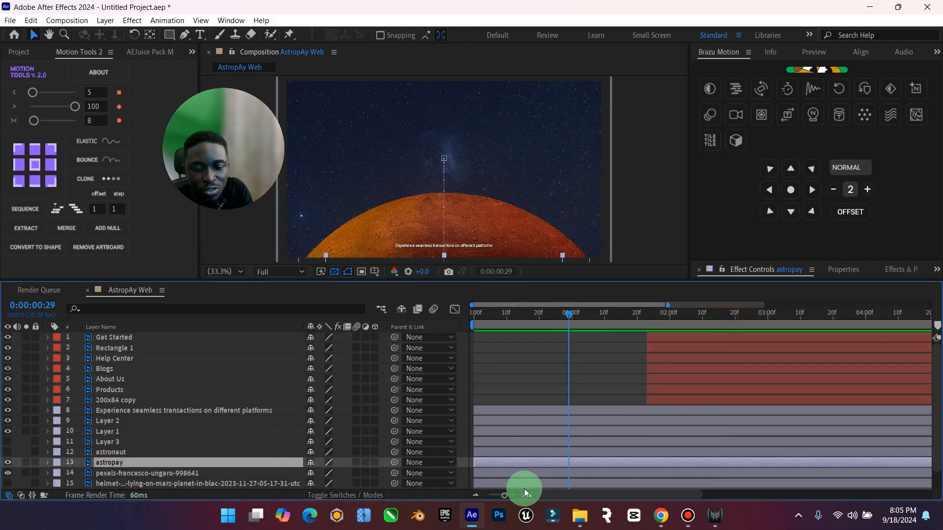
{"action": "key", "text": "u"}
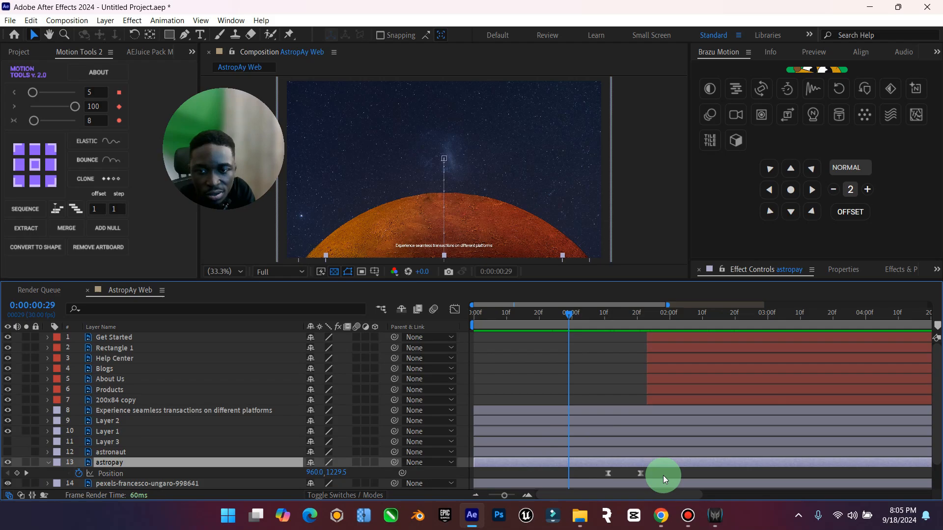
{"action": "left_click_drag", "start_coordinate": [663, 475], "coordinate": [606, 470]}
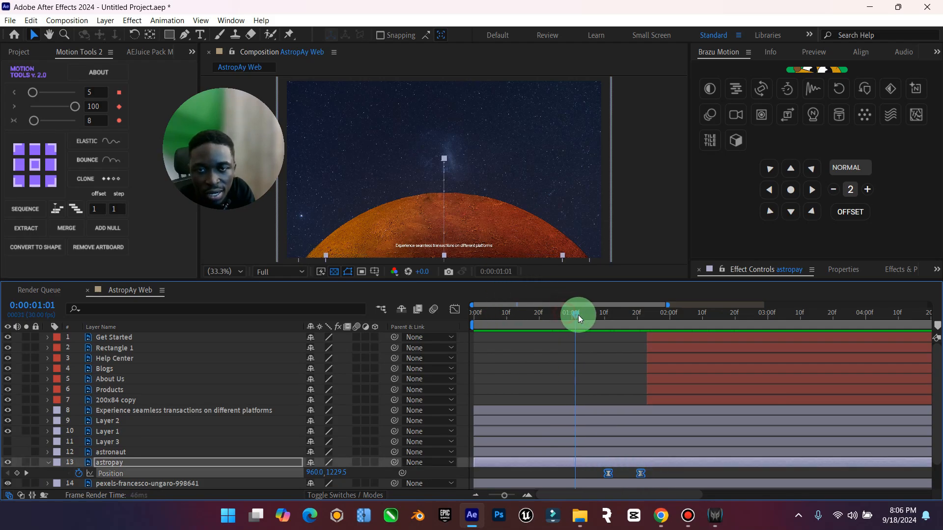
{"action": "left_click_drag", "start_coordinate": [596, 318], "coordinate": [610, 319]}
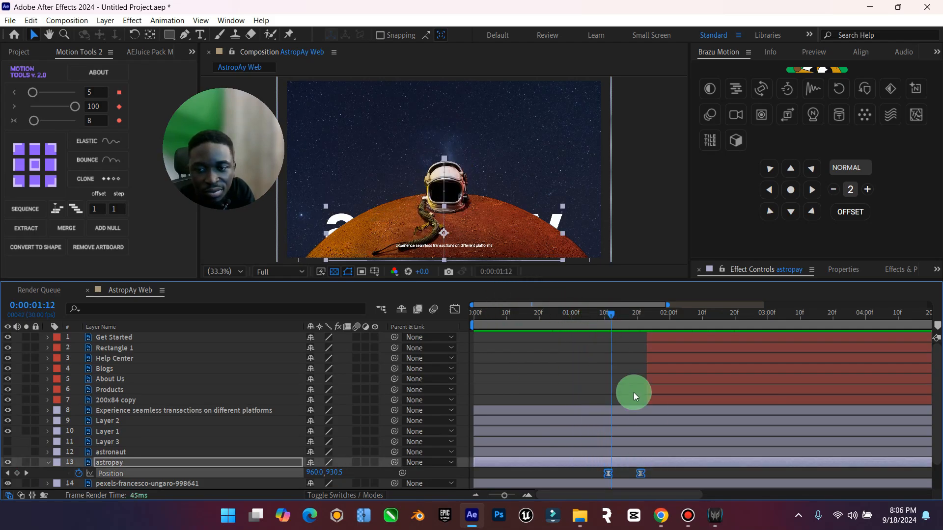
{"action": "left_click_drag", "start_coordinate": [664, 480], "coordinate": [611, 473]}
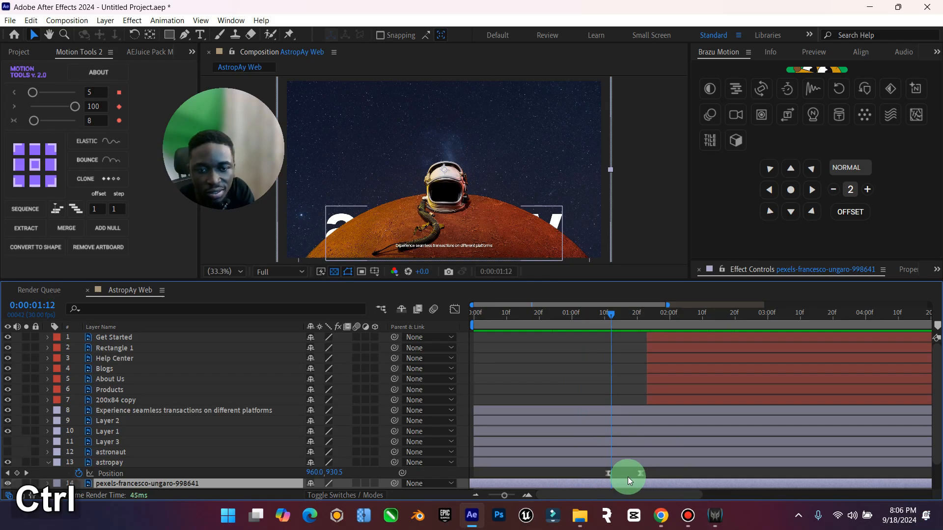
{"action": "key", "text": "ctrl+z"}
{"action": "key", "text": "ctrl+z"}
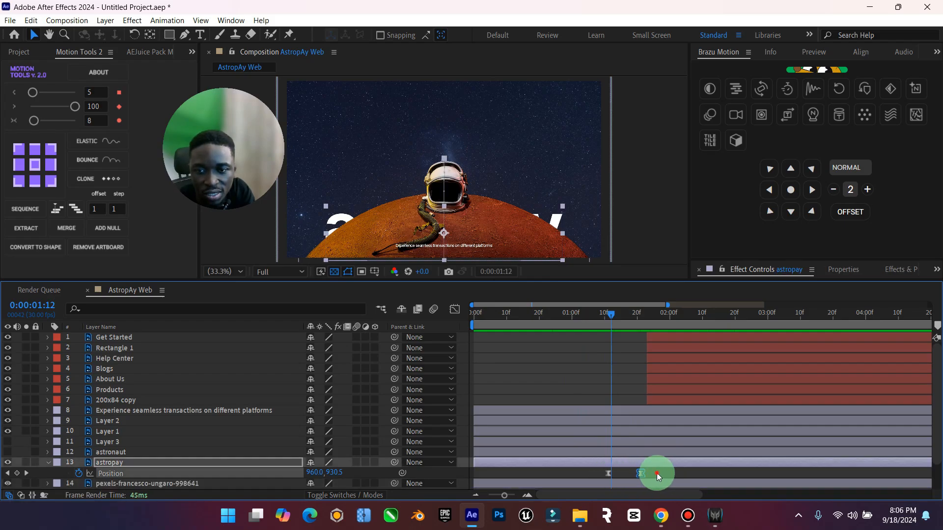
{"action": "left_click_drag", "start_coordinate": [608, 474], "coordinate": [625, 476]}
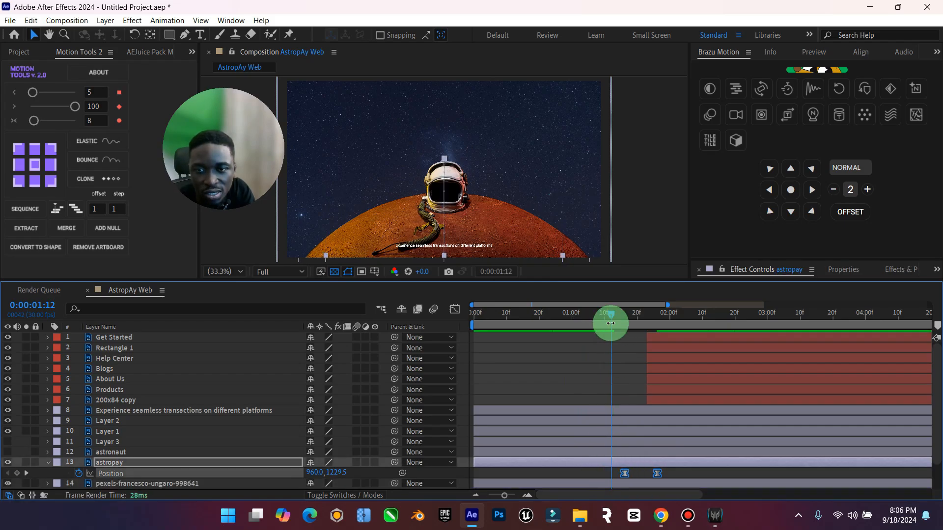
{"action": "left_click_drag", "start_coordinate": [629, 322], "coordinate": [693, 329]}
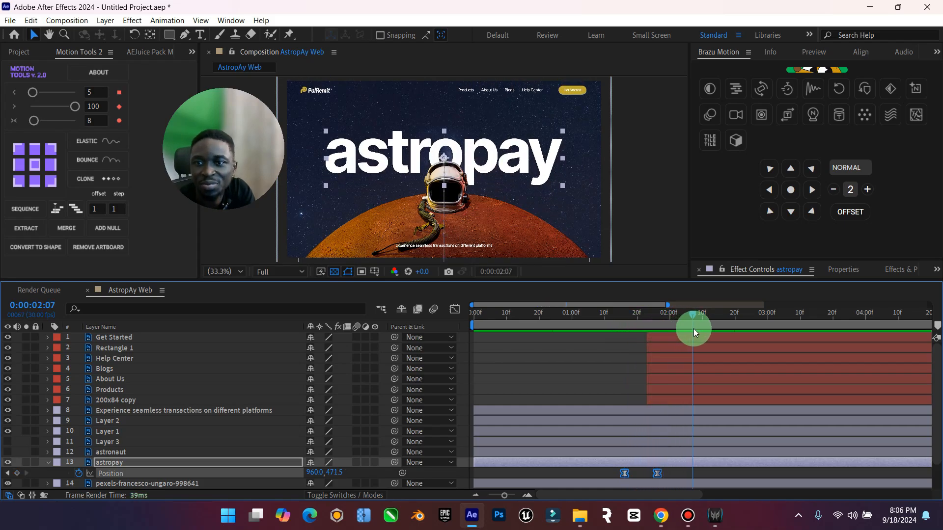
{"action": "key", "text": "Home"}
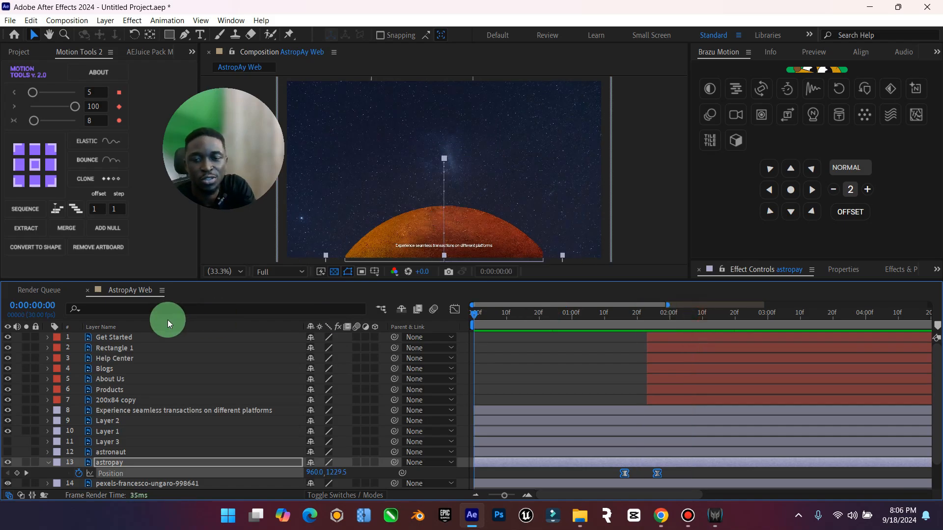
{"action": "key", "text": "space"}
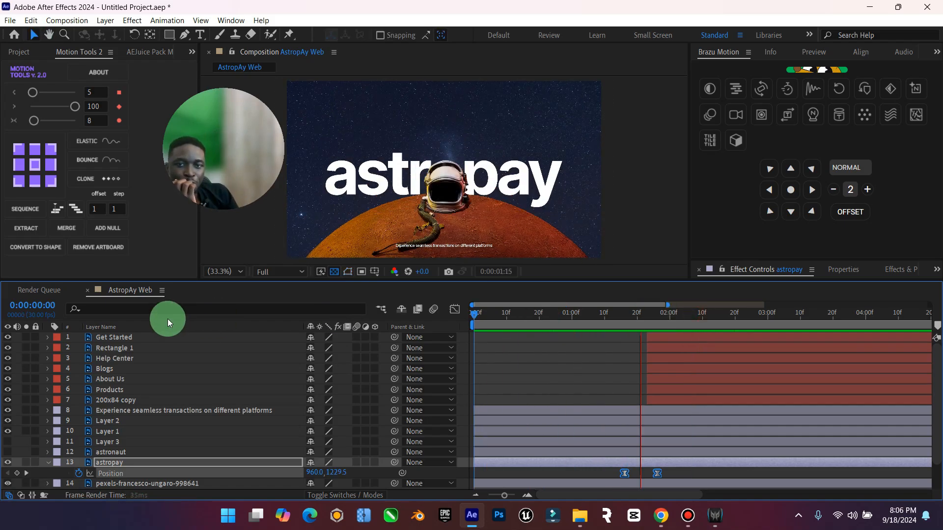
{"action": "key", "text": "space"}
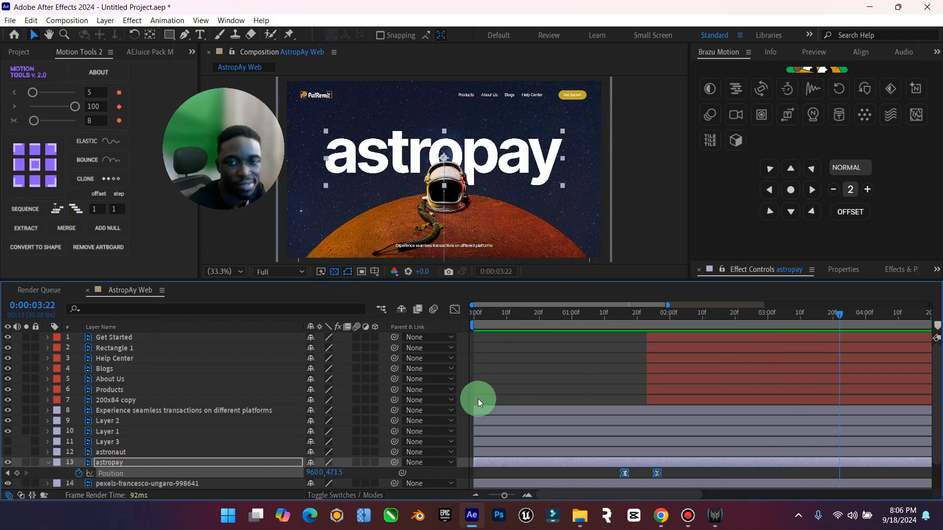
Step: Fade in the "Experience seamless transactions on different platforms" layer with opacity keyframes of 0% at 0:00:02:03 and 100% at 0:00:02:14
{"action": "left_click", "coordinate": [125, 414]}
{"action": "left_click_drag", "start_coordinate": [871, 320], "coordinate": [682, 360]}
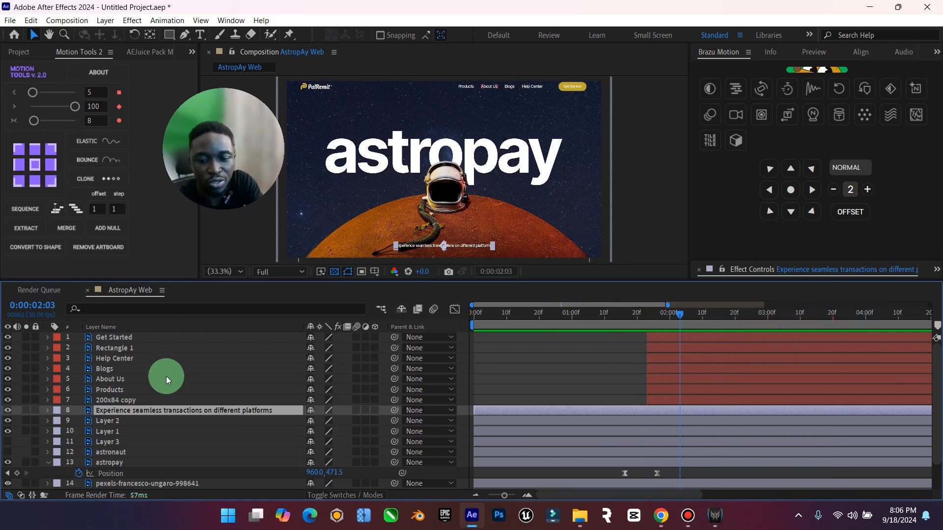
{"action": "key", "text": "t"}
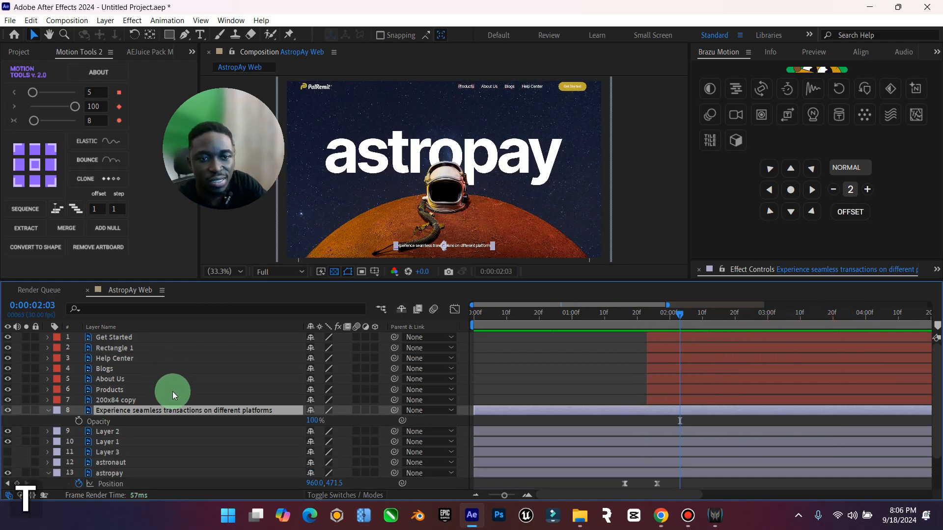
{"action": "left_click", "coordinate": [79, 421]}
{"action": "left_click_drag", "start_coordinate": [679, 313], "coordinate": [713, 317]}
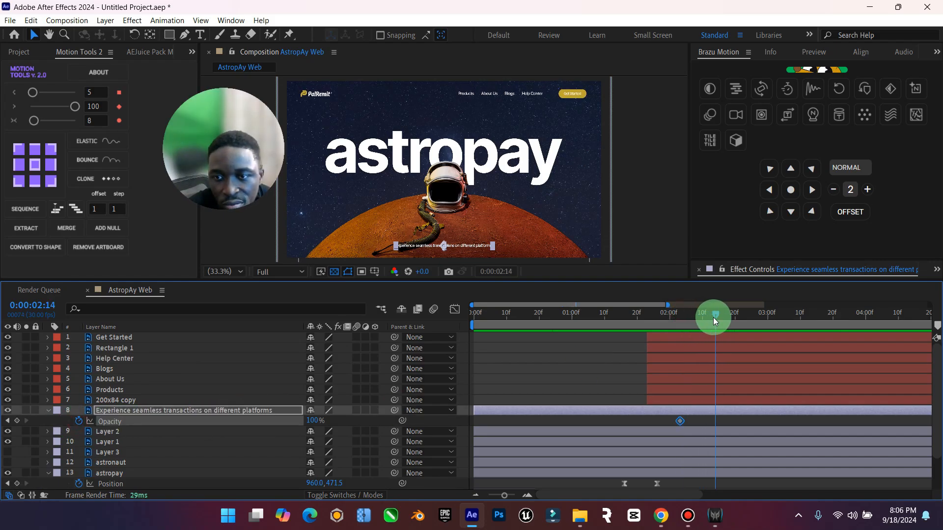
{"action": "left_click", "coordinate": [7, 420]}
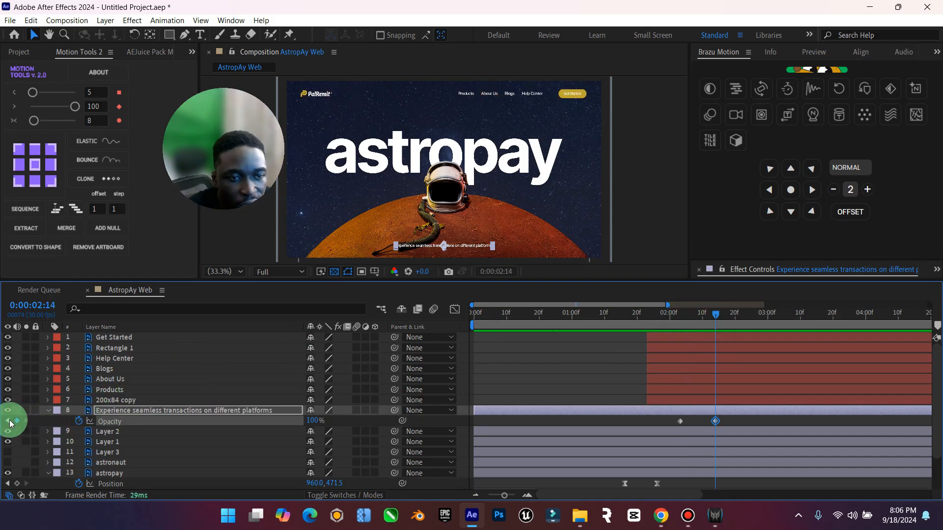
{"action": "left_click_drag", "start_coordinate": [313, 420], "coordinate": [61, 399]}
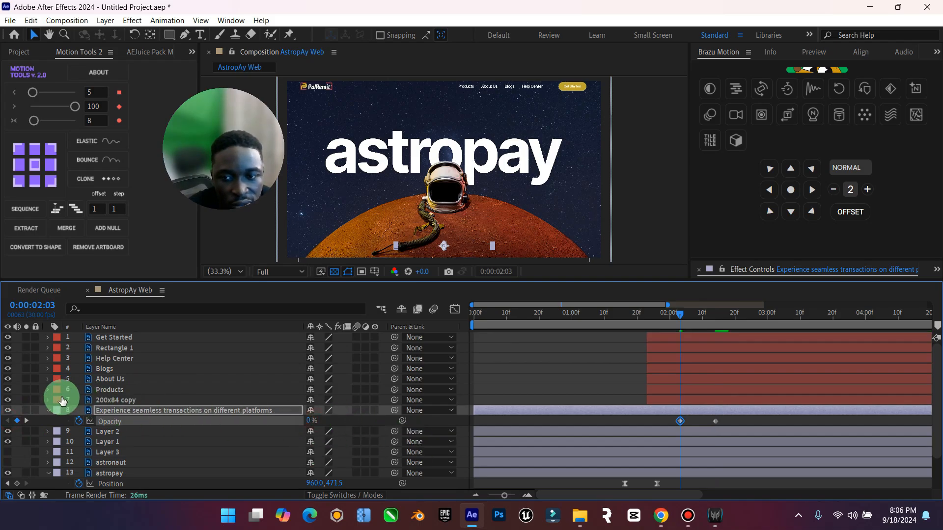
Step: Set the easing of both tagline opacity keyframes to 3 and 100, collapse the layer, and preview the animation from the first frame
{"action": "left_click_drag", "start_coordinate": [726, 416], "coordinate": [627, 414]}
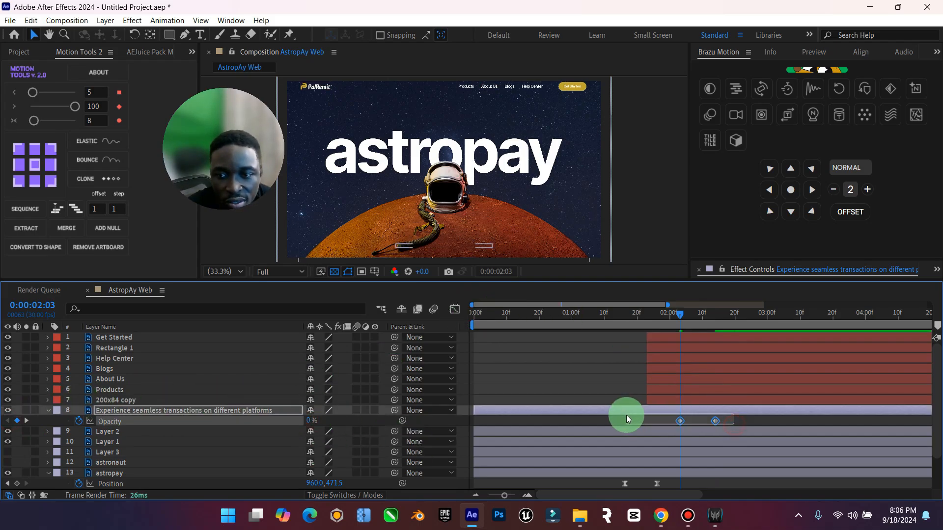
{"action": "left_click", "coordinate": [32, 92]}
{"action": "left_click_drag", "start_coordinate": [34, 93], "coordinate": [30, 94]}
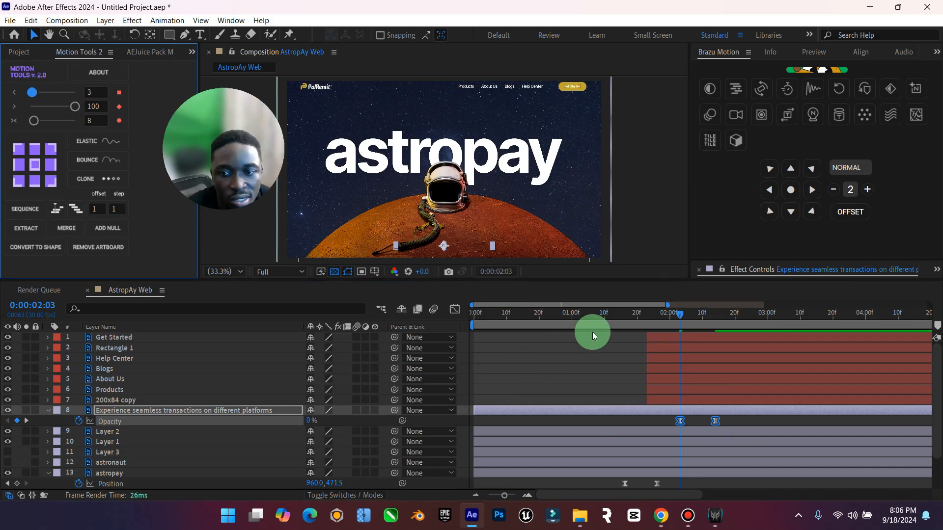
{"action": "left_click", "coordinate": [47, 414]}
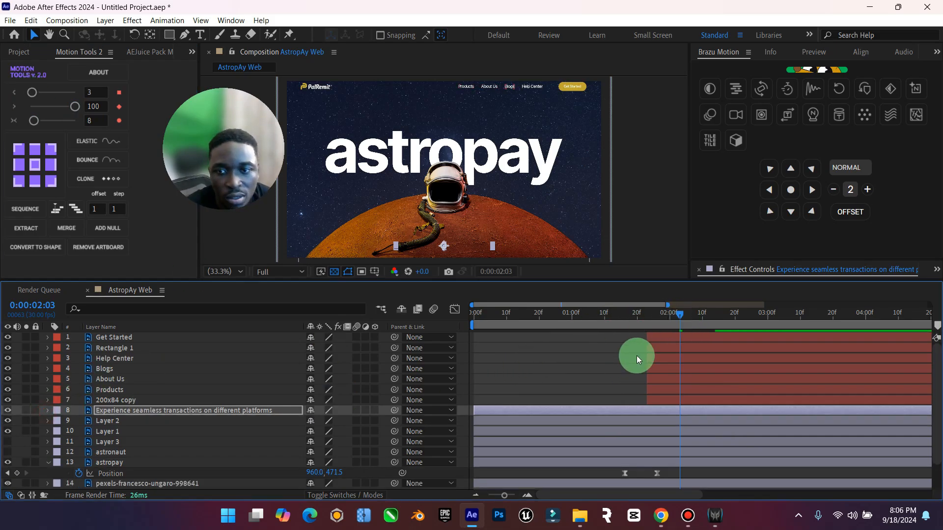
{"action": "left_click_drag", "start_coordinate": [679, 314], "coordinate": [302, 364]}
{"action": "key", "text": "space"}
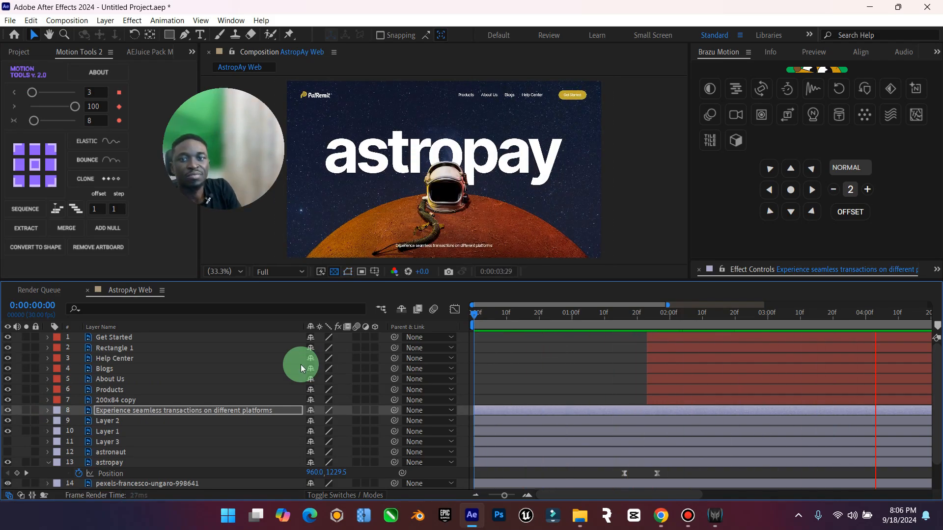
{"action": "key", "text": "space"}
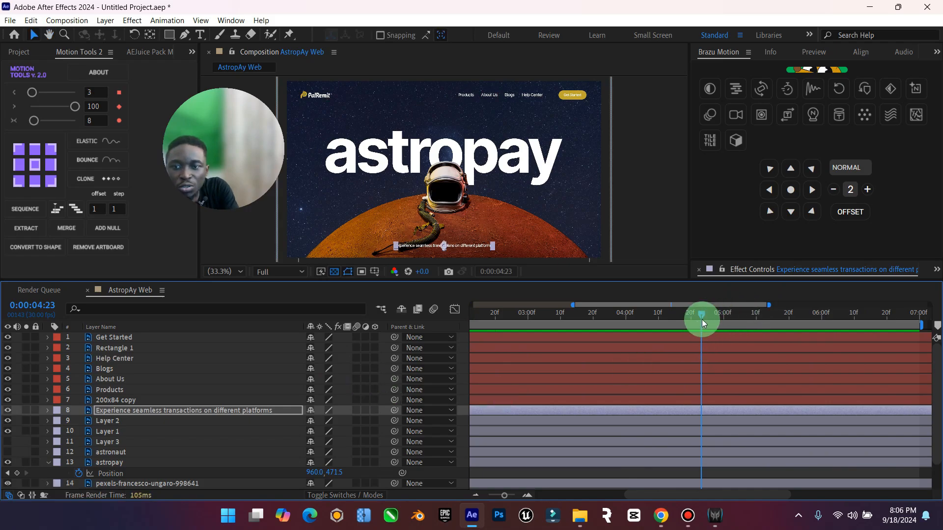
Step: Make the astronaut layer visible and, at the first frame, move the small astronaut to about 212.5, 869.5 in the sky beside the planet
{"action": "left_click_drag", "start_coordinate": [702, 318], "coordinate": [409, 329]}
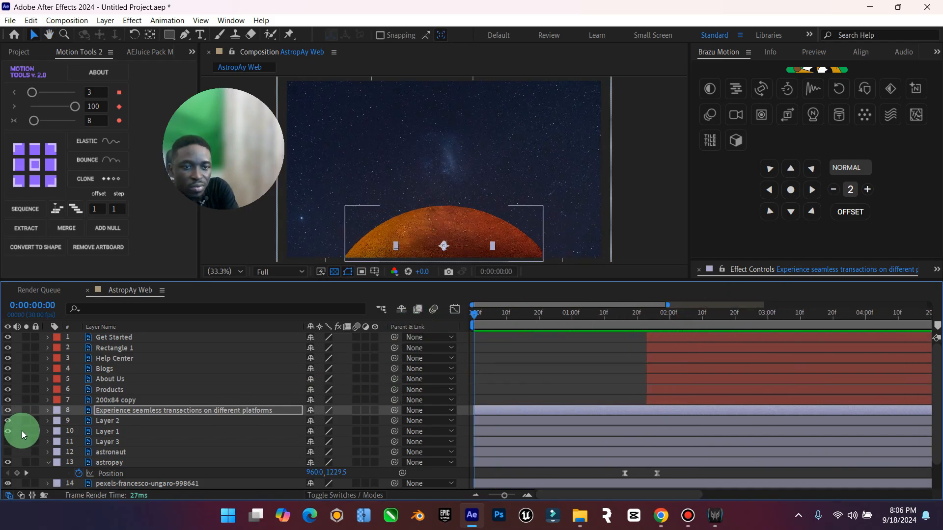
{"action": "left_click", "coordinate": [113, 451]}
{"action": "left_click", "coordinate": [8, 452]}
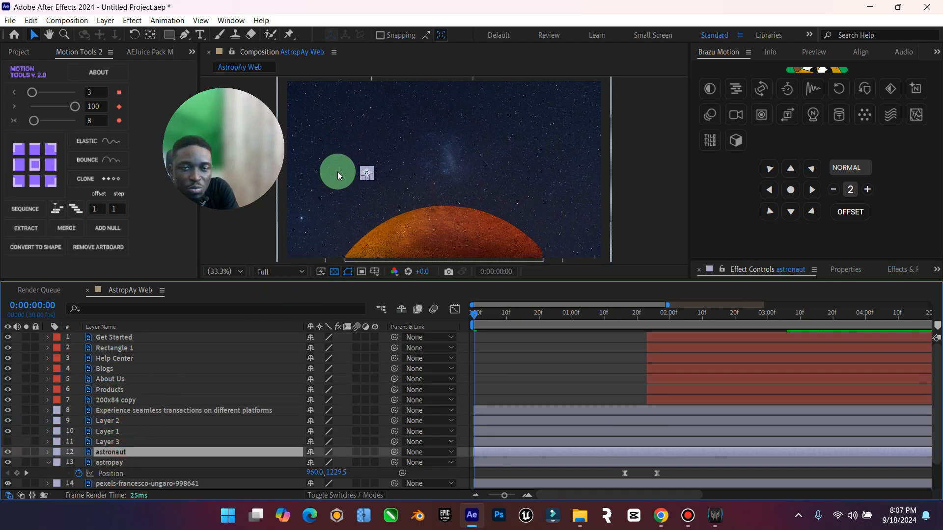
{"action": "left_click", "coordinate": [364, 172]}
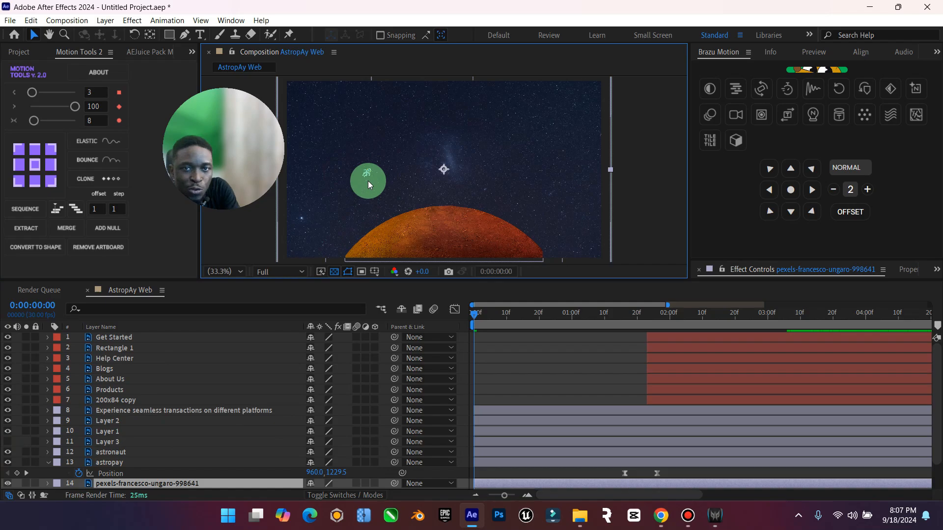
{"action": "left_click", "coordinate": [154, 451]}
{"action": "left_click_drag", "start_coordinate": [367, 172], "coordinate": [321, 224]}
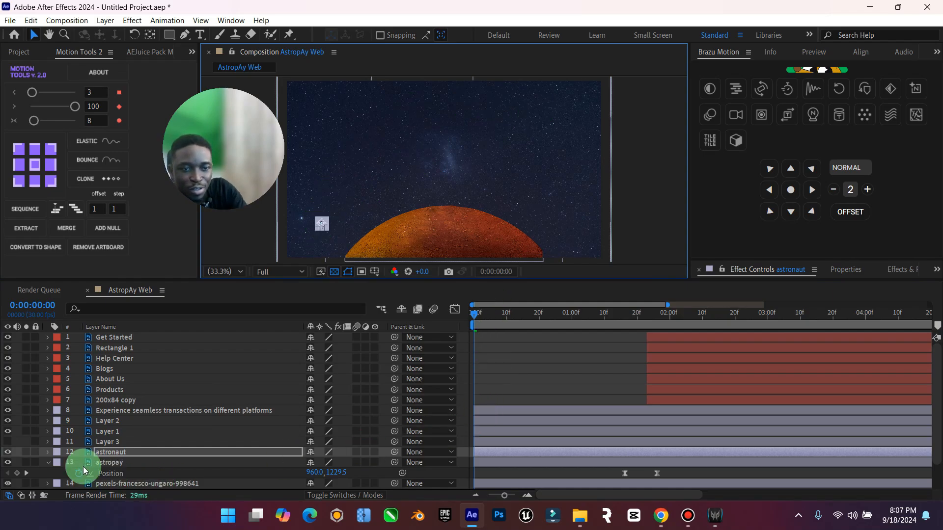
Step: Collapse the astropay layer and set a position keyframe for the astronaut at the first frame
{"action": "left_click", "coordinate": [47, 462]}
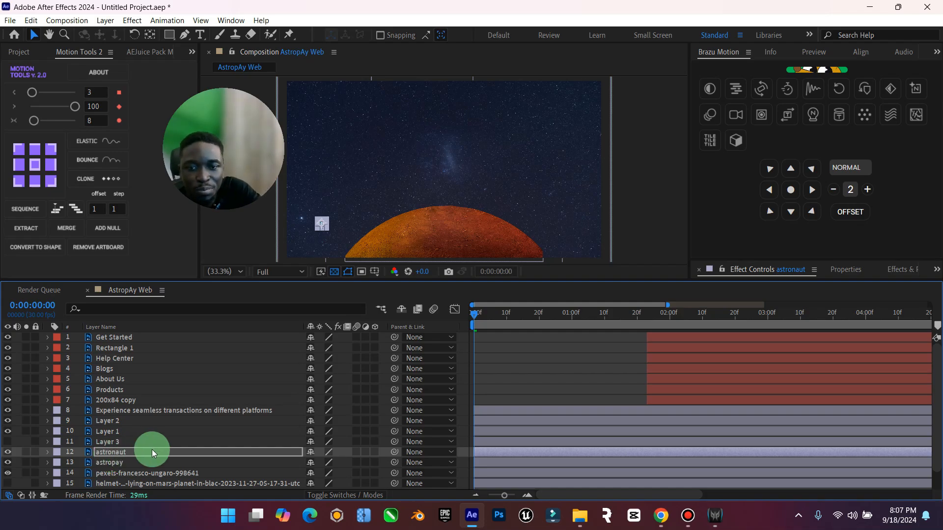
{"action": "key", "text": "p"}
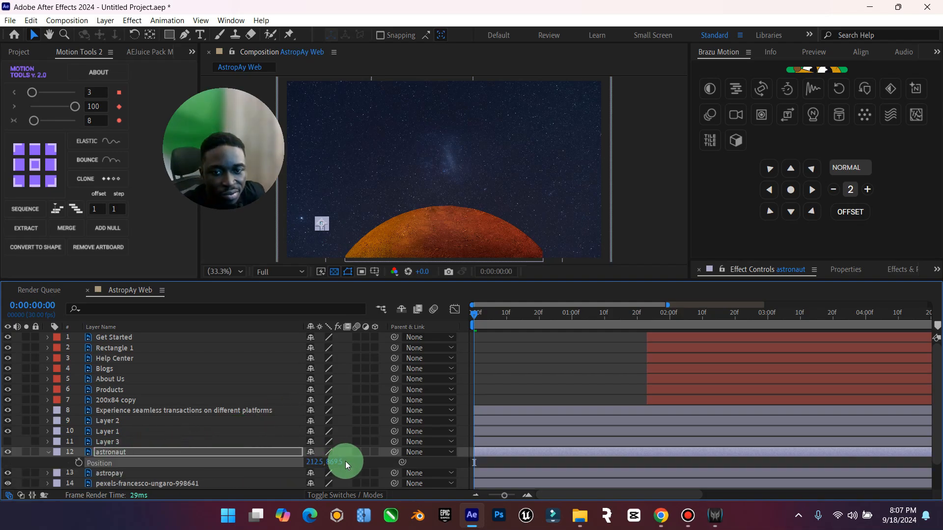
{"action": "left_click", "coordinate": [79, 463]}
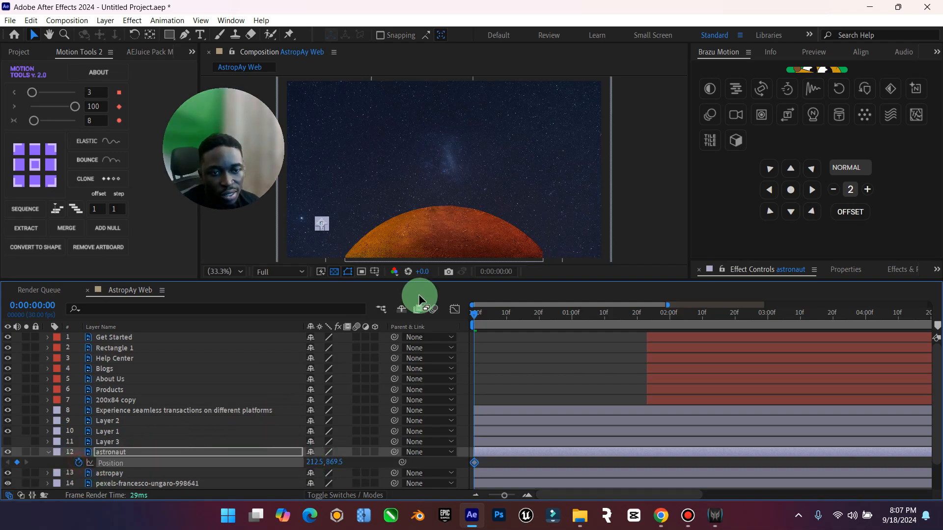
Step: Add astronaut position keyframes at 0:00:00:18, 0:00:01:05, 0:00:01:18 and 0:00:01:29, rising to about 1148.5, 389.5 and dipping to about 1415.5, 533.5
{"action": "left_click_drag", "start_coordinate": [469, 310], "coordinate": [532, 318]}
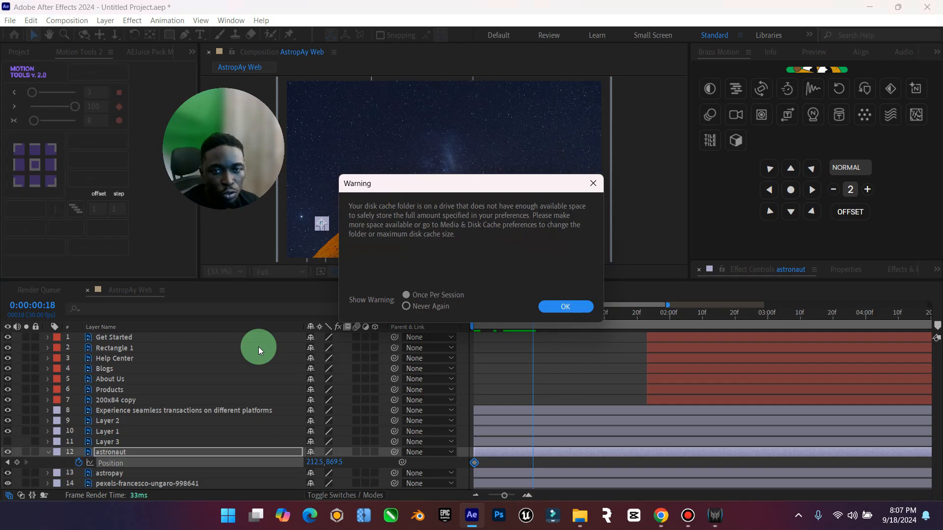
{"action": "left_click", "coordinate": [563, 307]}
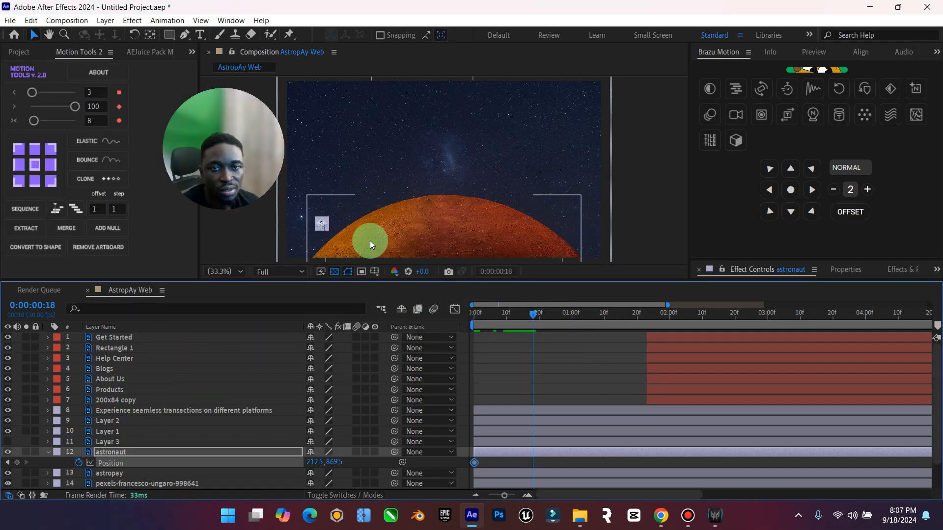
{"action": "left_click_drag", "start_coordinate": [322, 223], "coordinate": [370, 187]}
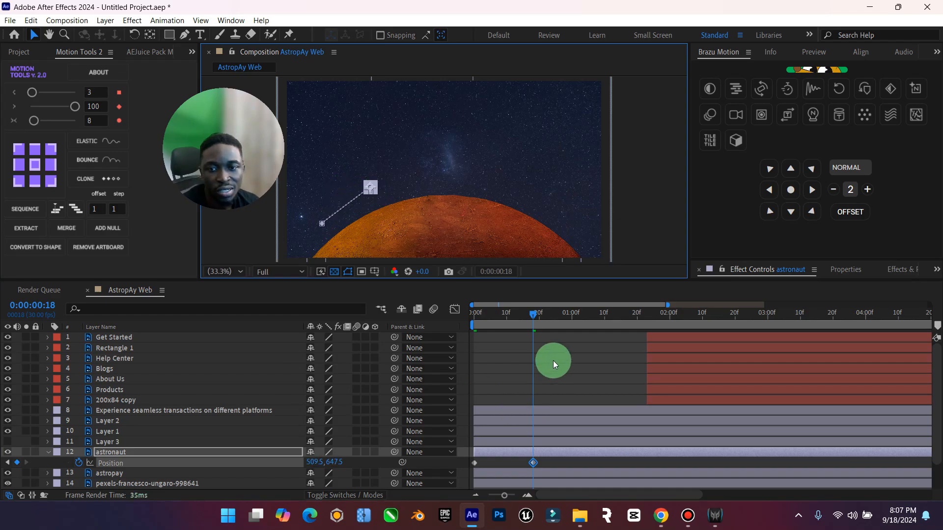
{"action": "left_click_drag", "start_coordinate": [533, 316], "coordinate": [588, 317]}
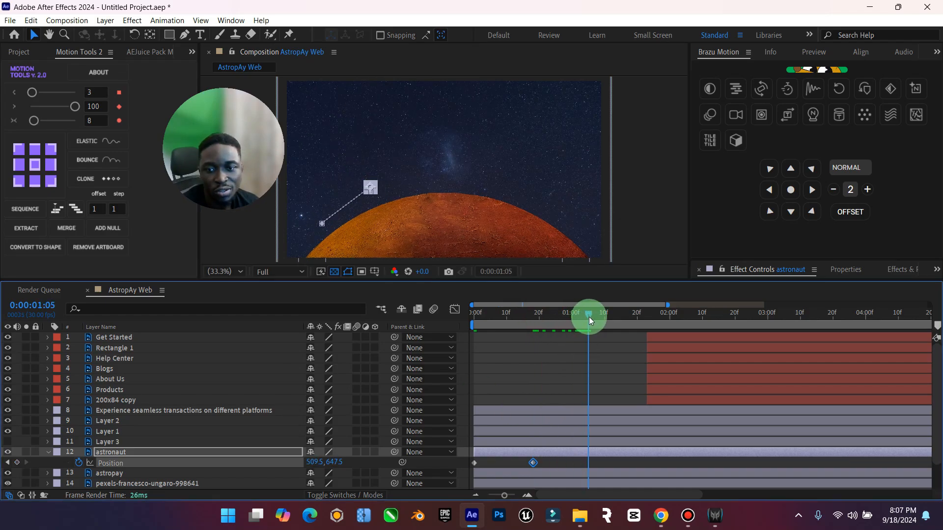
{"action": "left_click_drag", "start_coordinate": [375, 185], "coordinate": [425, 164]}
{"action": "left_click_drag", "start_coordinate": [578, 314], "coordinate": [628, 311]}
{"action": "left_click_drag", "start_coordinate": [406, 158], "coordinate": [467, 141]}
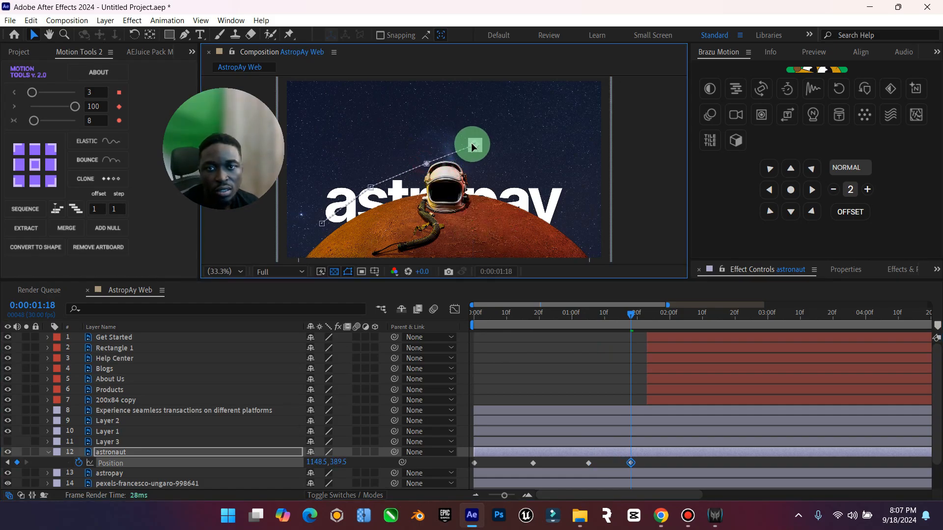
{"action": "left_click_drag", "start_coordinate": [632, 314], "coordinate": [667, 318]}
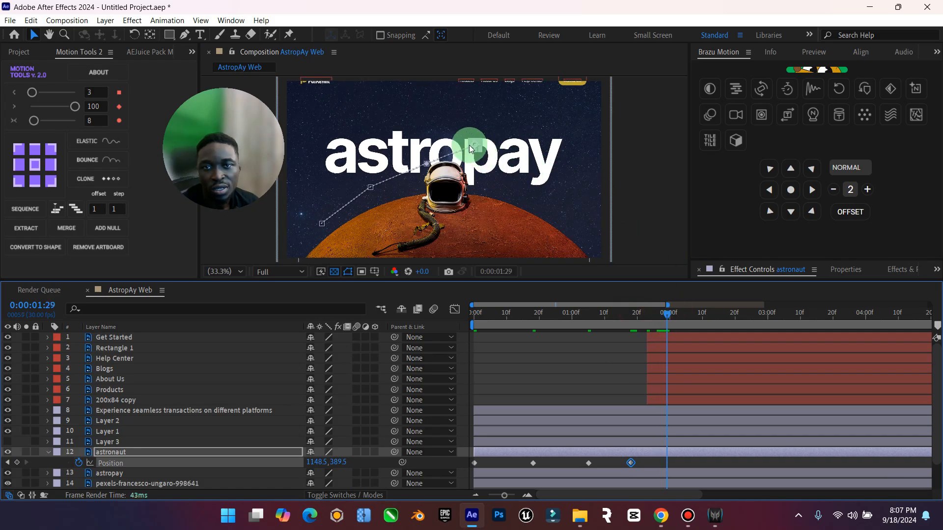
{"action": "left_click_drag", "start_coordinate": [473, 145], "coordinate": [508, 165]}
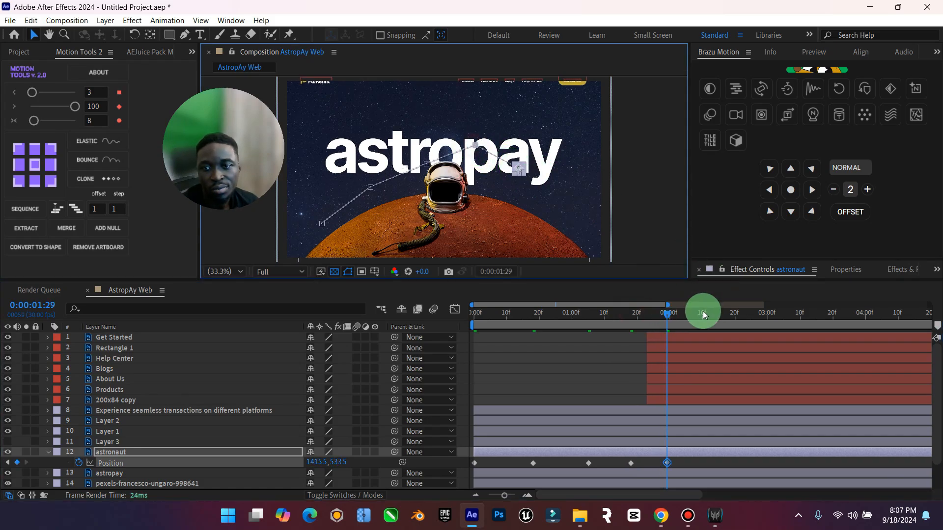
Step: At 0:00:02:15, move the astronaut to about 1535.5, 308.5, above the end of the astropay text, adding a position keyframe
{"action": "left_click_drag", "start_coordinate": [667, 319], "coordinate": [717, 326]}
{"action": "left_click", "coordinate": [520, 171]}
{"action": "left_click_drag", "start_coordinate": [517, 166], "coordinate": [537, 130]}
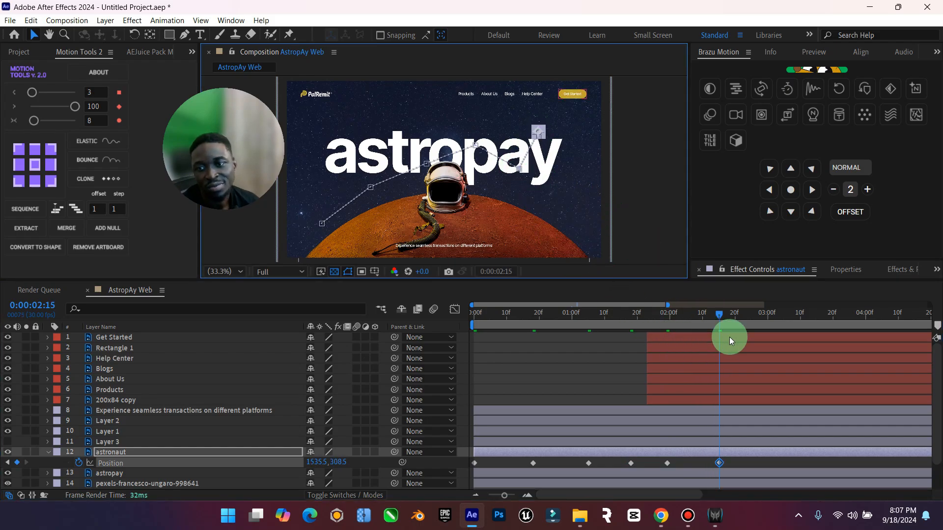
Step: Set the easing of all astronaut position keyframes to 3 and 100 and preview the animation from the first frame
{"action": "left_click_drag", "start_coordinate": [736, 464], "coordinate": [442, 442]}
{"action": "left_click", "coordinate": [76, 106]}
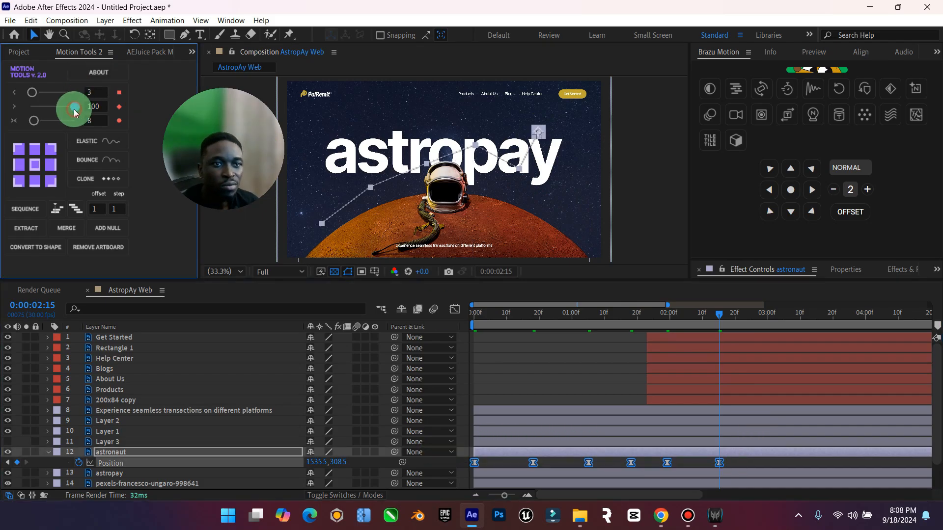
{"action": "left_click", "coordinate": [32, 92]}
{"action": "key", "text": "Home"}
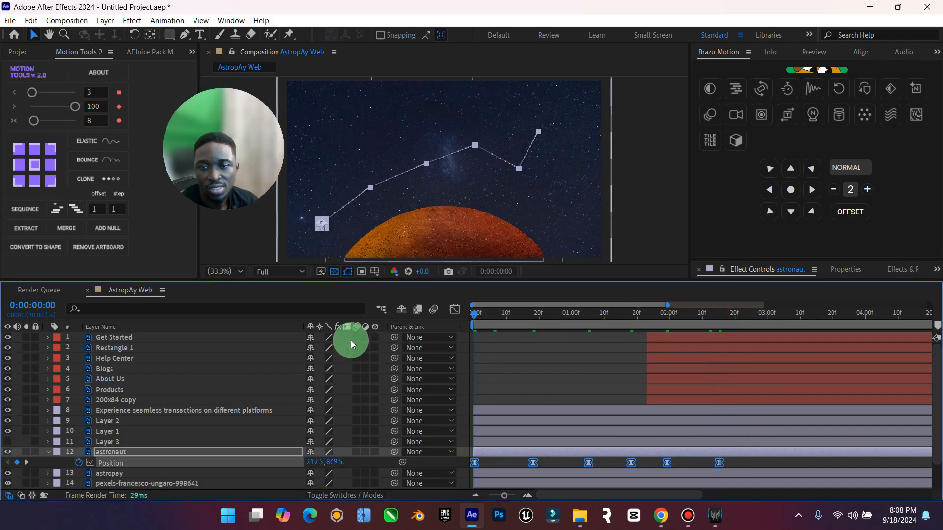
{"action": "key", "text": "space"}
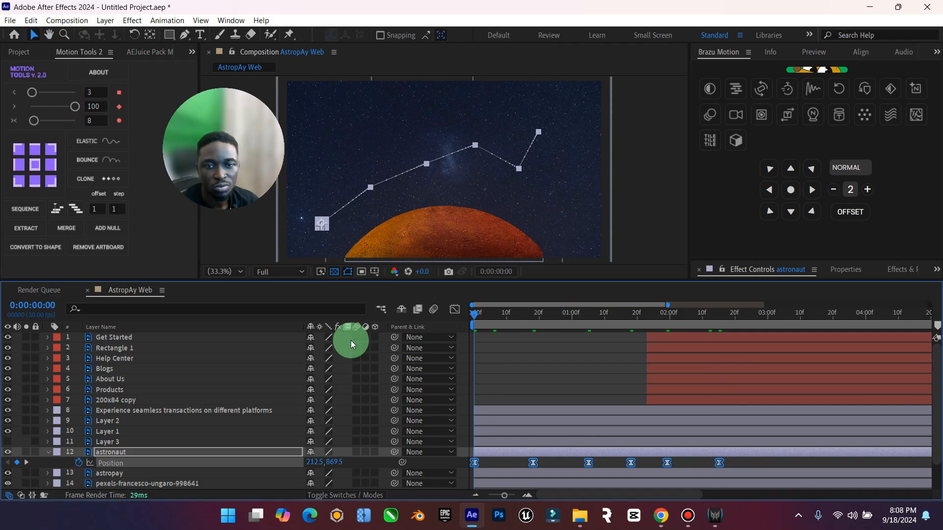
{"action": "key", "text": "space"}
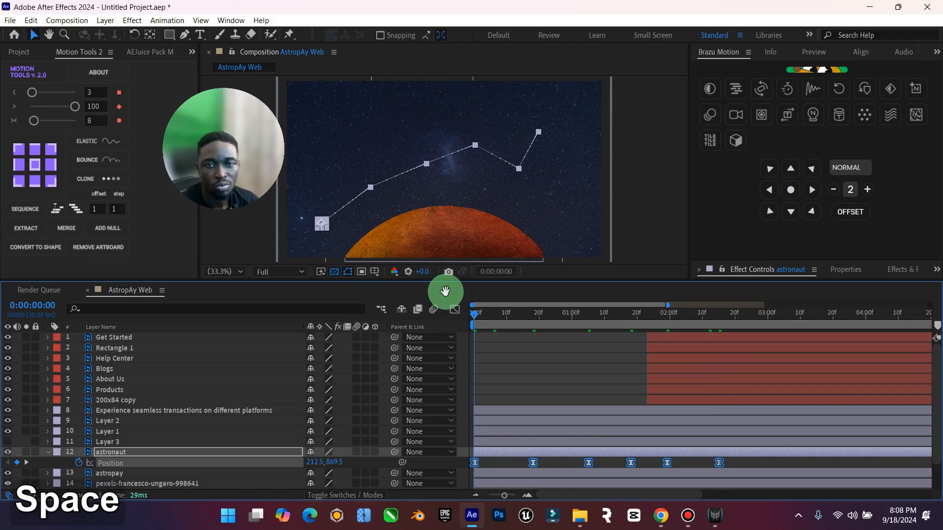
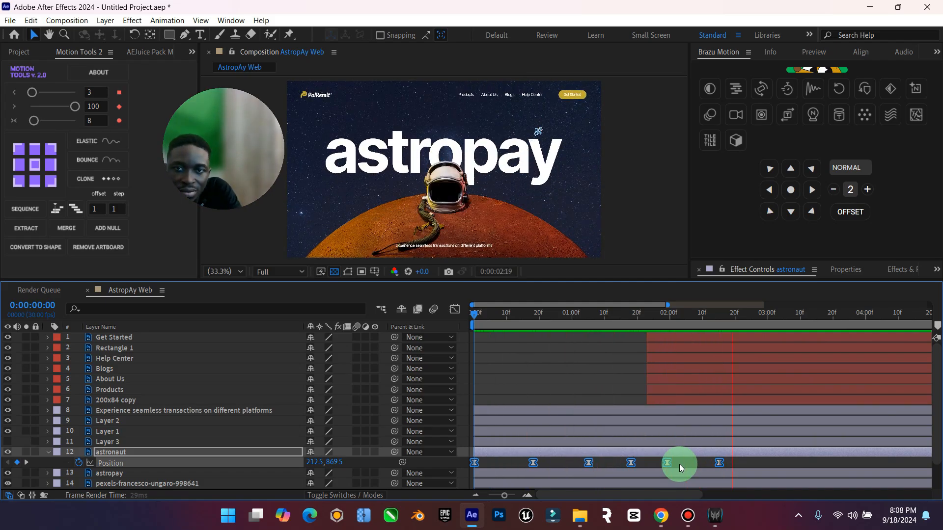
Step: Delete the four intermediate astronaut position keyframes, keeping only the first and last, and preview the motion from the first frame
{"action": "key", "text": "space"}
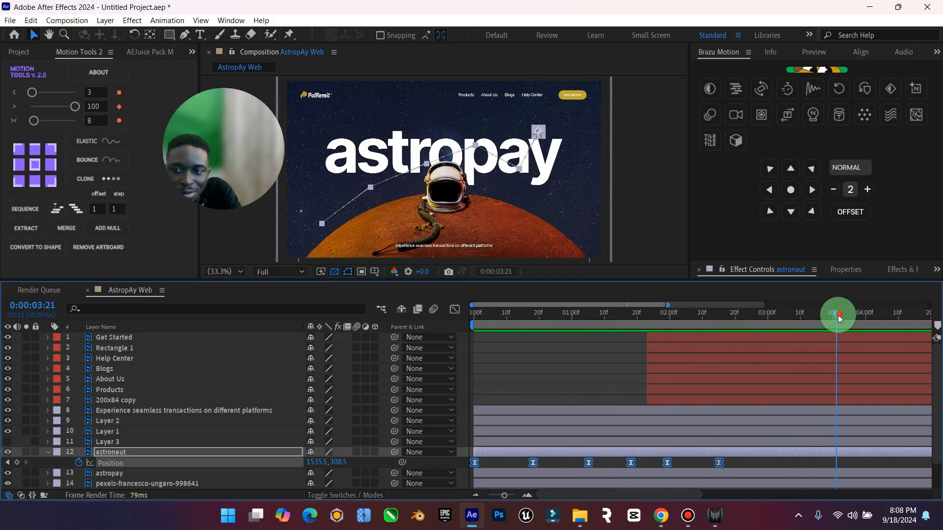
{"action": "left_click_drag", "start_coordinate": [837, 315], "coordinate": [715, 380]}
{"action": "left_click_drag", "start_coordinate": [679, 465], "coordinate": [520, 452]}
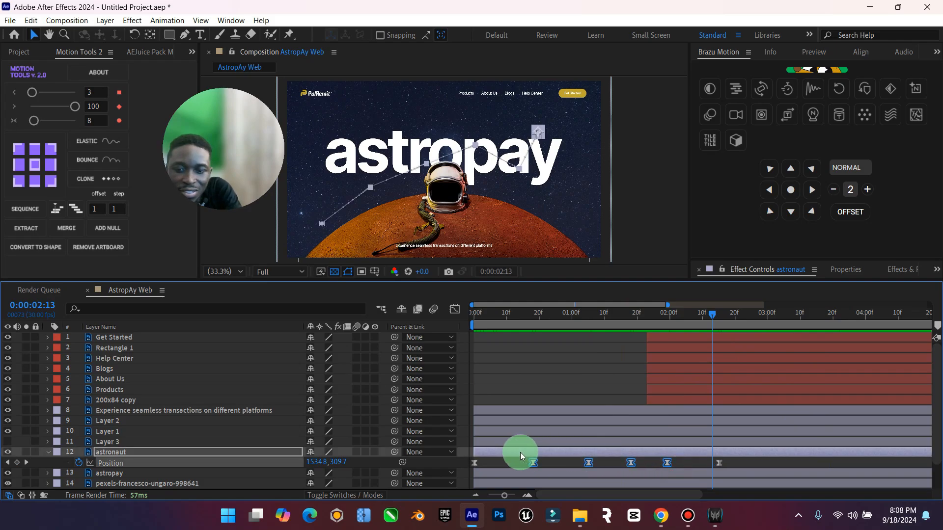
{"action": "key", "text": "Delete"}
{"action": "left_click_drag", "start_coordinate": [718, 314], "coordinate": [459, 350]}
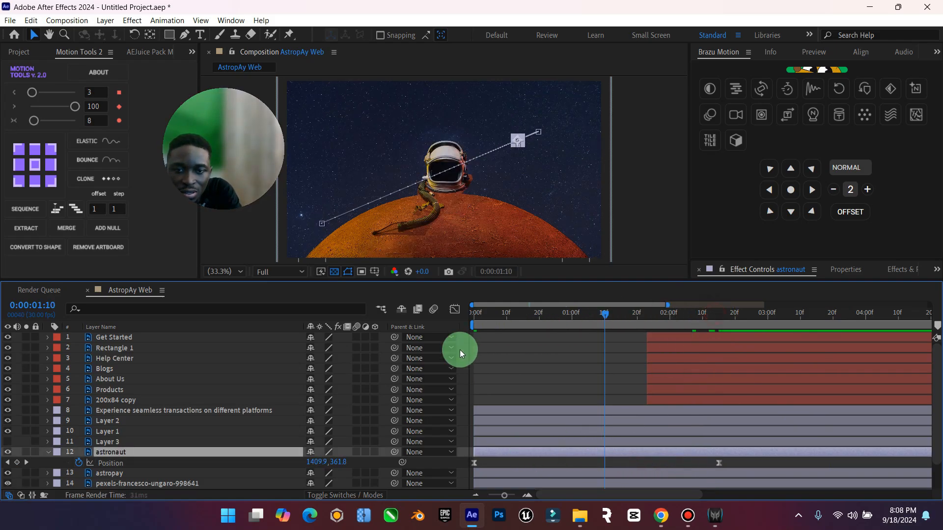
{"action": "key", "text": "space"}
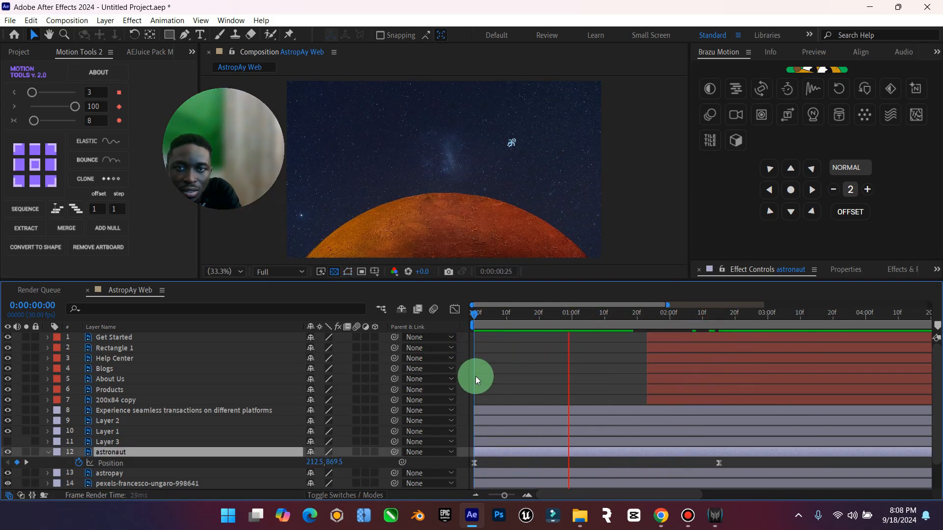
{"action": "key", "text": "space"}
Step: Move the astronaut's last position keyframe to just before the 7-second mark and preview the slower flight
{"action": "left_click_drag", "start_coordinate": [501, 496], "coordinate": [488, 496]}
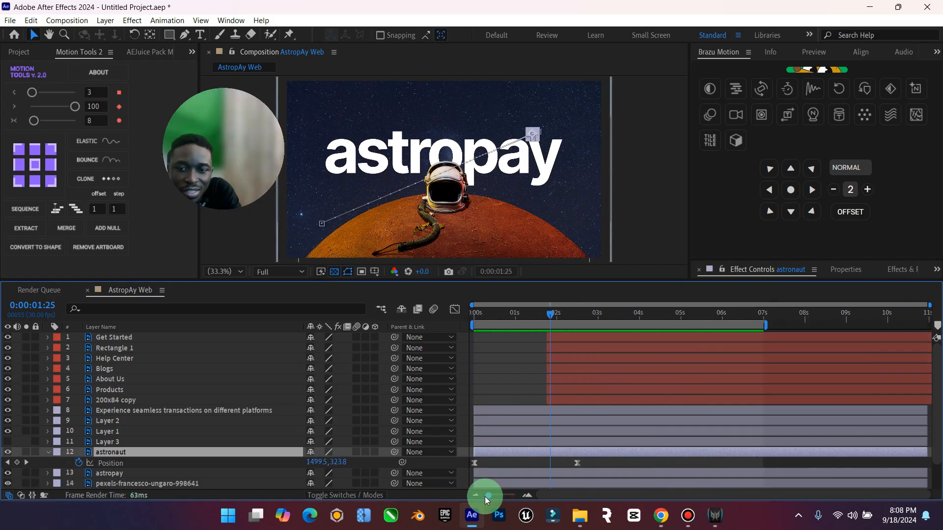
{"action": "left_click", "coordinate": [577, 463]}
{"action": "left_click_drag", "start_coordinate": [578, 465], "coordinate": [757, 462]}
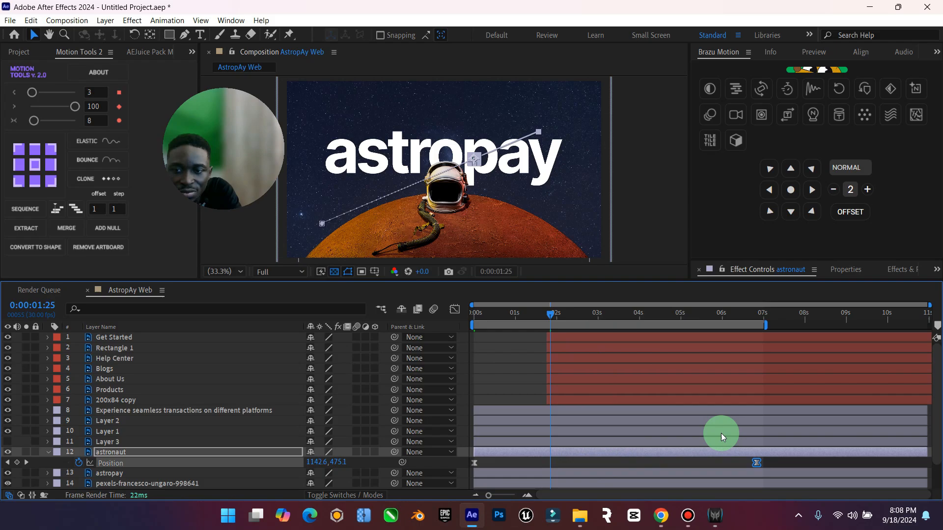
{"action": "key", "text": "space"}
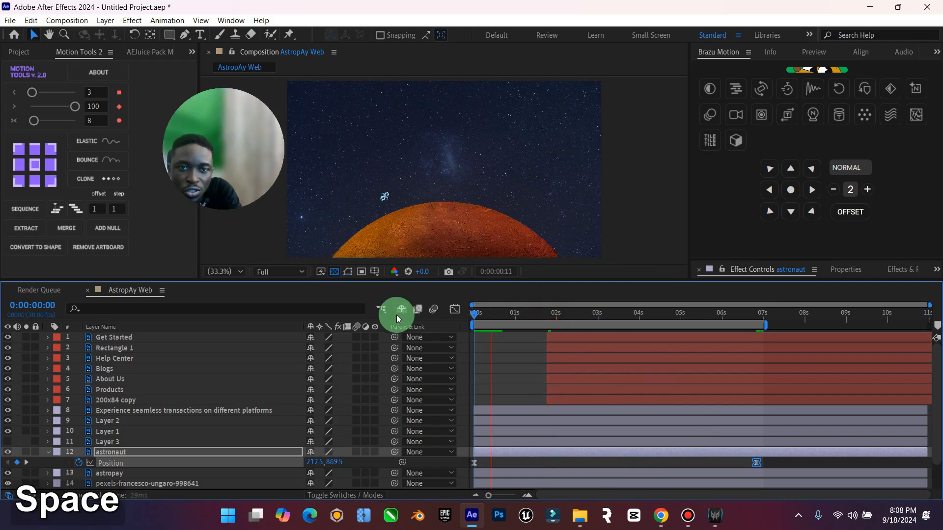
{"action": "key", "text": "space"}
Step: Set the easing of both astronaut position keyframes to 48 and 46 and preview the animation from the first frame
{"action": "left_click_drag", "start_coordinate": [777, 460], "coordinate": [464, 466]}
{"action": "left_click_drag", "start_coordinate": [75, 107], "coordinate": [52, 92]}
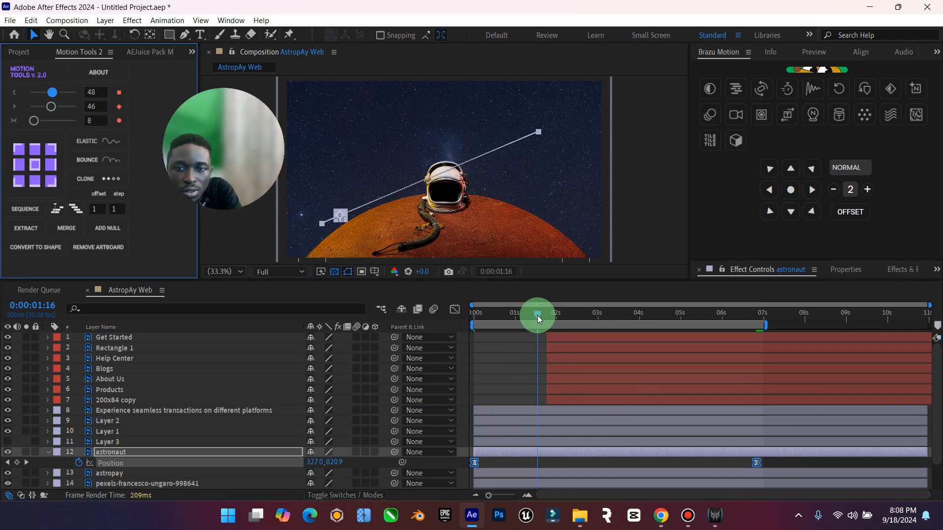
{"action": "left_click_drag", "start_coordinate": [537, 316], "coordinate": [405, 316]}
{"action": "key", "text": "space"}
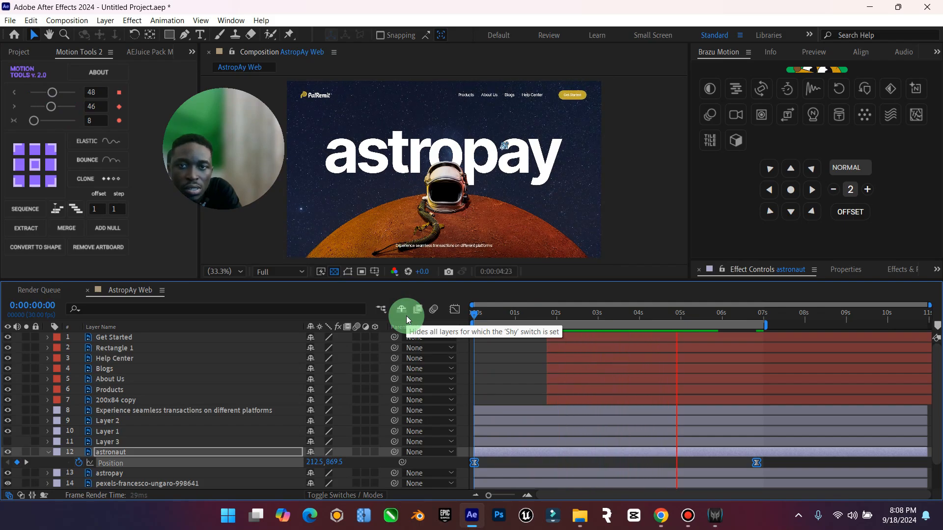
{"action": "key", "text": "space"}
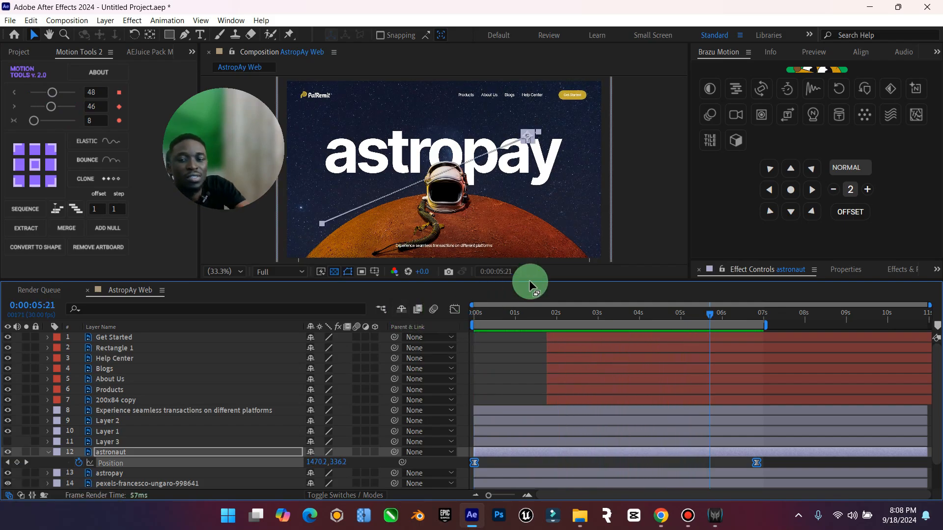
{"action": "left_click_drag", "start_coordinate": [702, 314], "coordinate": [375, 319]}
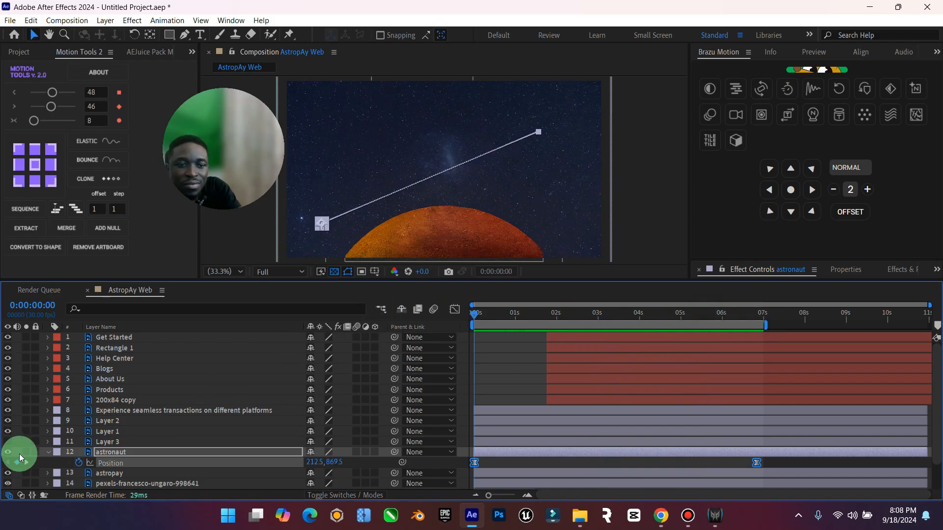
Step: Collapse the astronaut layer, save the project as AstroPay in the VideoShowroom folder, and preview the whole animation
{"action": "left_click", "coordinate": [44, 452]}
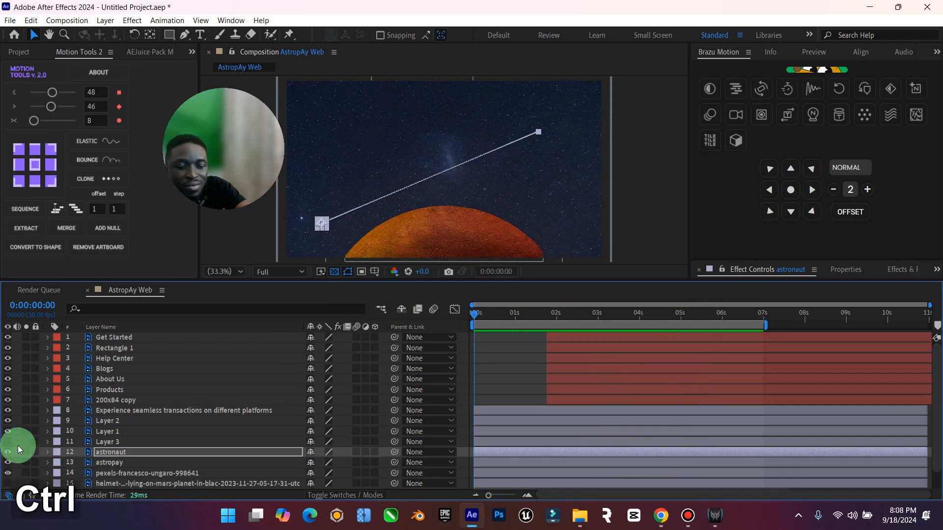
{"action": "key", "text": "ctrl+s"}
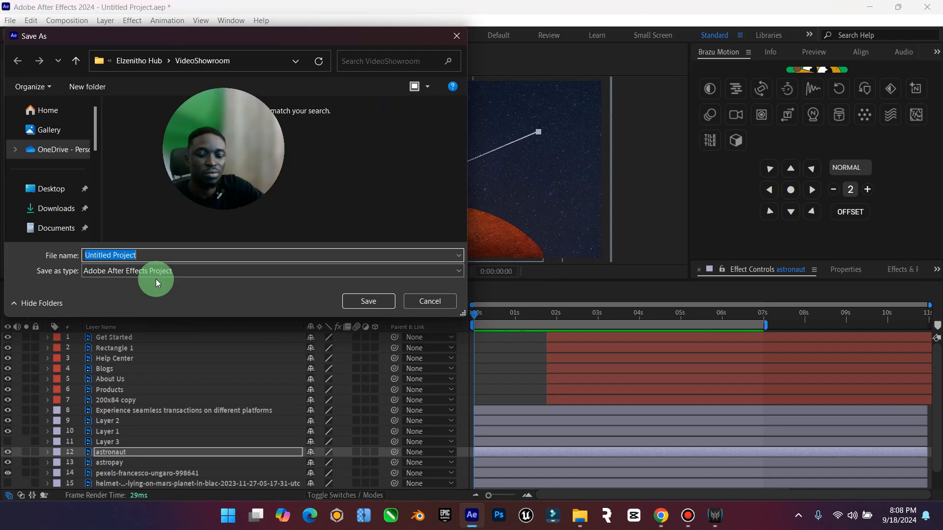
{"action": "type", "text": "AstroPay"}
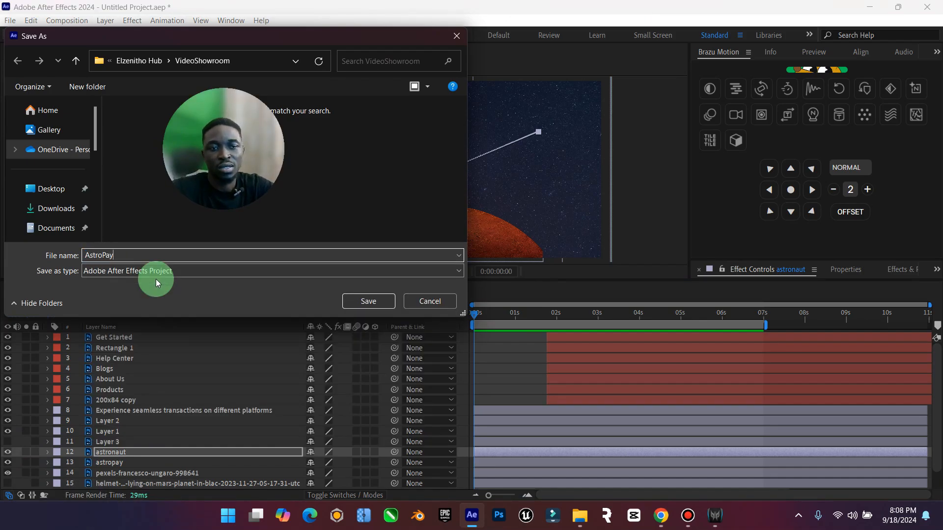
{"action": "key", "text": "Return"}
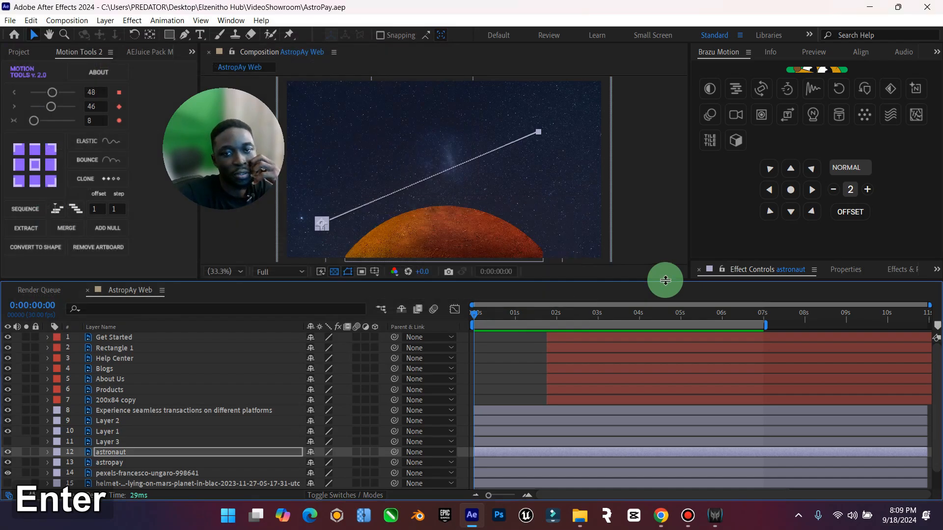
{"action": "key", "text": "space"}
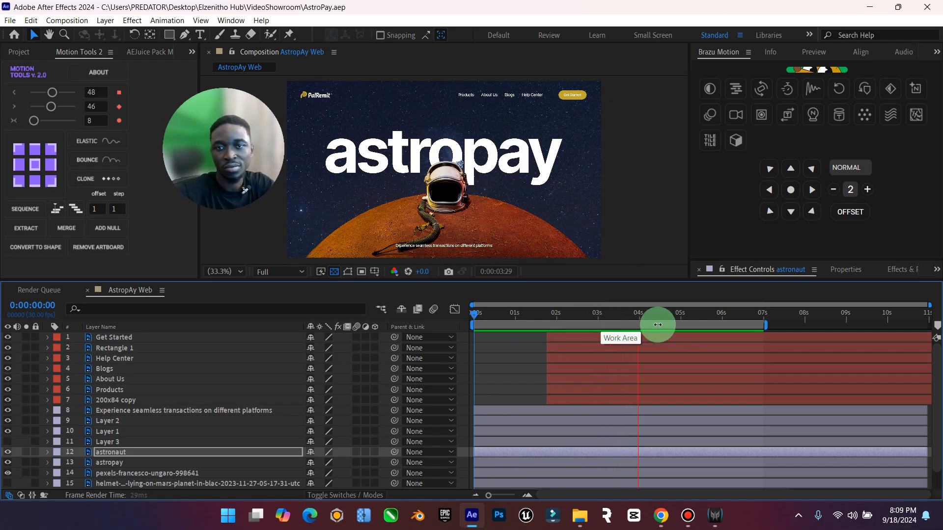
{"action": "key", "text": "space"}
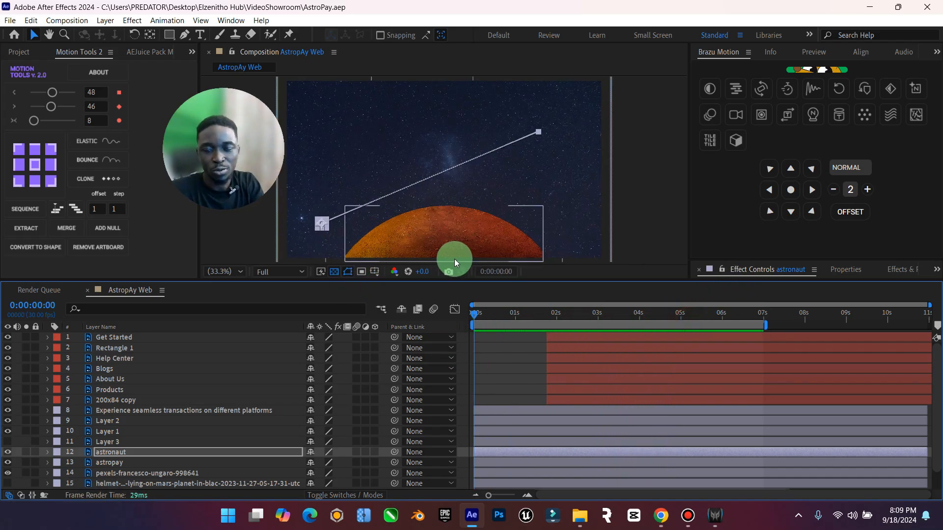
Step: Select the tagline layer, Layer 2 and Layer 1 in turn to check what each contains
{"action": "left_click", "coordinate": [146, 409]}
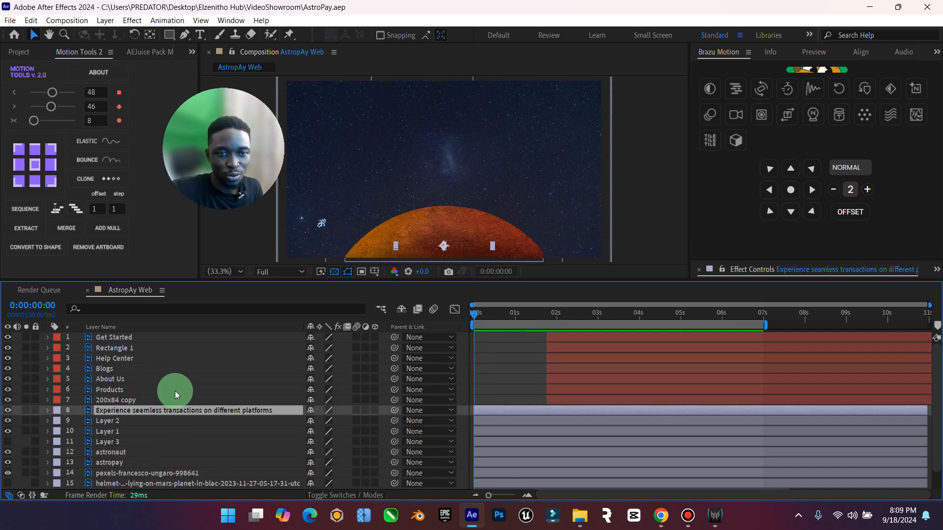
{"action": "left_click", "coordinate": [140, 421]}
{"action": "left_click", "coordinate": [140, 431]}
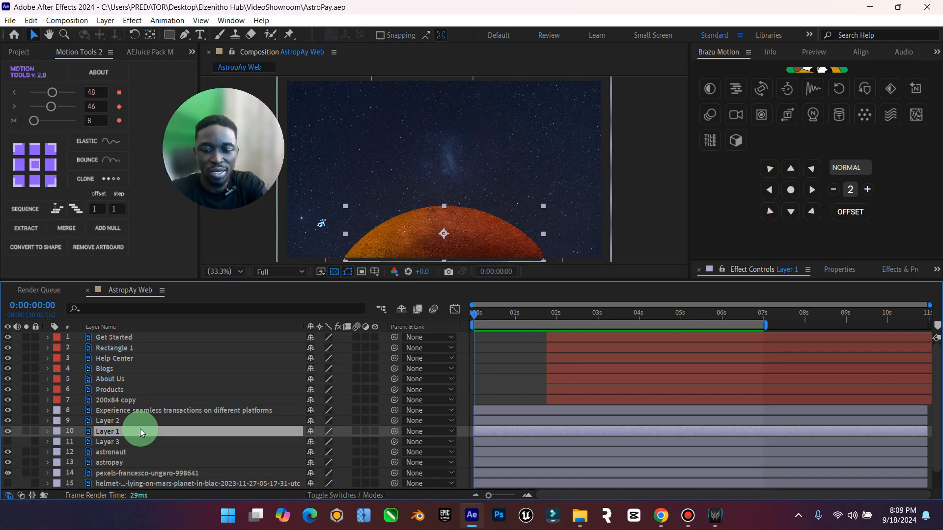
Step: Try to fade in the astronaut layer with opacity keyframes of 0% on the first frame and 100% at 0:00:01:16
{"action": "key", "text": "o"}
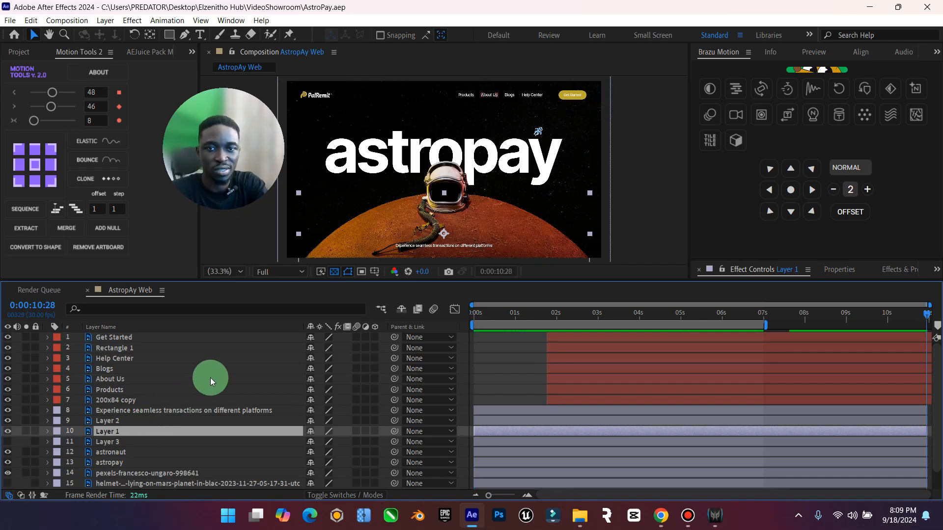
{"action": "key", "text": "ctrl+z"}
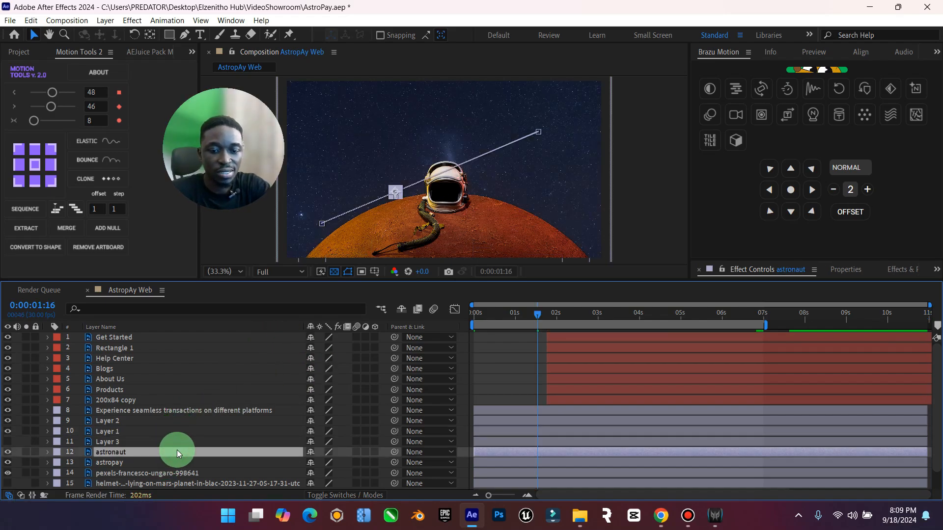
{"action": "key", "text": "t"}
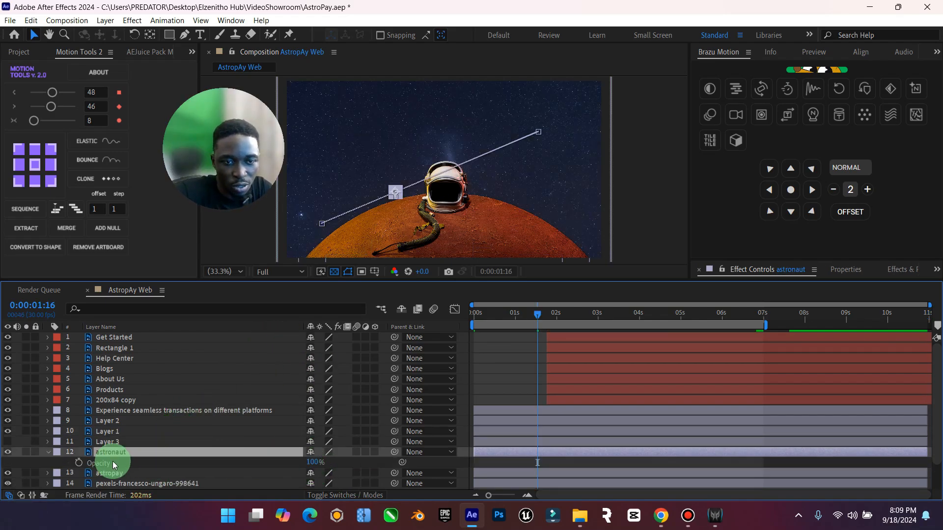
{"action": "left_click", "coordinate": [79, 463]}
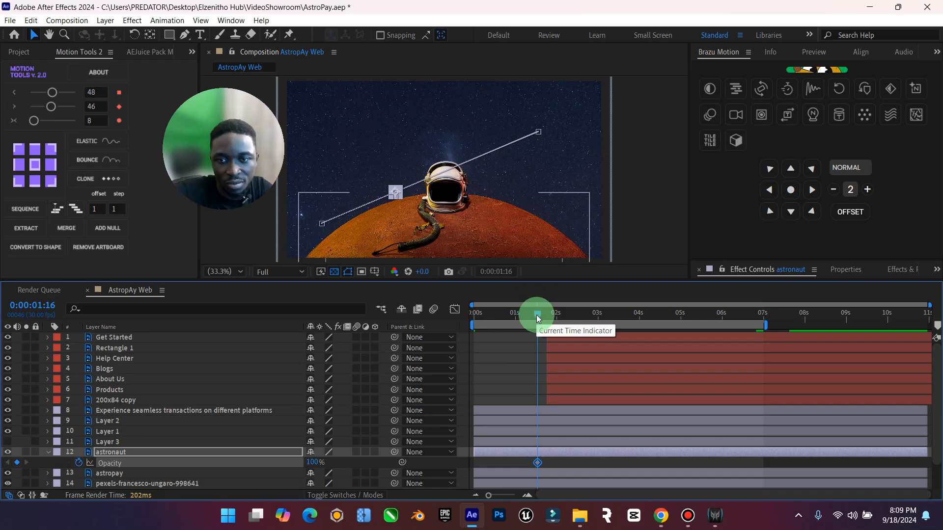
{"action": "left_click_drag", "start_coordinate": [536, 311], "coordinate": [458, 332]}
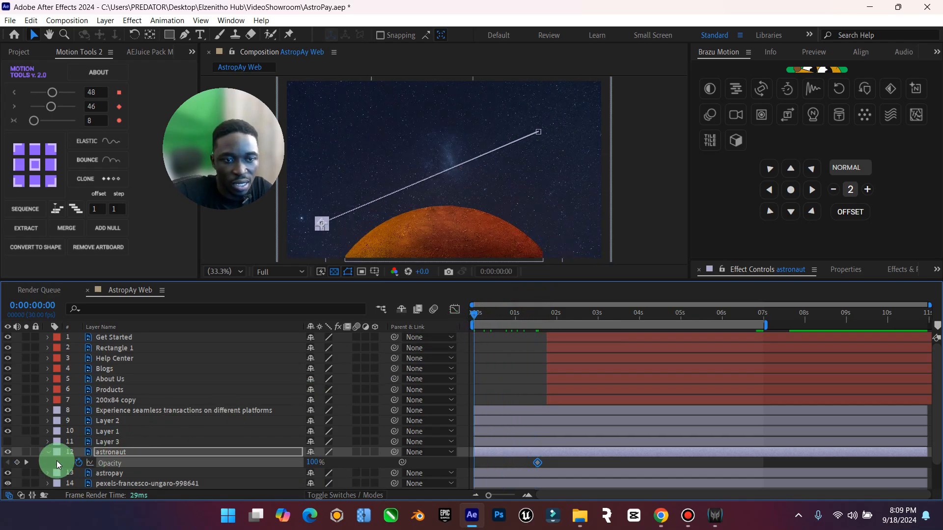
{"action": "left_click", "coordinate": [17, 463]}
{"action": "left_click", "coordinate": [49, 452]}
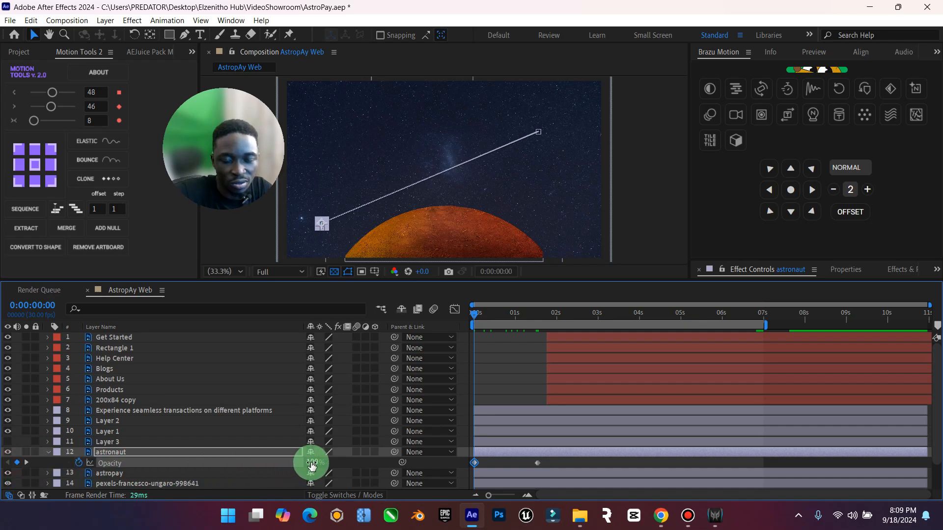
{"action": "left_click_drag", "start_coordinate": [311, 467], "coordinate": [284, 462]}
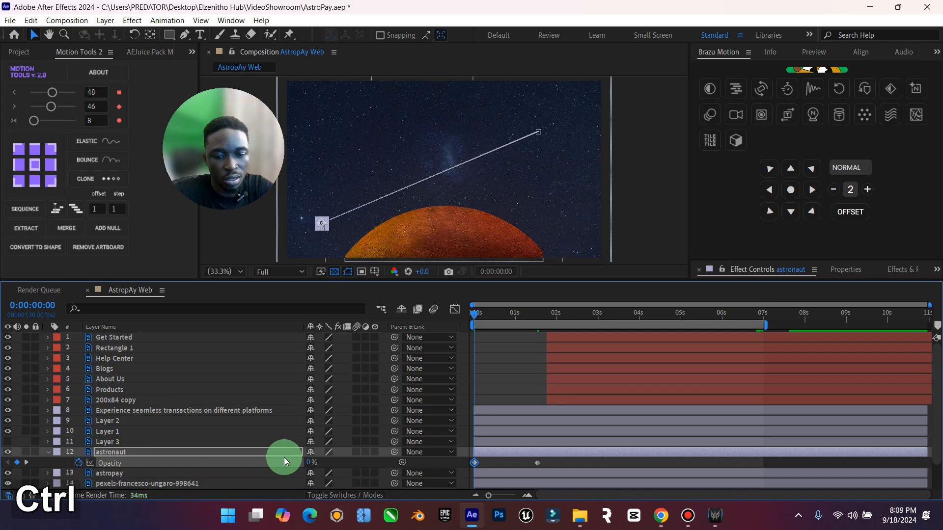
Step: Undo the astronaut's opacity keyframes, return to the first frame and collapse the layer
{"action": "key", "text": "ctrl+z"}
{"action": "key", "text": "ctrl+z"}
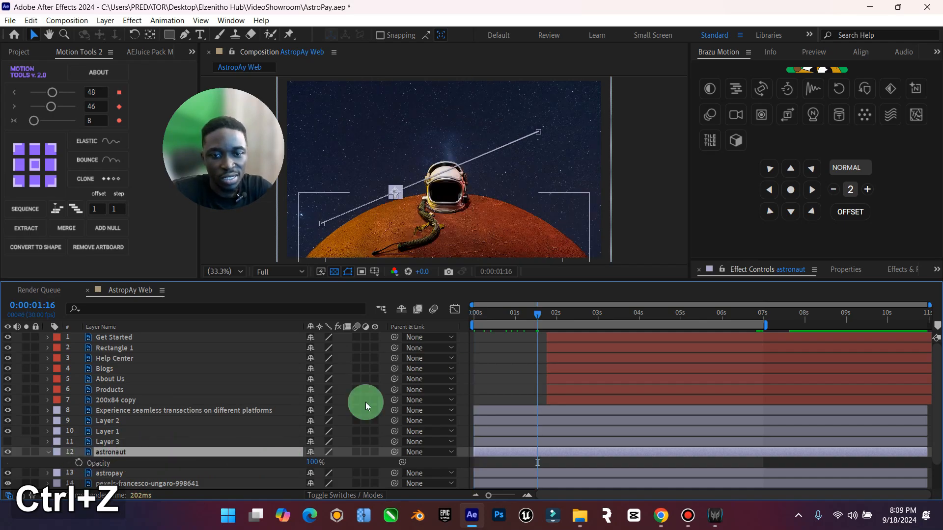
{"action": "left_click_drag", "start_coordinate": [512, 314], "coordinate": [385, 343]}
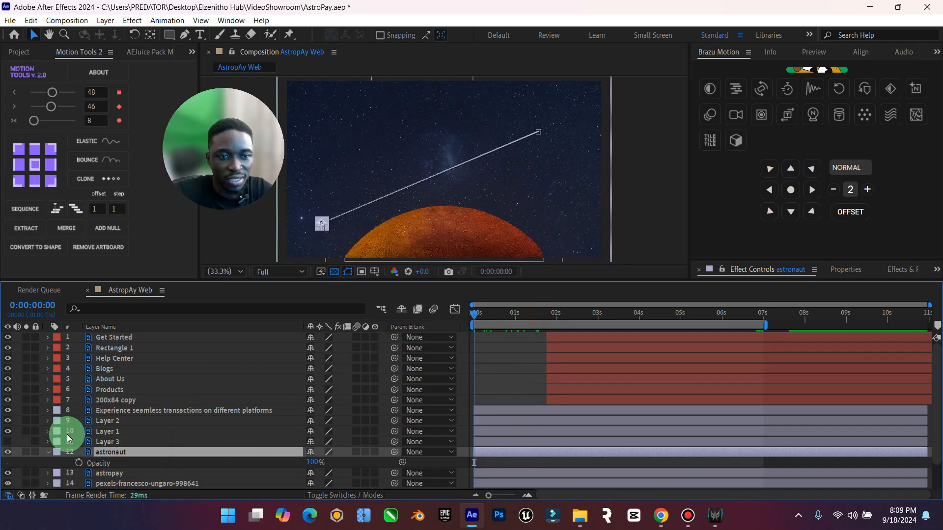
{"action": "left_click", "coordinate": [49, 454]}
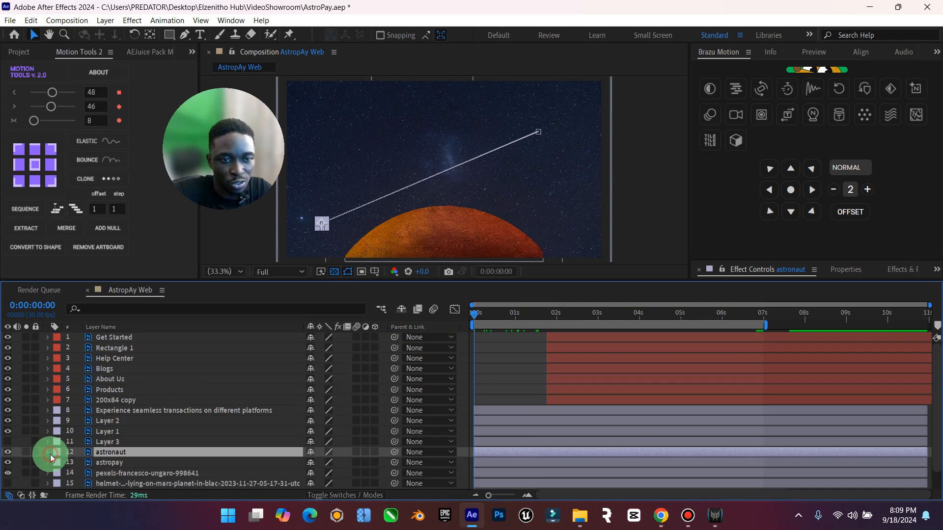
Step: Fade in the planet on Layer 1 with opacity keyframes of 0% on the first frame and 100% at 0:00:00:16
{"action": "left_click", "coordinate": [104, 431]}
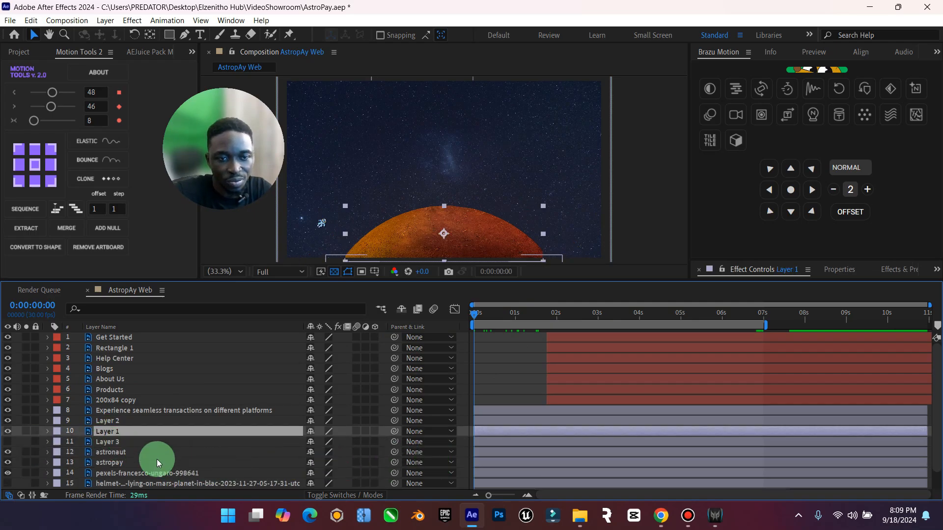
{"action": "key", "text": "t"}
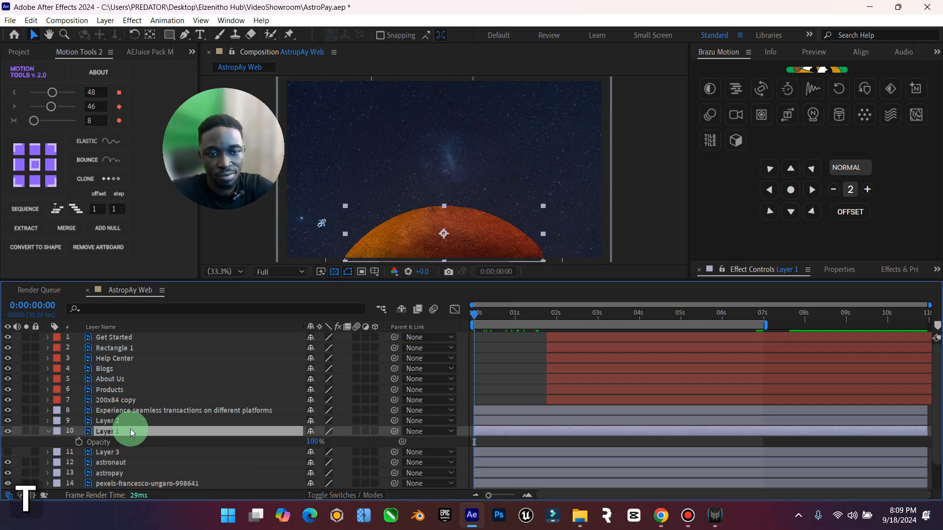
{"action": "left_click", "coordinate": [79, 442]}
{"action": "left_click_drag", "start_coordinate": [477, 317], "coordinate": [497, 322]}
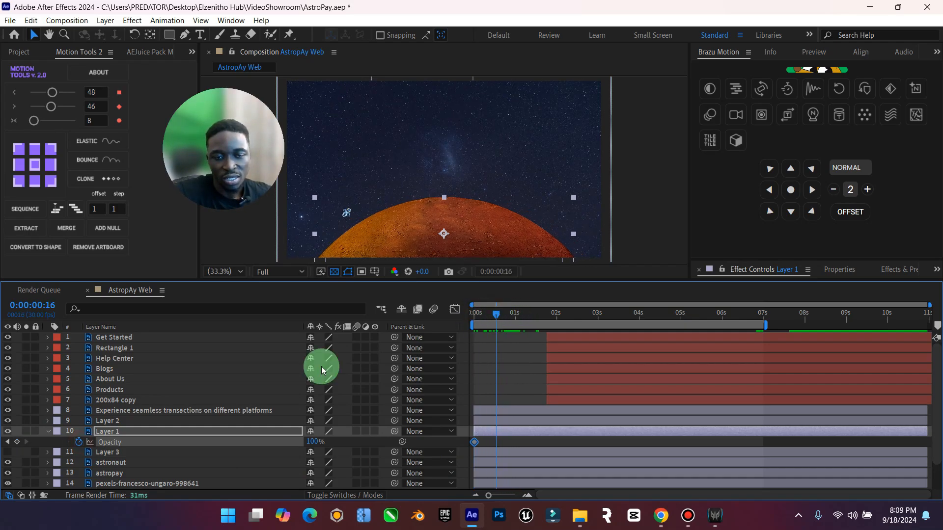
{"action": "left_click", "coordinate": [8, 443]}
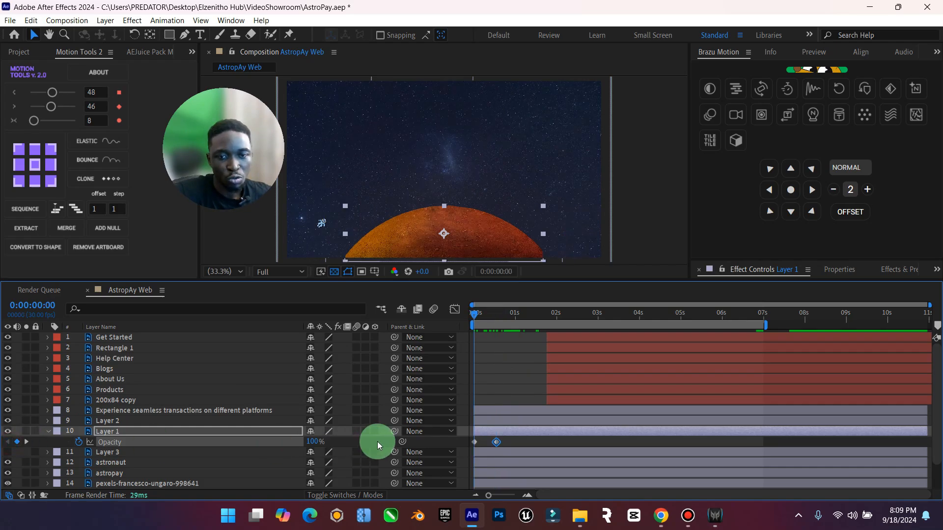
{"action": "left_click_drag", "start_coordinate": [314, 442], "coordinate": [44, 444]}
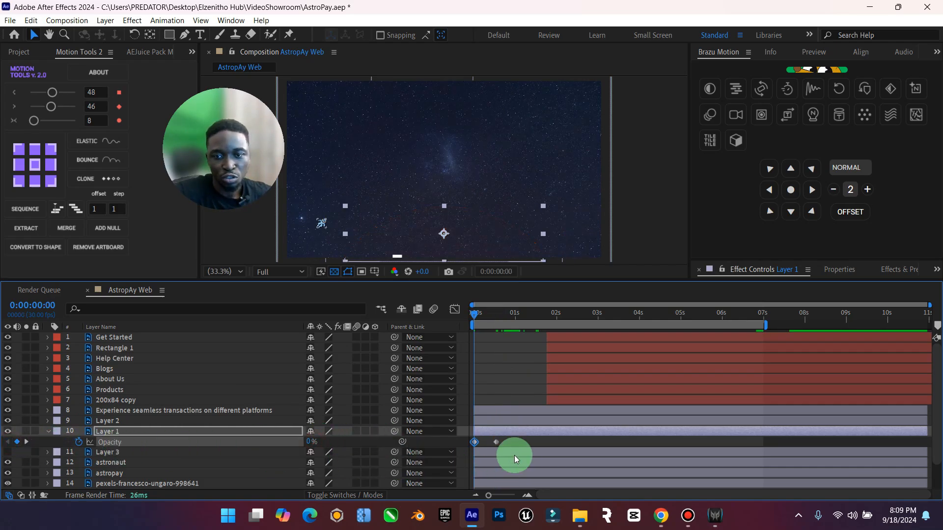
Step: Set the easing of both Layer 1 opacity keyframes to 100 and 12 and preview the animation
{"action": "left_click_drag", "start_coordinate": [535, 447], "coordinate": [464, 432]}
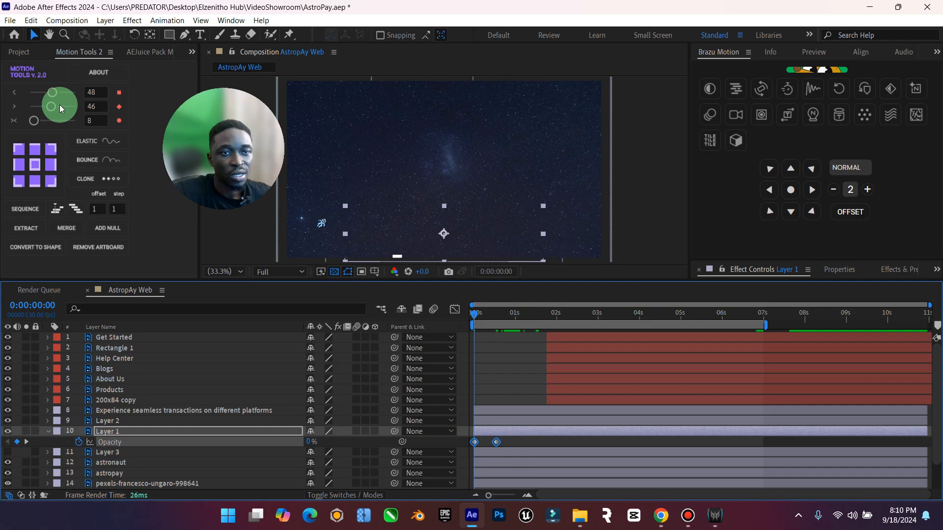
{"action": "left_click_drag", "start_coordinate": [51, 107], "coordinate": [115, 93]}
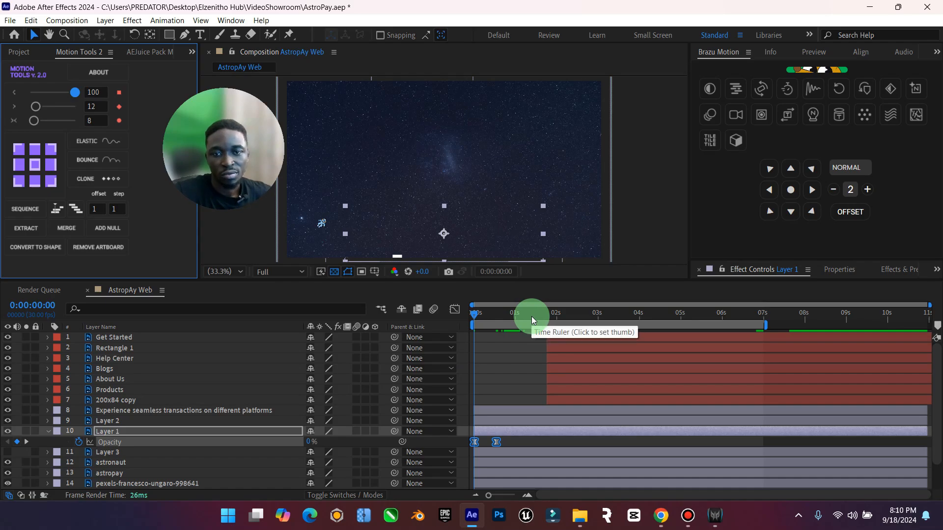
{"action": "key", "text": "space"}
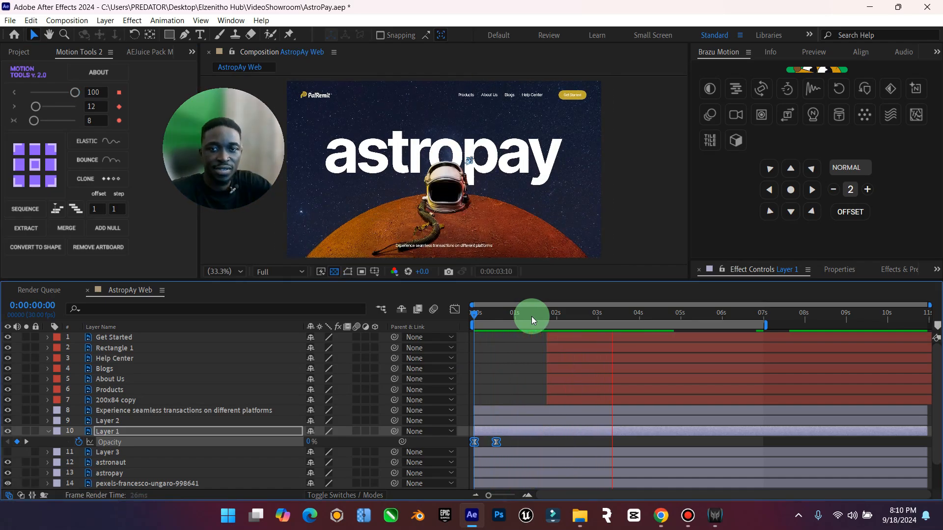
{"action": "key", "text": "space"}
Step: Save the project and apply the BRAZU Flicker effect to the astropay text layer
{"action": "key", "text": "ctrl+s"}
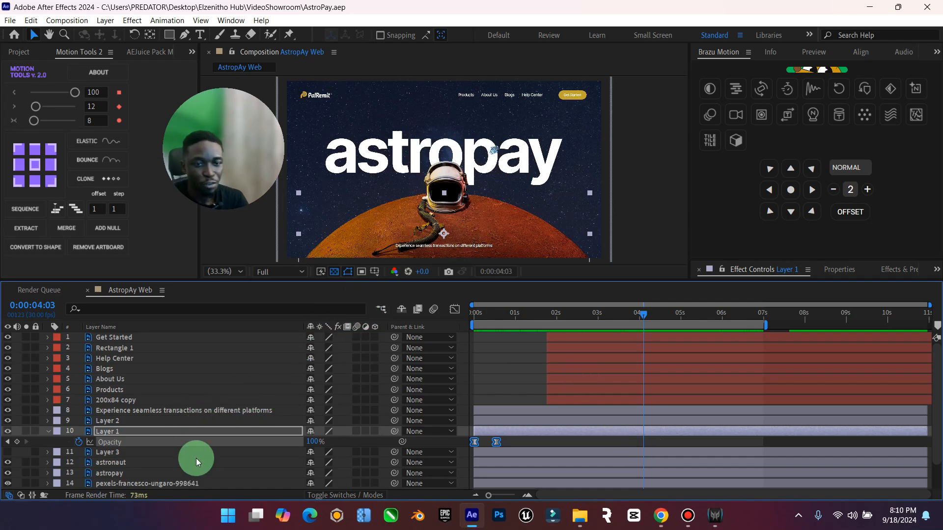
{"action": "left_click", "coordinate": [187, 483]}
{"action": "left_click", "coordinate": [246, 473]}
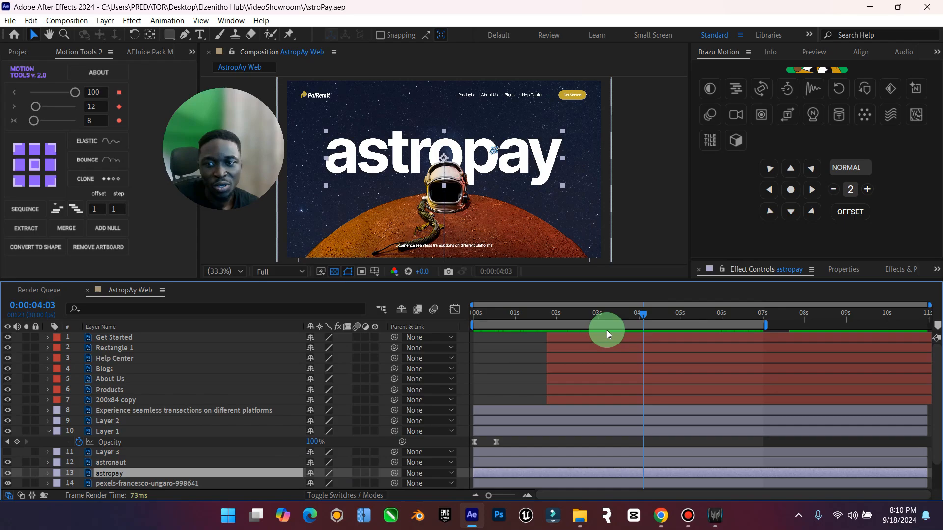
{"action": "left_click_drag", "start_coordinate": [642, 312], "coordinate": [560, 314]}
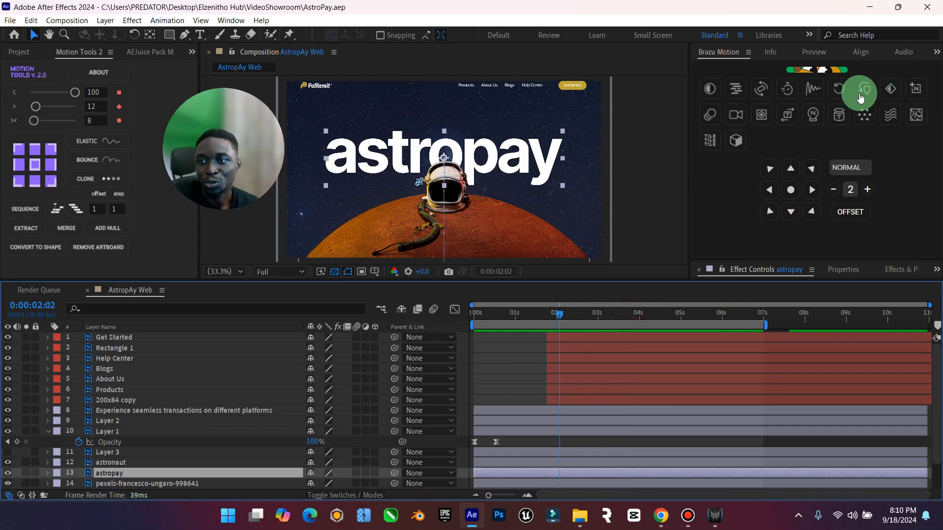
{"action": "key", "text": "ctrl+s"}
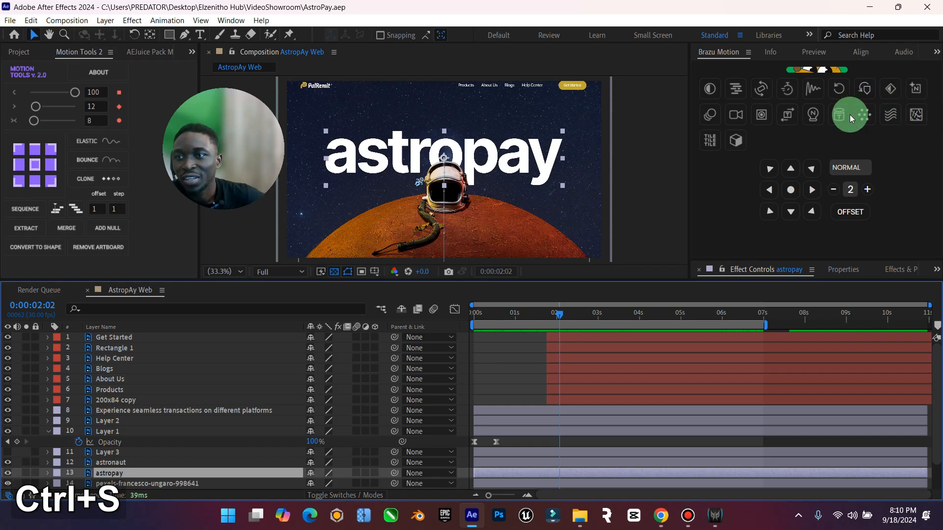
{"action": "left_click", "coordinate": [707, 89]}
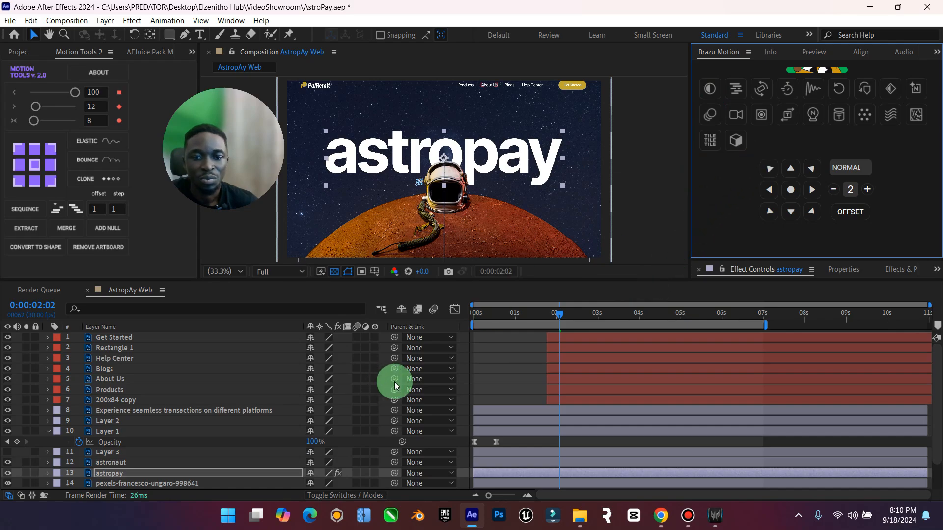
Step: Preview the animation from the first frame to check the flicker on the astropay text
{"action": "left_click", "coordinate": [145, 474]}
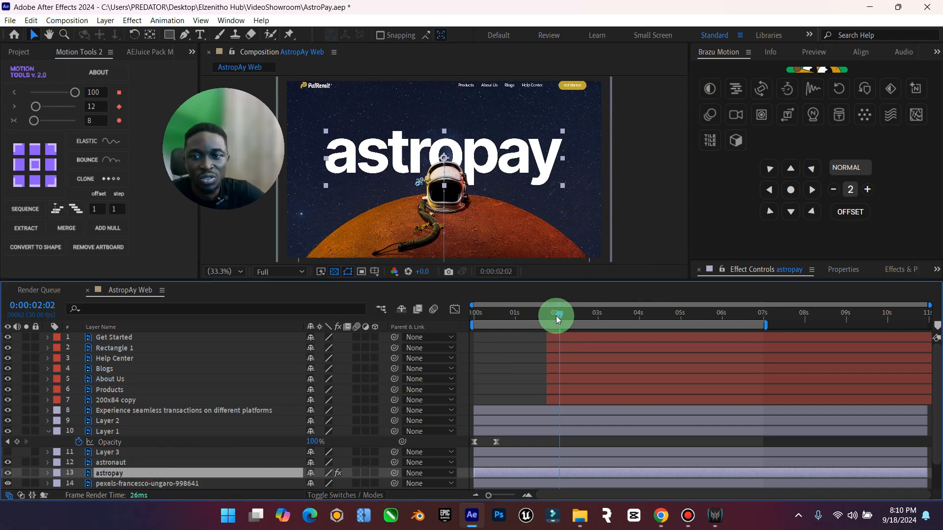
{"action": "left_click_drag", "start_coordinate": [554, 316], "coordinate": [433, 322]}
{"action": "key", "text": "space"}
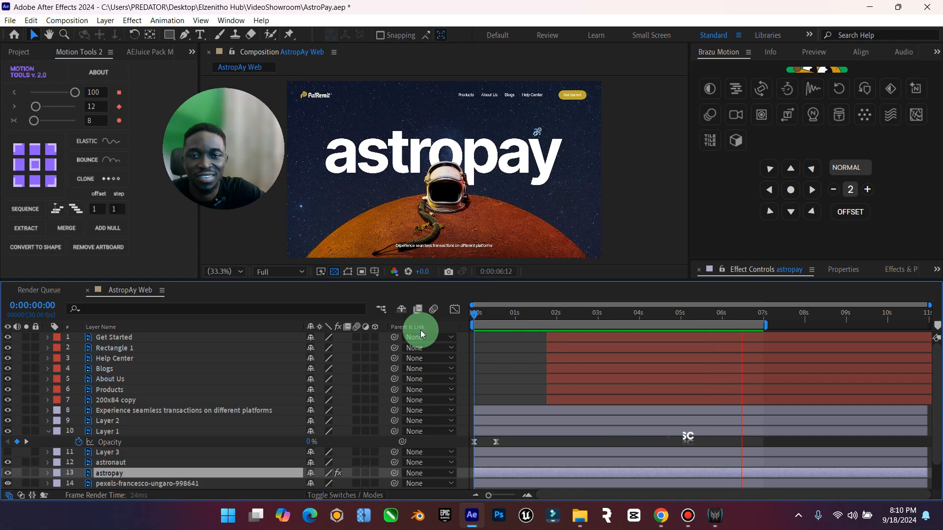
{"action": "key", "text": "space"}
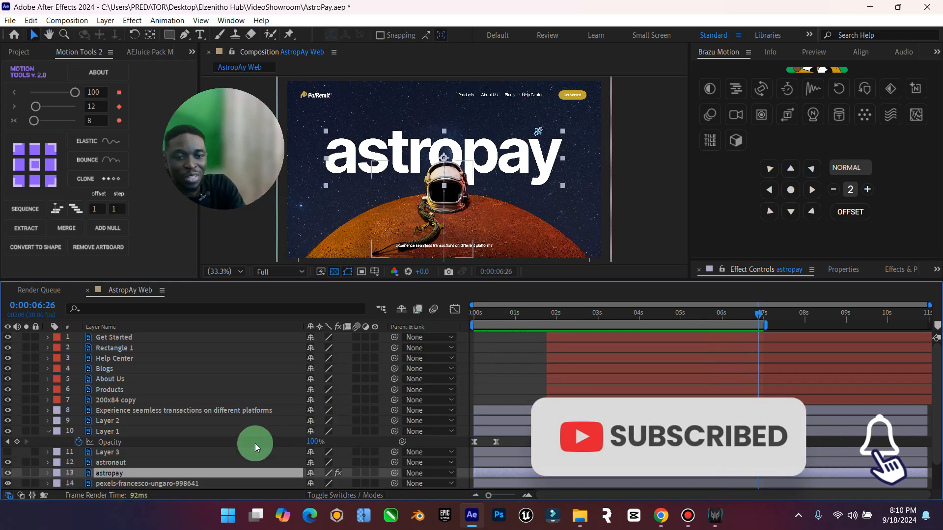
Step: Show the astropay layer's effect controls in an enlarged view and turn off Hard Mode for BRAZU Flicker
{"action": "left_click", "coordinate": [167, 463]}
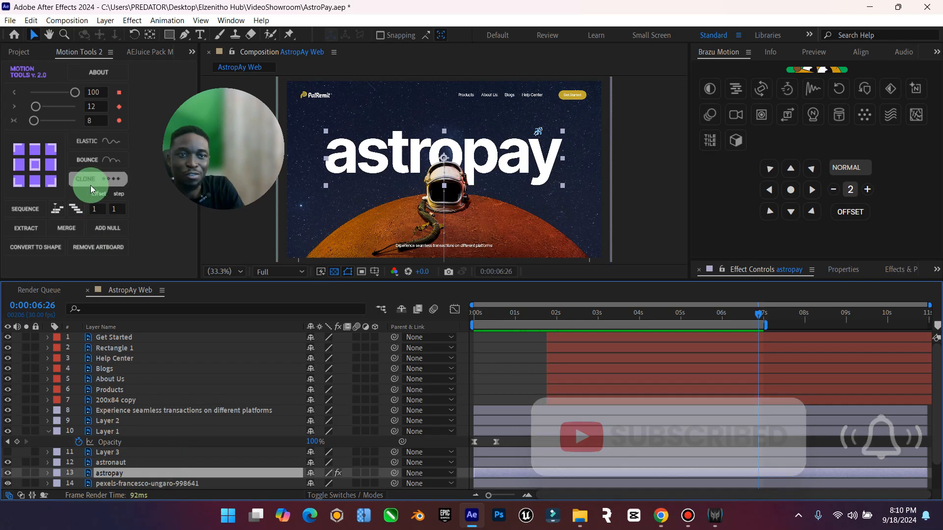
{"action": "left_click", "coordinate": [188, 53]}
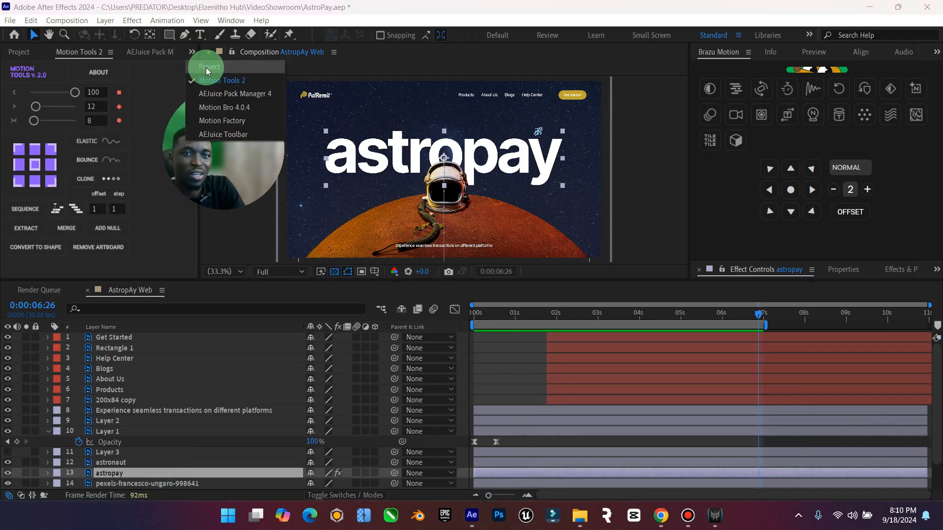
{"action": "left_click", "coordinate": [201, 66]}
{"action": "left_click", "coordinate": [194, 54]}
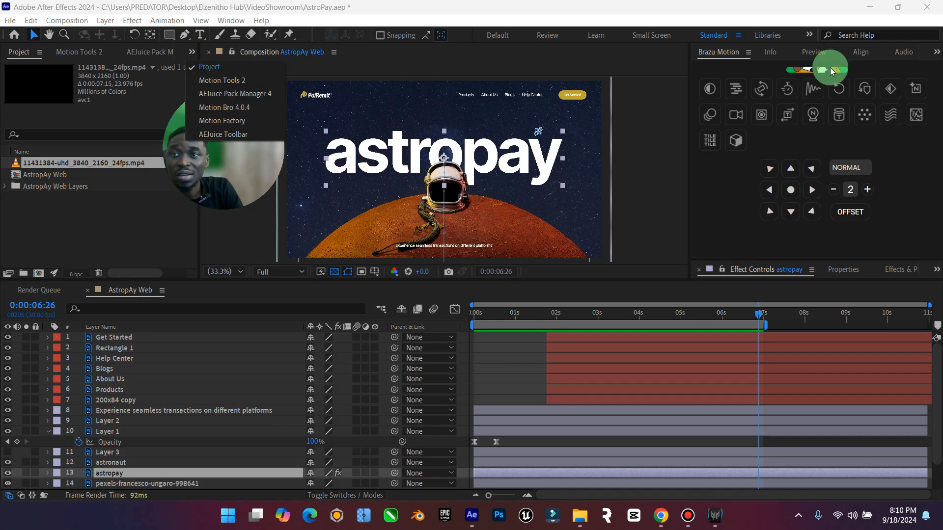
{"action": "left_click", "coordinate": [834, 277]}
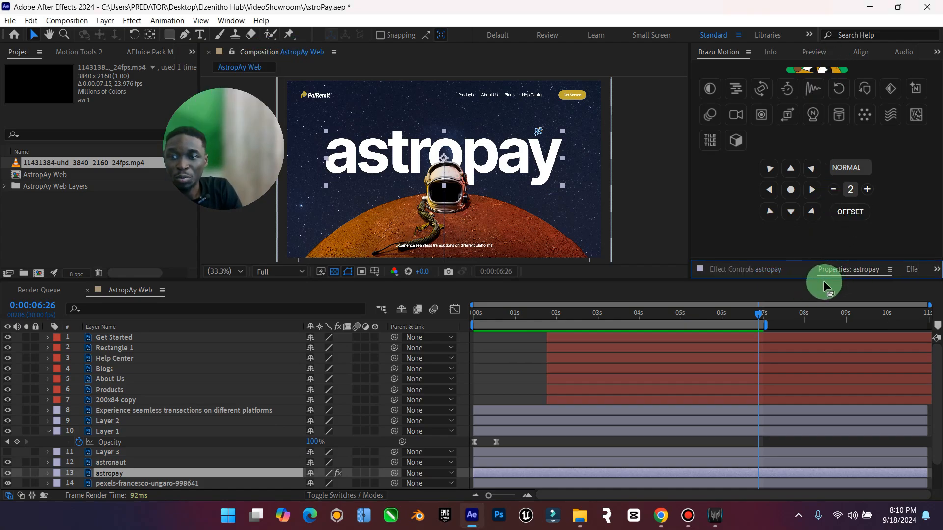
{"action": "left_click_drag", "start_coordinate": [826, 280], "coordinate": [814, 416]}
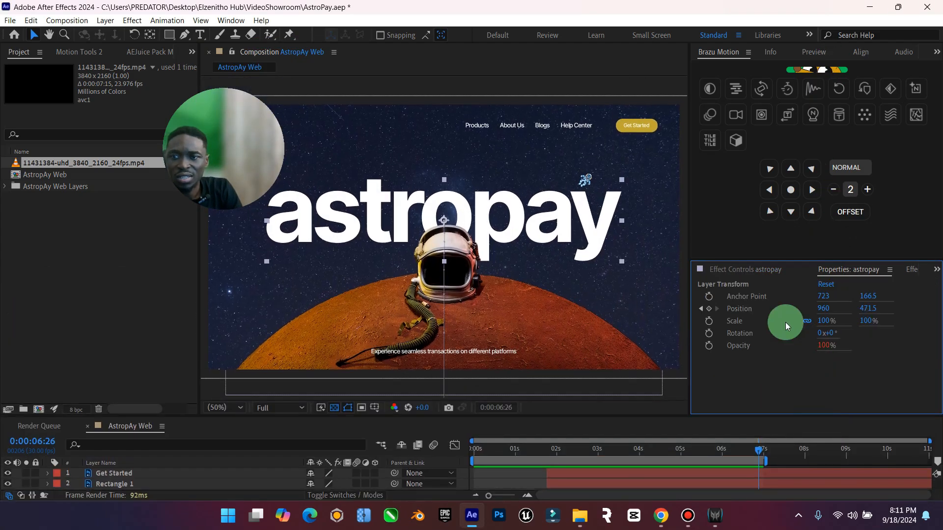
{"action": "left_click", "coordinate": [761, 269]}
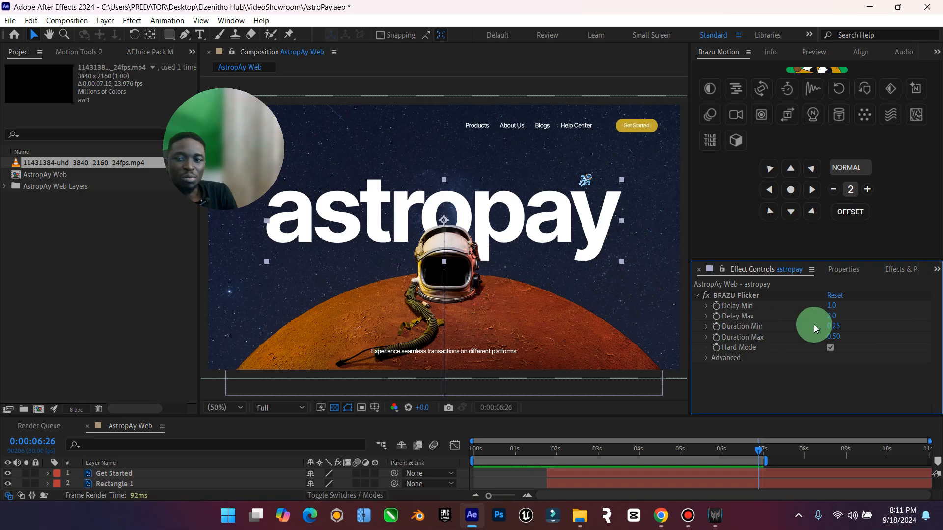
{"action": "left_click", "coordinate": [830, 348]}
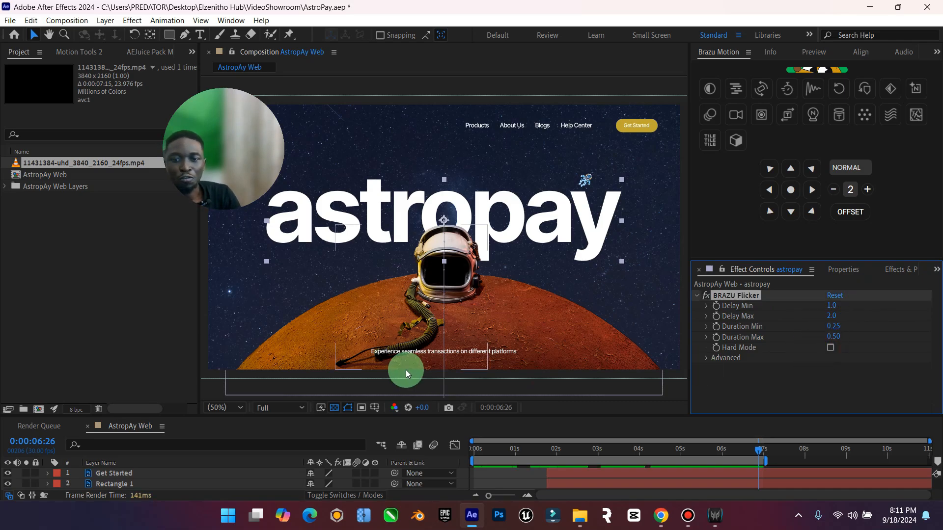
Step: Play the composition from the first frame to check the astropay flicker without Hard Mode
{"action": "left_click_drag", "start_coordinate": [758, 448], "coordinate": [248, 446]}
{"action": "key", "text": "space"}
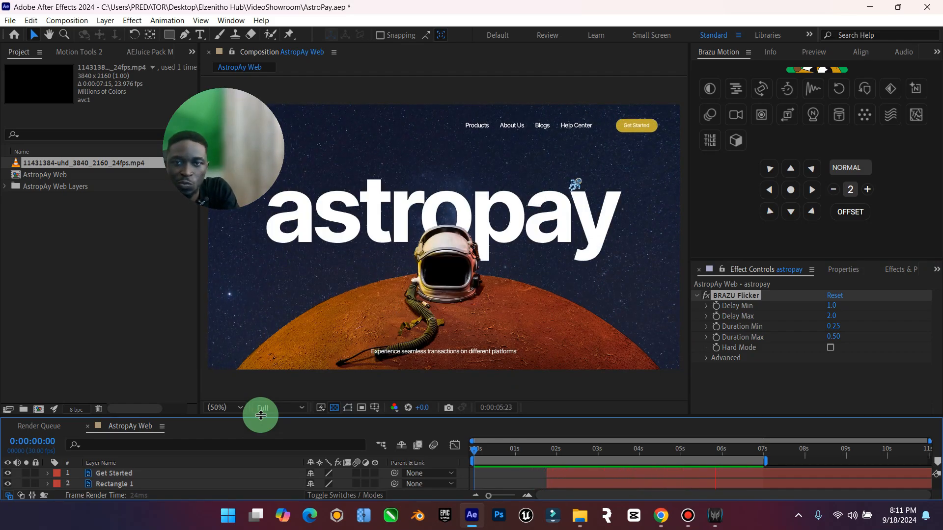
{"action": "key", "text": "space"}
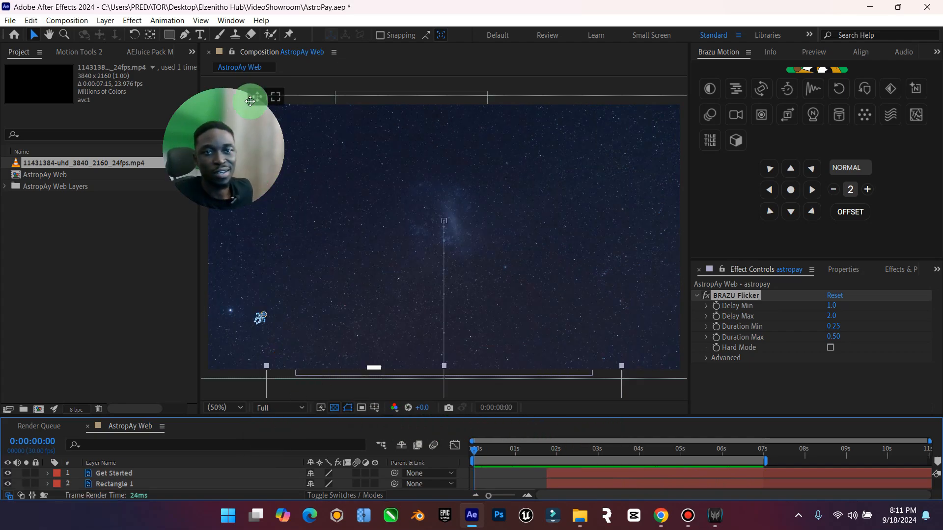
{"action": "left_click_drag", "start_coordinate": [259, 95], "coordinate": [835, 300]}
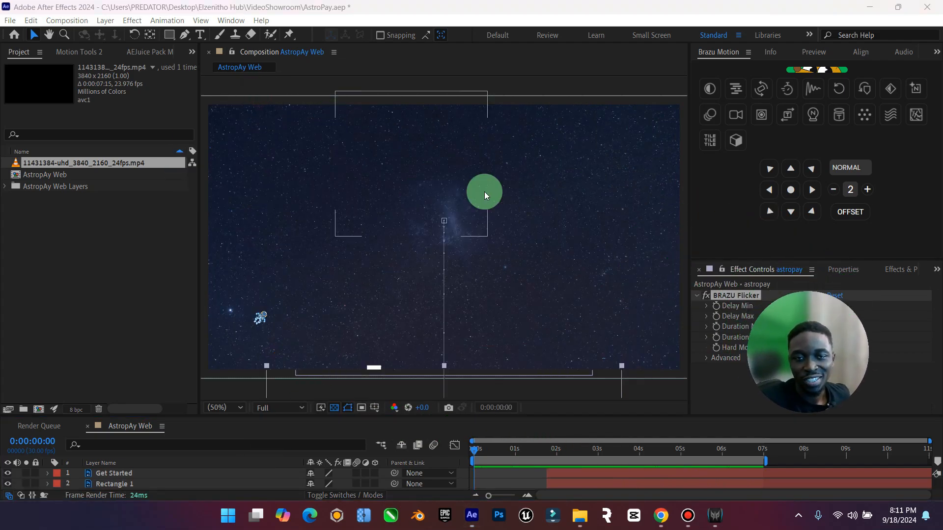
{"action": "scroll", "coordinate": [373, 227], "scroll_direction": "down", "scroll_amount": 1}
{"action": "scroll", "coordinate": [374, 228], "scroll_direction": "up", "scroll_amount": 1}
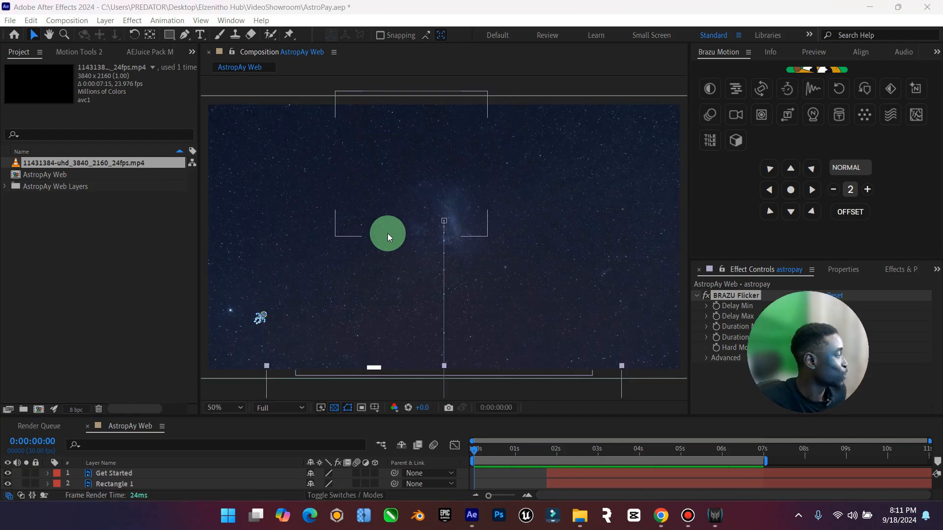
Step: Add the AstropAy Web composition to the Render Queue and enlarge the queue area to show its output settings
{"action": "left_click", "coordinate": [17, 23]}
{"action": "mouse_move", "coordinate": [95, 198]}
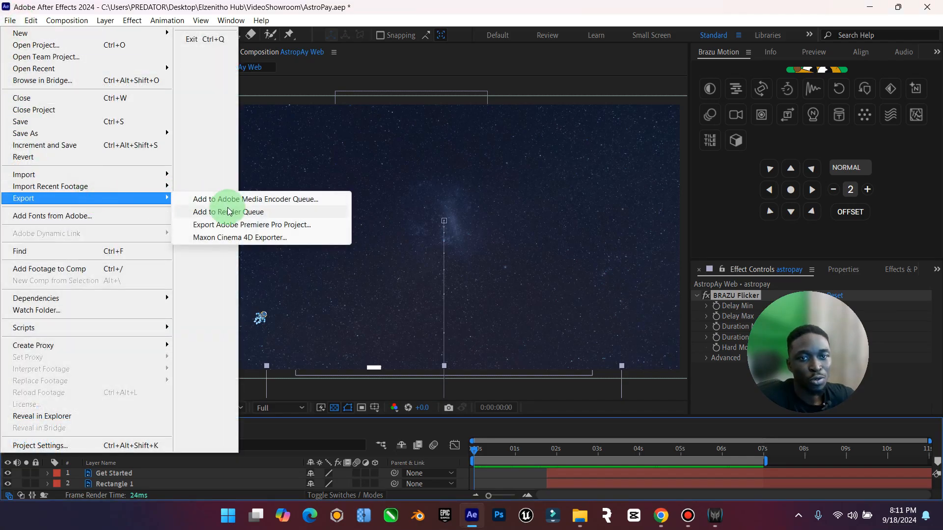
{"action": "left_click", "coordinate": [229, 211]}
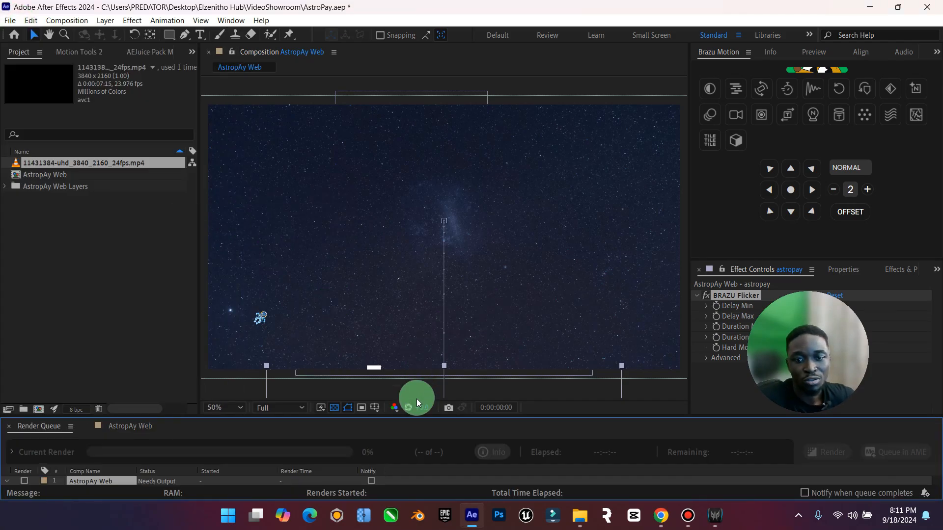
{"action": "left_click_drag", "start_coordinate": [418, 417], "coordinate": [454, 290]}
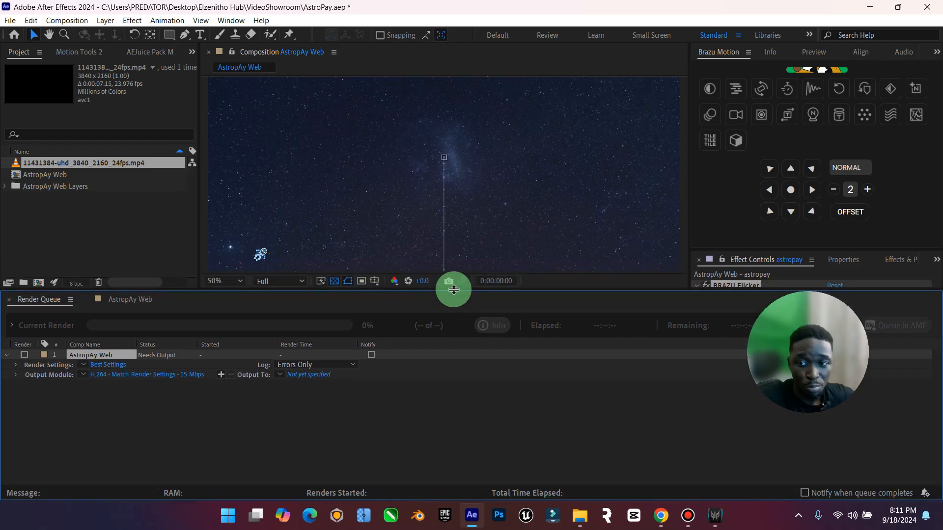
Step: Set the render output to the Desktop folder as an H.264 MP4 file named AstropAy Web
{"action": "left_click", "coordinate": [314, 374]}
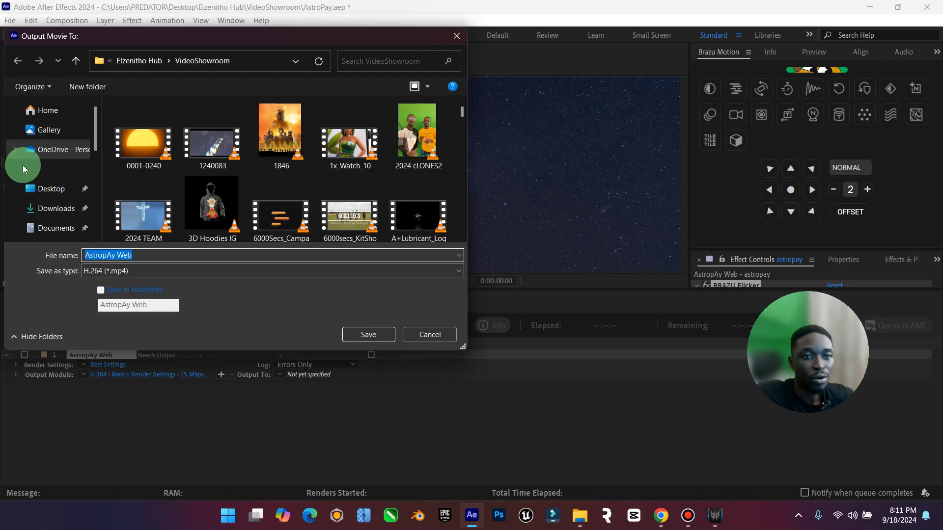
{"action": "left_click", "coordinate": [44, 188]}
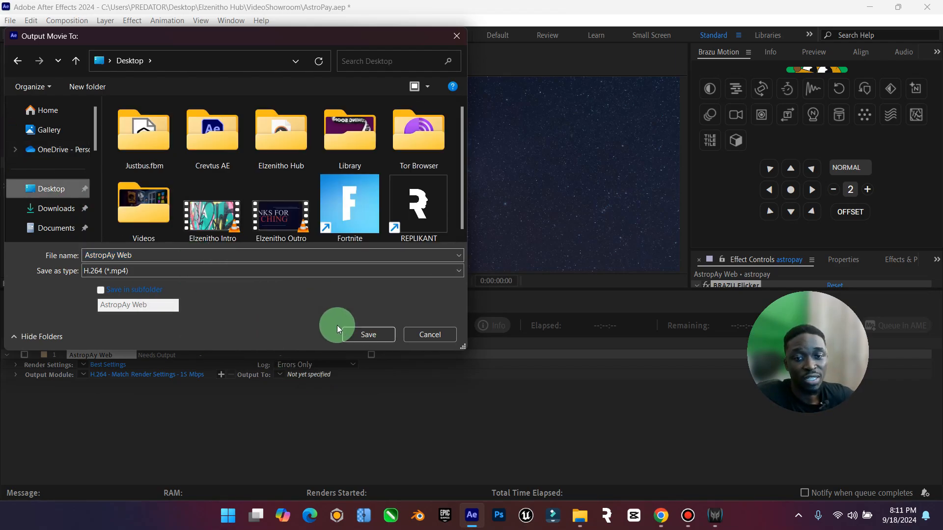
{"action": "left_click", "coordinate": [367, 335]}
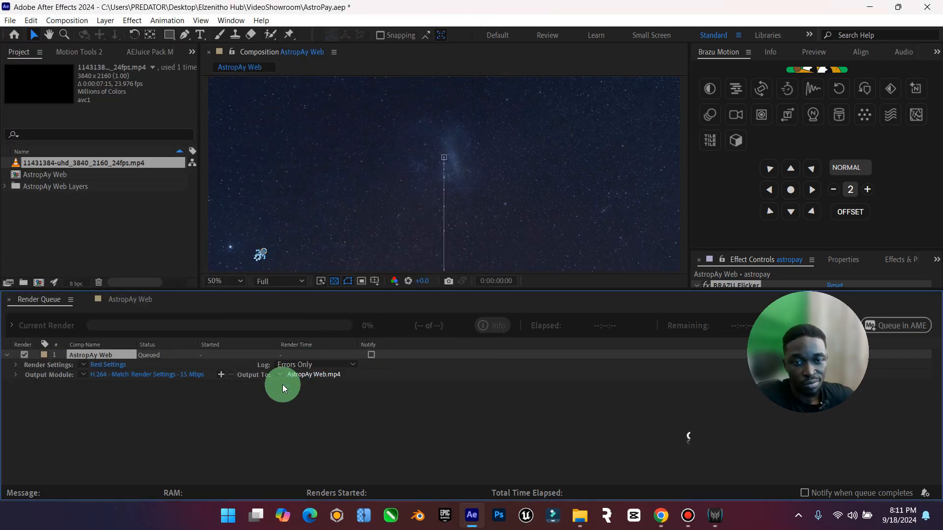
Step: Accept the output module settings with H.264 as the format and render the queued composition
{"action": "left_click", "coordinate": [132, 375]}
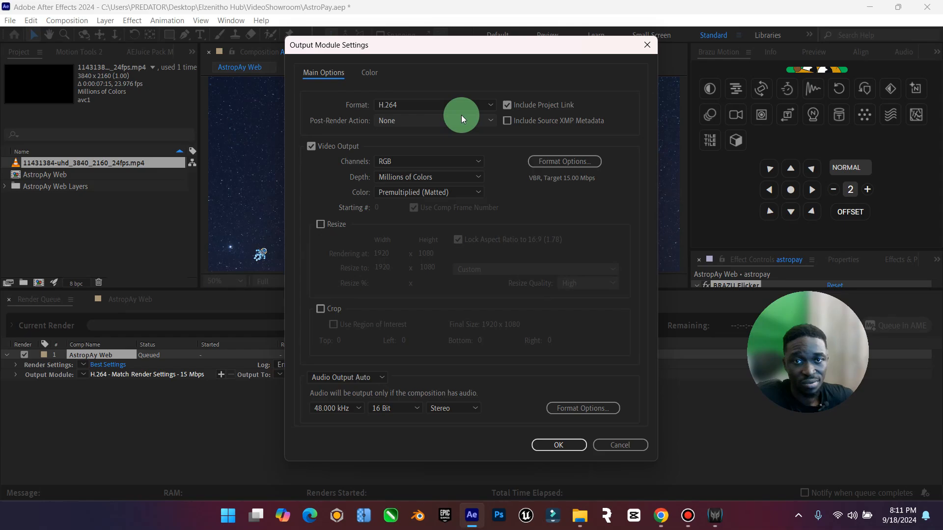
{"action": "left_click", "coordinate": [558, 443]}
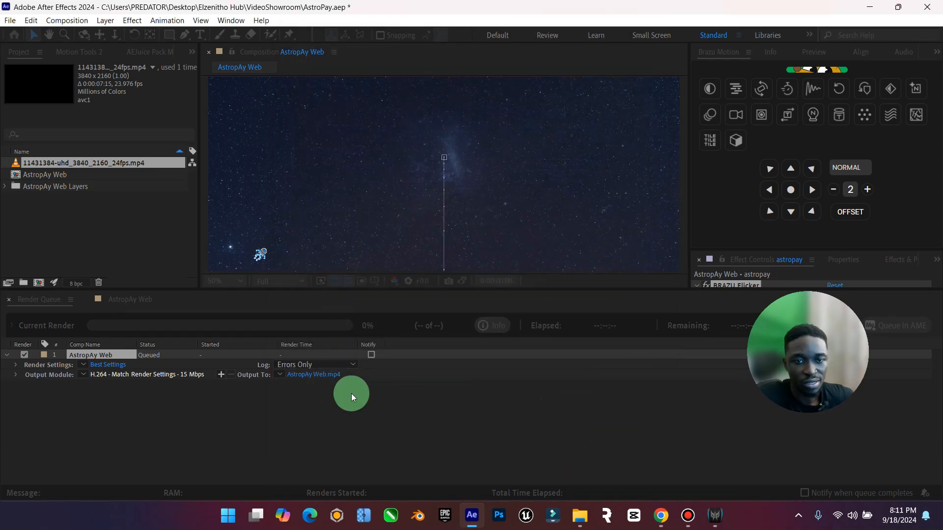
{"action": "left_click_drag", "start_coordinate": [853, 306], "coordinate": [634, 82]}
{"action": "left_click", "coordinate": [835, 328]}
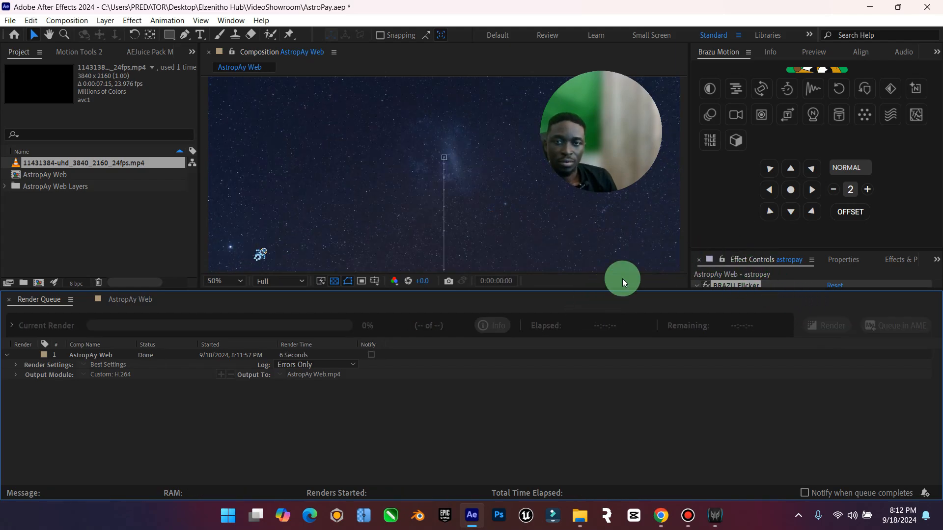
Step: Switch to File Explorer, play the rendered AstropAy Web video from the Desktop folder, and close the media player
{"action": "mouse_move", "coordinate": [580, 513]}
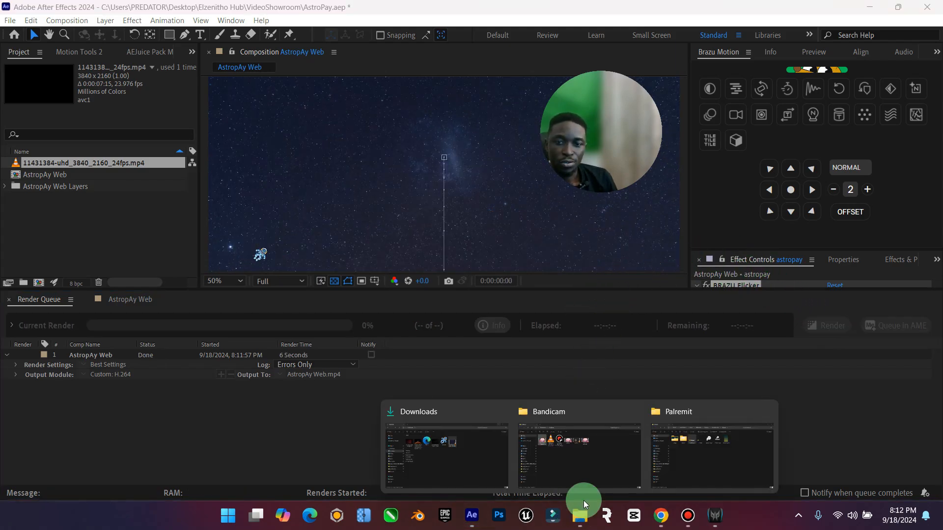
{"action": "left_click", "coordinate": [464, 453]}
{"action": "left_click", "coordinate": [49, 176]}
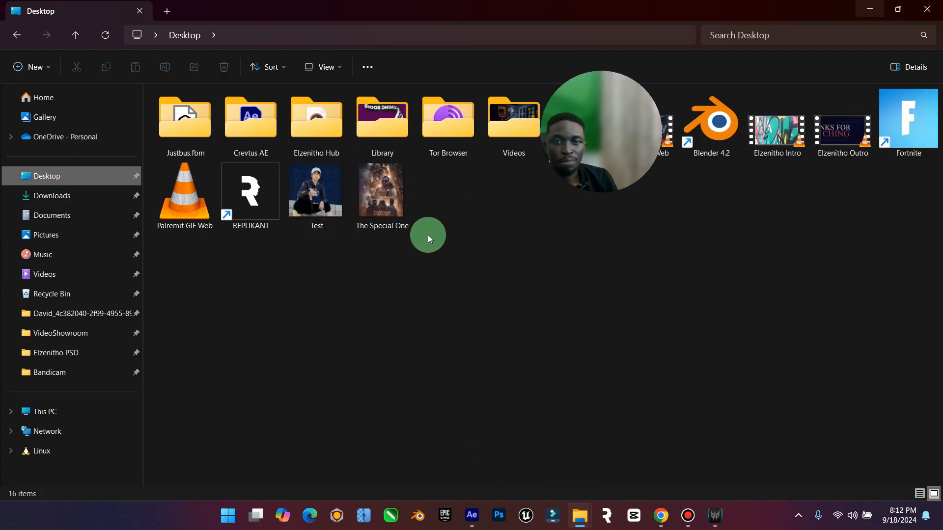
{"action": "left_click_drag", "start_coordinate": [630, 77], "coordinate": [818, 279]}
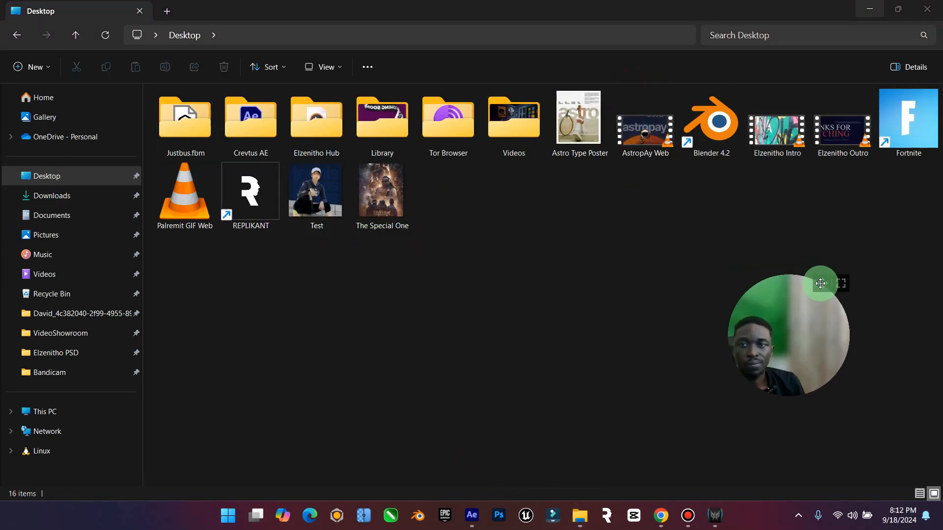
{"action": "left_click", "coordinate": [665, 141]}
{"action": "double_click", "coordinate": [664, 141]}
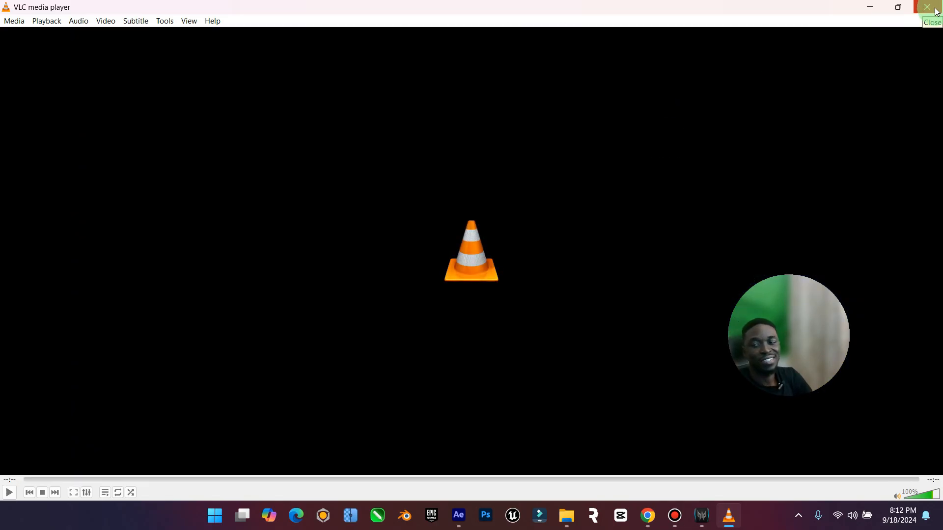
{"action": "left_click", "coordinate": [936, 10]}
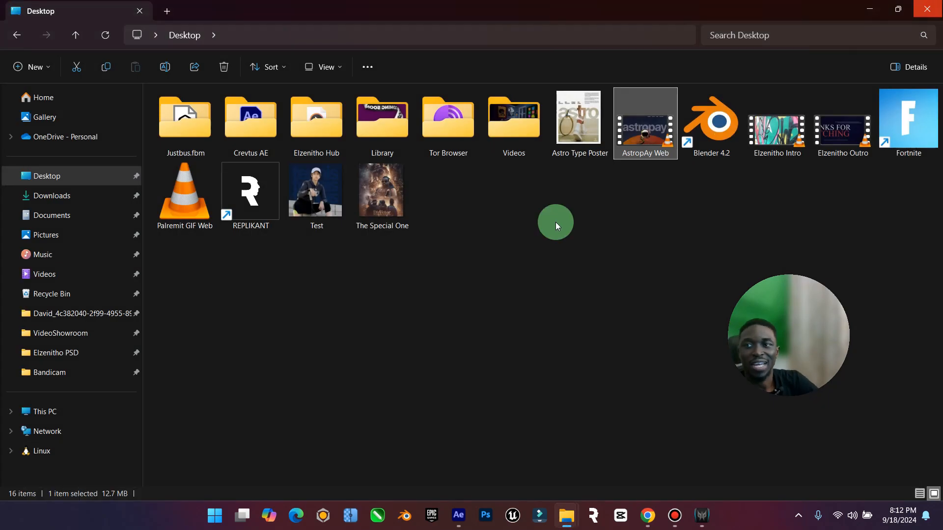